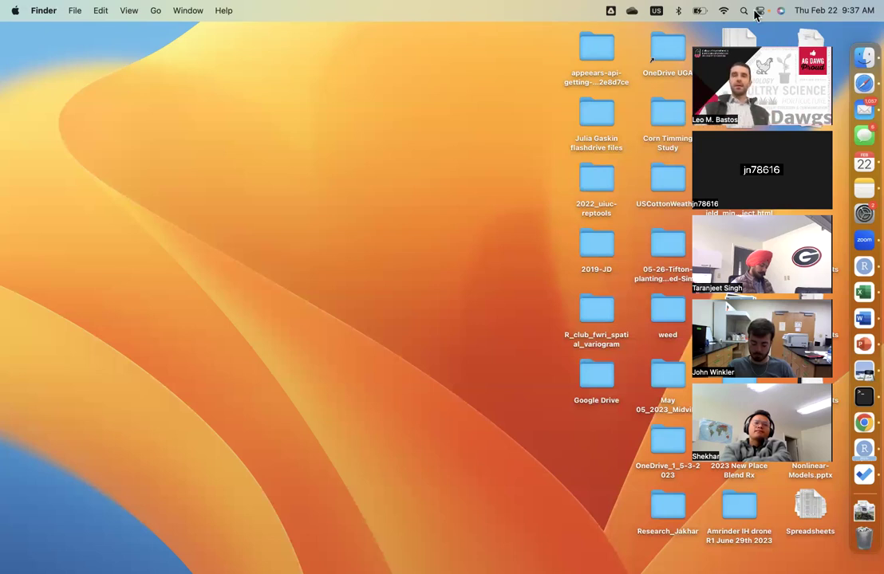
pyautogui.click(727, 44)
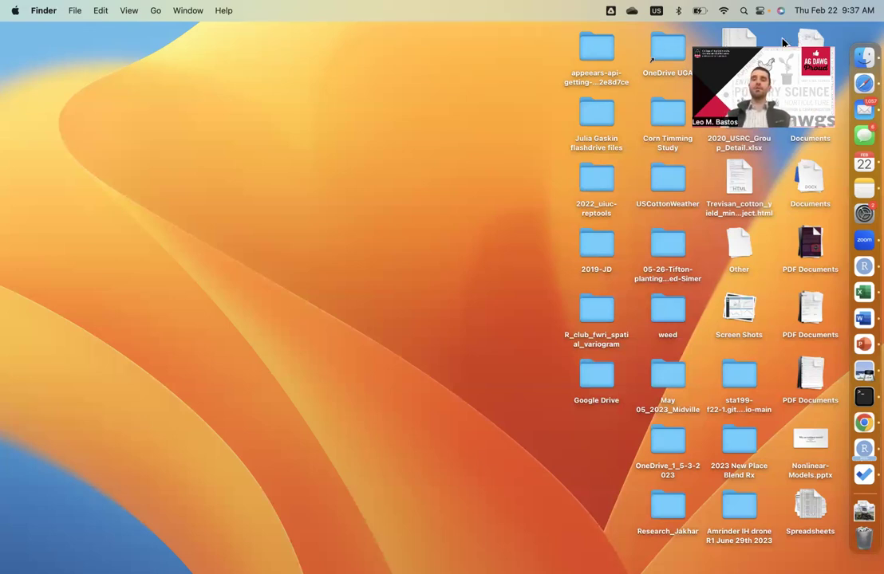
pyautogui.moveTo(791, 38); pyautogui.dragTo(800, 28)
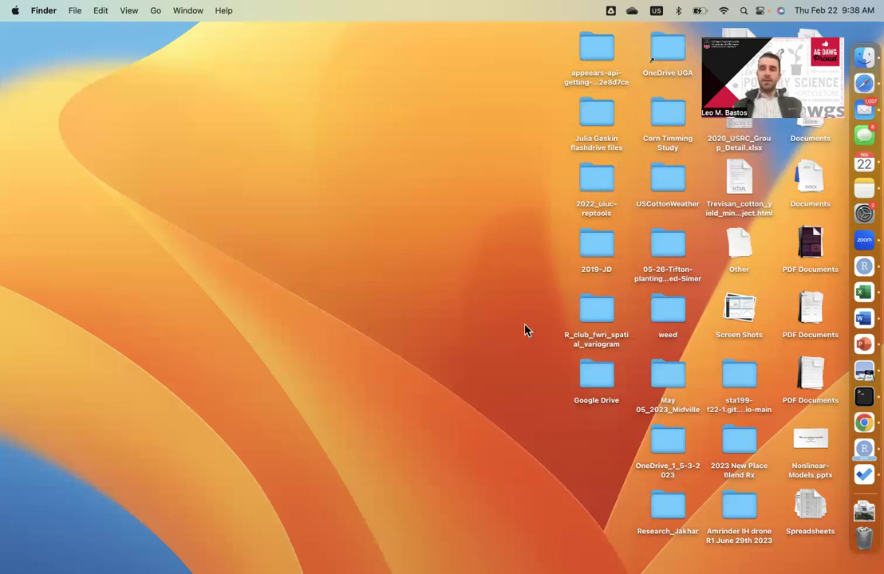
# Open the 05_spp folder under Google Drive, 1a - UGA 2022, 2-Teaching, in the 2024 CRSS 8030 course folder
pyautogui.doubleClick(591, 381)
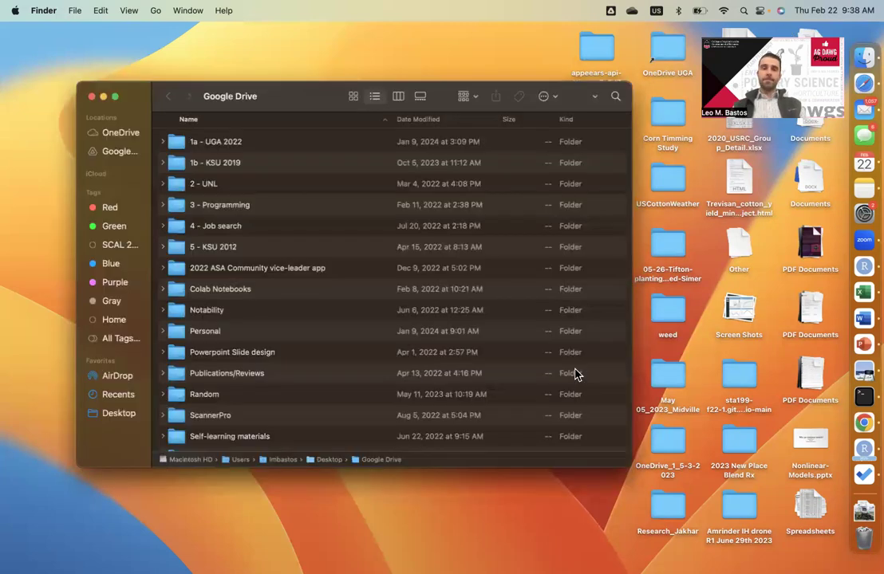
pyautogui.doubleClick(225, 142)
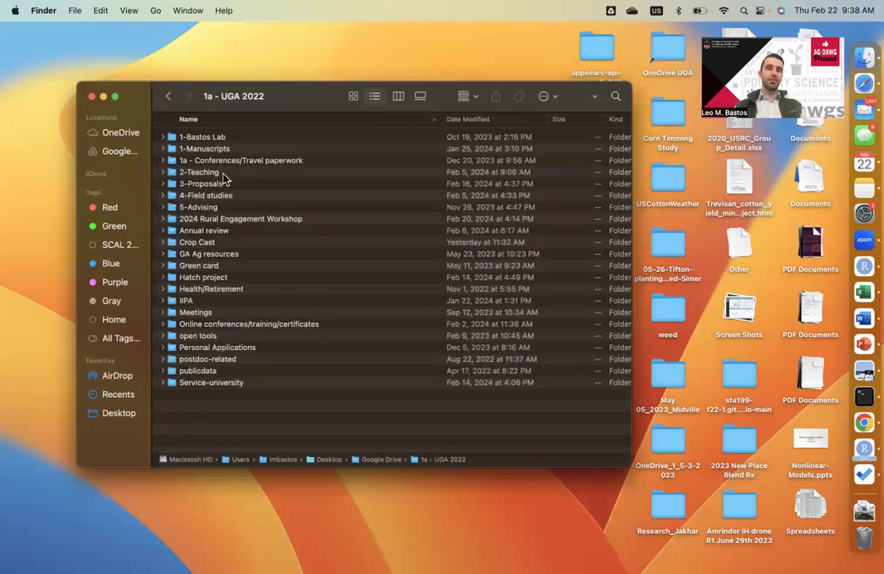
pyautogui.doubleClick(199, 173)
pyautogui.doubleClick(317, 196)
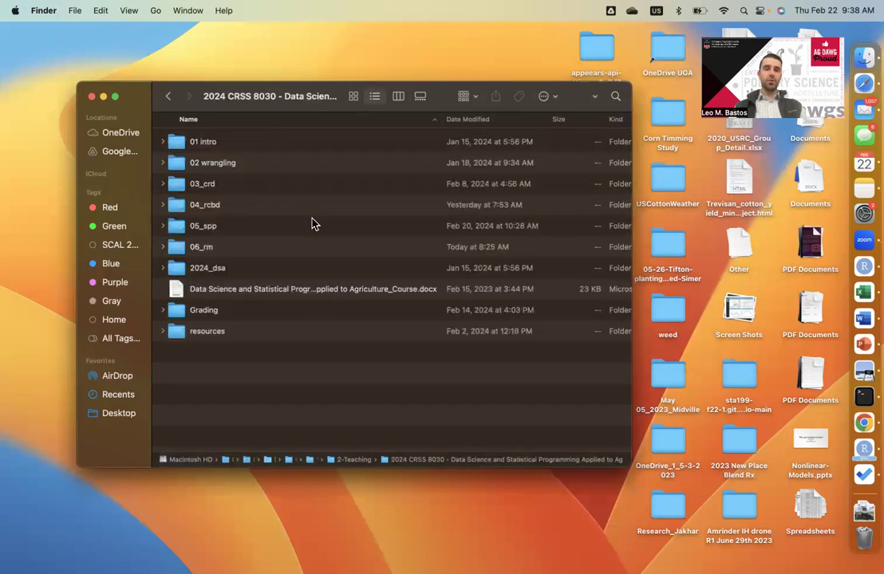
pyautogui.click(206, 250)
pyautogui.click(291, 333)
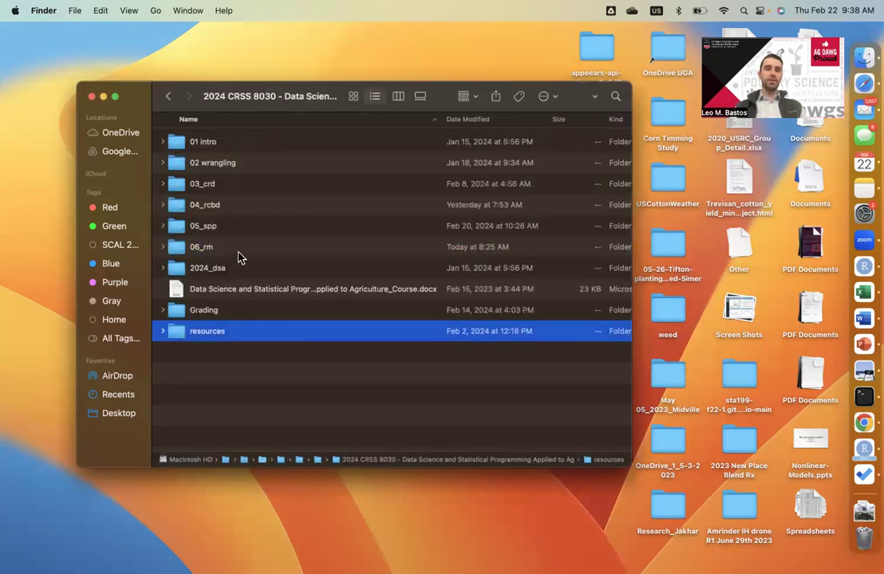
pyautogui.click(223, 230)
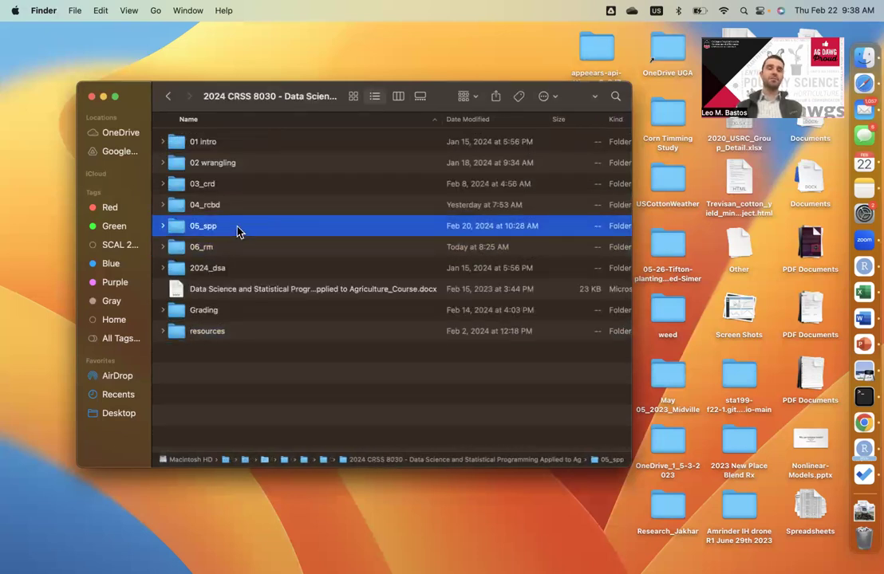
pyautogui.doubleClick(237, 231)
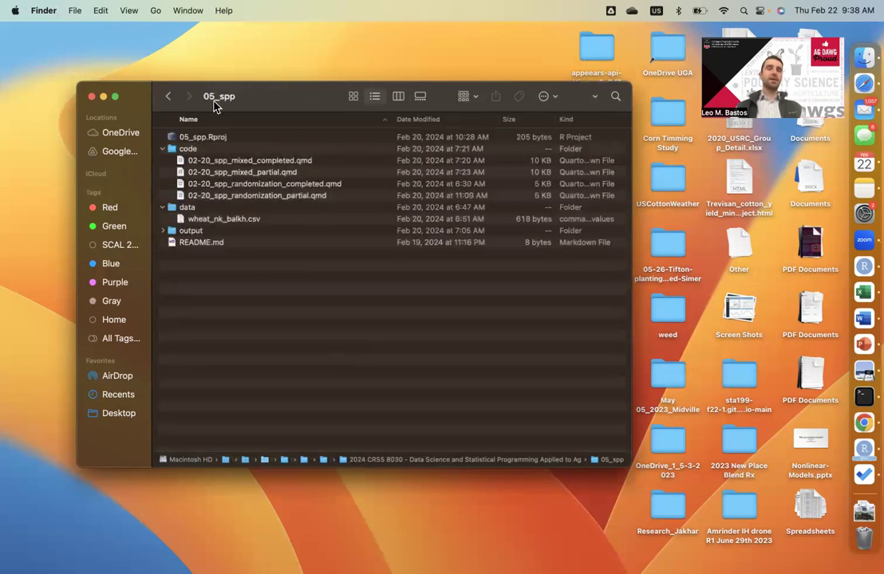
pyautogui.moveTo(278, 87); pyautogui.dragTo(279, 67)
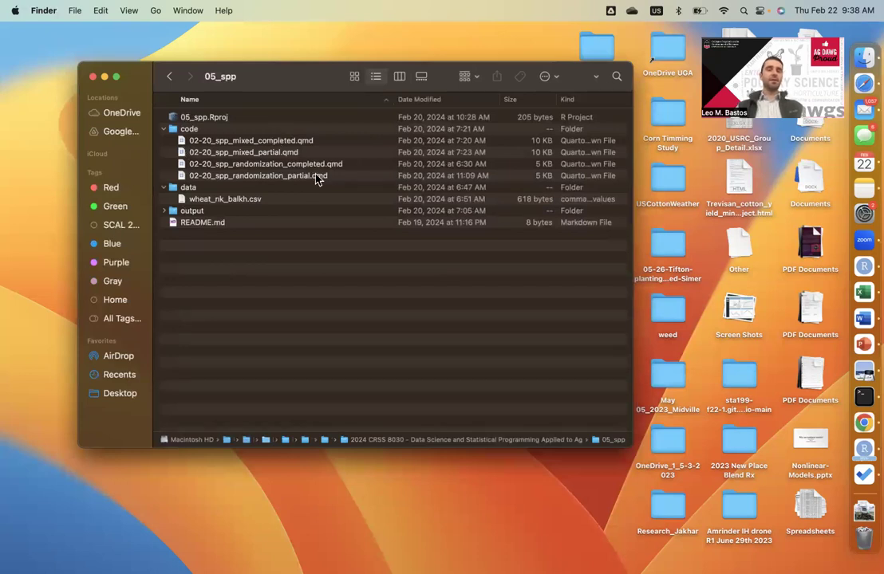
# Examine the partial and completed .qmd files in the code folder and wheat_nk_balkh.csv in the data folder
pyautogui.click(278, 152)
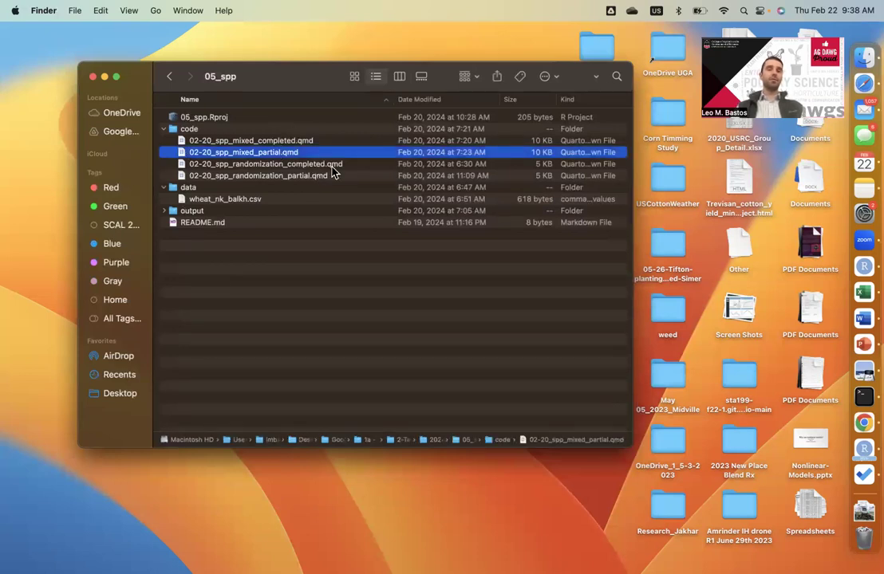
pyautogui.click(313, 165)
pyautogui.click(295, 177)
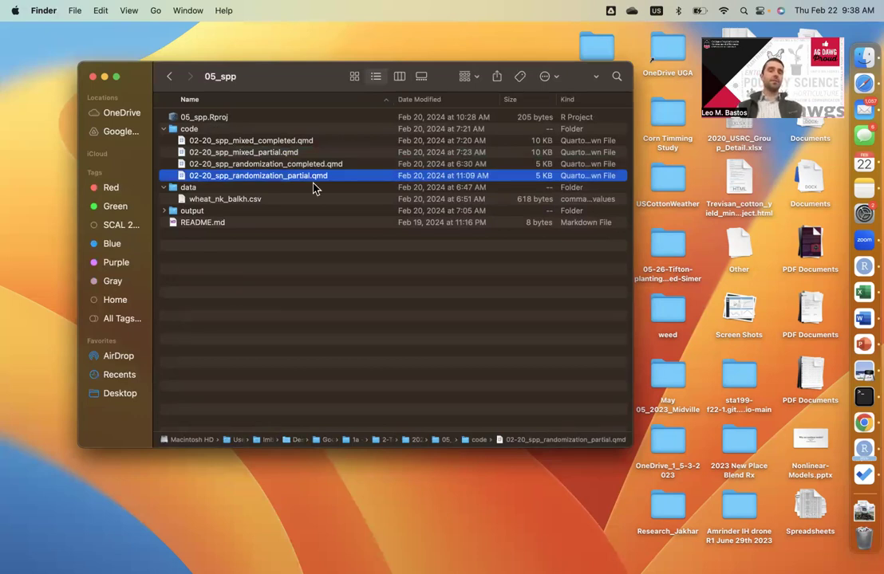
pyautogui.click(260, 154)
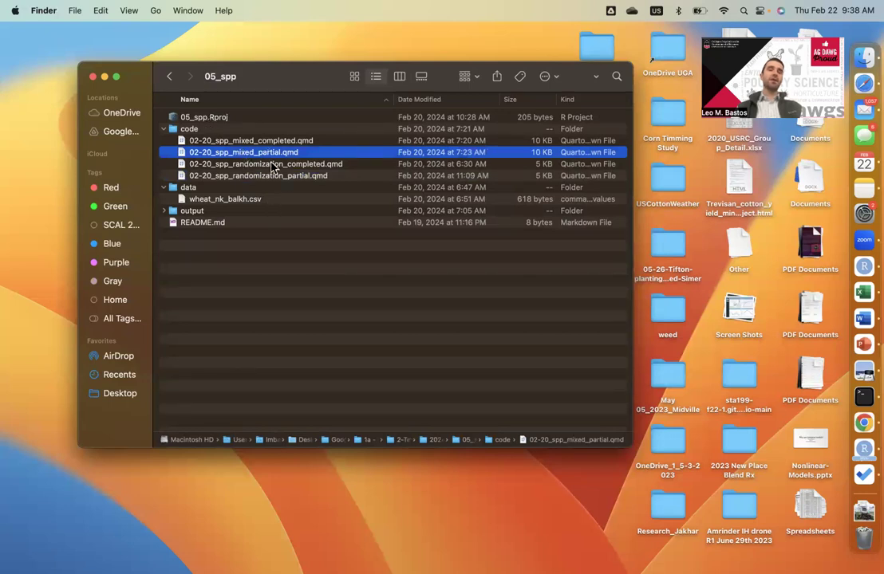
pyautogui.click(346, 341)
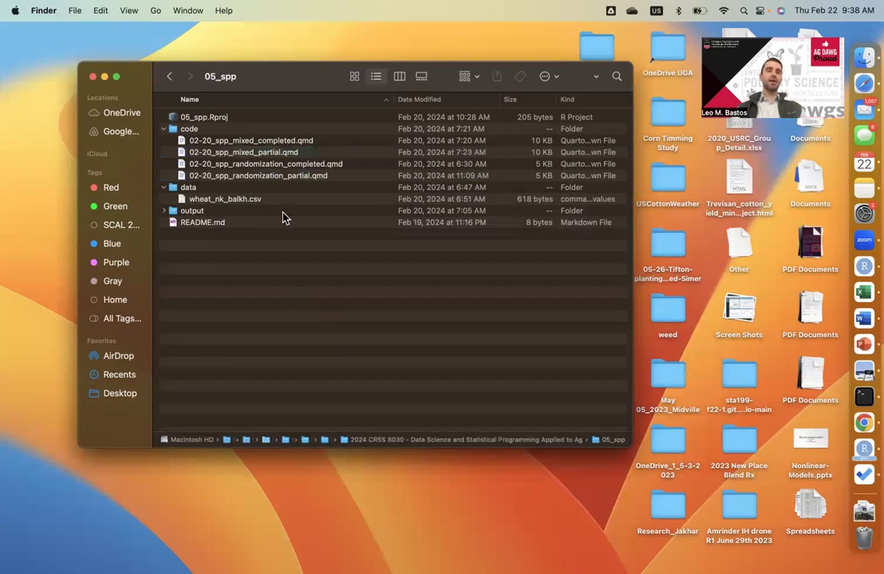
pyautogui.click(242, 200)
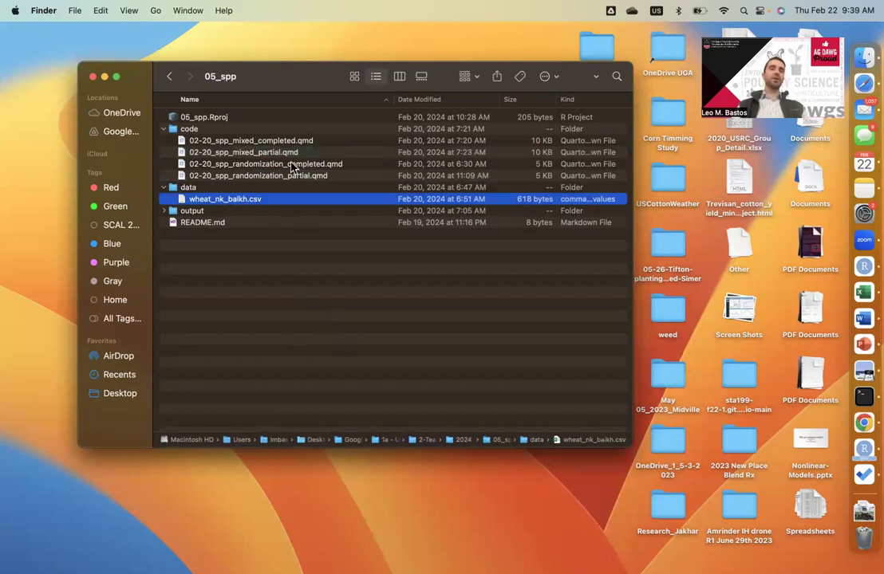
pyautogui.click(310, 312)
pyautogui.click(224, 199)
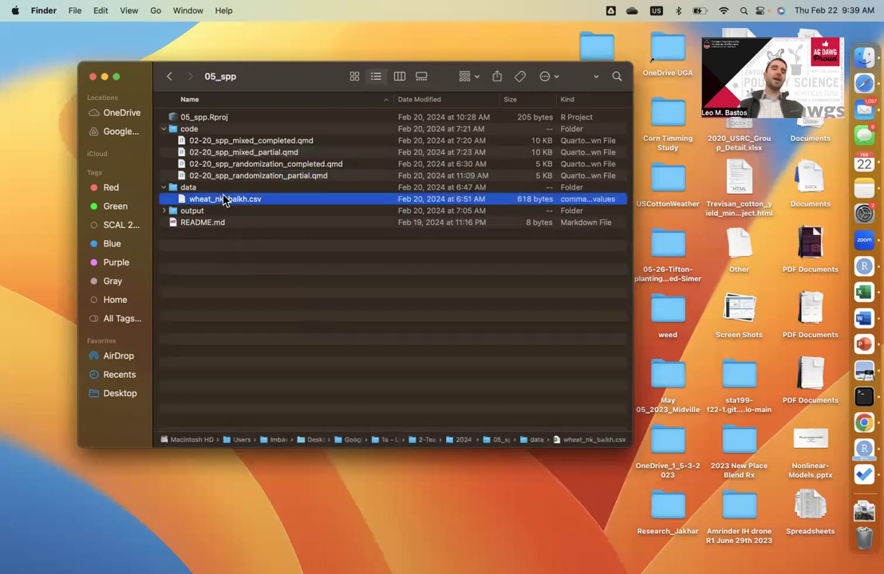
# Go back to the course folder to review the 03_crd, 04_rcbd, 05_spp and 06_rm folders, and reopen 05_spp
pyautogui.click(170, 77)
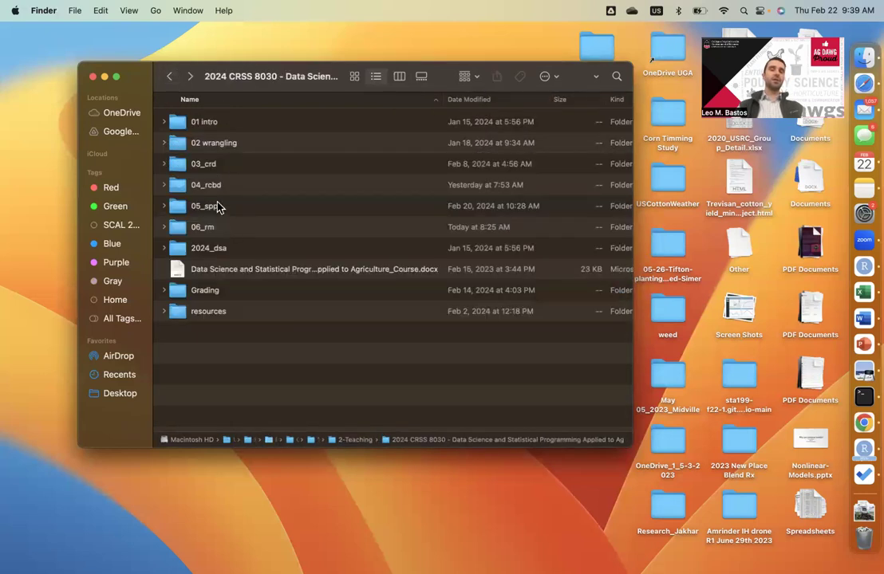
pyautogui.click(225, 190)
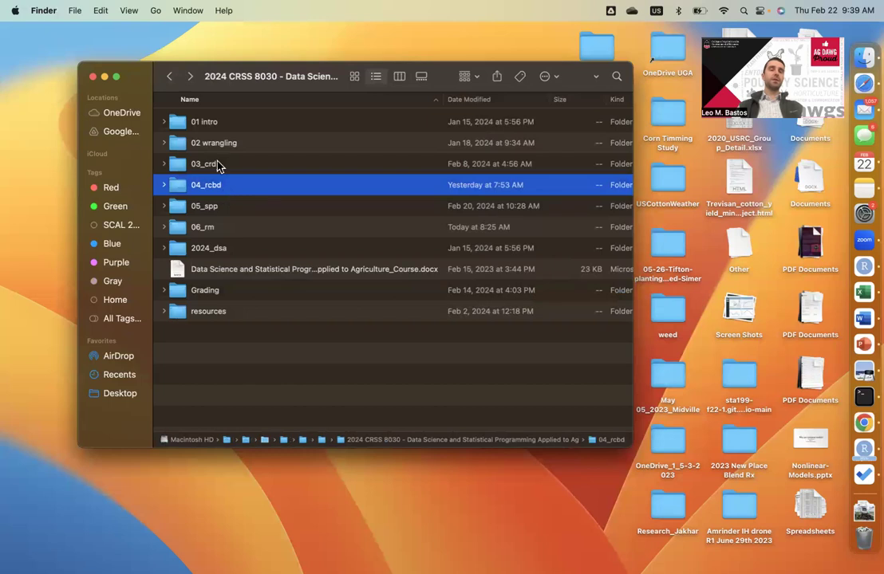
pyautogui.click(220, 165)
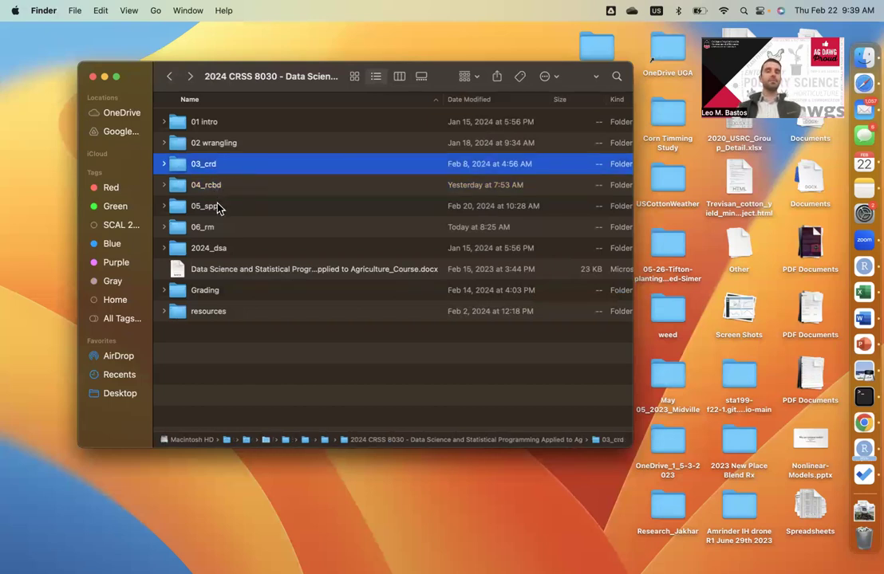
pyautogui.click(218, 207)
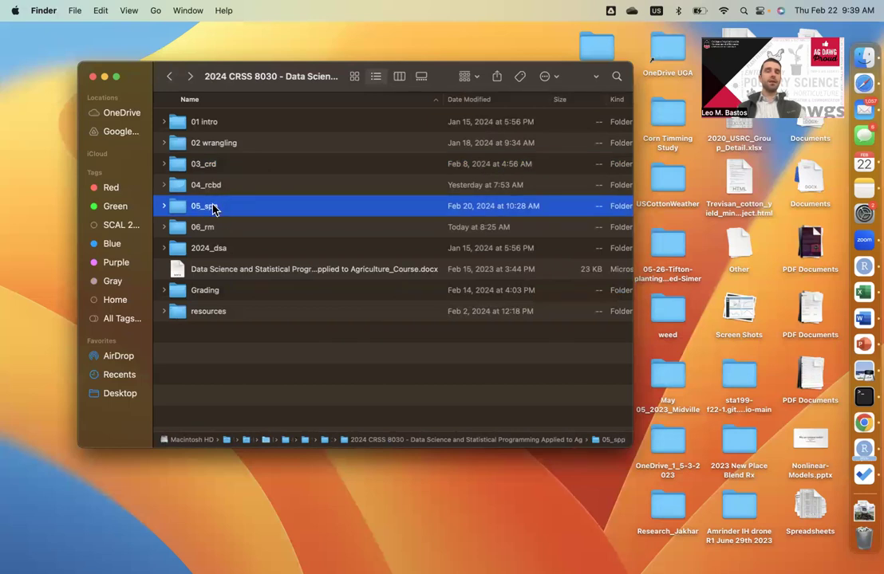
pyautogui.click(223, 227)
pyautogui.doubleClick(210, 207)
# Open the 05_spp.Rproj project in RStudio
pyautogui.click(242, 225)
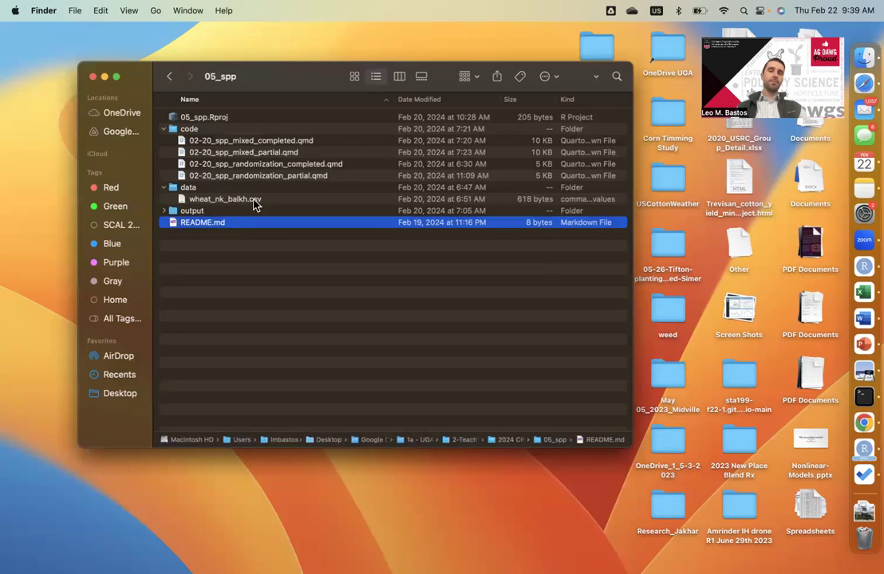
pyautogui.click(252, 199)
pyautogui.click(274, 274)
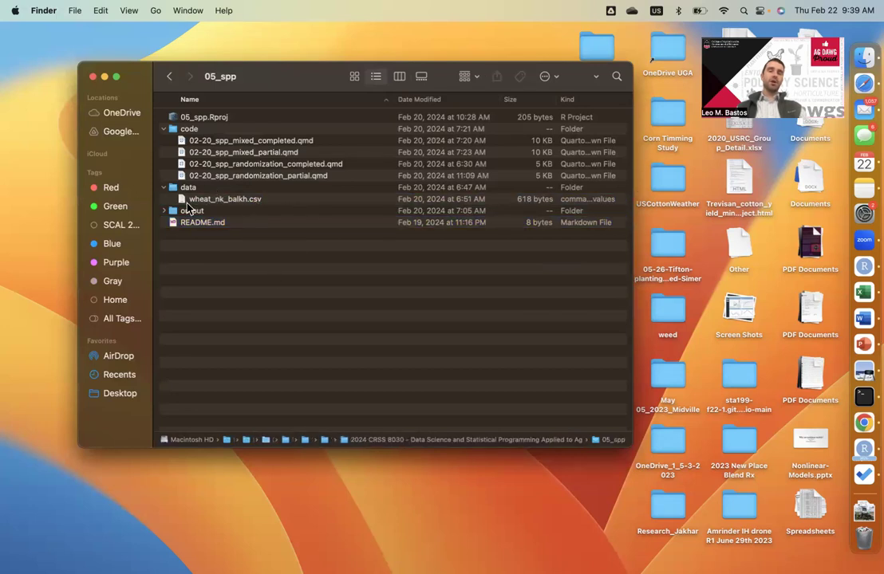
pyautogui.doubleClick(217, 118)
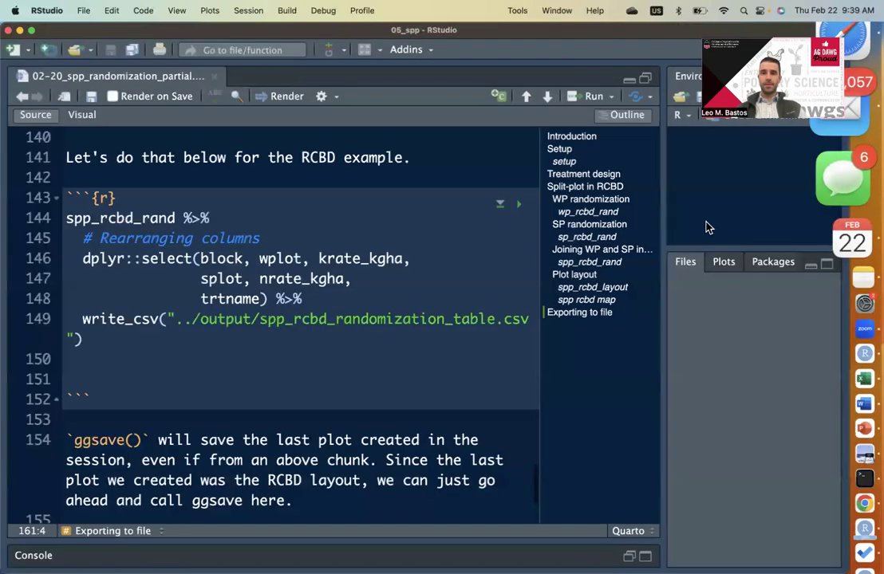
# Quit the Mail app while keeping the RStudio project open
pyautogui.rightClick(864, 105)
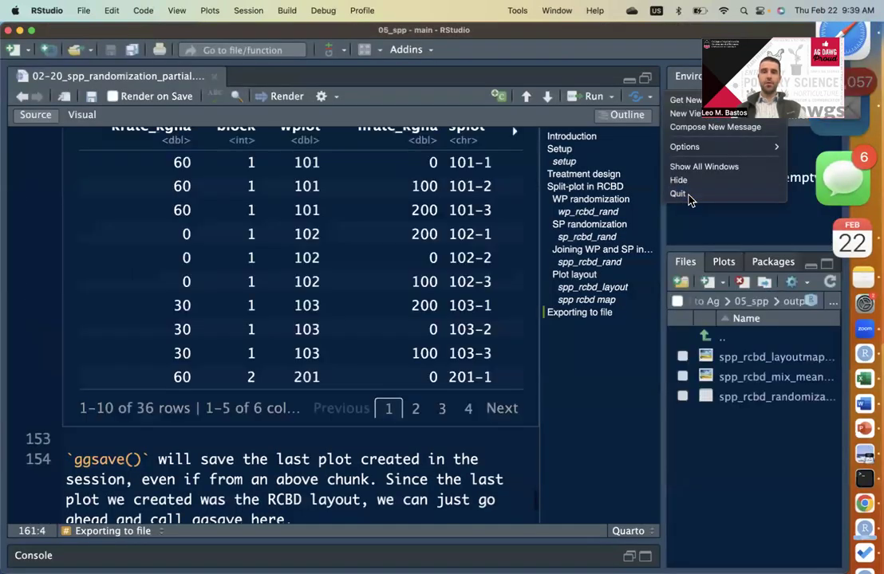
pyautogui.click(690, 197)
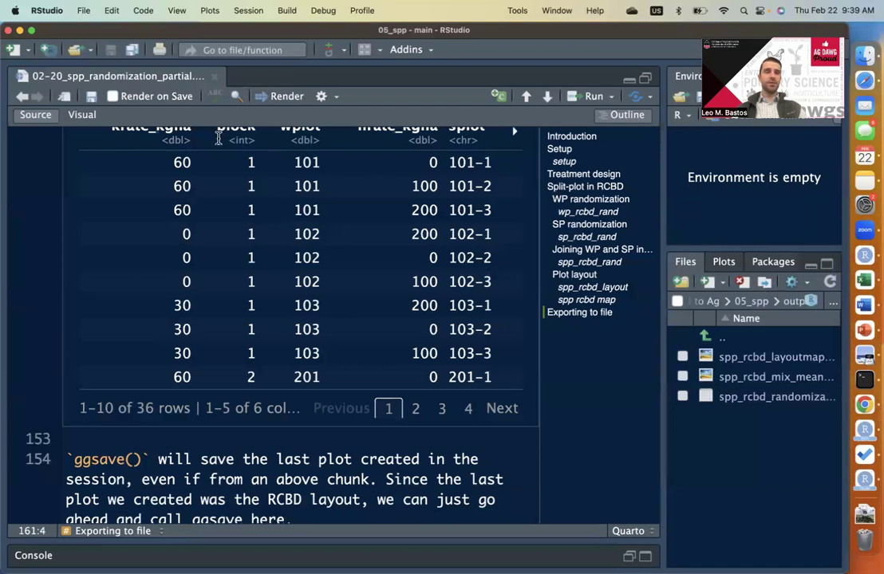
# Open 02-20_spp_mixed_partial.qmd from the project's code folder and widen the source editor pane
pyautogui.scroll(5, 217, 268)
pyautogui.scroll(20, 220, 270)
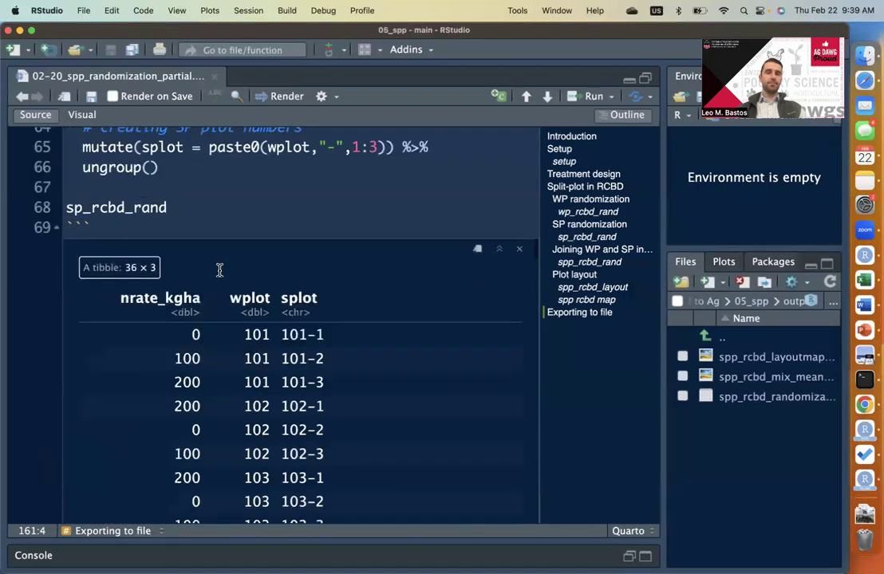
pyautogui.click(190, 221)
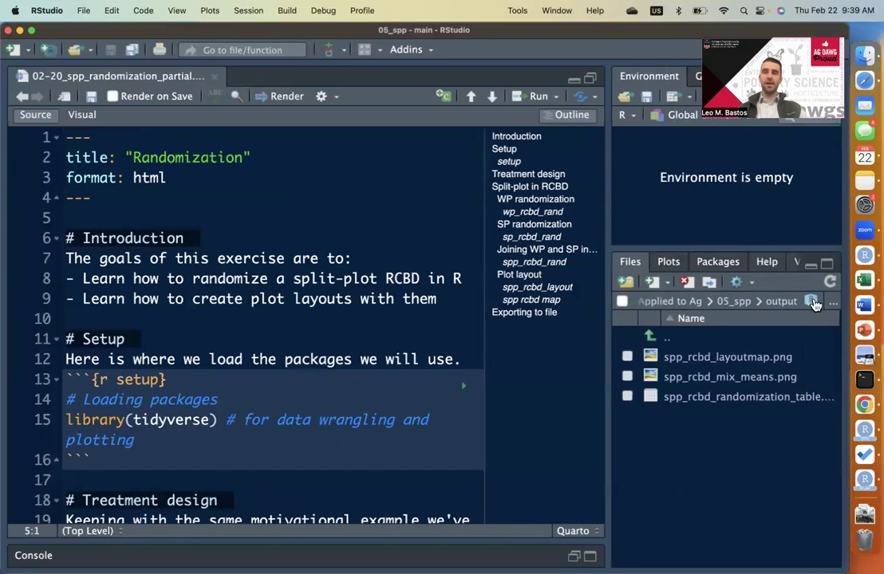
pyautogui.click(810, 300)
pyautogui.click(675, 396)
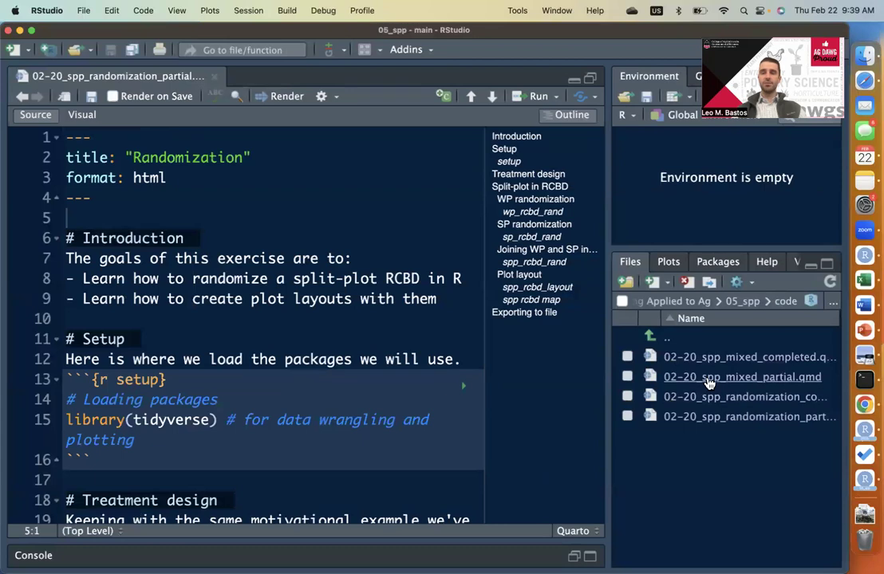
pyautogui.click(753, 381)
pyautogui.moveTo(609, 336); pyautogui.dragTo(677, 336)
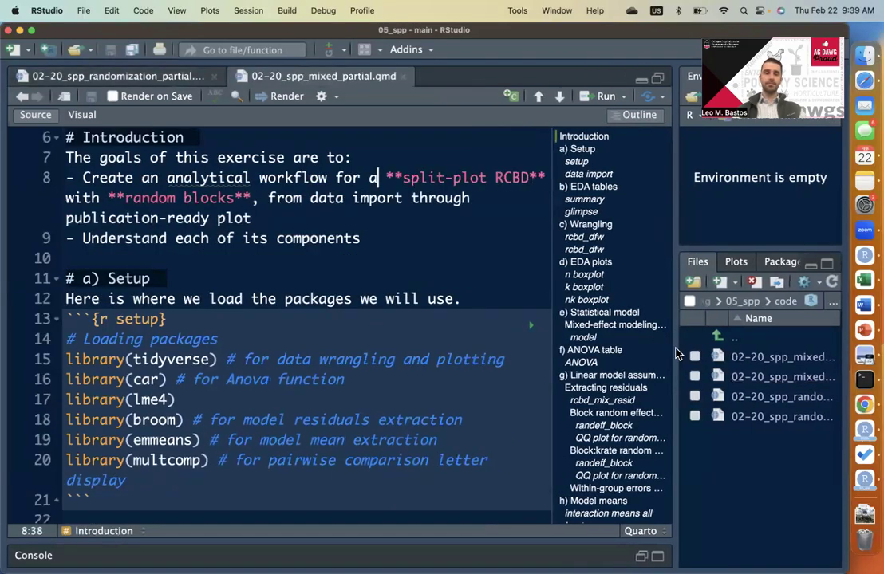
# Read the document header, the exercise goals in the Introduction and the package list in the setup chunk
pyautogui.scroll(2, 423, 339)
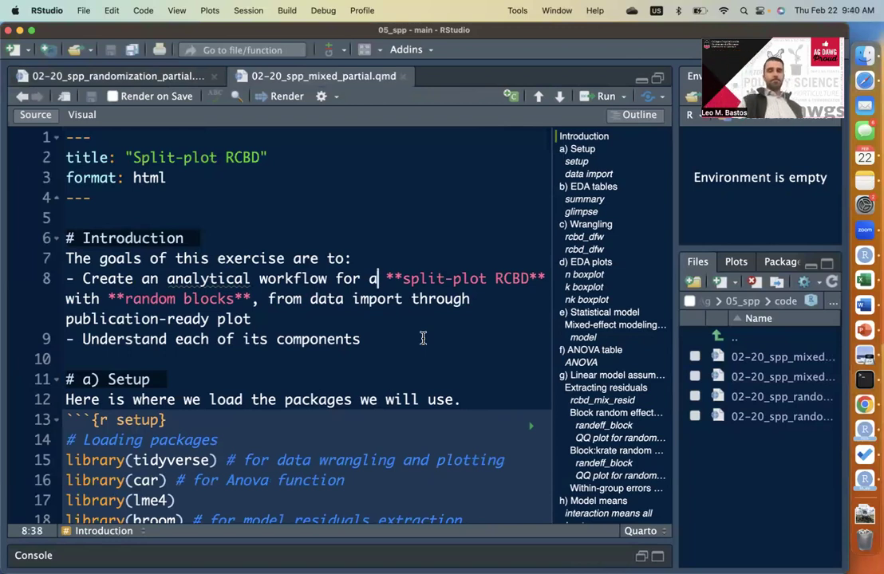
pyautogui.scroll(-3, 423, 339)
pyautogui.press('Down')
pyautogui.press('Down')
pyautogui.press('Down')
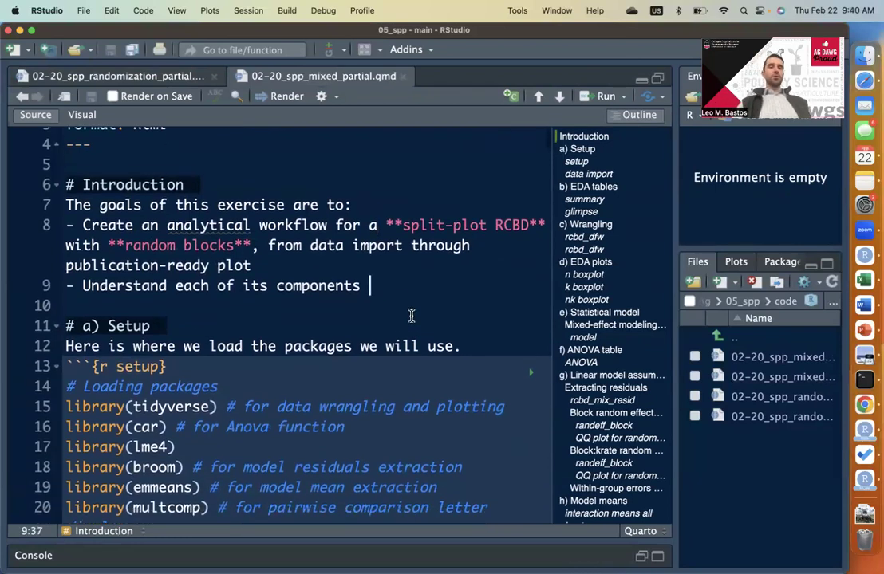
pyautogui.scroll(-2, 411, 316)
pyautogui.click(320, 216)
pyautogui.click(357, 232)
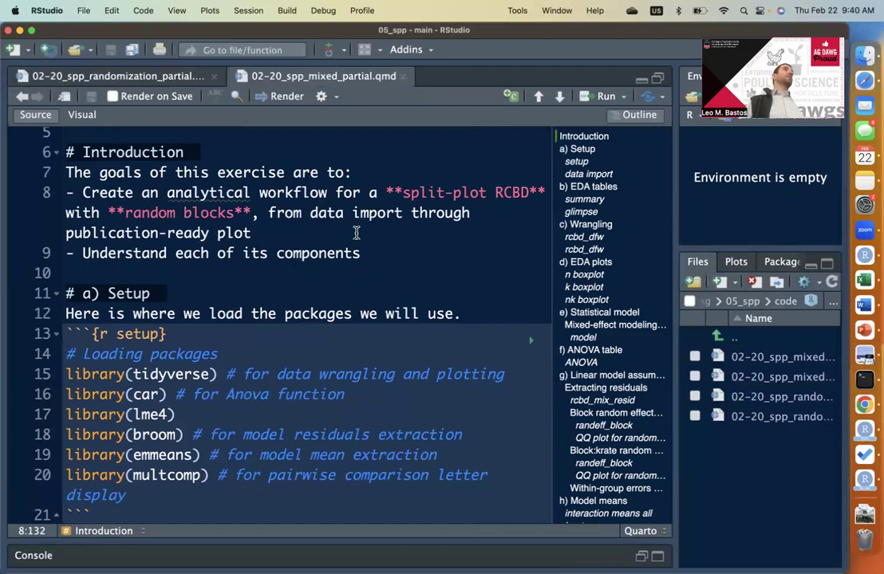
# Zoom in the RStudio interface by one level and widen the source editor pane again
pyautogui.press('super+equal')
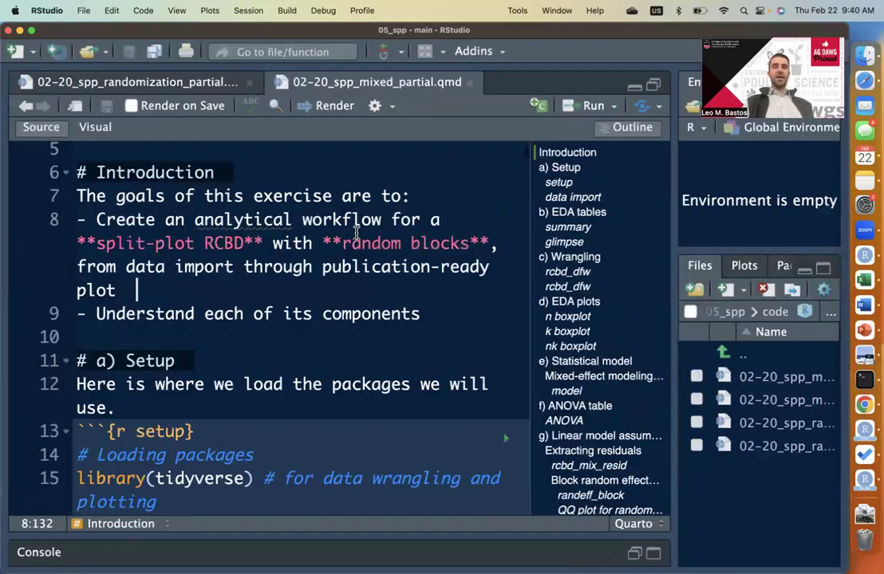
pyautogui.moveTo(676, 253); pyautogui.dragTo(728, 247)
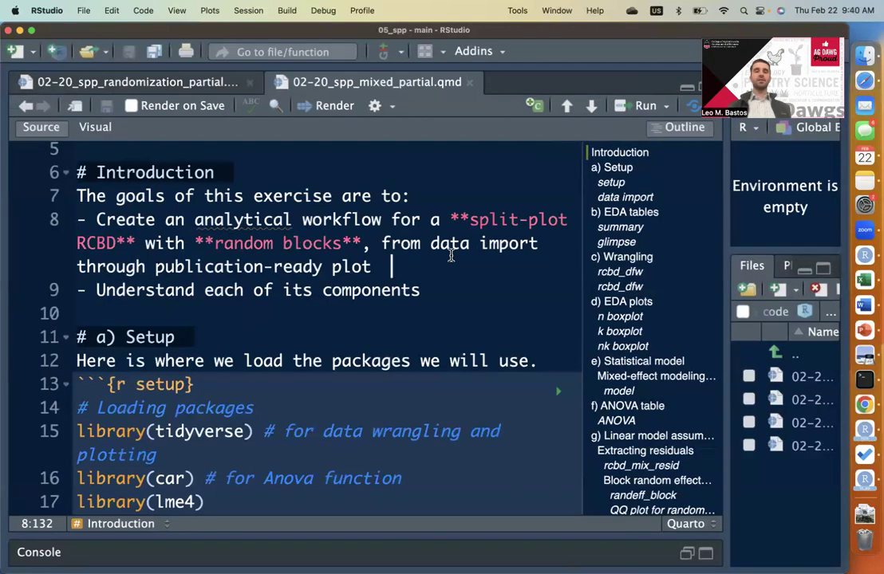
pyautogui.click(285, 290)
pyautogui.click(357, 289)
pyautogui.click(385, 266)
pyautogui.click(394, 220)
pyautogui.click(416, 228)
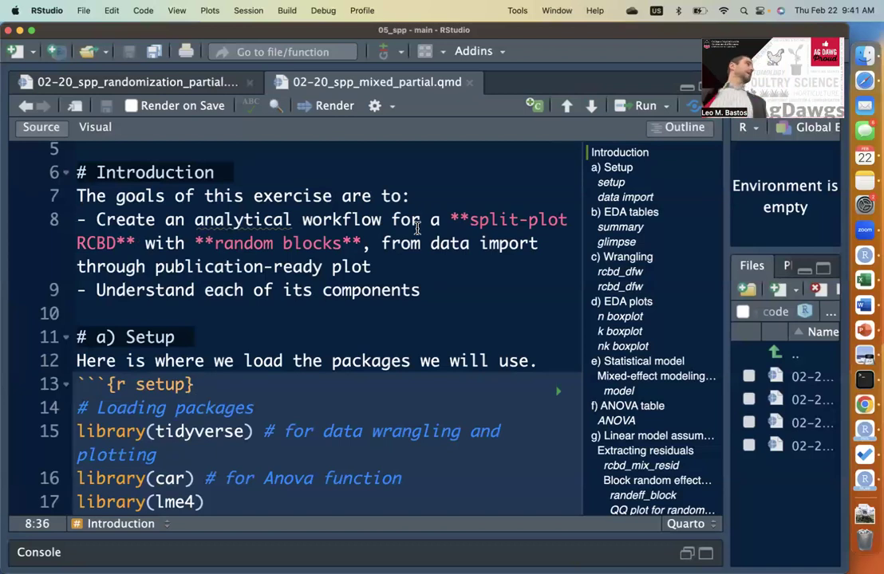
pyautogui.click(403, 255)
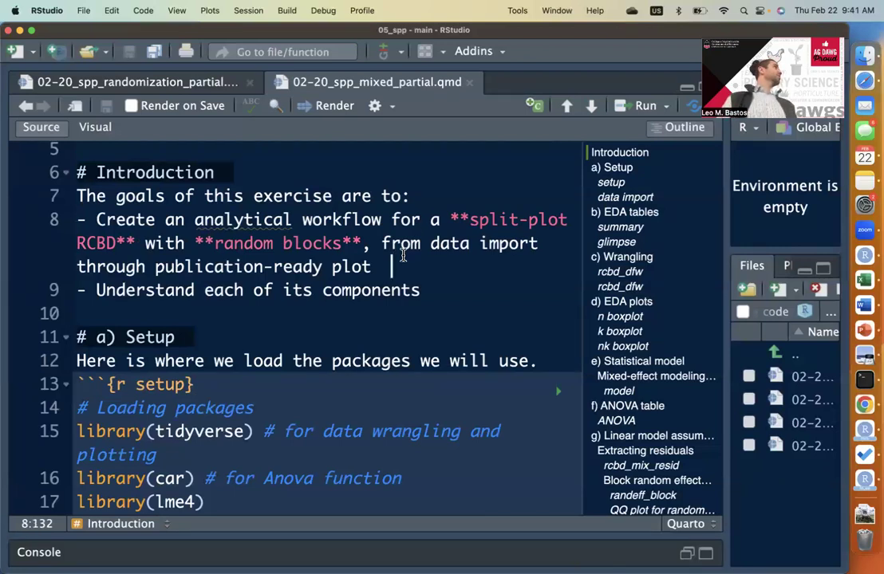
# Widen the source editor pane to give the setup chunk's library lines more room
pyautogui.scroll(-5, 439, 271)
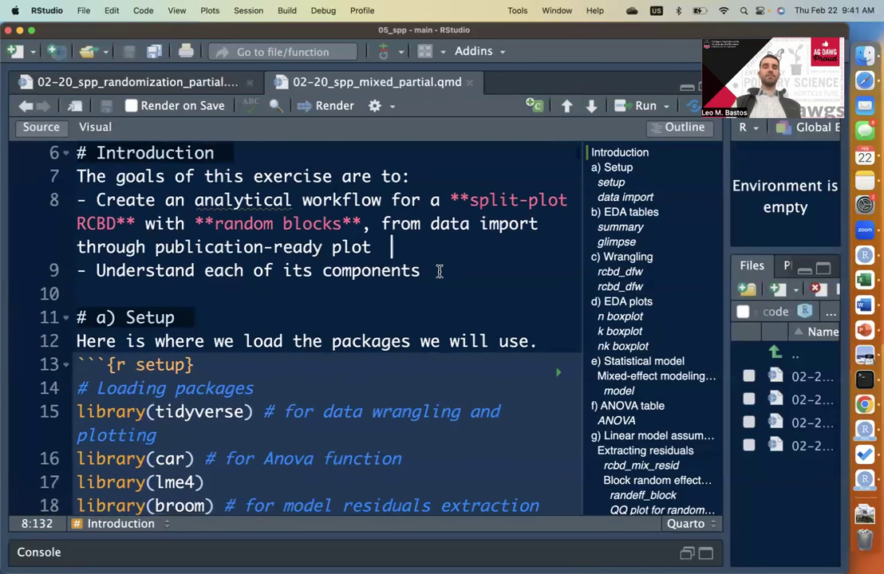
pyautogui.scroll(-3, 478, 281)
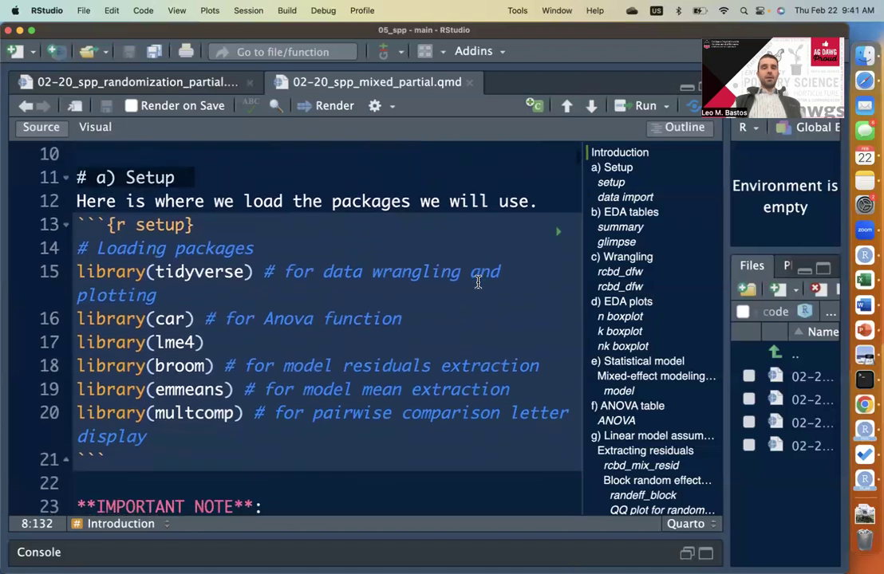
pyautogui.click(411, 288)
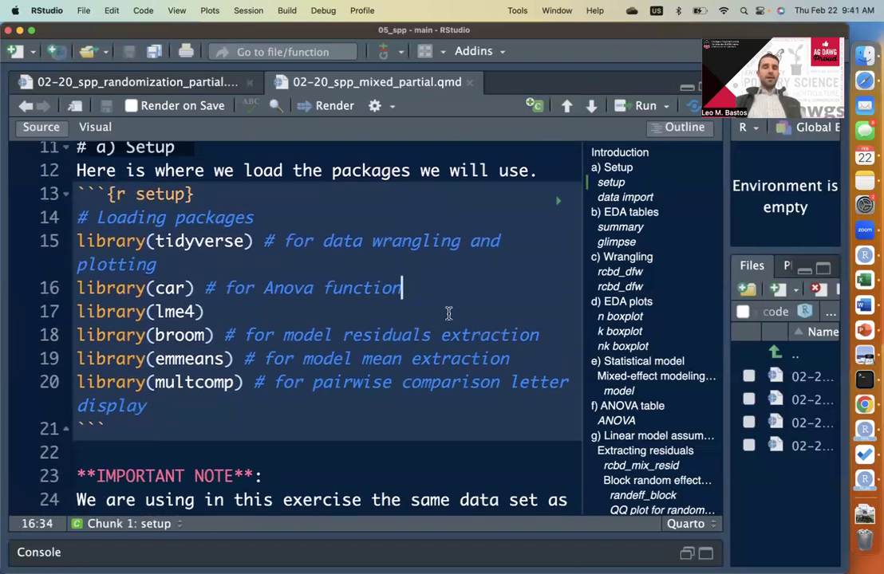
pyautogui.scroll(1, 494, 303)
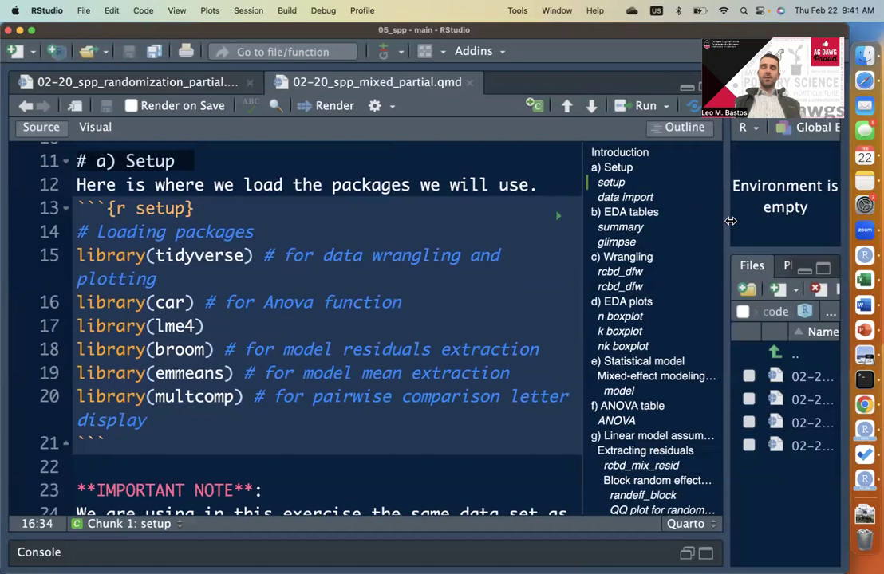
pyautogui.moveTo(730, 221); pyautogui.dragTo(755, 220)
pyautogui.moveTo(610, 227); pyautogui.dragTo(625, 227)
# Run the setup chunk to load tidyverse, car, lme4, broom, emmeans and multcomp
pyautogui.click(537, 237)
pyautogui.click(601, 217)
pyautogui.click(451, 350)
pyautogui.click(405, 353)
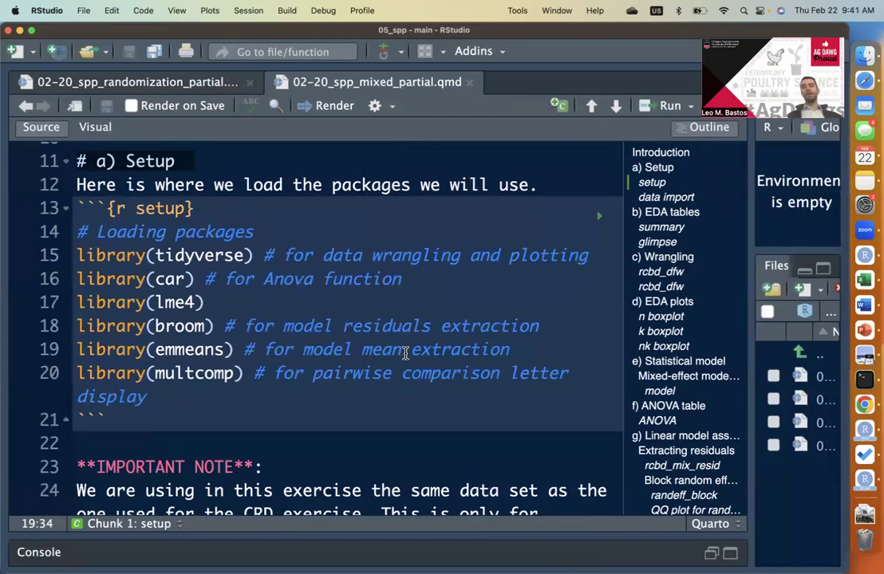
# Read the IMPORTANT NOTE about reusing the CRD data set and analyzing a study by its implemented design
pyautogui.scroll(-5, 406, 353)
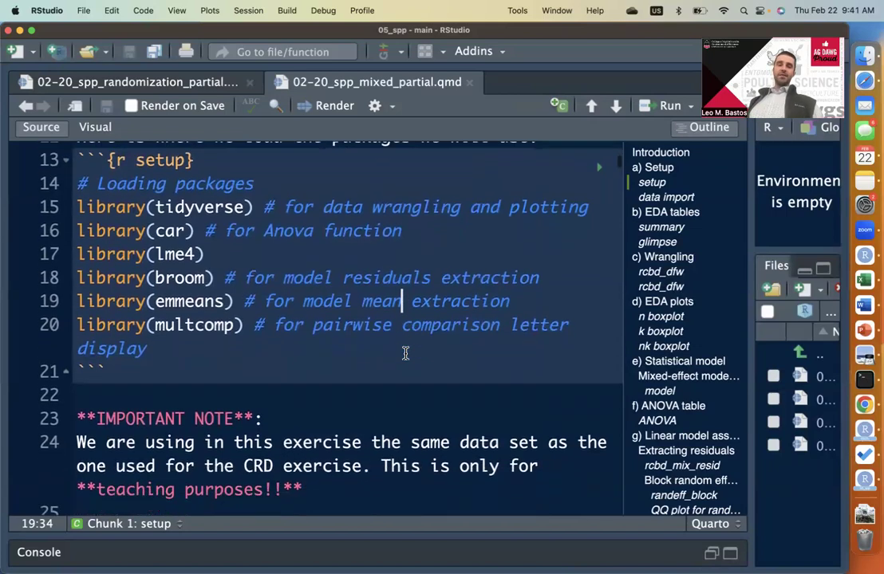
pyautogui.scroll(-1, 405, 354)
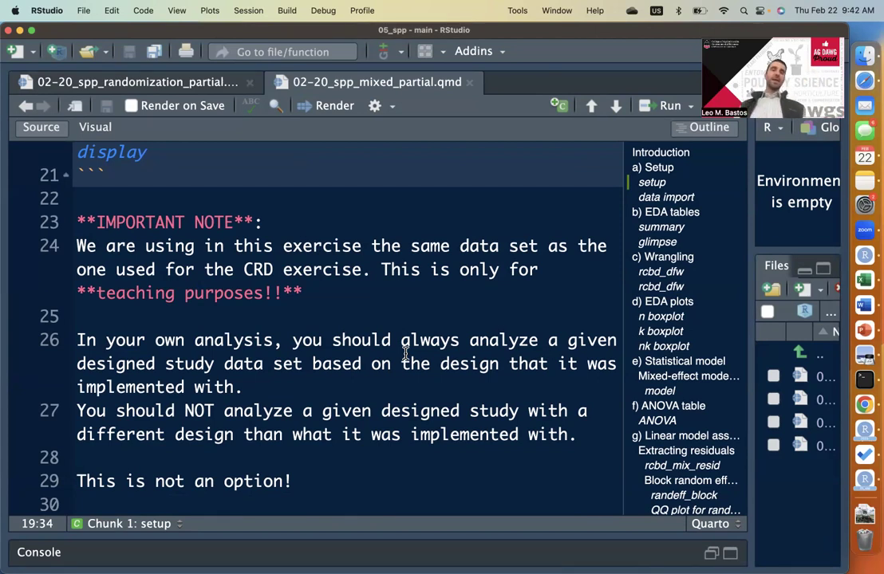
pyautogui.click(341, 340)
pyautogui.click(405, 316)
pyautogui.scroll(-2, 406, 318)
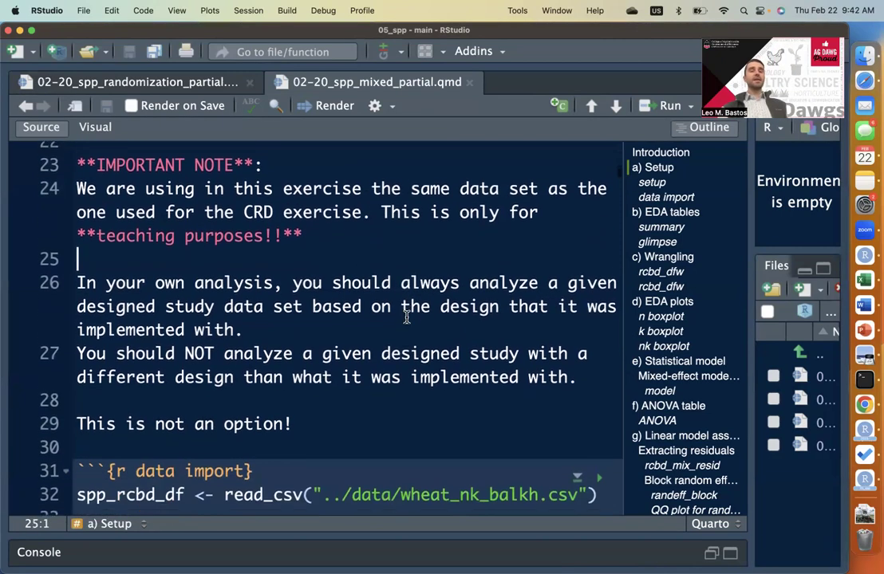
pyautogui.click(406, 311)
pyautogui.click(410, 353)
pyautogui.click(431, 377)
pyautogui.scroll(-2, 433, 377)
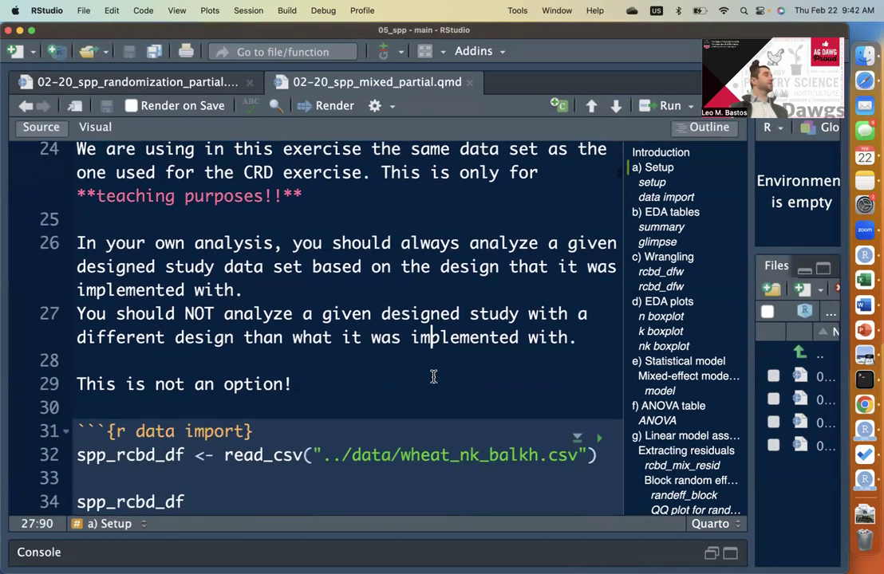
pyautogui.click(433, 377)
pyautogui.click(432, 362)
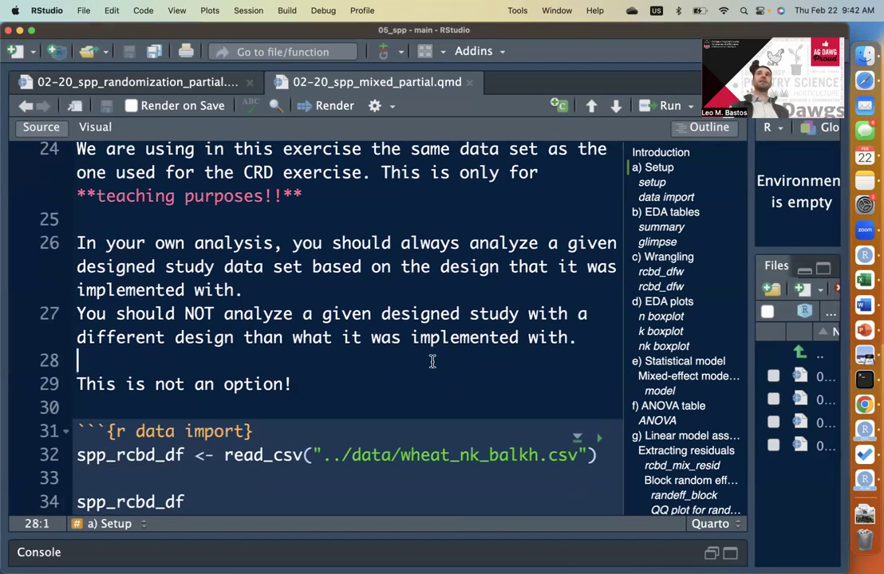
pyautogui.scroll(-2, 431, 360)
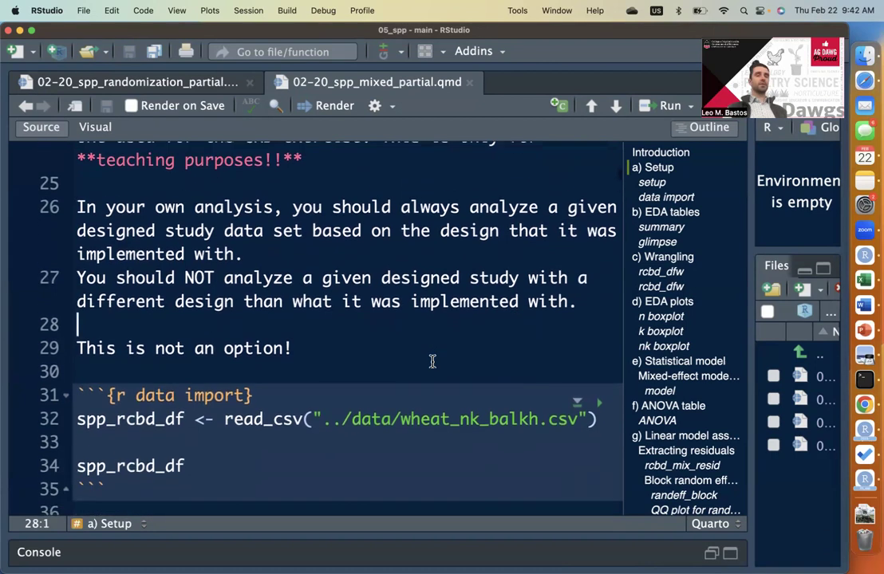
pyautogui.click(352, 279)
pyautogui.scroll(-2, 402, 318)
# Run the data import chunk to read ../data/wheat_nk_balkh.csv into spp_rcbd_df and print it
pyautogui.click(412, 379)
pyautogui.scroll(-2, 466, 414)
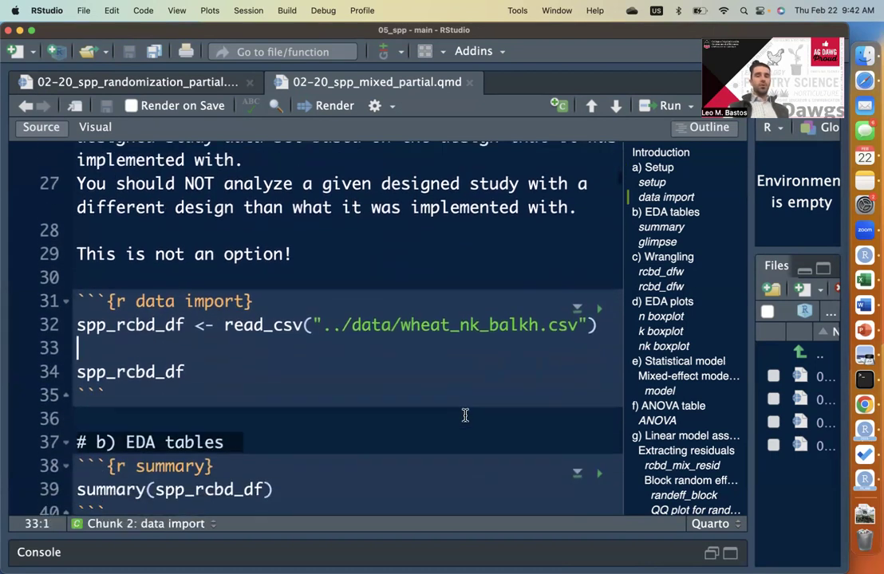
pyautogui.scroll(-1, 422, 327)
pyautogui.scroll(-2, 422, 327)
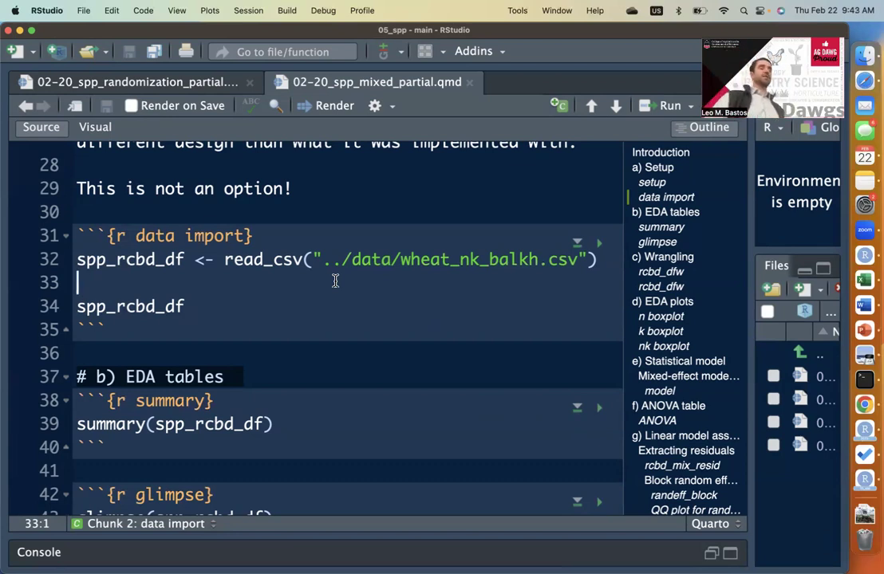
pyautogui.scroll(-1, 360, 291)
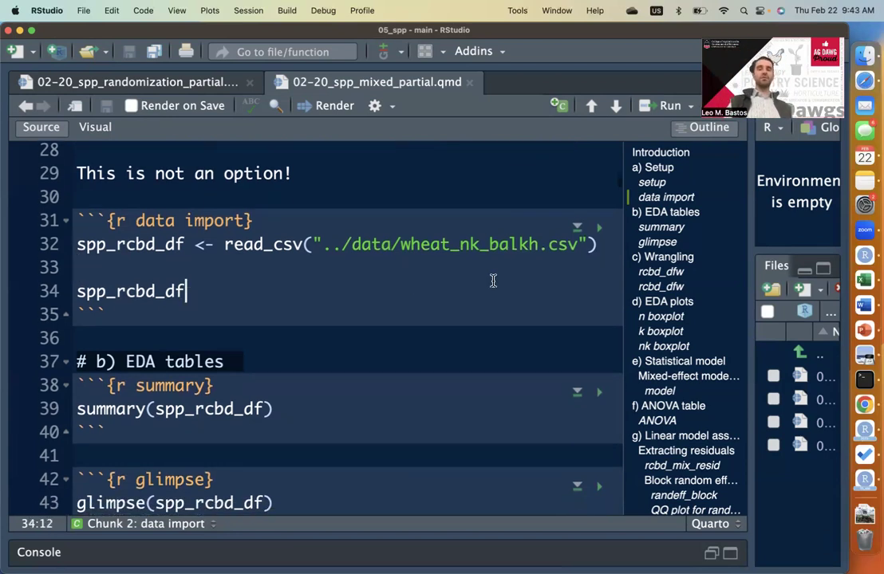
pyautogui.scroll(-1, 502, 280)
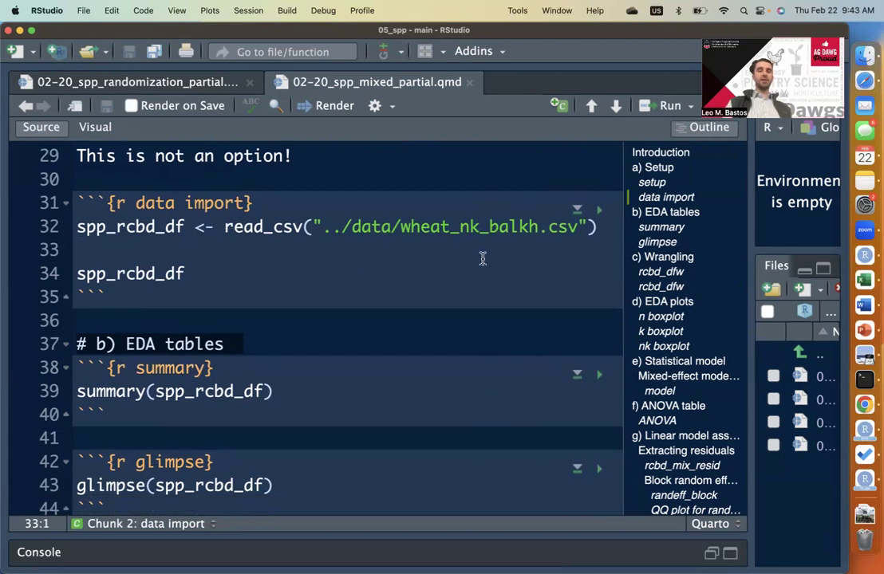
pyautogui.click(598, 209)
pyautogui.doubleClick(437, 238)
pyautogui.click(453, 277)
# Examine the columns and rows of the imported spp_rcbd_df table, especially the block column, against the import code
pyautogui.scroll(-5, 453, 276)
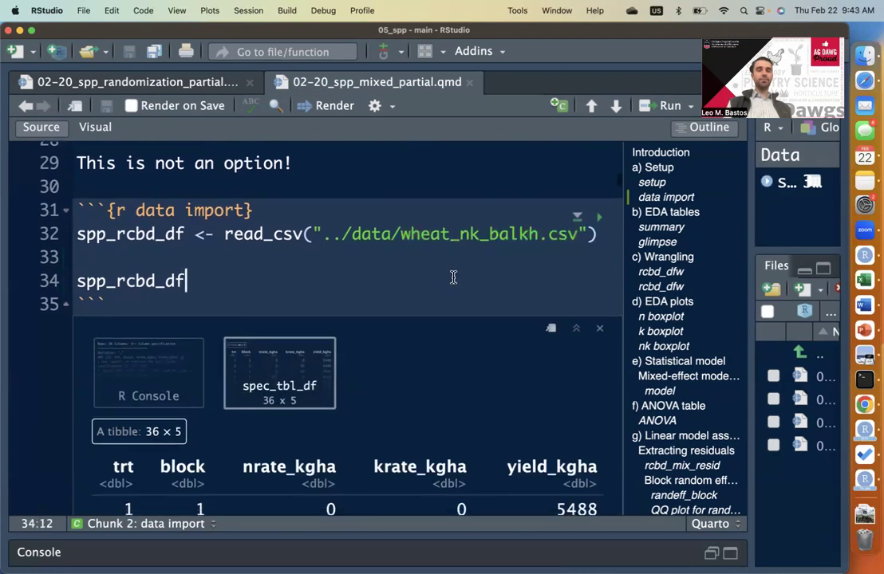
pyautogui.scroll(-1, 453, 277)
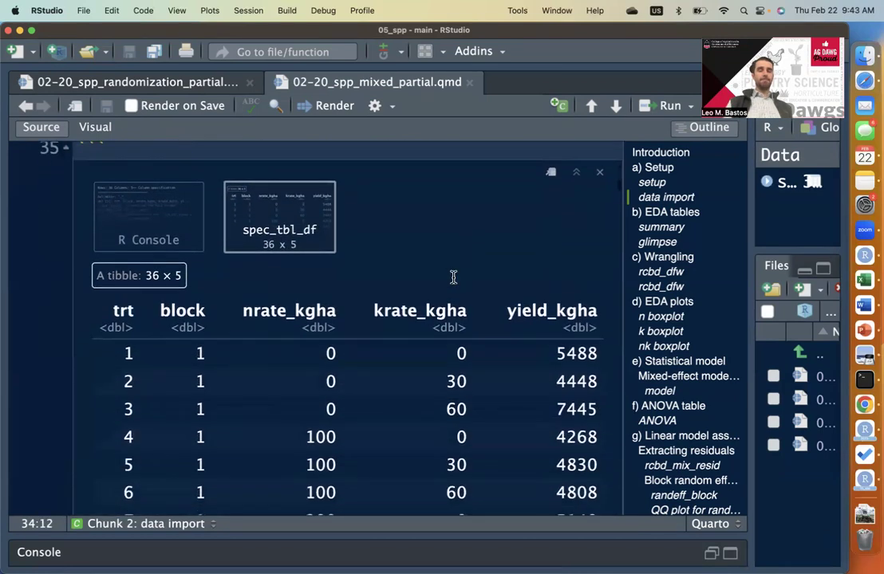
pyautogui.scroll(4, 453, 276)
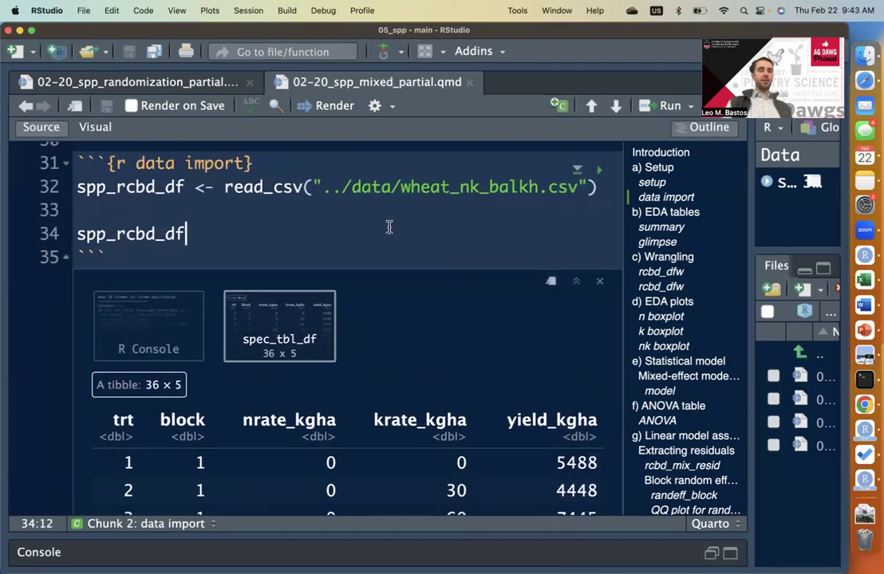
pyautogui.scroll(-1, 389, 227)
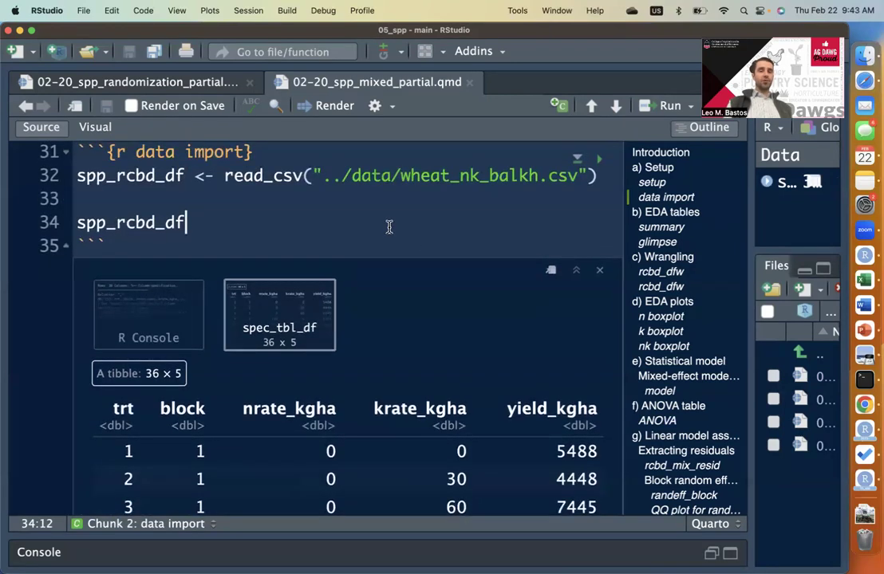
pyautogui.click(501, 202)
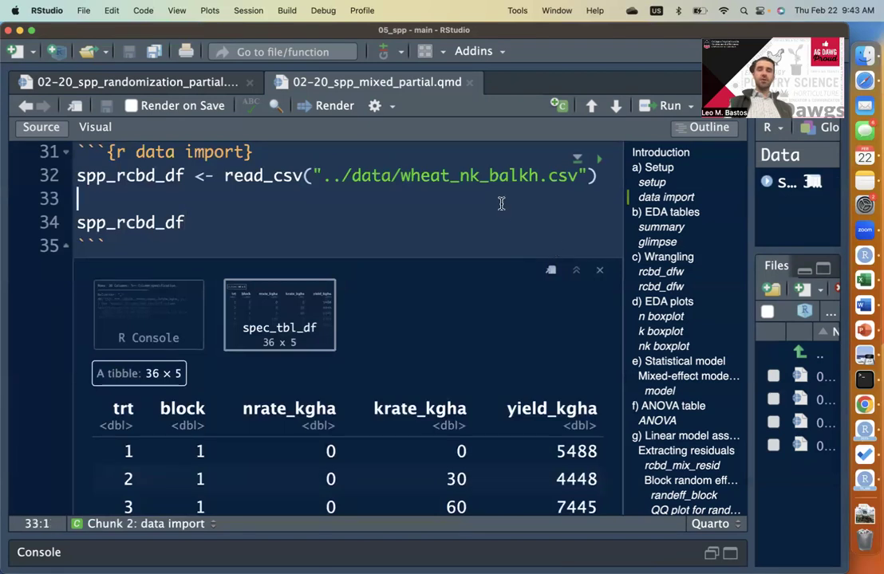
pyautogui.doubleClick(443, 176)
pyautogui.click(437, 226)
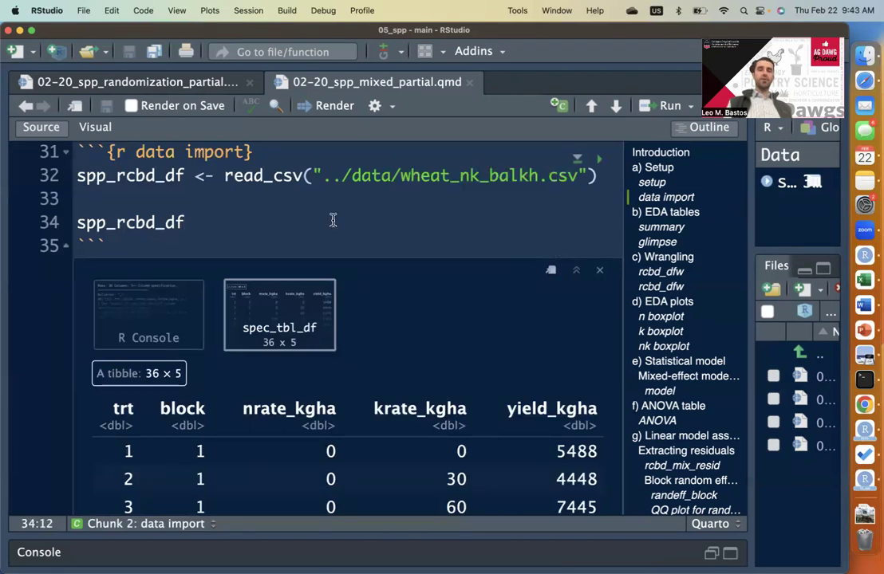
pyautogui.doubleClick(183, 409)
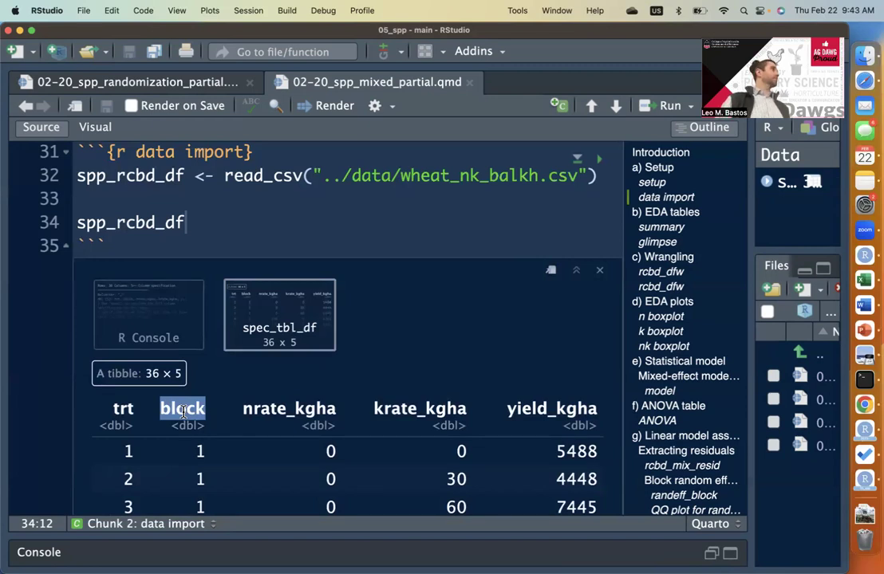
pyautogui.click(182, 411)
pyautogui.scroll(-2, 445, 448)
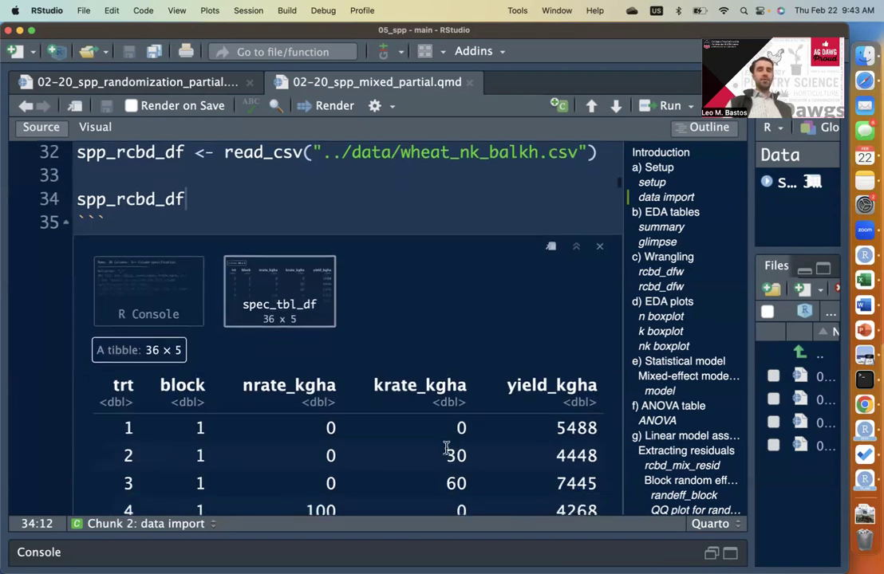
pyautogui.scroll(-10, 445, 448)
pyautogui.scroll(6, 445, 448)
pyautogui.scroll(8, 474, 249)
pyautogui.press('Left')
pyautogui.press('Left')
pyautogui.press('Left')
pyautogui.press('Left')
pyautogui.press('Left')
pyautogui.press('Left')
pyautogui.press('Left')
pyautogui.press('Left')
pyautogui.press('Left')
pyautogui.press('Left')
pyautogui.press('Left')
pyautogui.press('Left')
pyautogui.press('Left')
pyautogui.scroll(1, 492, 289)
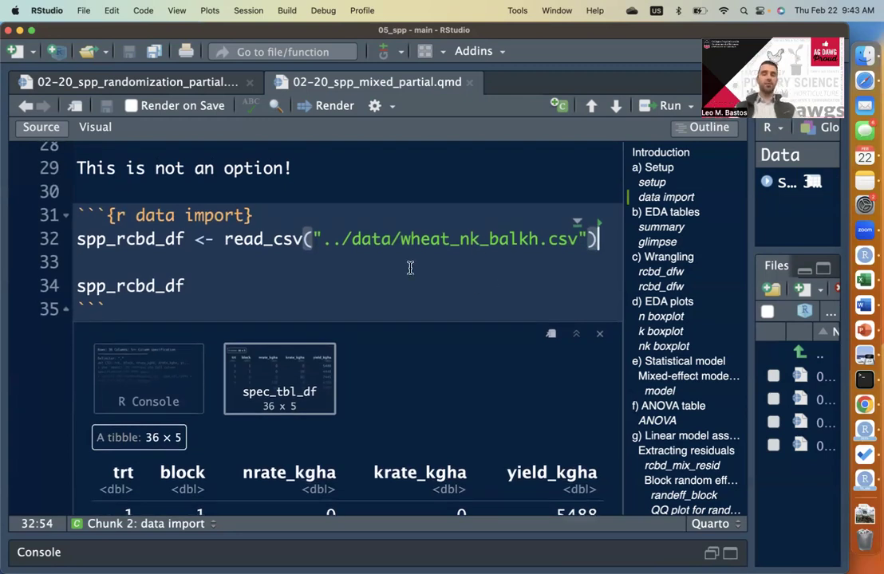
# Review the wrangling chunk's mutate code that converts block, nrate_kgha and krate_kgha to factors
pyautogui.scroll(-15, 410, 267)
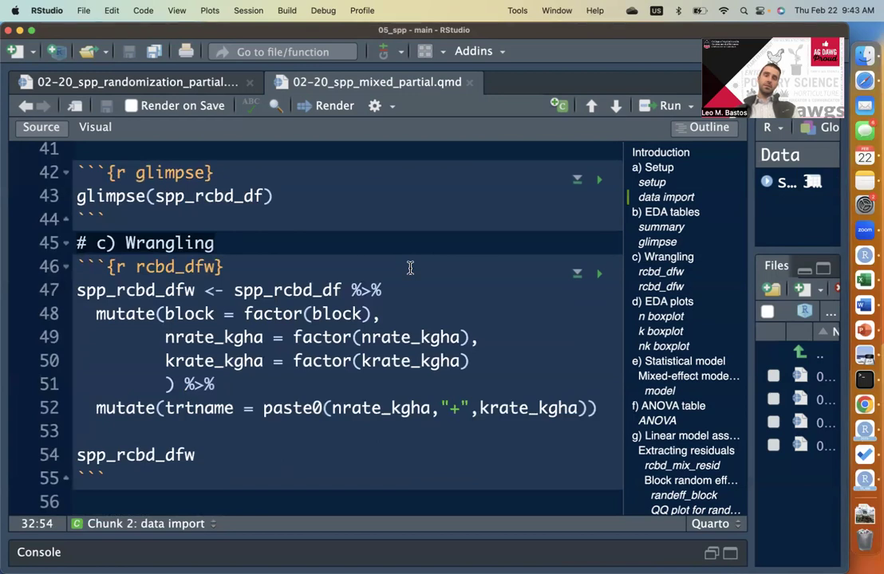
pyautogui.tripleClick(350, 318)
pyautogui.press('super+a')
pyautogui.click(349, 317)
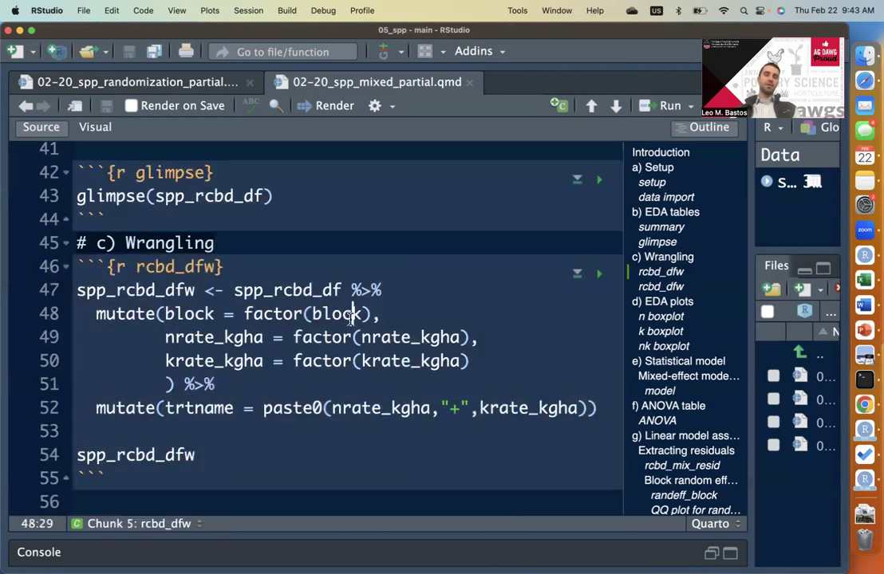
pyautogui.scroll(2, 267, 276)
pyautogui.press('Up')
pyautogui.press('Up')
pyautogui.press('Up')
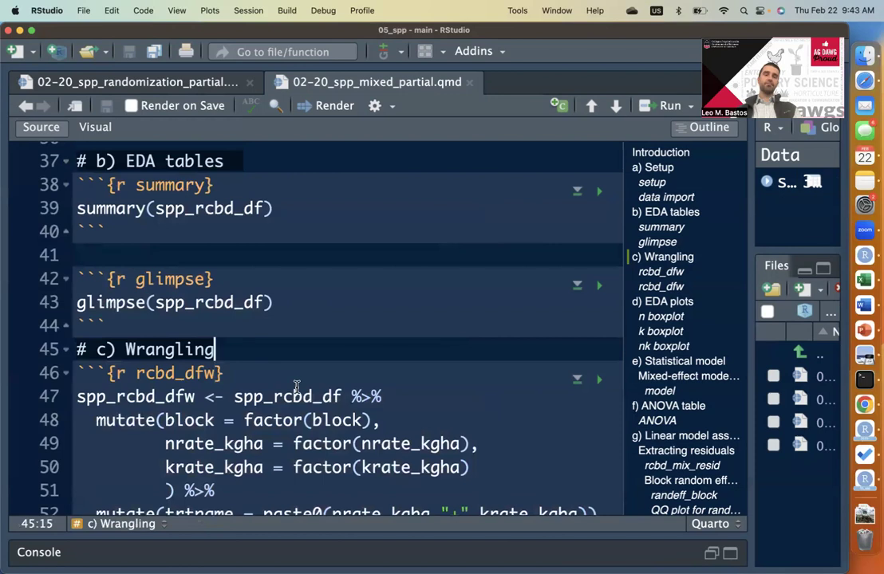
# Check the printed spp_rcbd_df table again for its block column, tibble dimensions and treatment rates
pyautogui.scroll(5, 248, 345)
pyautogui.scroll(8, 240, 319)
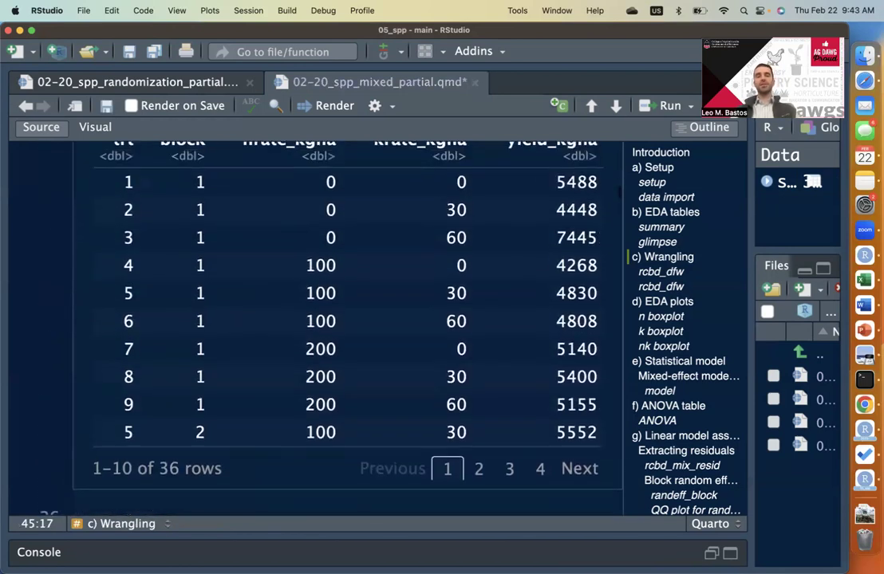
pyautogui.doubleClick(180, 326)
pyautogui.click(181, 323)
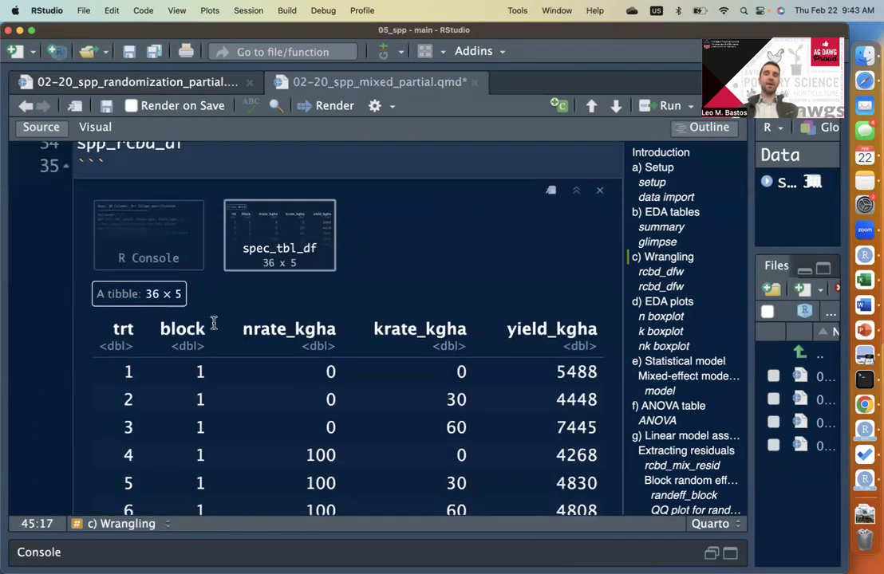
pyautogui.scroll(-2, 175, 271)
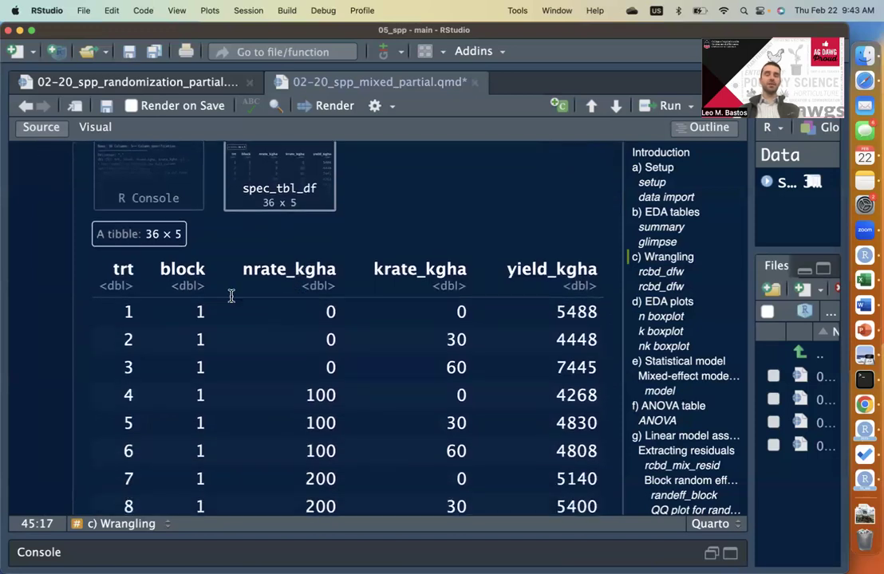
pyautogui.scroll(-1, 216, 291)
pyautogui.doubleClick(149, 215)
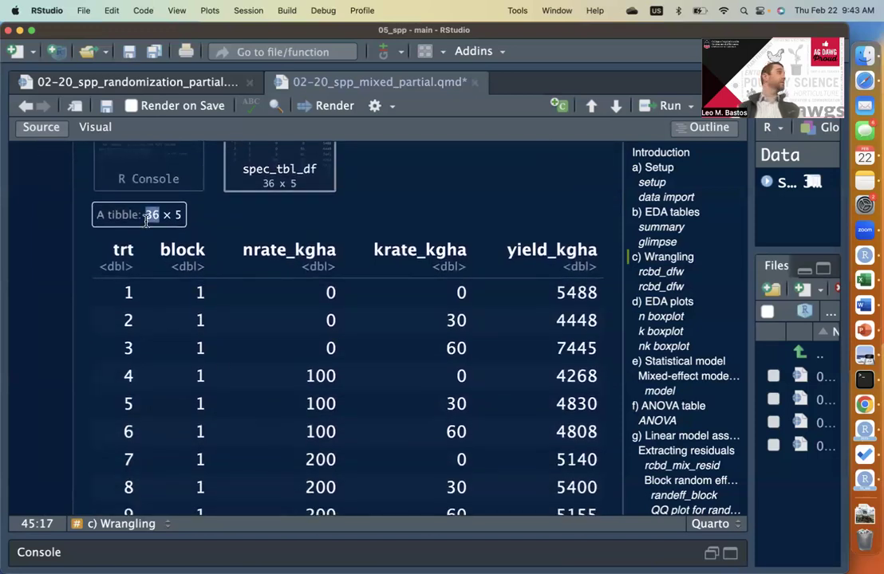
pyautogui.click(152, 214)
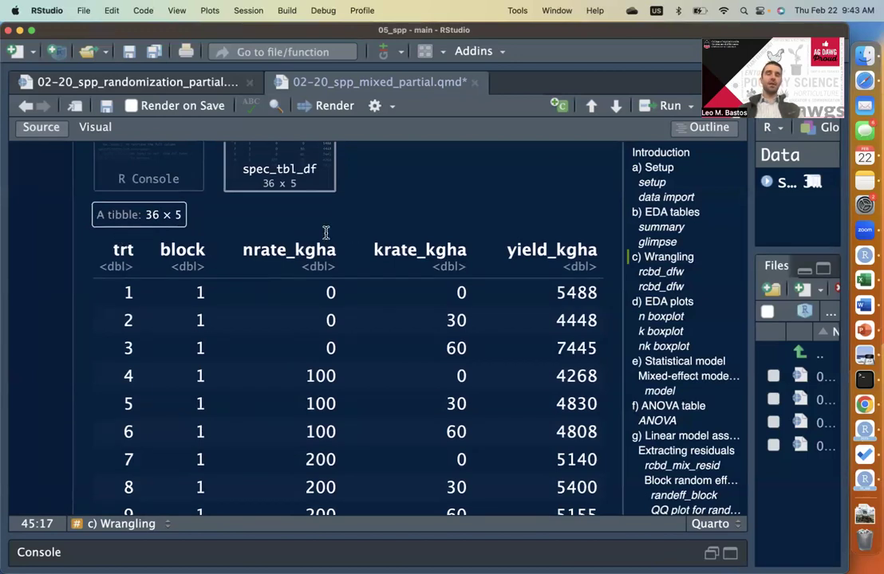
pyautogui.scroll(-1, 561, 343)
pyautogui.scroll(-5, 560, 343)
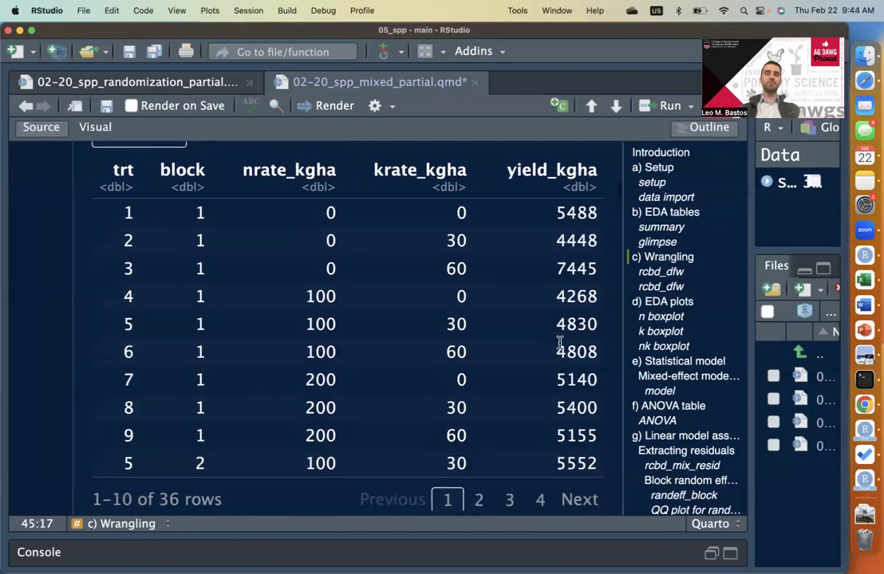
# Run the summary chunk on spp_rcbd_df and look over the summary statistics for all its columns
pyautogui.scroll(-4, 560, 343)
pyautogui.click(357, 271)
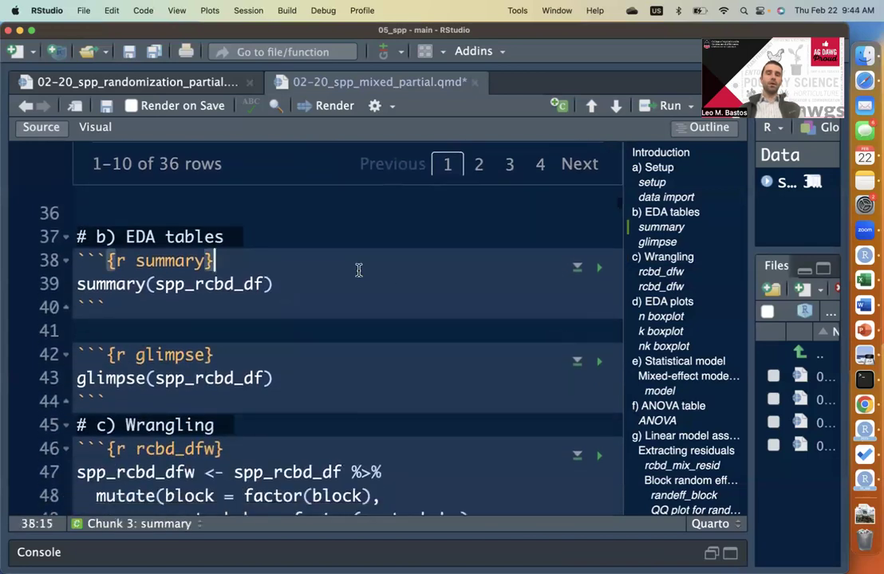
pyautogui.click(443, 274)
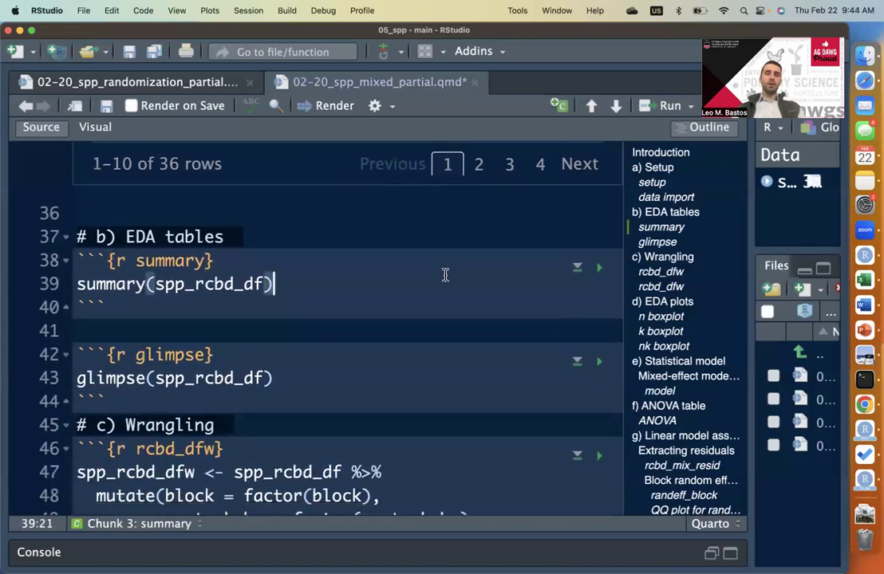
pyautogui.click(600, 271)
pyautogui.tripleClick(278, 239)
pyautogui.click(279, 240)
pyautogui.click(277, 251)
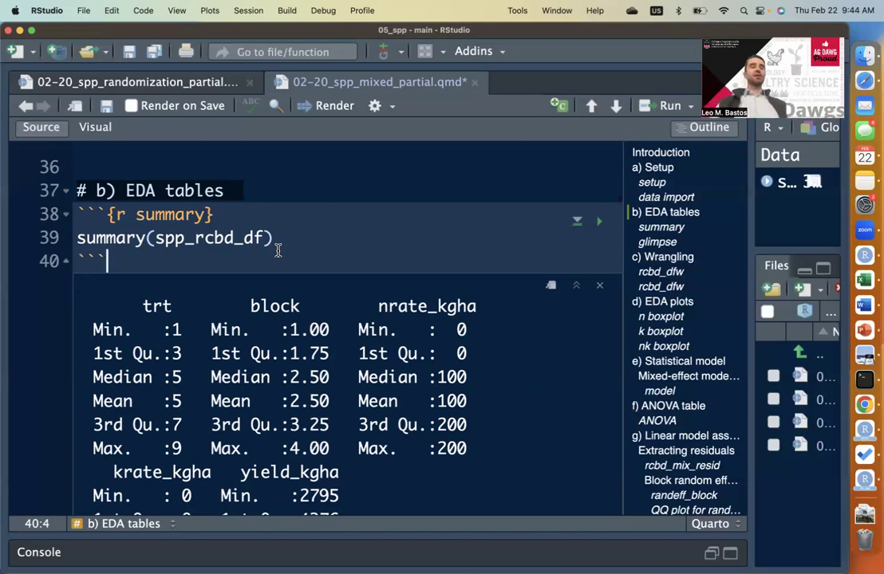
pyautogui.click(274, 238)
pyautogui.scroll(-1, 344, 241)
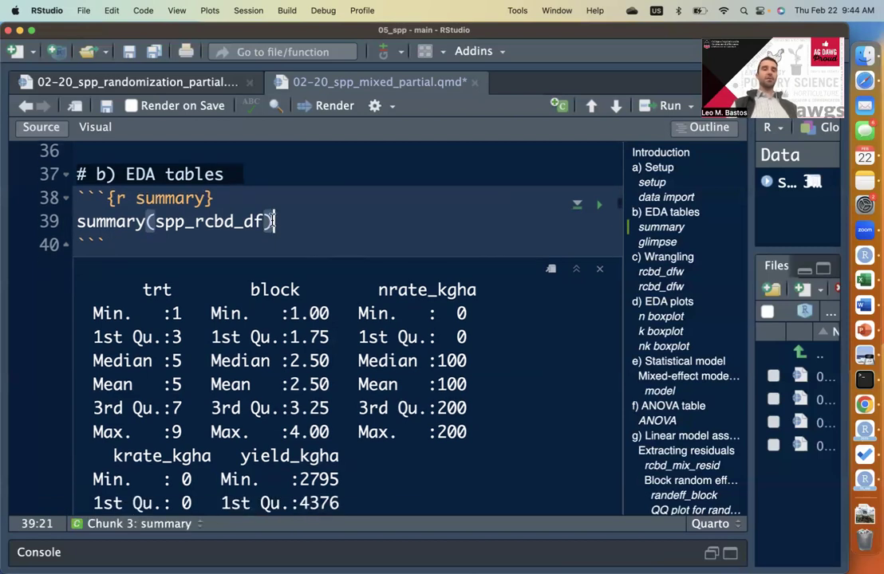
pyautogui.scroll(-5, 362, 328)
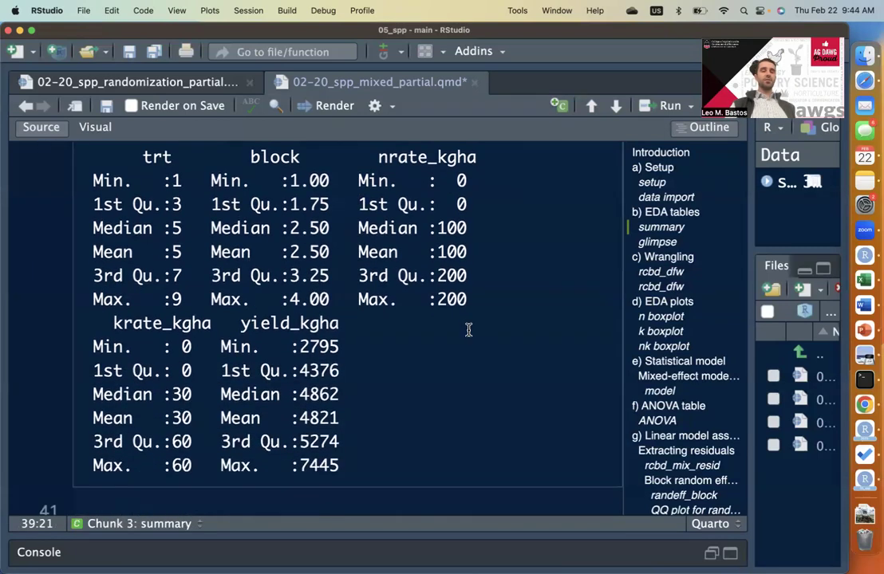
# Run the glimpse chunk on spp_rcbd_df to print its structure
pyautogui.scroll(-10, 430, 396)
pyautogui.click(413, 264)
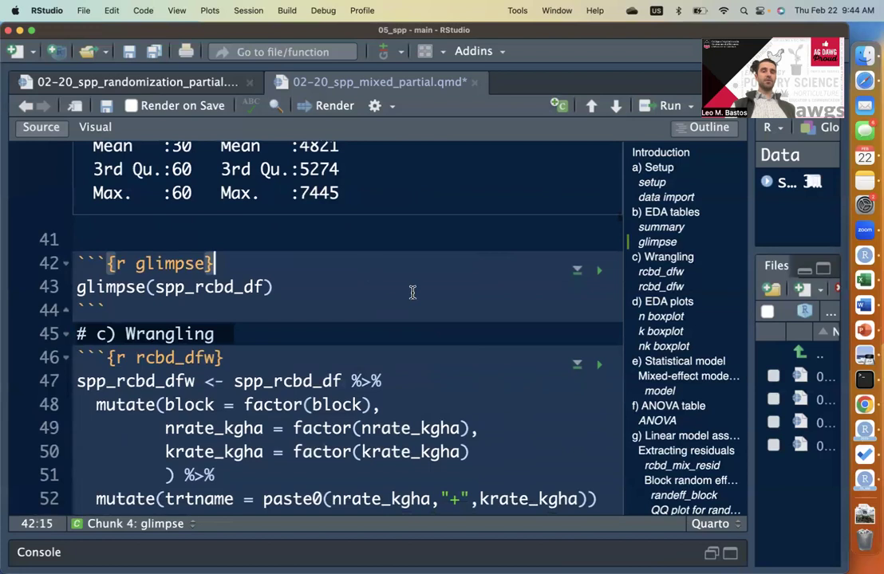
pyautogui.click(413, 292)
pyautogui.click(599, 270)
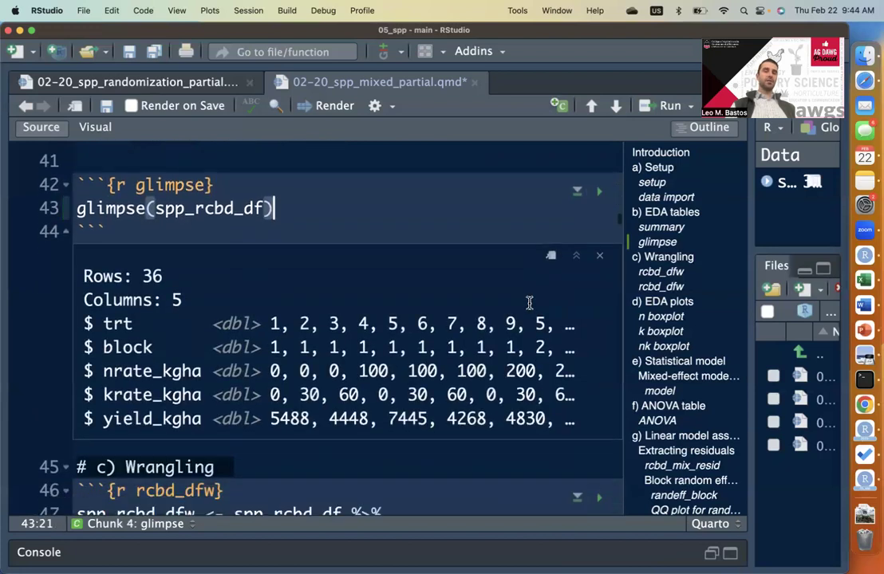
pyautogui.scroll(-3, 529, 303)
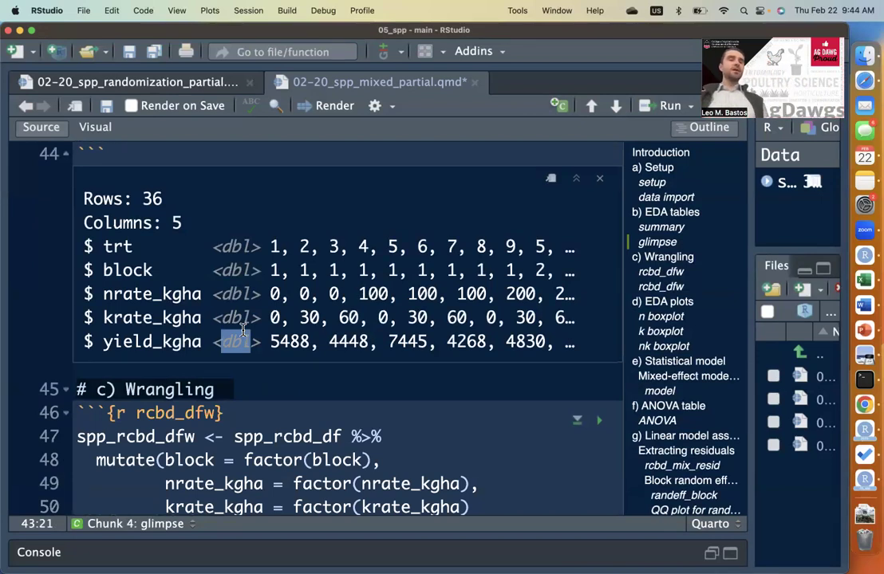
# Examine the data types of block, nrate_kgha and krate_kgha in the glimpse output
pyautogui.doubleClick(233, 269)
pyautogui.doubleClick(128, 269)
pyautogui.click(203, 270)
pyautogui.doubleClick(248, 271)
pyautogui.click(243, 270)
pyautogui.doubleClick(240, 270)
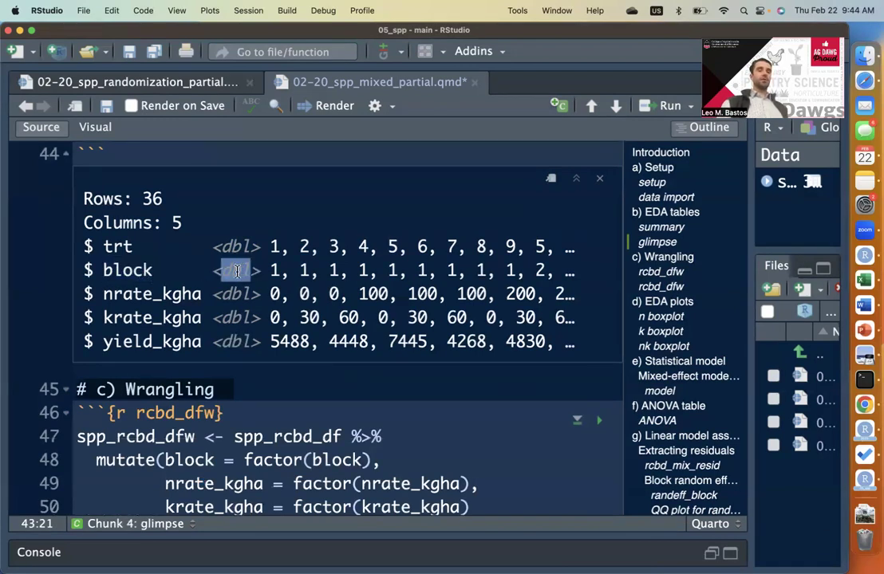
pyautogui.tripleClick(240, 269)
pyautogui.click(247, 295)
pyautogui.doubleClick(243, 317)
pyautogui.click(253, 318)
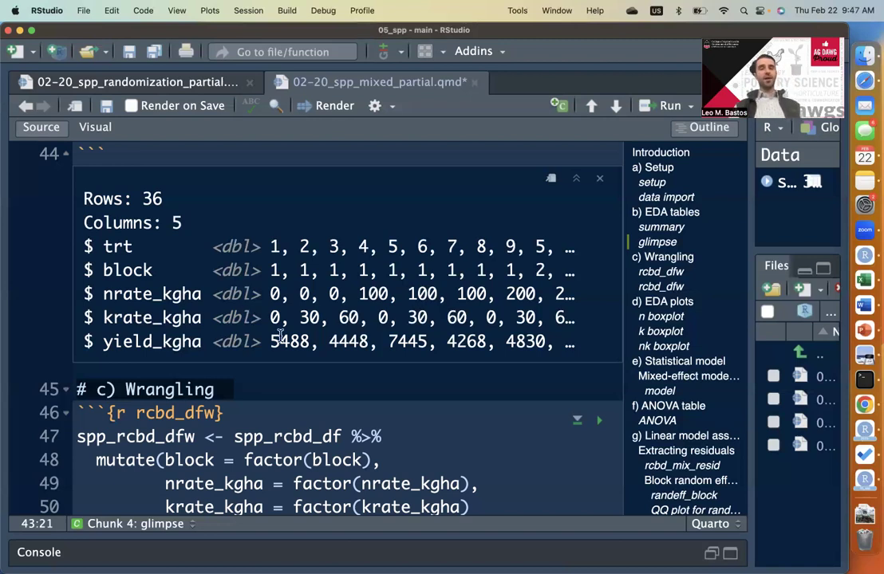
# Review the glimpse call and the wrangling chunk's mutate code that converts block and the rates to factors
pyautogui.scroll(5, 272, 295)
pyautogui.scroll(1, 274, 291)
pyautogui.click(323, 300)
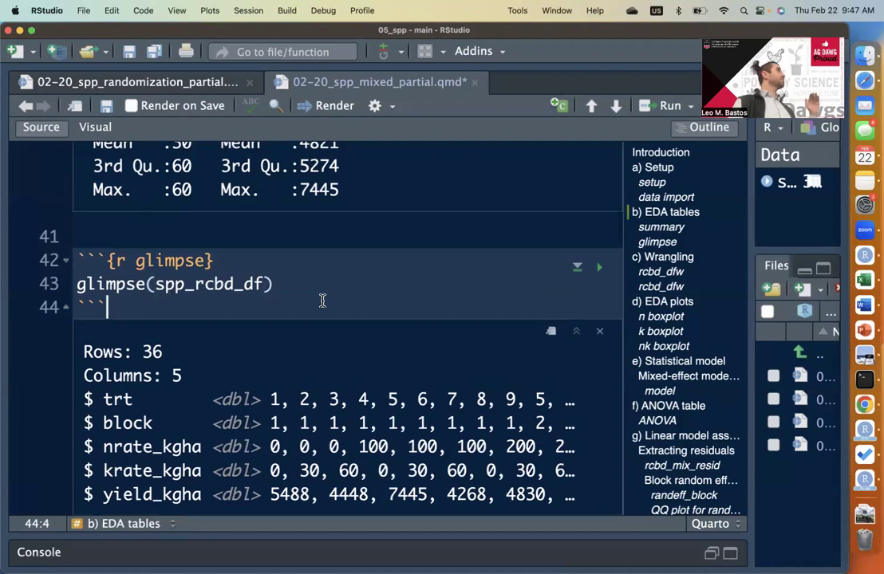
pyautogui.click(292, 286)
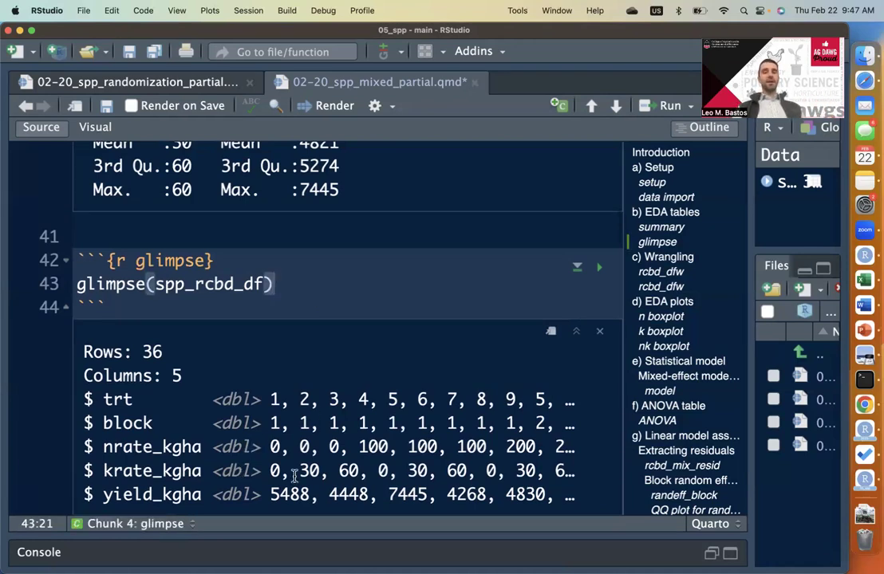
pyautogui.scroll(-5, 287, 459)
pyautogui.press('Down')
pyautogui.press('Down')
pyautogui.press('Down')
pyautogui.press('Down')
pyautogui.press('Down')
pyautogui.press('super+Right')
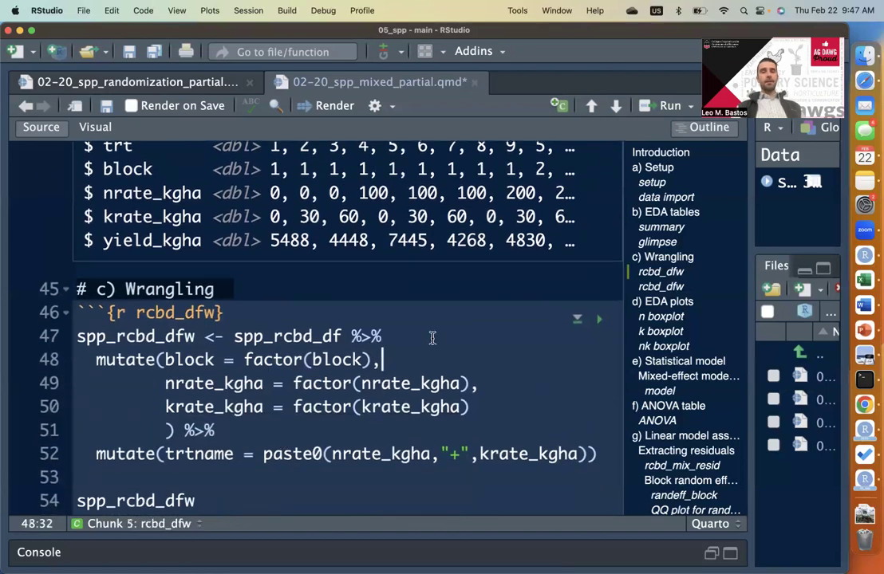
pyautogui.scroll(-1, 430, 339)
pyautogui.click(385, 274)
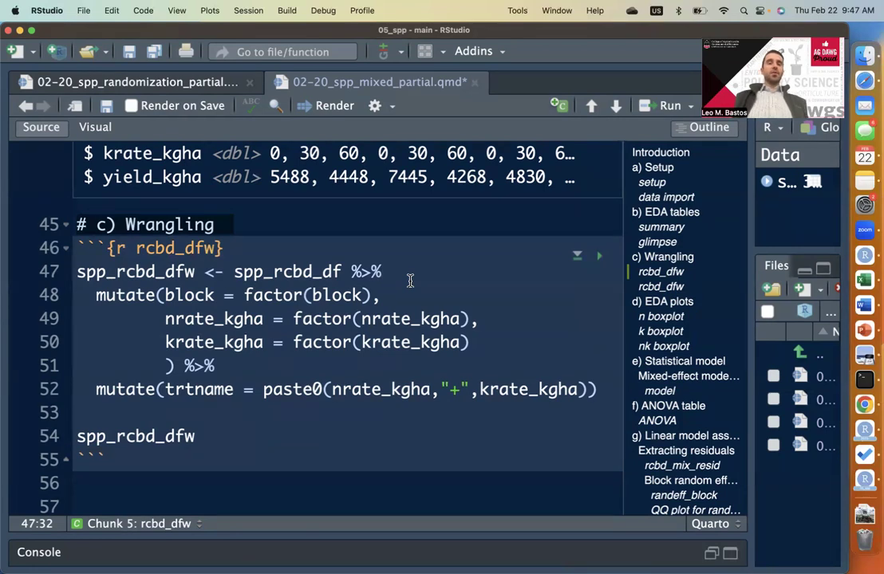
pyautogui.click(174, 309)
pyautogui.click(195, 297)
pyautogui.click(282, 297)
# Insert a rename(block = rep) line between spp_rcbd_df %>% and the first mutate call in the wrangling chunk
pyautogui.click(400, 268)
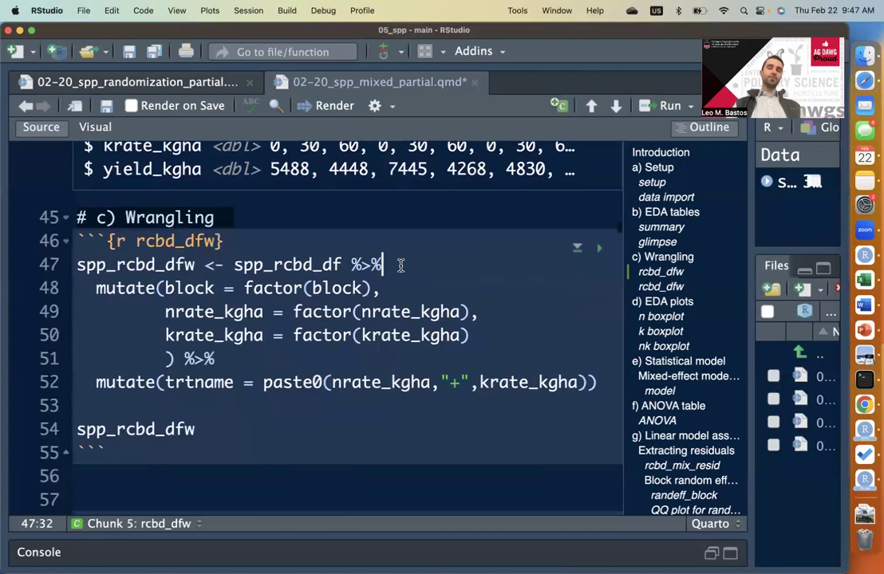
pyautogui.press('Return')
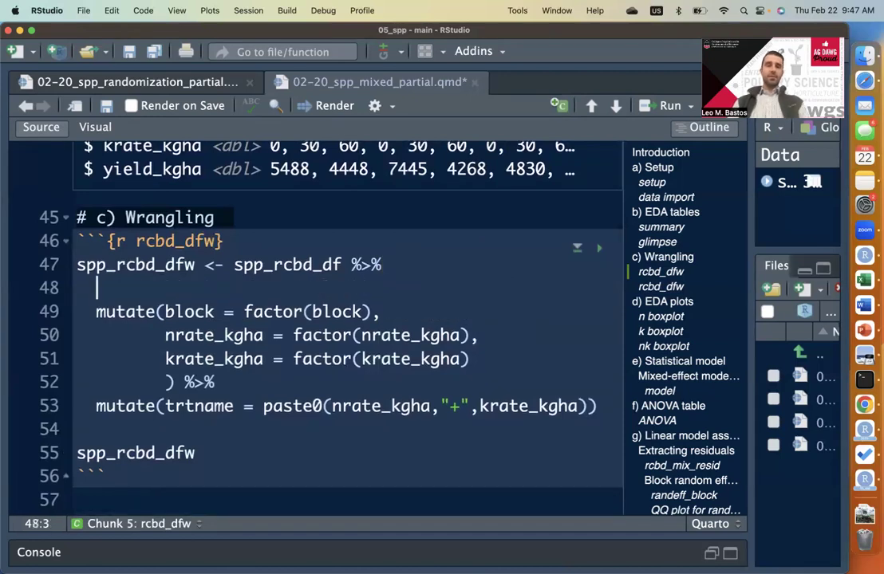
pyautogui.doubleClick(327, 266)
pyautogui.click(346, 266)
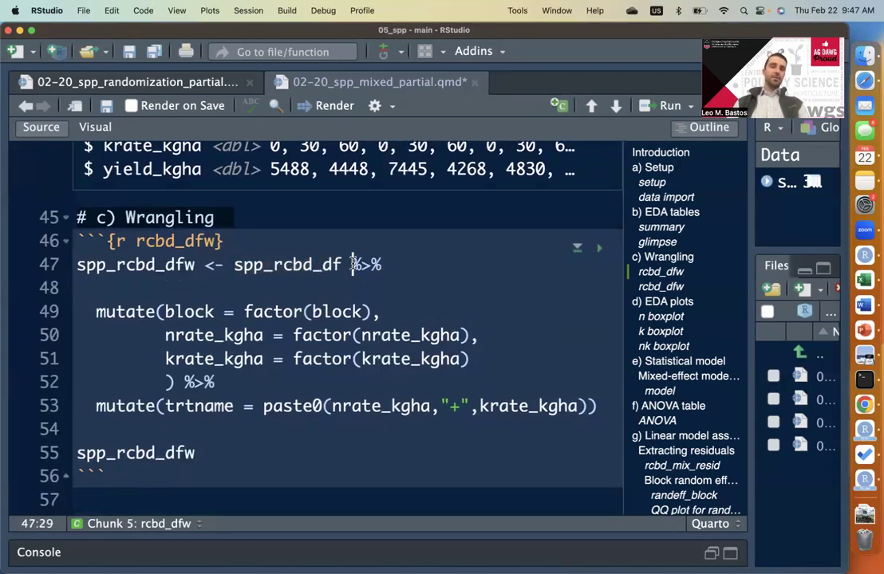
pyautogui.click(388, 276)
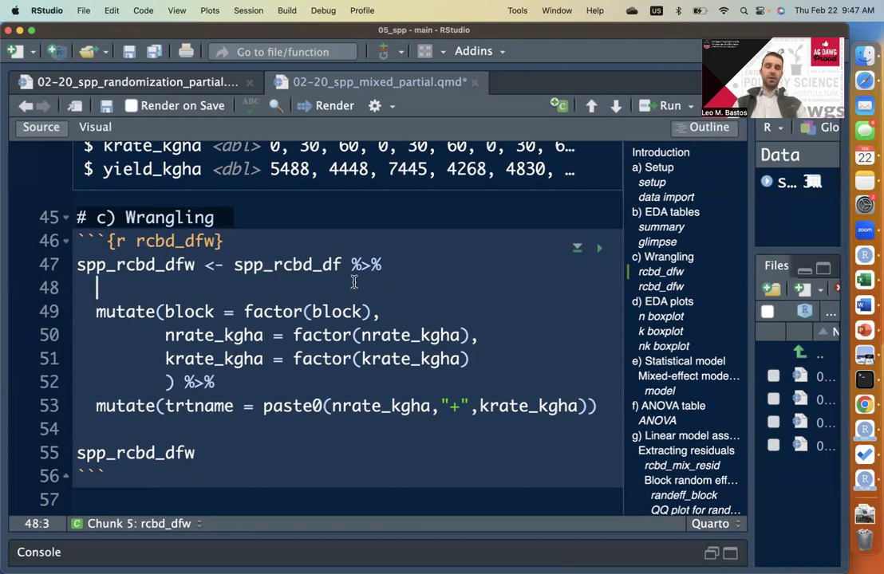
pyautogui.write('re')
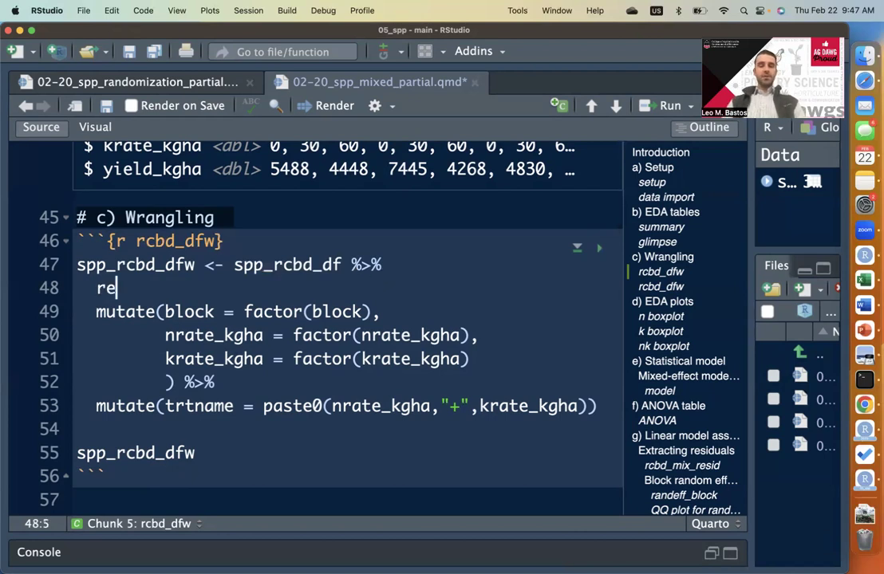
pyautogui.write('name(block = rep)')
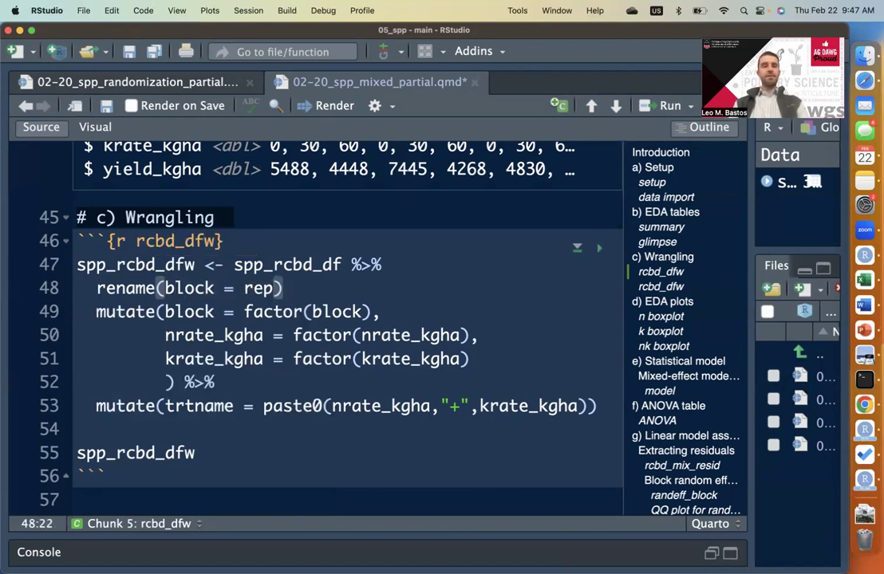
pyautogui.press('Tab')
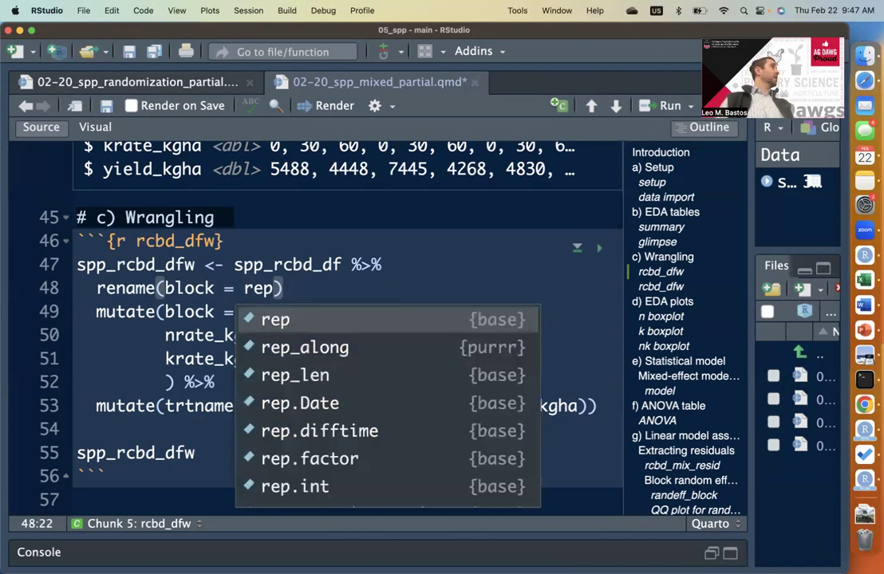
pyautogui.press('Left')
pyautogui.press('Right')
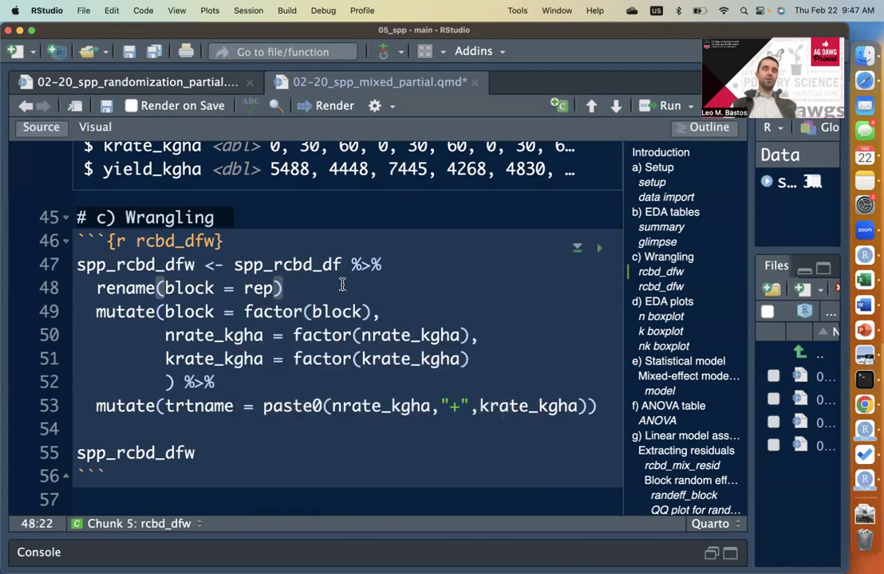
pyautogui.write('%>%')
pyautogui.press('BackSpace')
pyautogui.press('BackSpace')
pyautogui.press('BackSpace')
# Add a %>% pipe after rename(block = rep) to connect it to the mutate call
pyautogui.click(268, 282)
pyautogui.moveTo(76, 264); pyautogui.dragTo(285, 288)
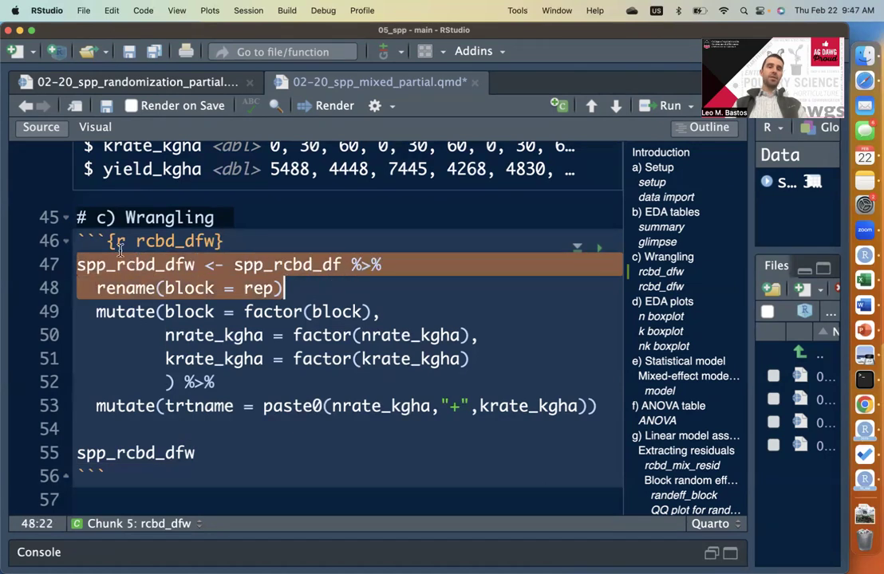
pyautogui.click(156, 431)
pyautogui.click(146, 452)
pyautogui.click(293, 311)
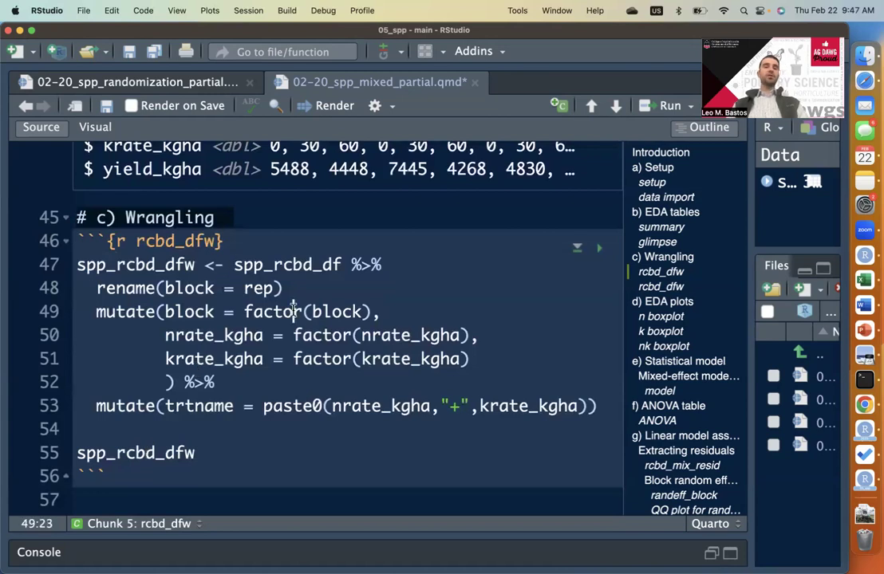
pyautogui.click(297, 290)
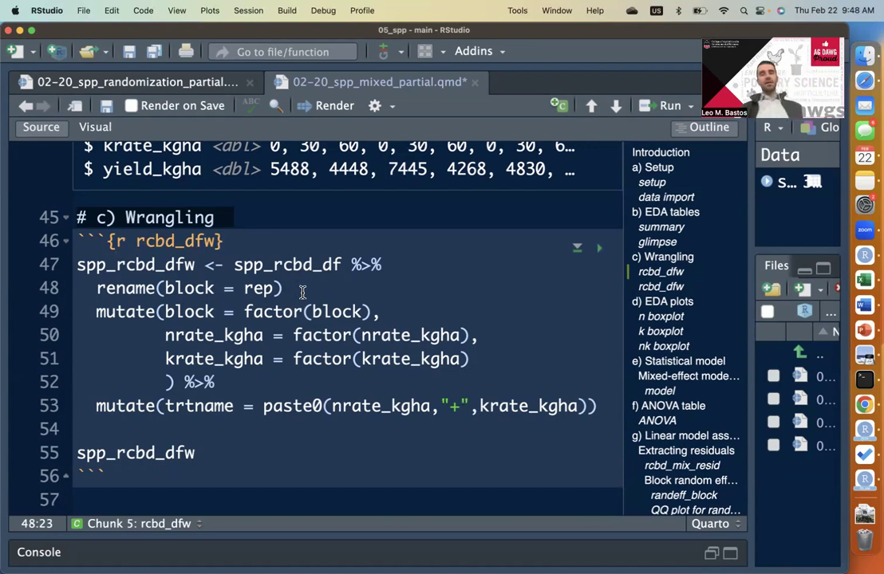
pyautogui.write('%>%')
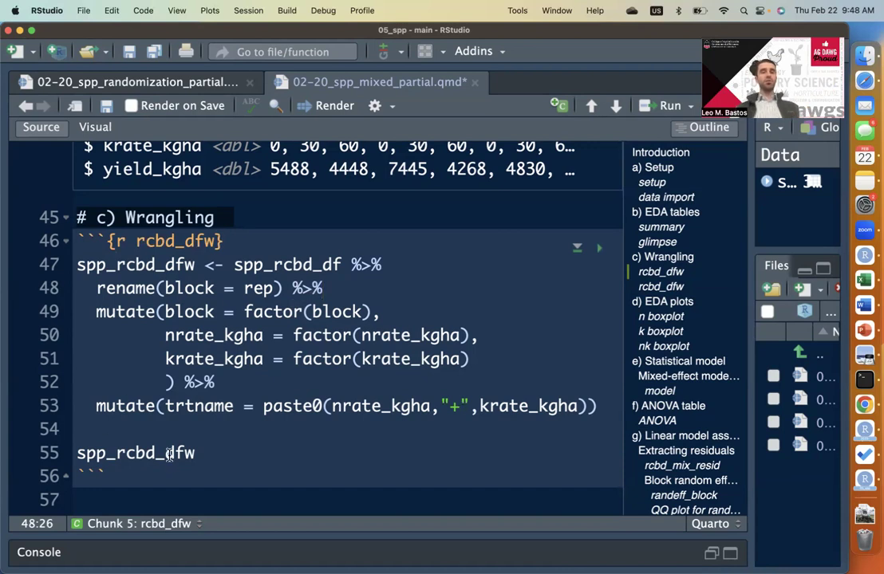
# Comment out the rename(block = rep) %>% line in the wrangling chunk
pyautogui.click(126, 288)
pyautogui.click(92, 289)
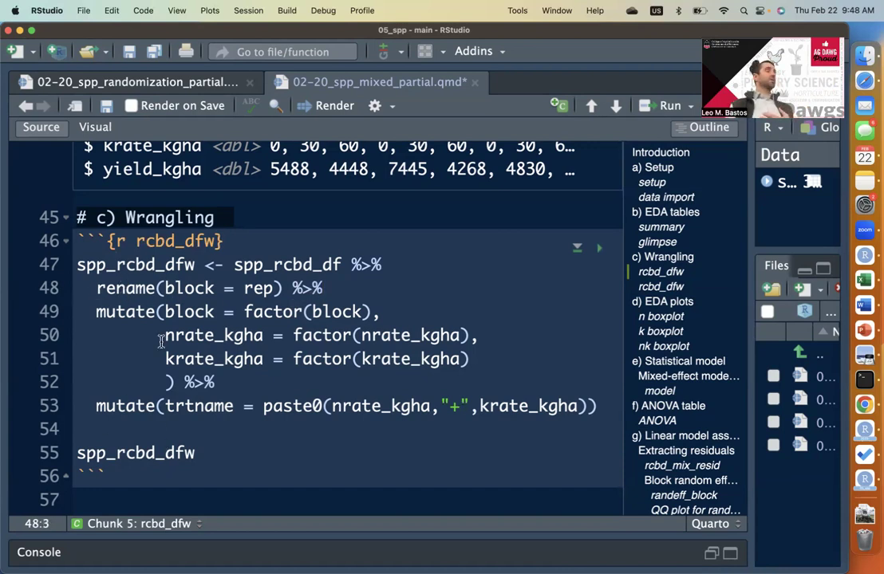
pyautogui.write('#')
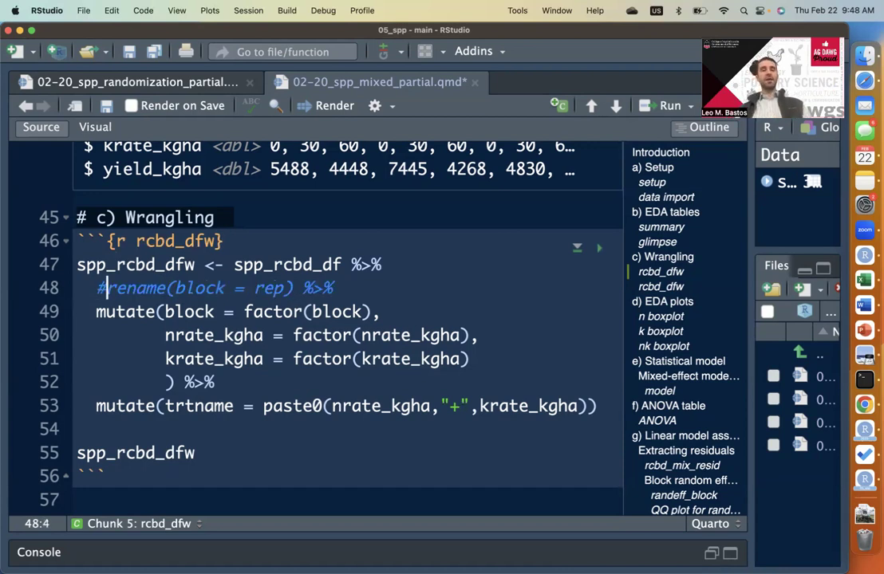
# Run the wrangling pipeline to create spp_rcbd_dfw, including the trtname column, and print it
pyautogui.press('Down')
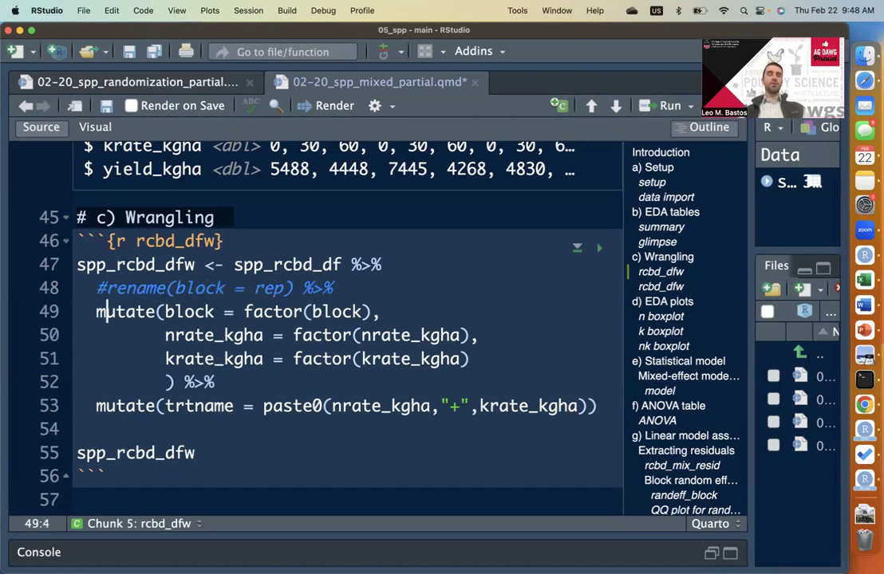
pyautogui.press('super+Return')
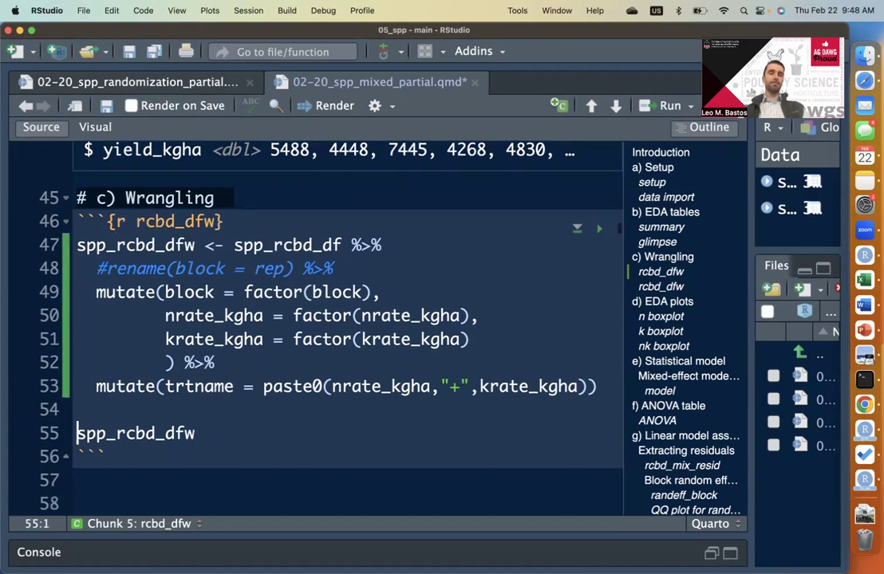
pyautogui.press('super+Return')
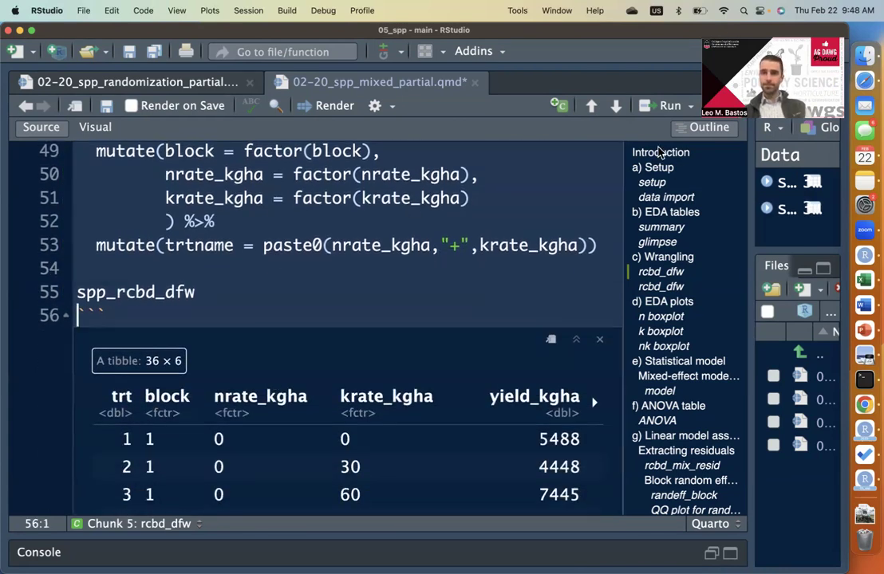
# Review the commented-out rename line in the wrangling chunk, including its block argument and pipe
pyautogui.scroll(3, 434, 240)
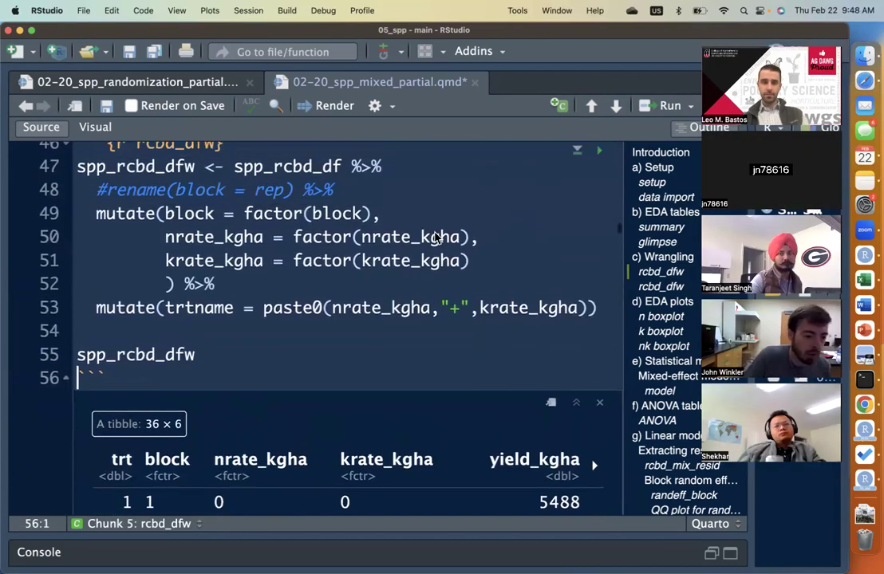
pyautogui.scroll(3, 435, 239)
pyautogui.click(344, 253)
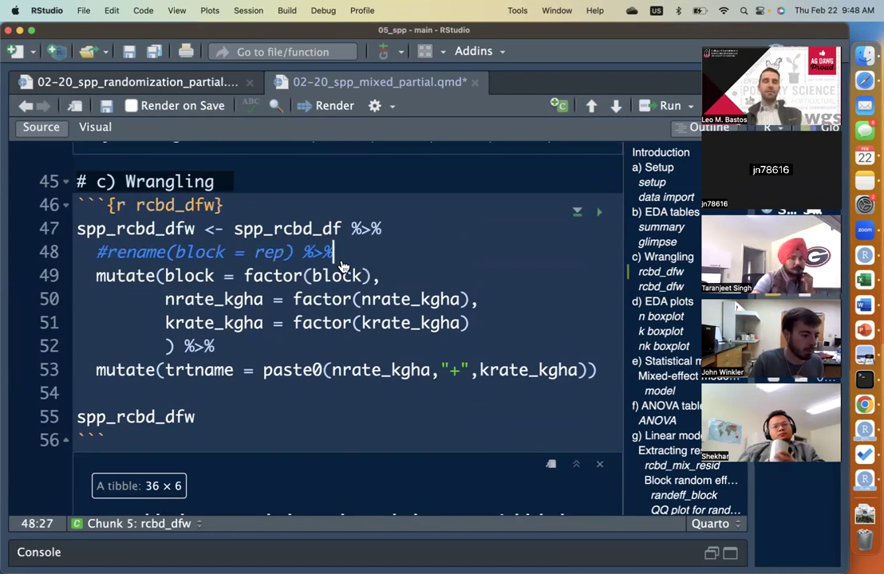
pyautogui.click(256, 241)
pyautogui.click(305, 268)
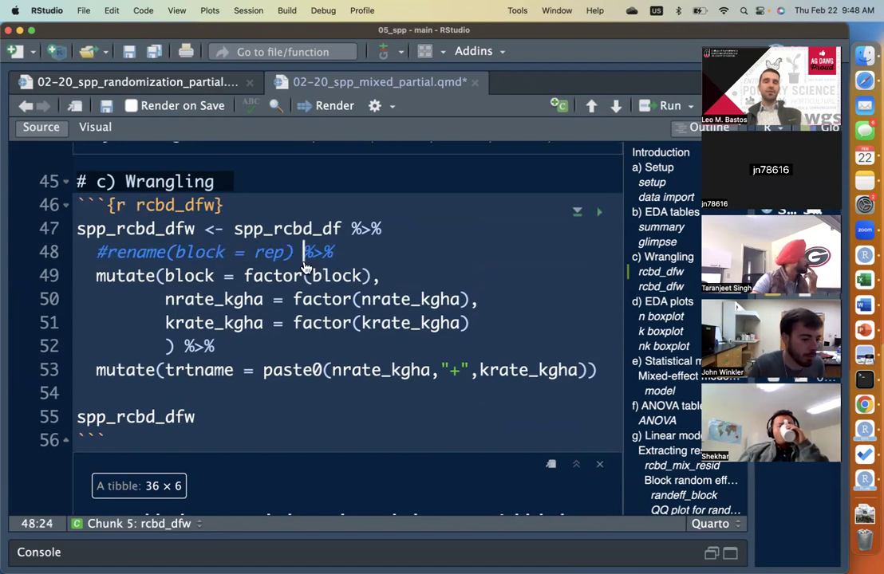
pyautogui.doubleClick(204, 254)
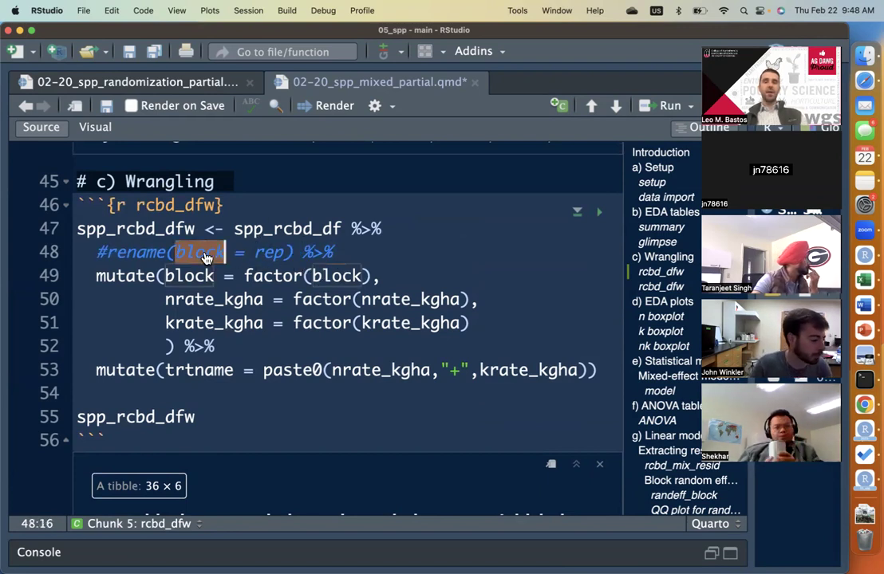
# Examine the rep argument on the other side of the equals sign in the commented-out rename line
pyautogui.doubleClick(272, 253)
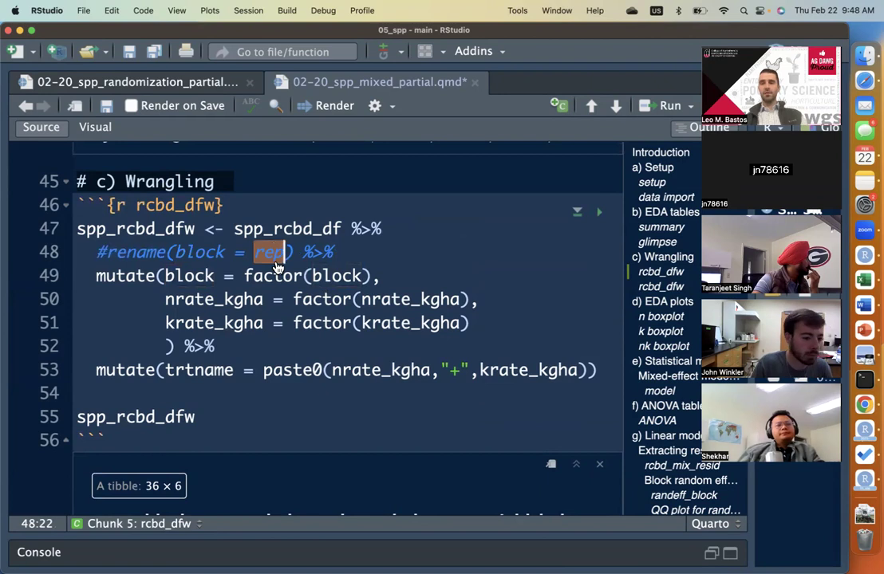
pyautogui.press('Right')
pyautogui.press('Right')
pyautogui.press('Right')
pyautogui.press('Right')
pyautogui.press('Right')
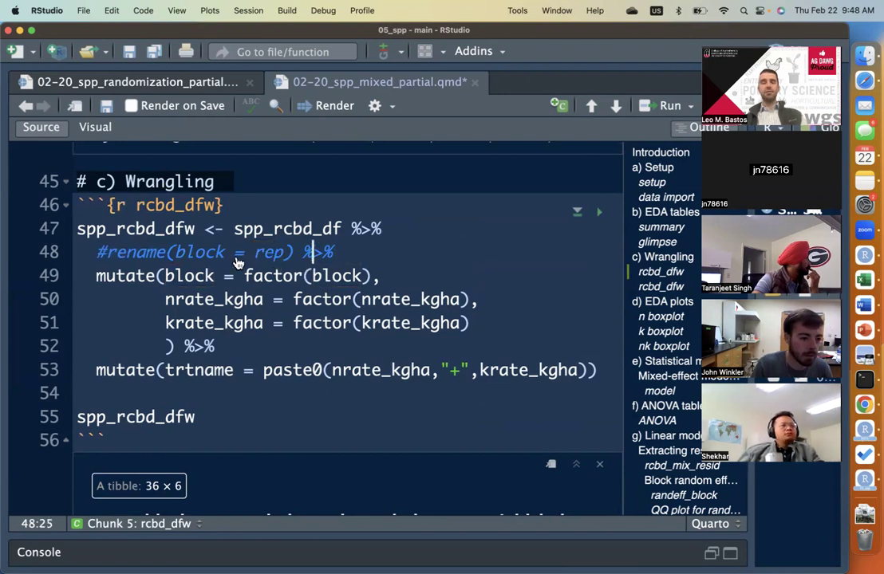
pyautogui.press('Right')
# Add a rename(rep = block) line directly below the spp_rcbd_dfw assignment in the wrangling chunk
pyautogui.click(416, 239)
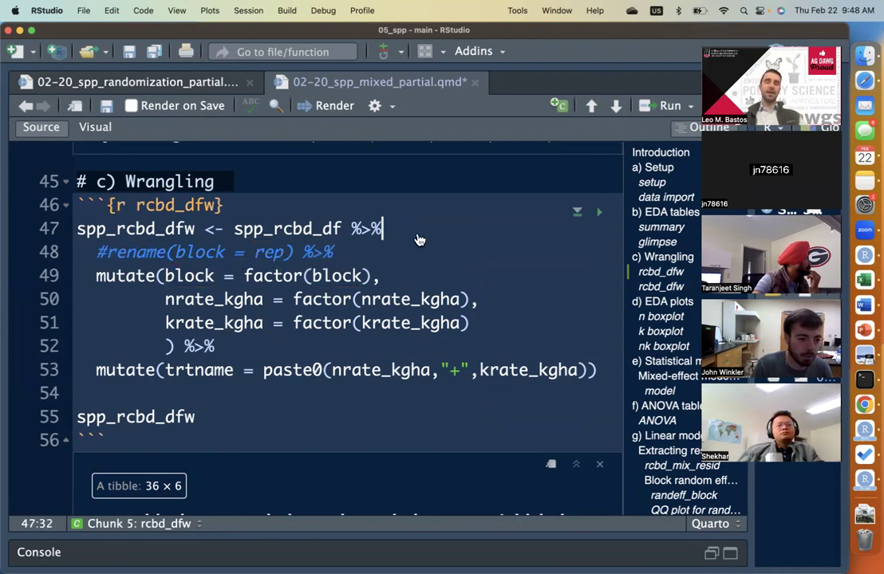
pyautogui.press('Return')
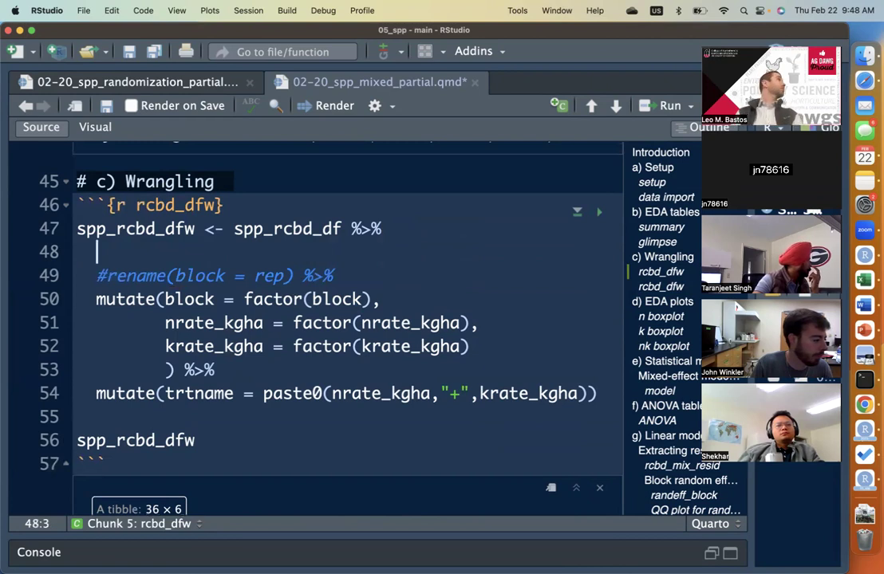
pyautogui.doubleClick(147, 440)
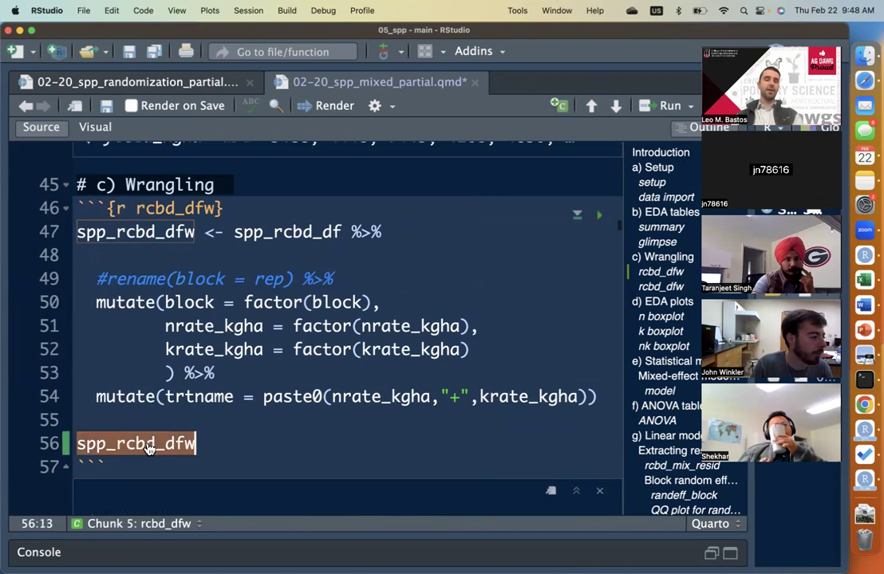
pyautogui.scroll(-1, 333, 474)
pyautogui.scroll(-5, 333, 473)
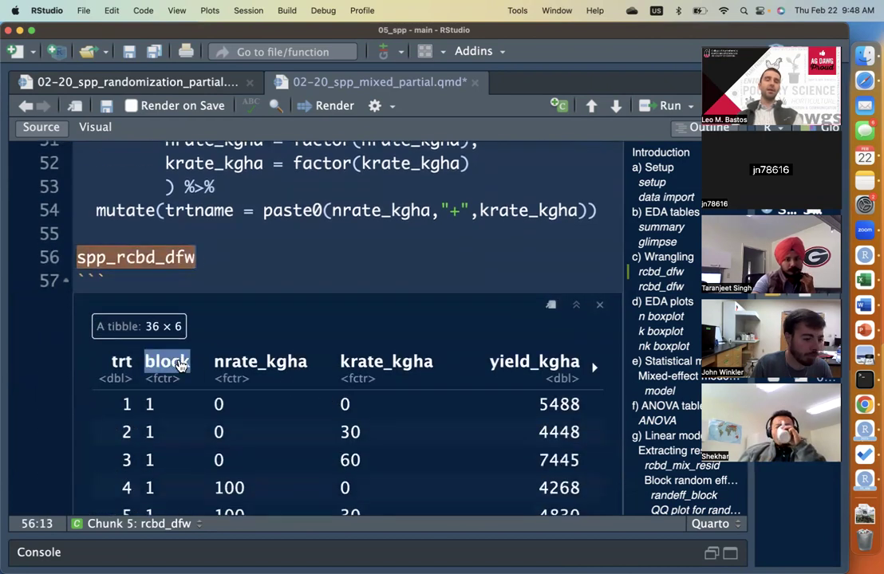
pyautogui.scroll(5, 194, 351)
pyautogui.click(203, 211)
pyautogui.write('rena')
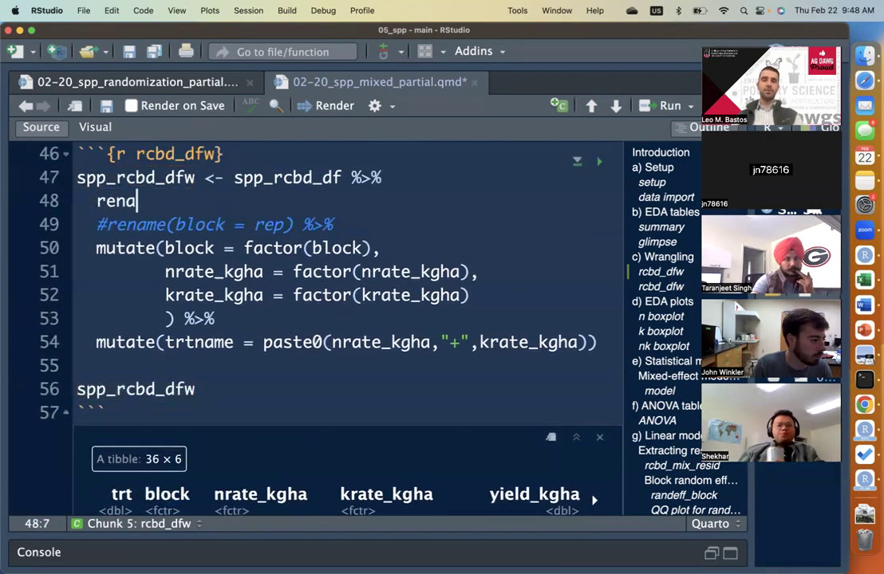
pyautogui.write('me(rep = block')
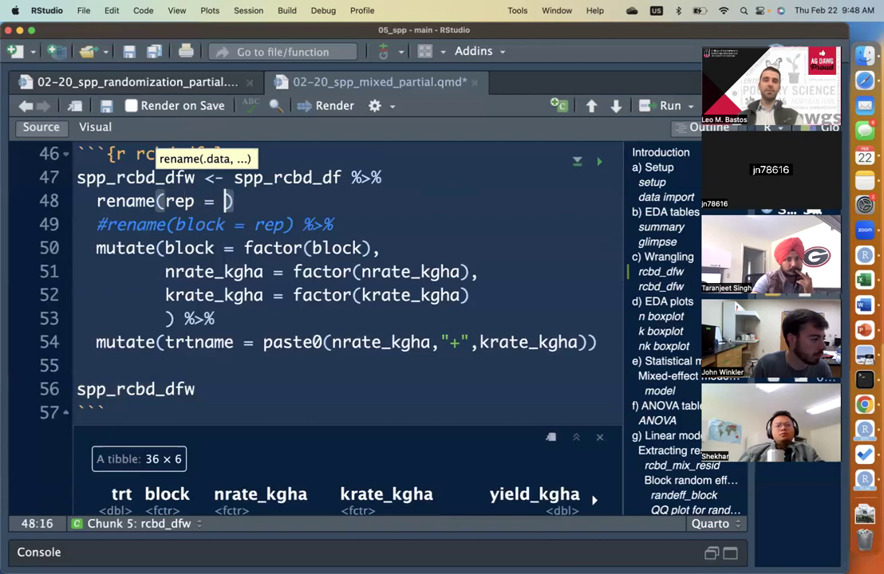
# Run the assignment with rename(rep = block) and print spp_rcbd_dfw to check its column names
pyautogui.click(96, 224)
pyautogui.scroll(2, 189, 232)
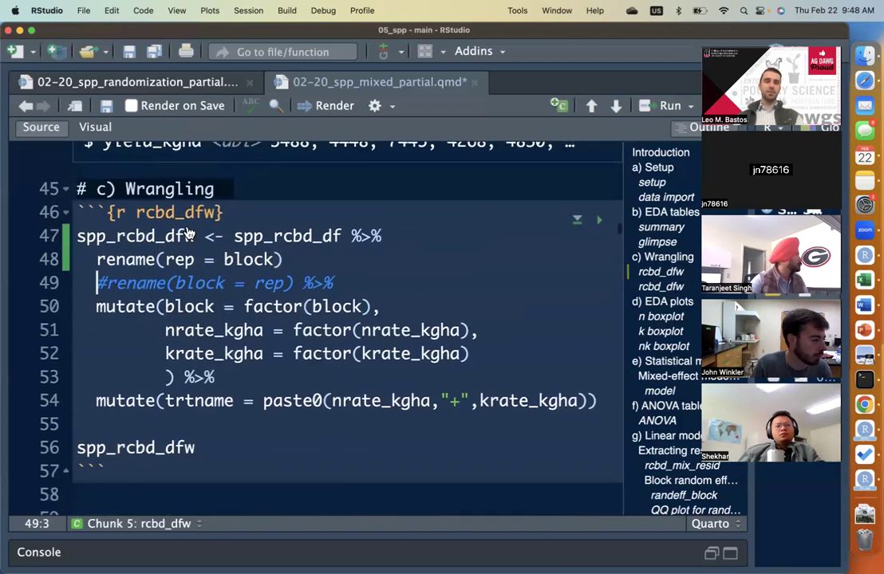
pyautogui.click(150, 474)
pyautogui.doubleClick(176, 451)
pyautogui.hotkey('ctrl', 'Return')
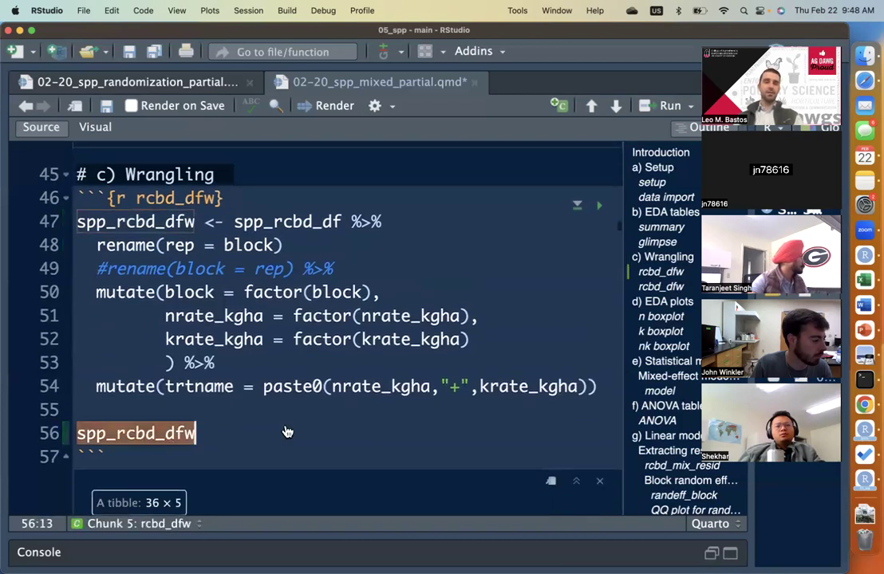
pyautogui.doubleClick(173, 379)
pyautogui.scroll(5, 307, 351)
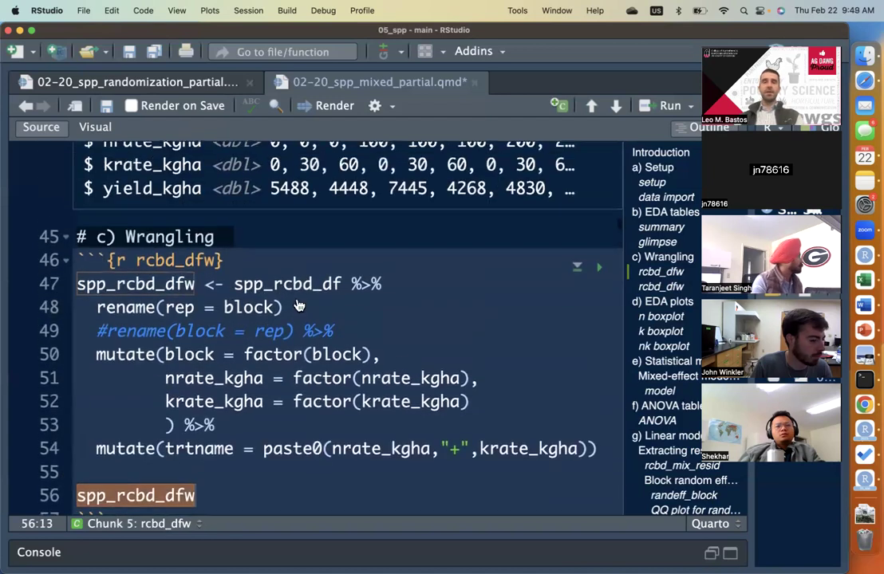
# Delete the rename(rep = block) line and uncomment the rename(block = rep) %>% line
pyautogui.click(288, 307)
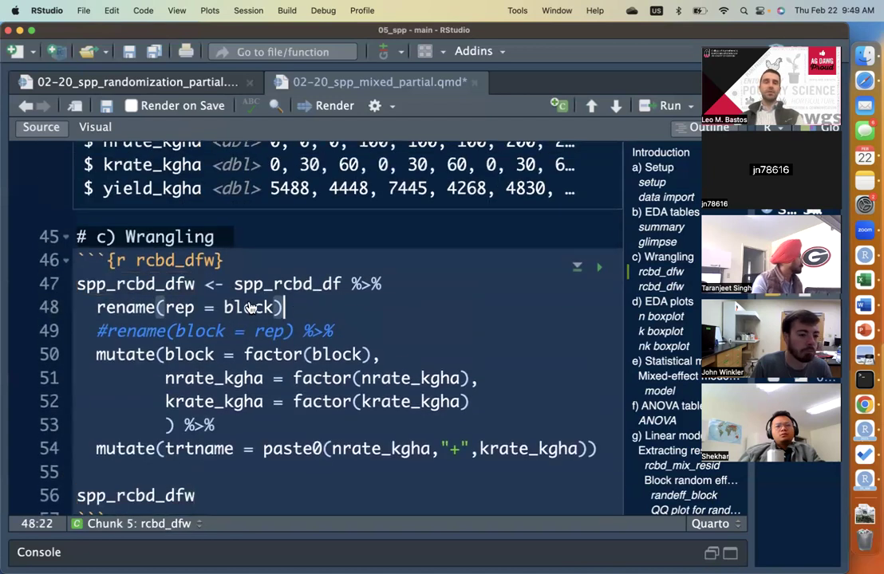
pyautogui.click(49, 307)
pyautogui.press('BackSpace')
pyautogui.click(96, 307)
pyautogui.hotkey('shift', 'Right')
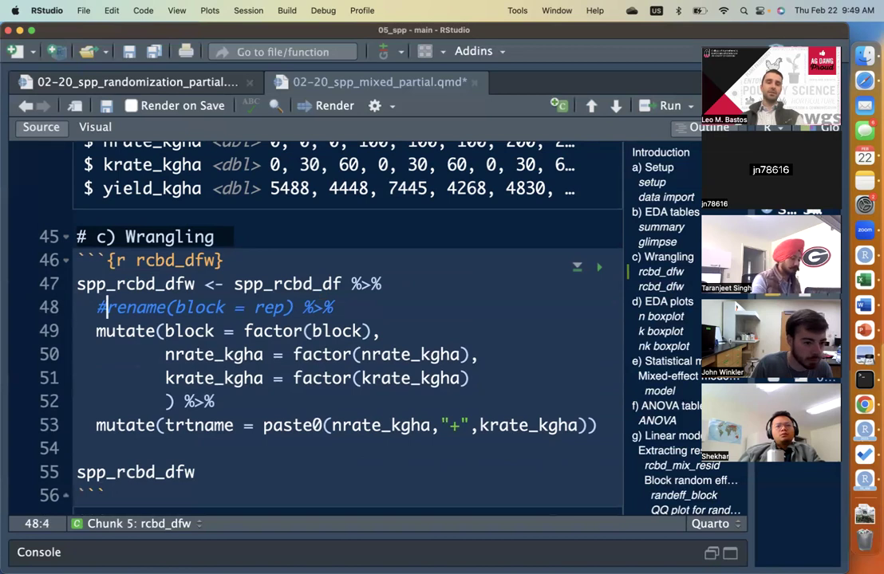
pyautogui.press('Delete')
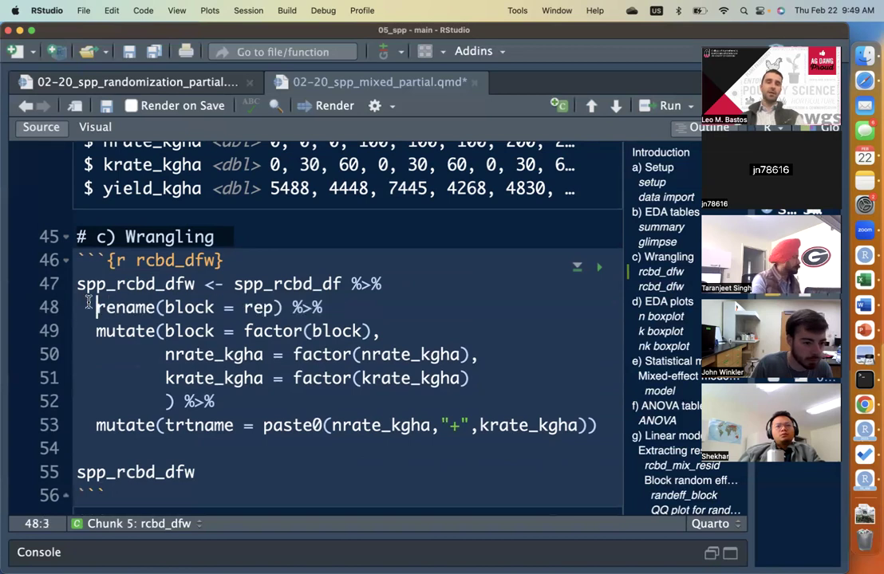
# Review the block and rep arguments of the rename call and comment that line out again
pyautogui.doubleClick(204, 308)
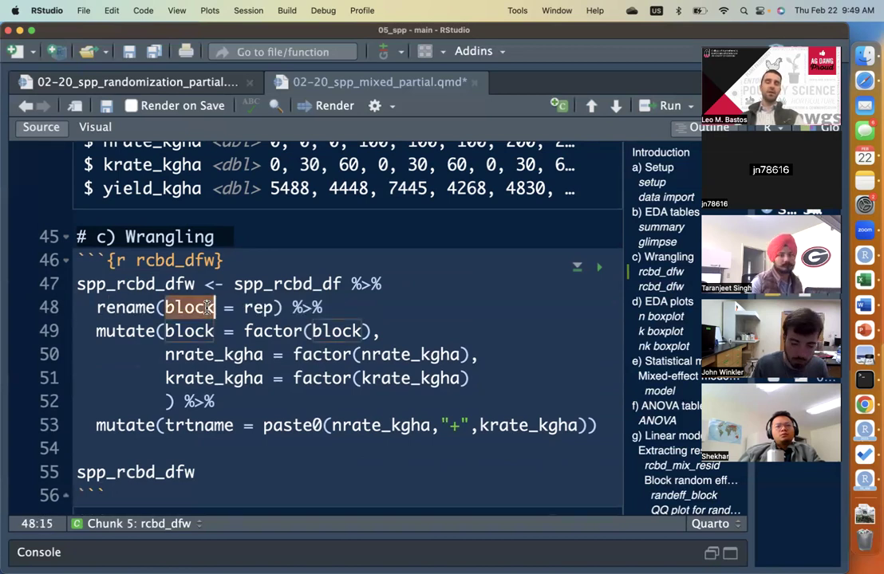
pyautogui.doubleClick(256, 307)
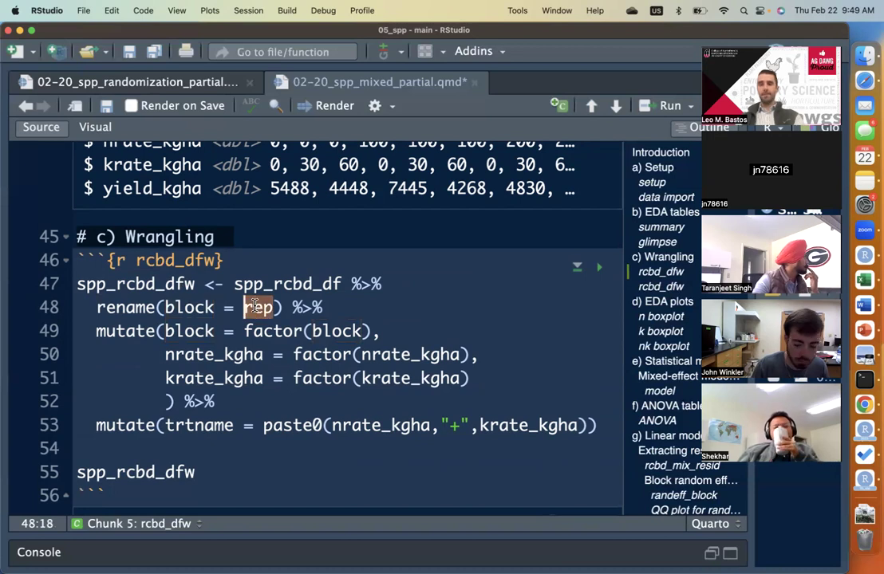
pyautogui.click(299, 310)
pyautogui.click(322, 307)
pyautogui.click(96, 307)
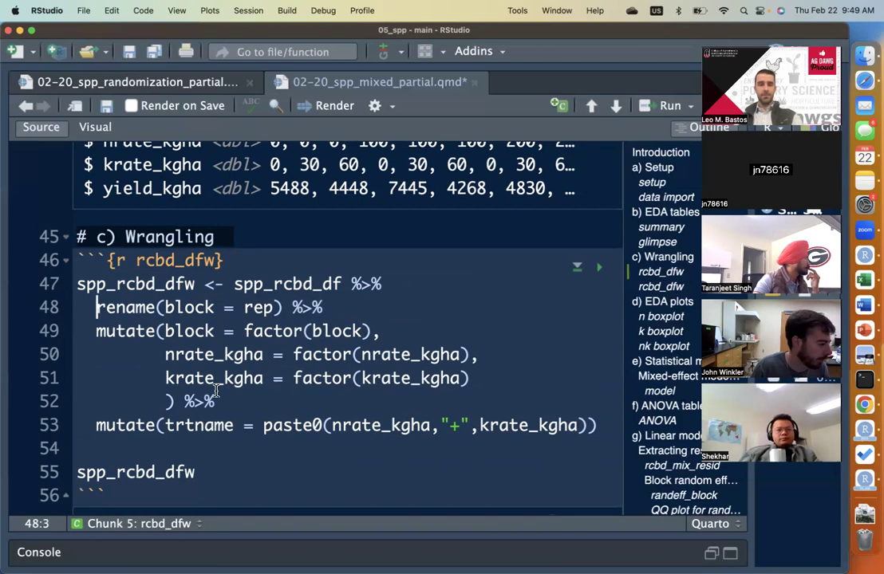
pyautogui.write('#')
# Rerun the wrangling pipeline without the rename line and print spp_rcbd_dfw
pyautogui.press('Down')
pyautogui.scroll(-1, 345, 409)
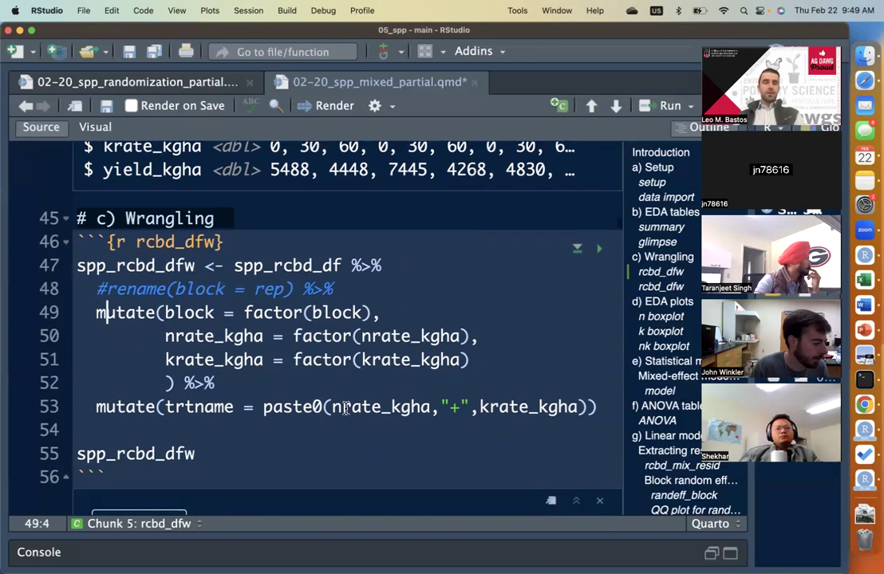
pyautogui.press('super+Return')
pyautogui.scroll(2, 346, 408)
pyautogui.press('super+Return')
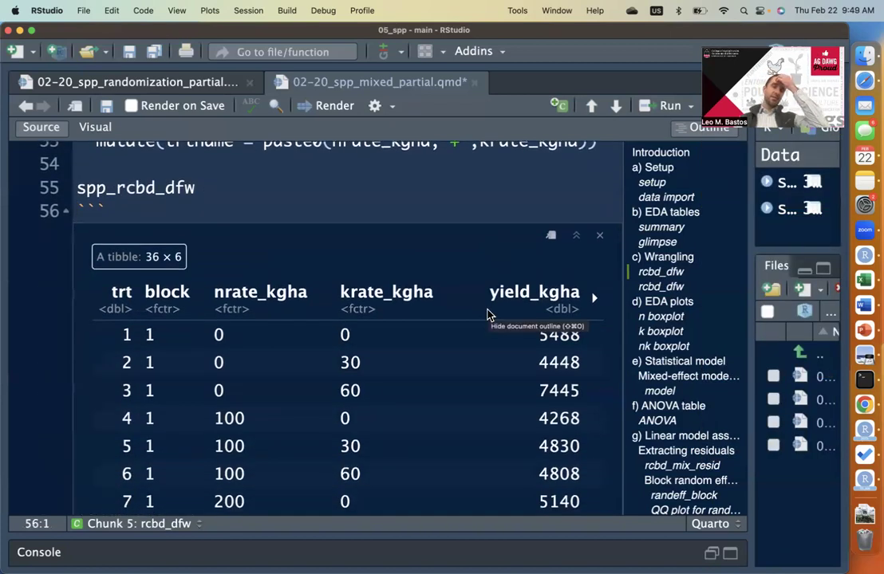
# Examine the printed spp_rcbd_dfw tibble, checking the trtname, block, nrate_kgha and krate_kgha columns and their types
pyautogui.scroll(-1, 252, 356)
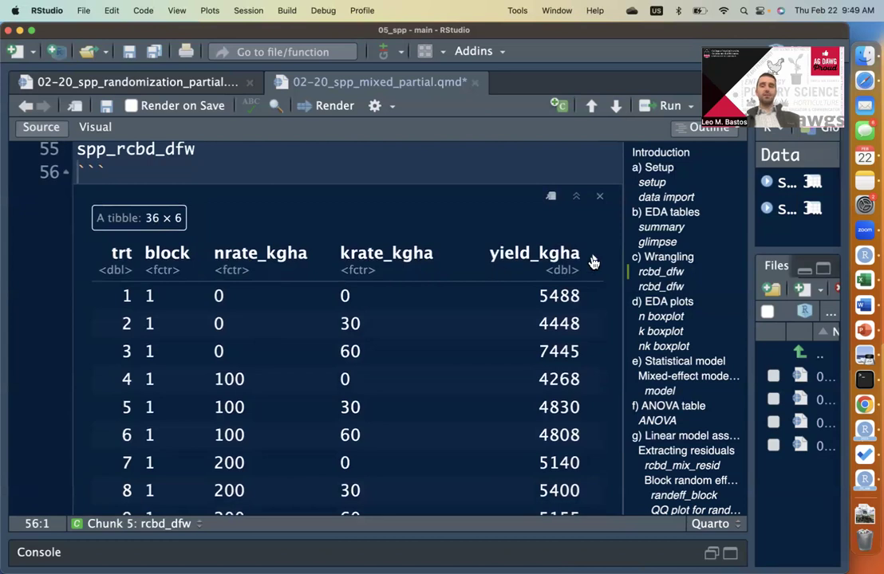
pyautogui.click(595, 259)
pyautogui.click(100, 259)
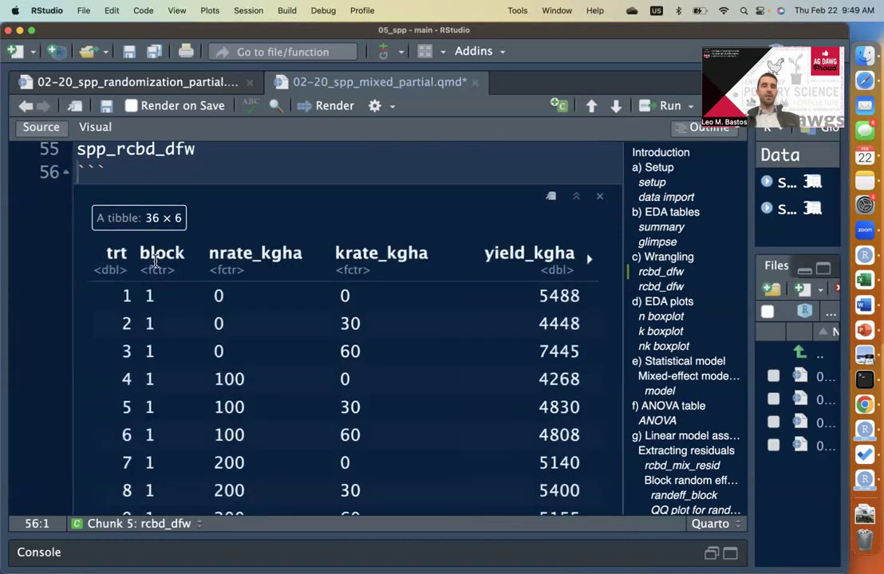
pyautogui.scroll(5, 267, 245)
pyautogui.doubleClick(200, 230)
pyautogui.scroll(-2, 223, 296)
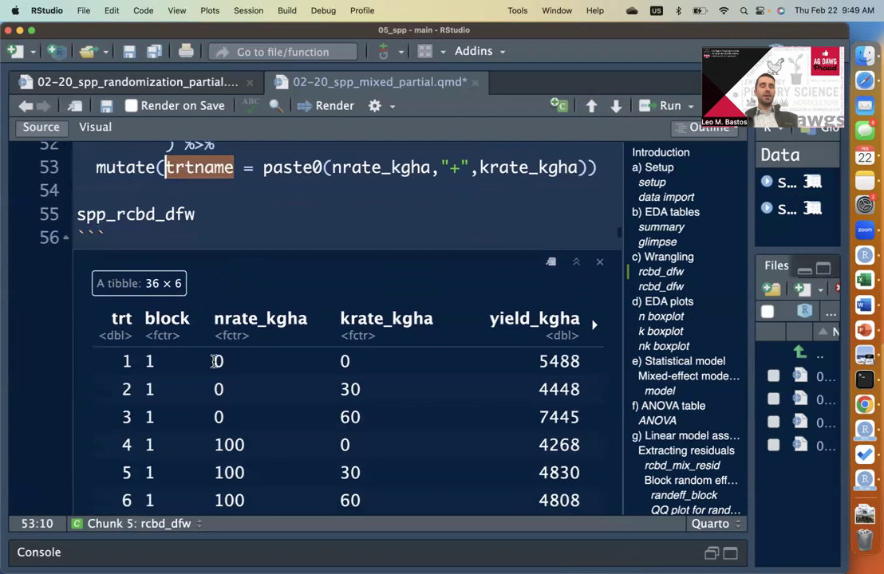
pyautogui.doubleClick(170, 318)
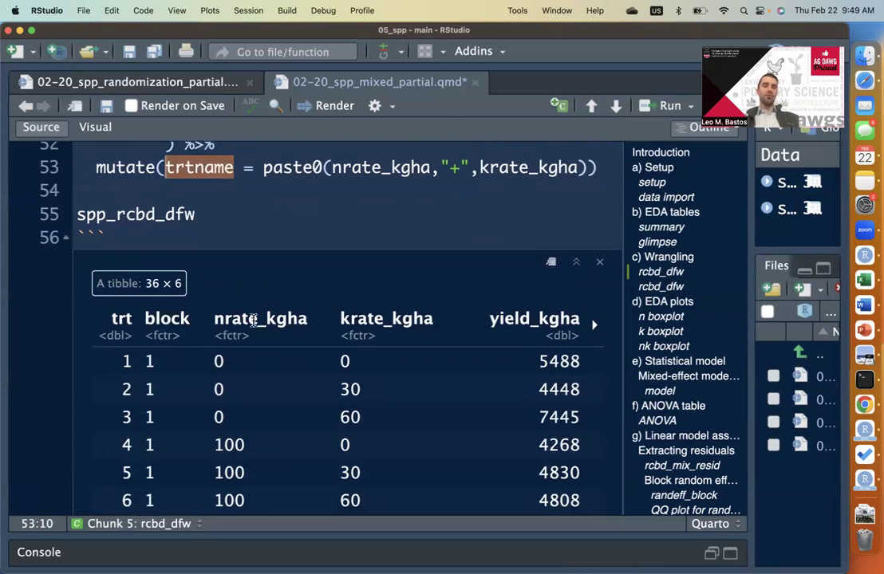
pyautogui.doubleClick(257, 320)
pyautogui.doubleClick(357, 320)
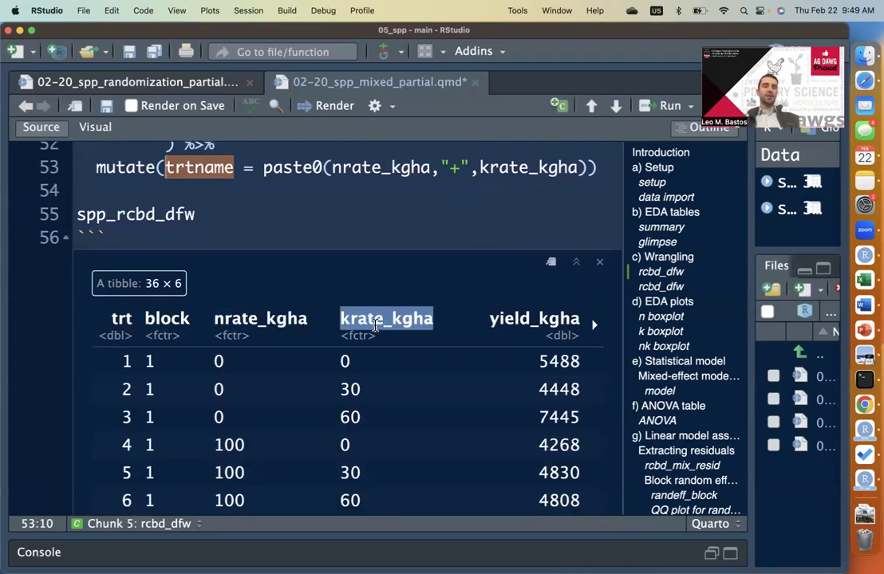
pyautogui.click(165, 338)
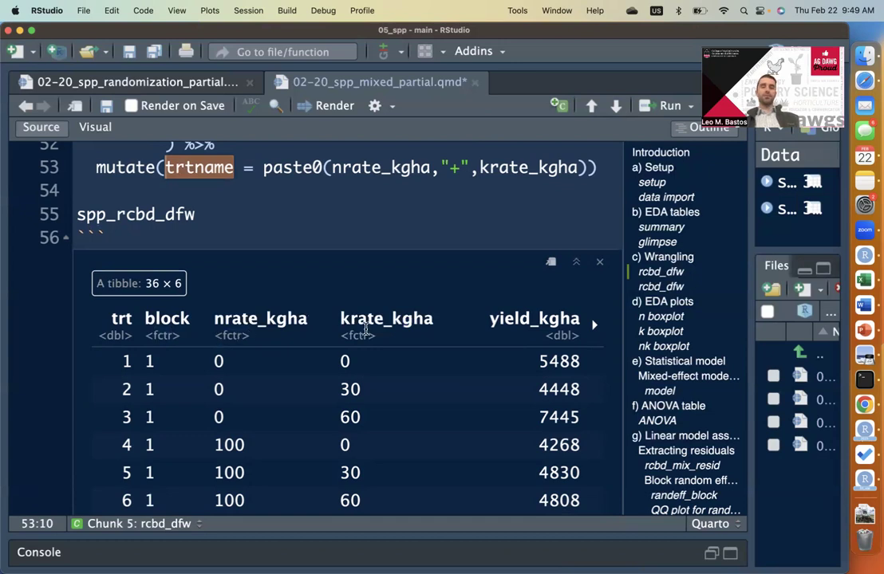
# Examine the mutate code that converts block and both rates to factors and builds trtname with paste0
pyautogui.scroll(5, 359, 338)
pyautogui.click(326, 215)
pyautogui.press('Left')
pyautogui.press('Left')
pyautogui.press('Left')
pyautogui.press('Left')
pyautogui.press('Left')
pyautogui.press('Left')
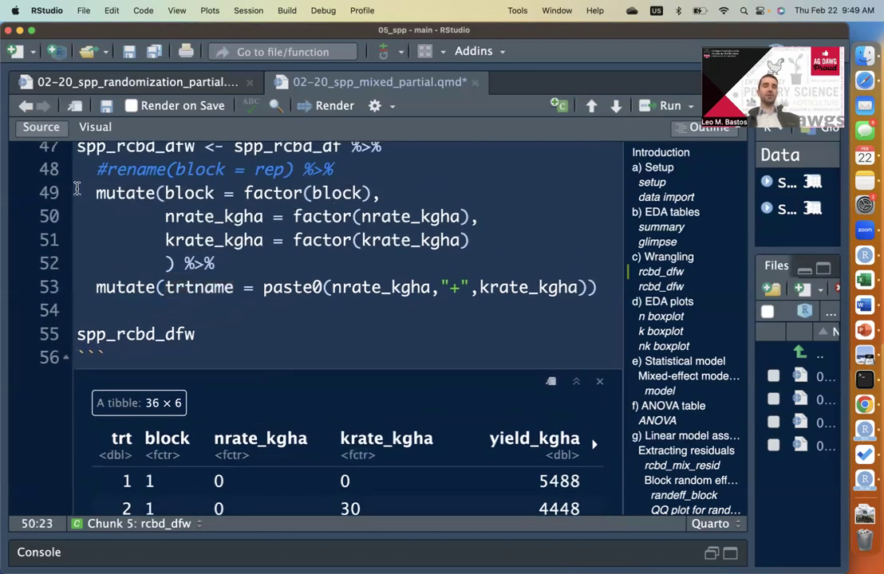
pyautogui.click(49, 192)
pyautogui.moveTo(49, 192); pyautogui.dragTo(50, 287)
pyautogui.click(195, 265)
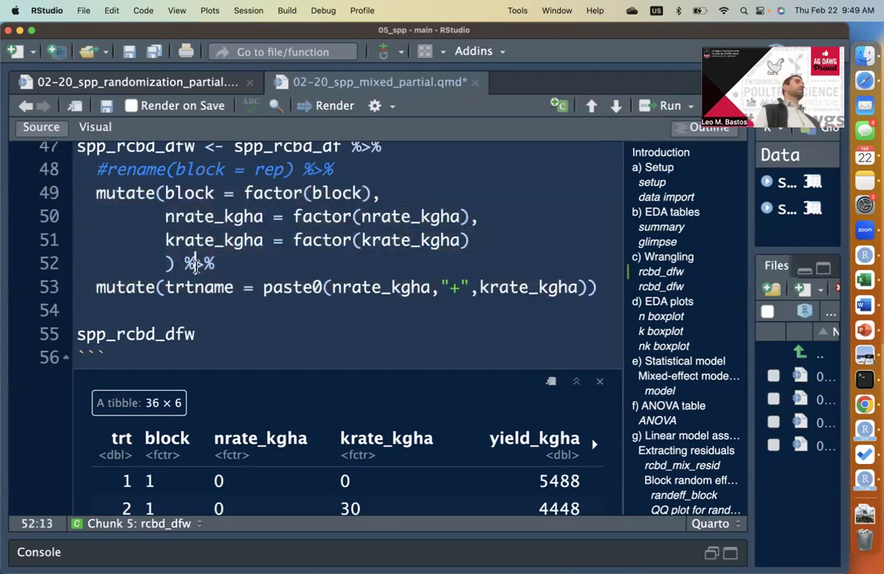
pyautogui.click(264, 286)
# Run the summary(spp_rcbd_dfw) chunk and compare its output with the notes on blocks, treatments, observations and yield
pyautogui.scroll(-1, 307, 301)
pyautogui.scroll(-1, 307, 301)
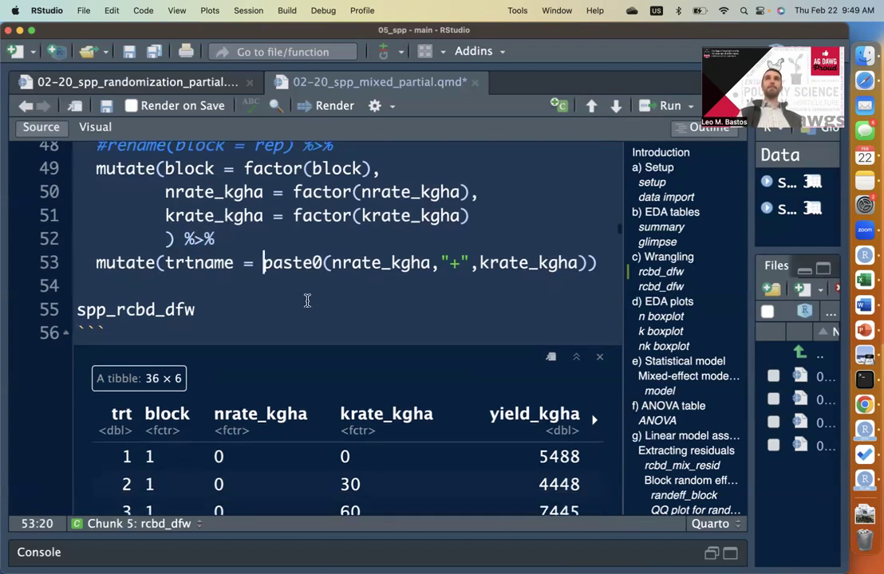
pyautogui.scroll(-10, 307, 301)
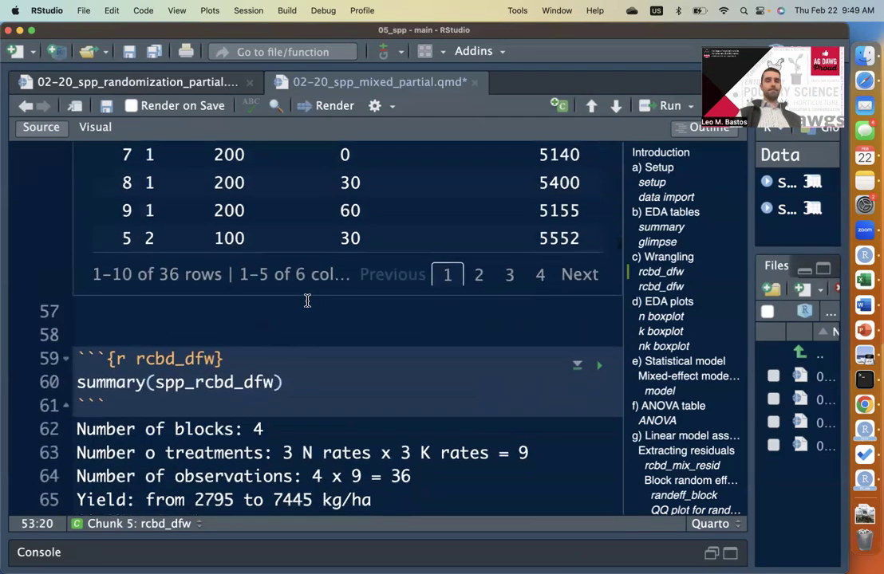
pyautogui.click(349, 329)
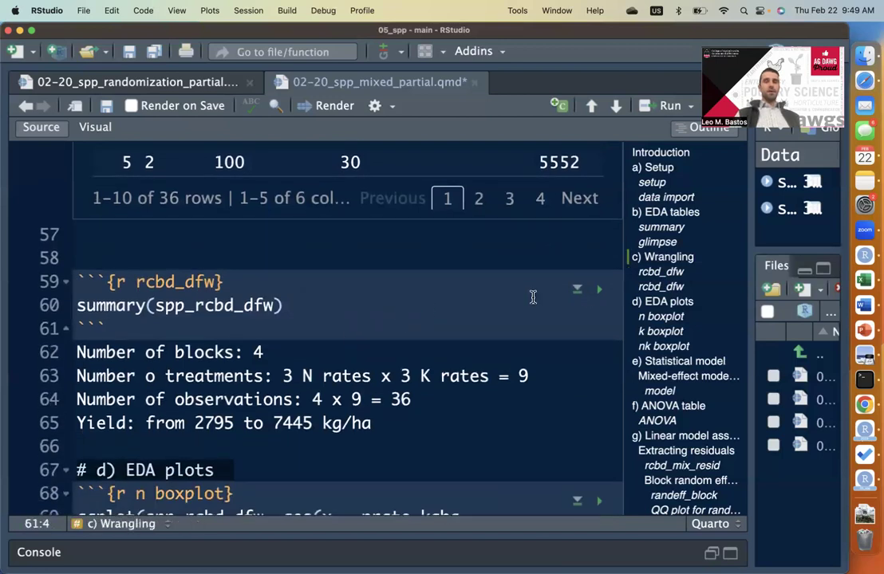
pyautogui.click(599, 289)
pyautogui.scroll(-6, 526, 303)
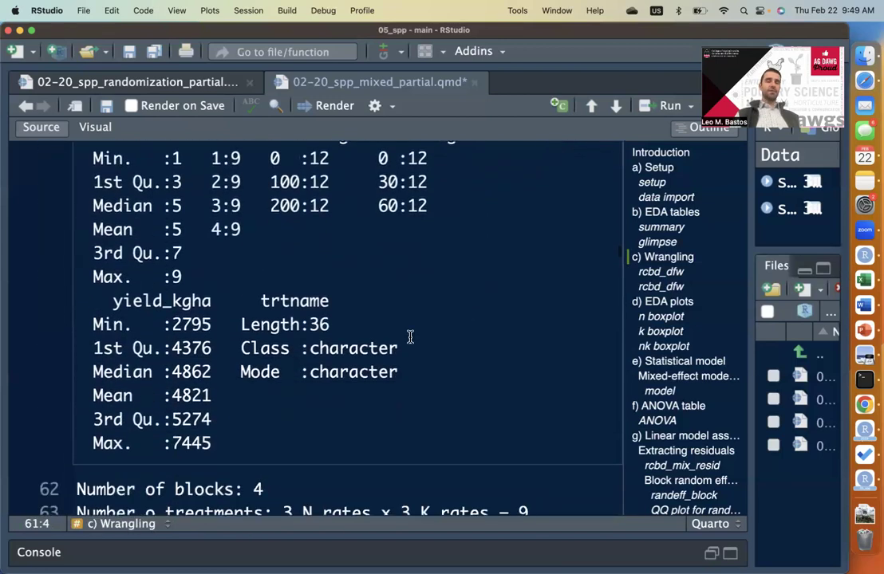
pyautogui.scroll(-3, 409, 335)
pyautogui.click(414, 302)
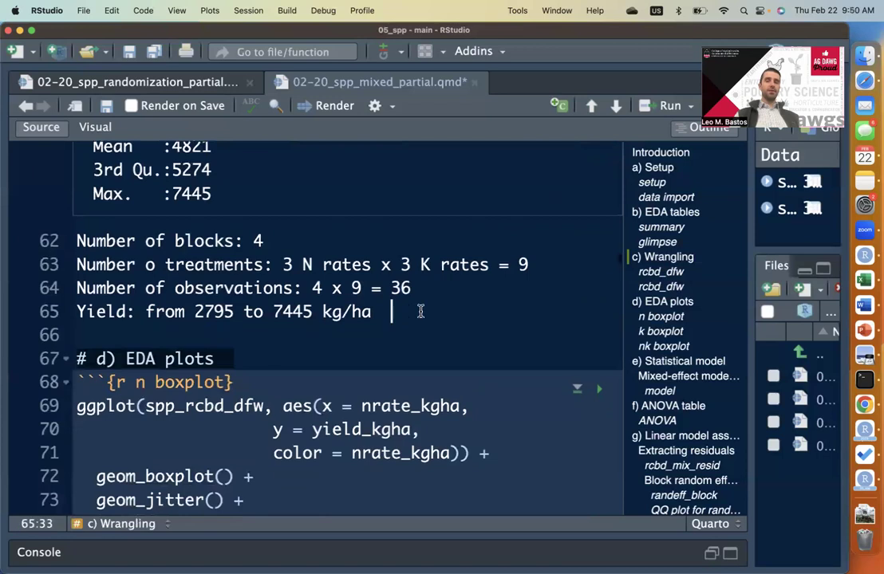
# Run the n boxplot chunk to plot yield_kgha by nrate_kgha and view the resulting plot
pyautogui.scroll(-5, 437, 314)
pyautogui.click(483, 315)
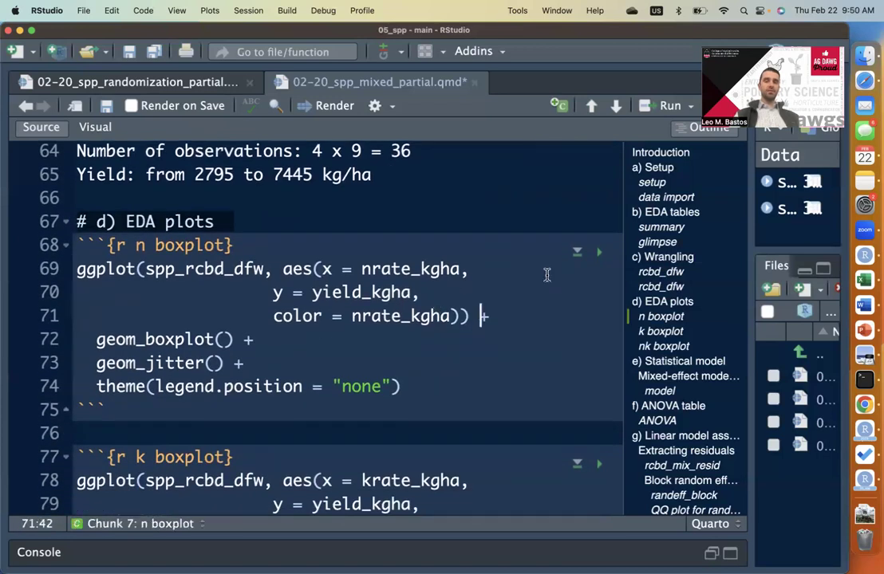
pyautogui.click(600, 254)
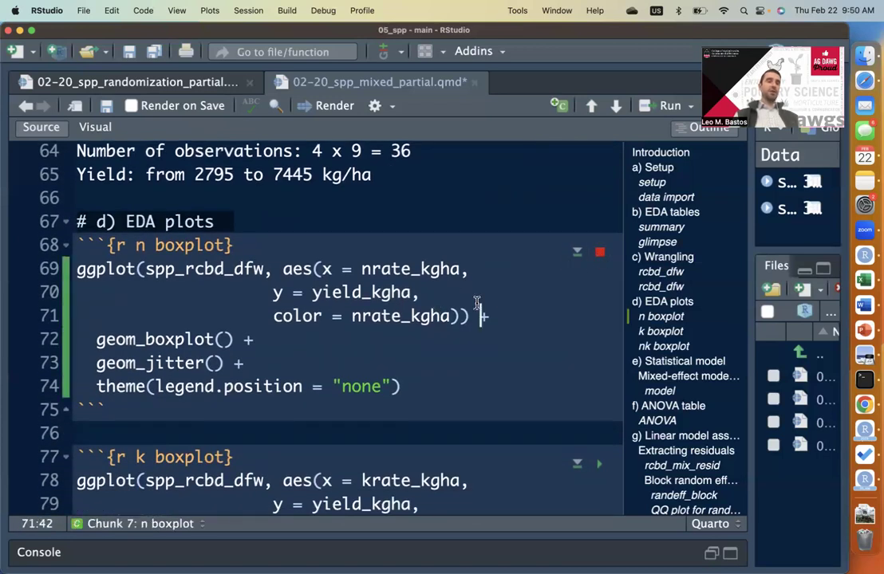
pyautogui.scroll(-10, 476, 303)
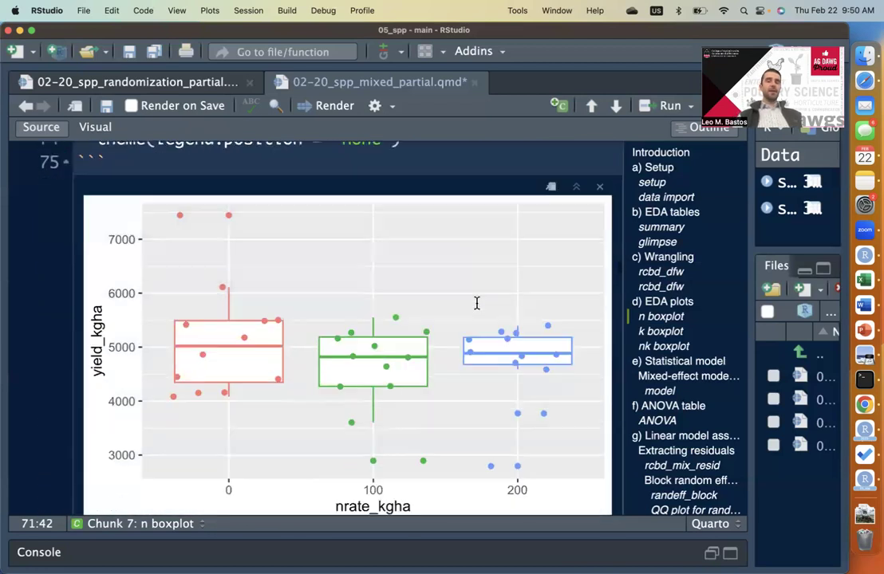
# Review the n boxplot code that produced the plot, from the aesthetics down to the theme line hiding the legend
pyautogui.scroll(5, 477, 303)
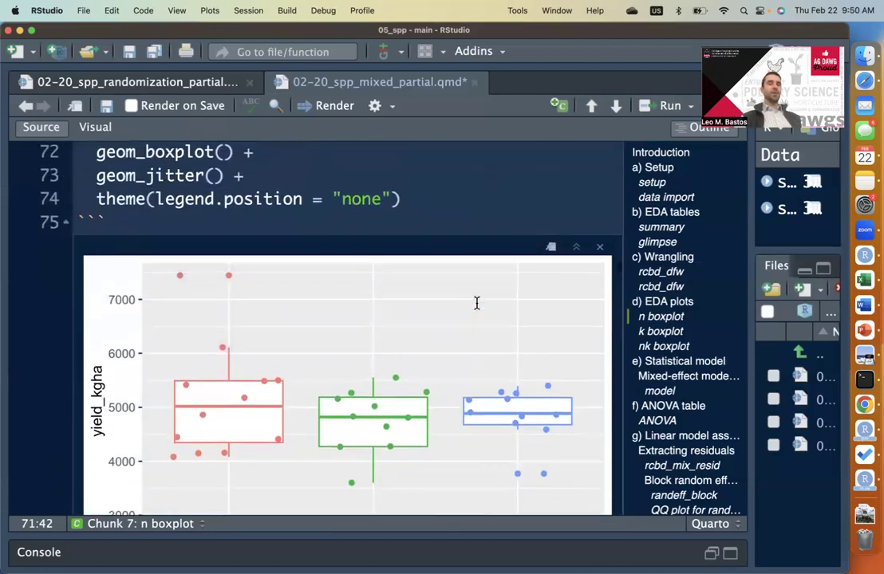
pyautogui.click(410, 245)
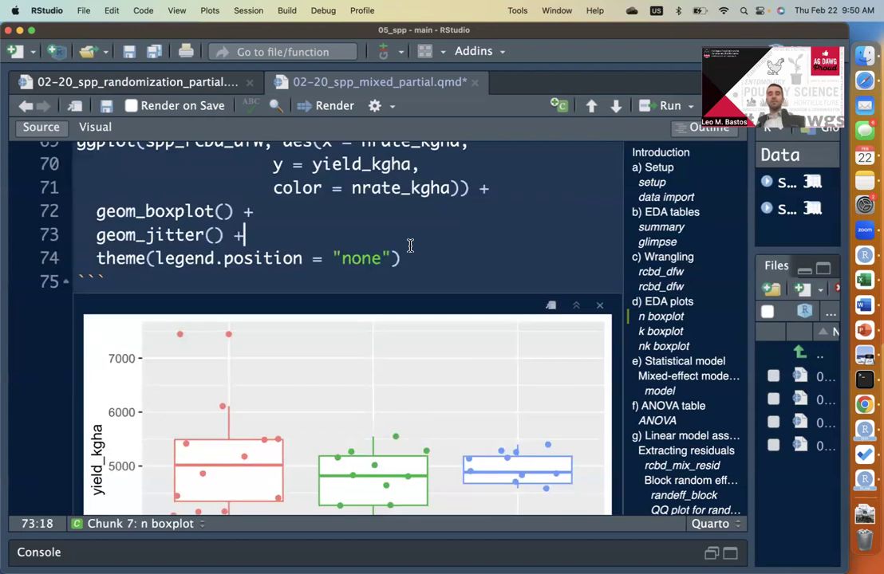
pyautogui.click(422, 251)
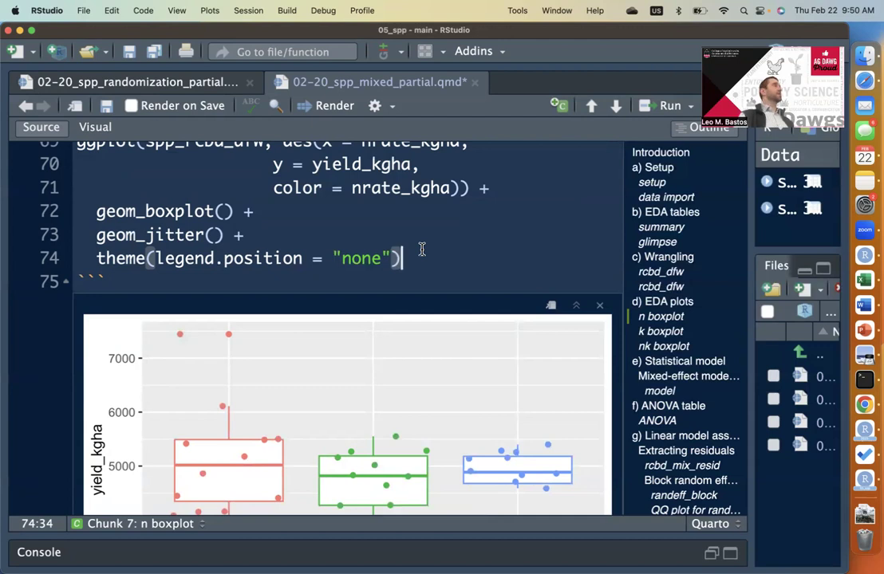
pyautogui.press('Up')
pyautogui.press('Down')
pyautogui.press('Down')
pyautogui.press('Up')
# Run the k boxplot chunk to plot yield_kgha by krate_kgha and compare the result with the n boxplot
pyautogui.scroll(-5, 482, 290)
pyautogui.click(482, 297)
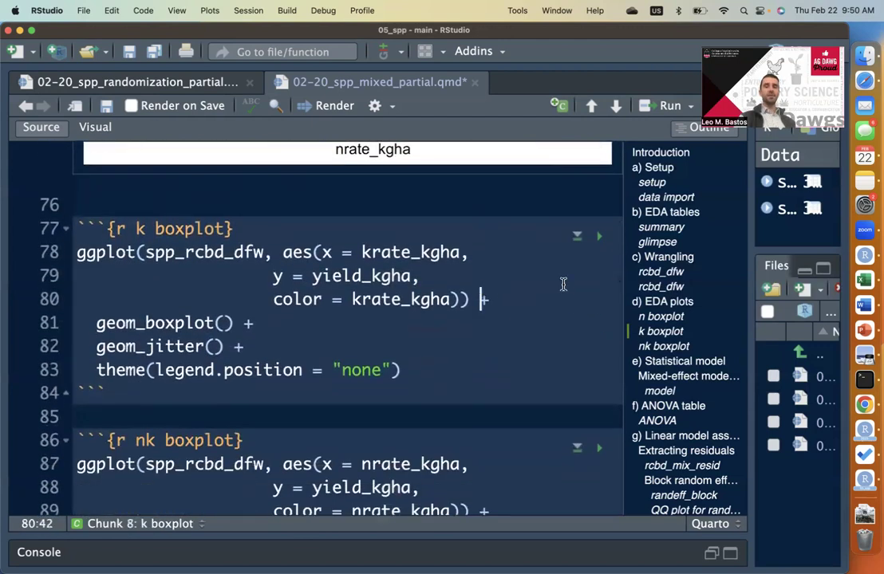
pyautogui.click(599, 241)
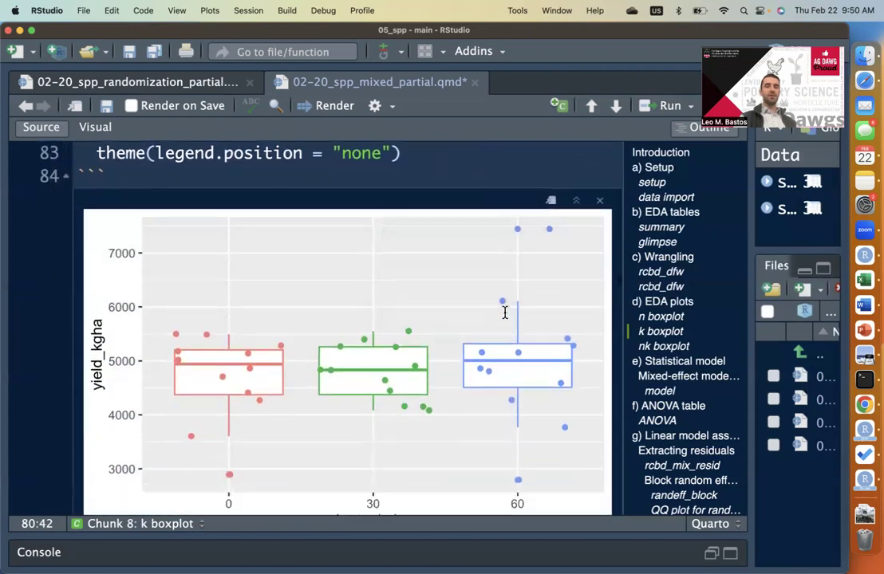
pyautogui.scroll(5, 503, 312)
pyautogui.scroll(-4, 503, 312)
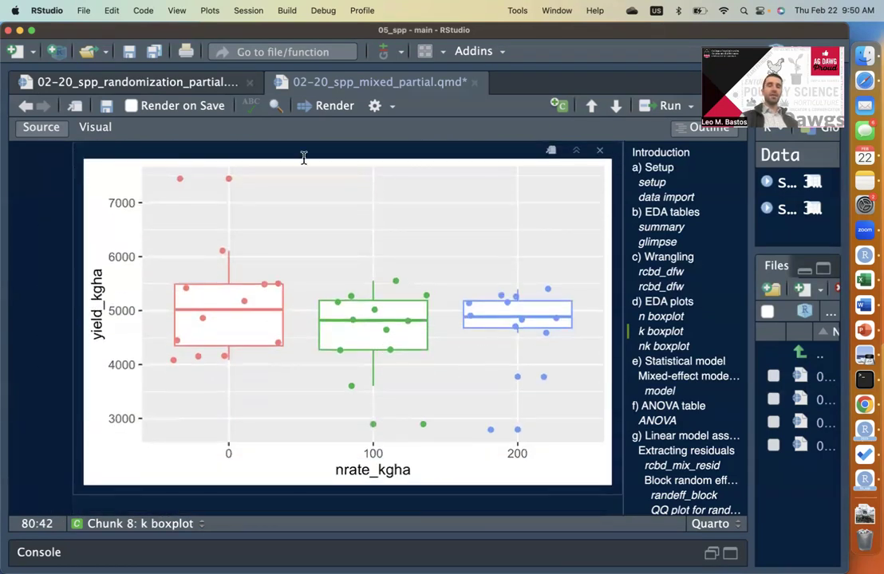
pyautogui.scroll(-3, 526, 352)
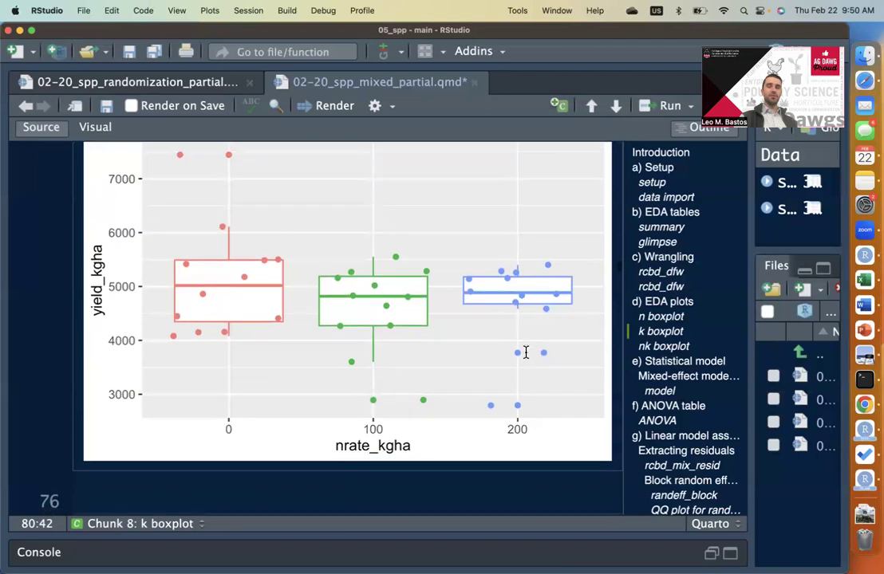
pyautogui.scroll(-15, 478, 339)
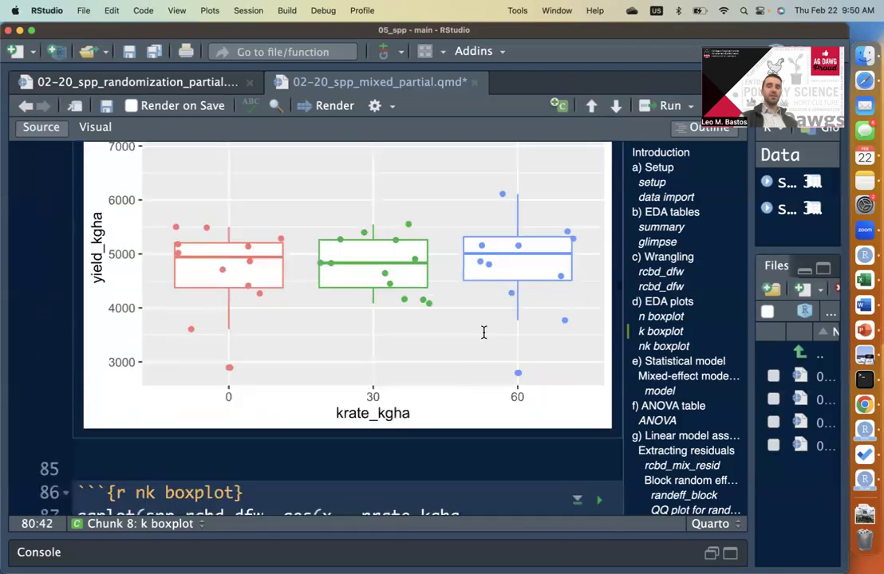
# Run the nk boxplot chunk to plot yield_kgha by nrate_kgha, faceted by krate_kgha
pyautogui.scroll(-4, 454, 407)
pyautogui.click(454, 409)
pyautogui.scroll(-2, 518, 403)
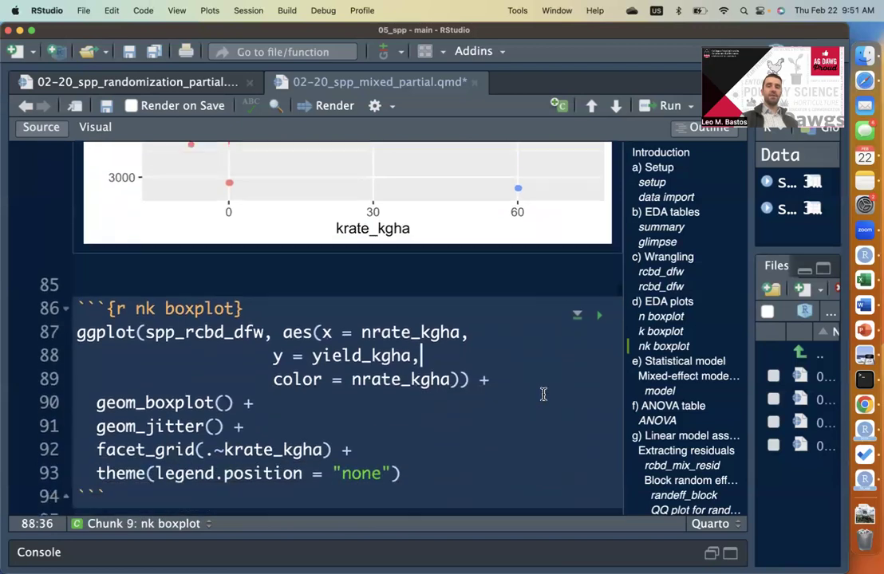
pyautogui.click(598, 314)
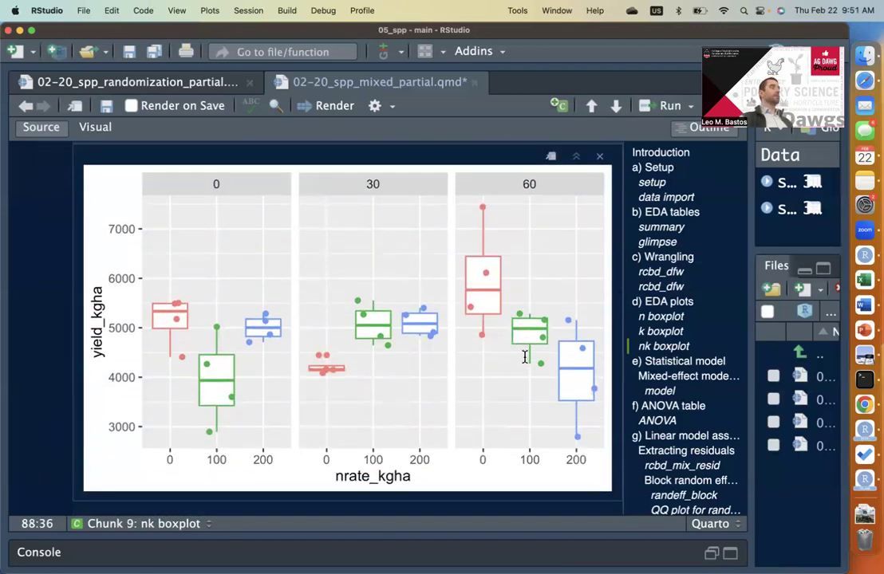
# Read the mixed-effect modeling notes on treating blocks as a random effect and using lmer() from lme4
pyautogui.scroll(-7, 525, 357)
pyautogui.click(502, 351)
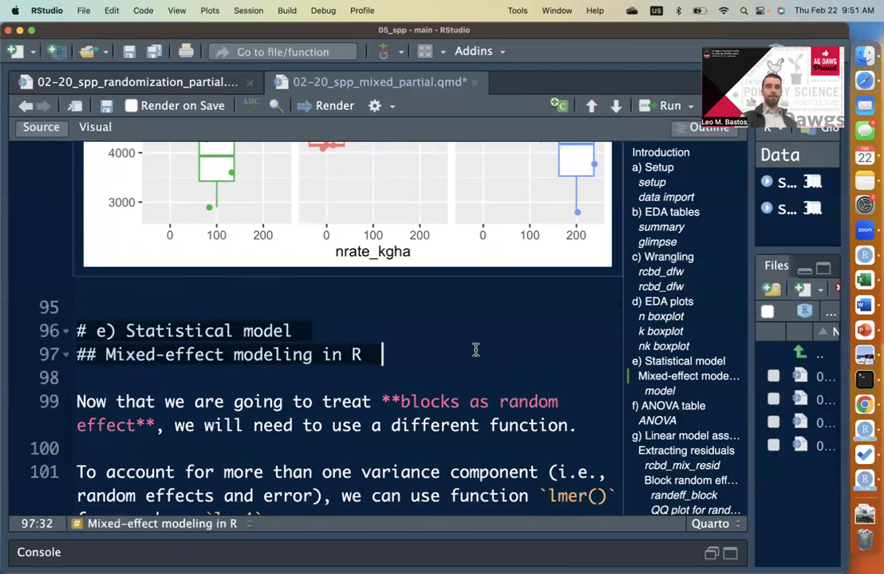
pyautogui.scroll(-5, 528, 366)
pyautogui.click(387, 323)
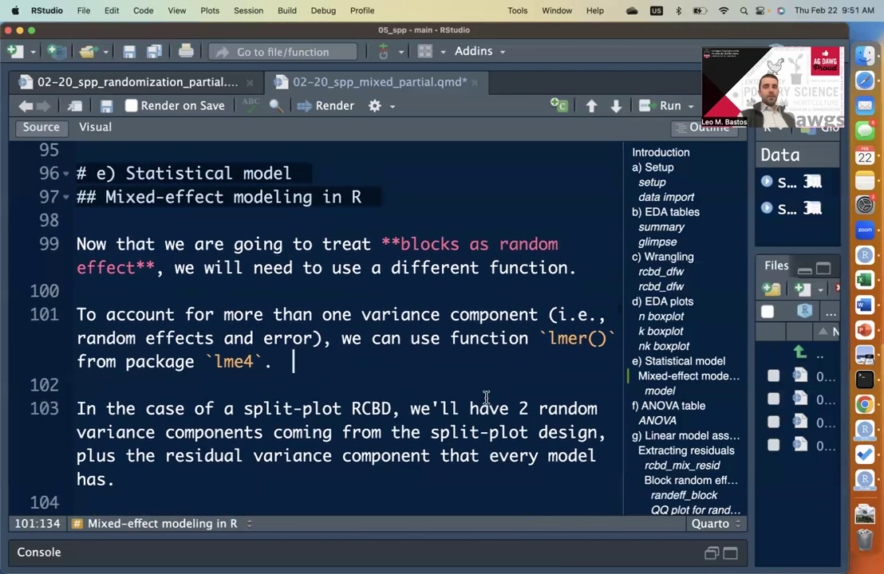
pyautogui.scroll(-2, 421, 343)
pyautogui.scroll(-1, 485, 397)
pyautogui.scroll(-1, 486, 399)
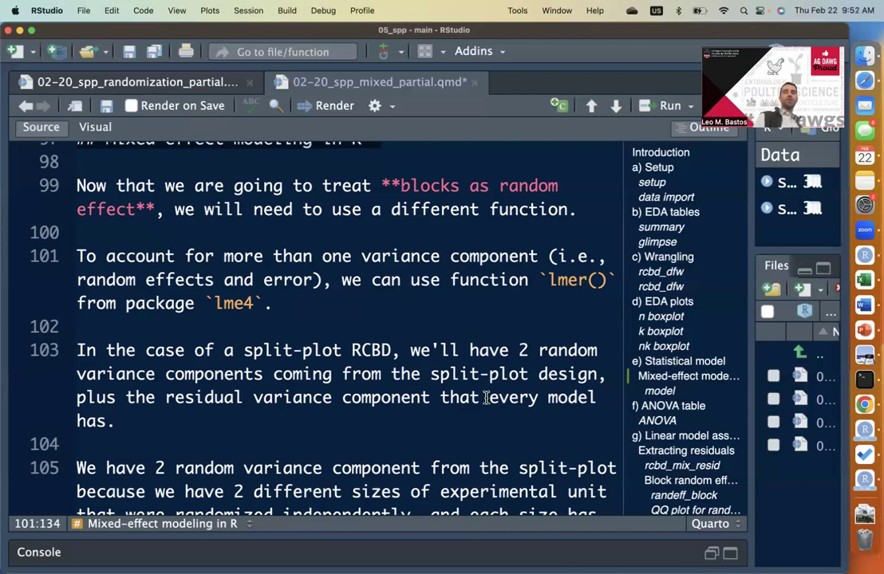
pyautogui.doubleClick(568, 280)
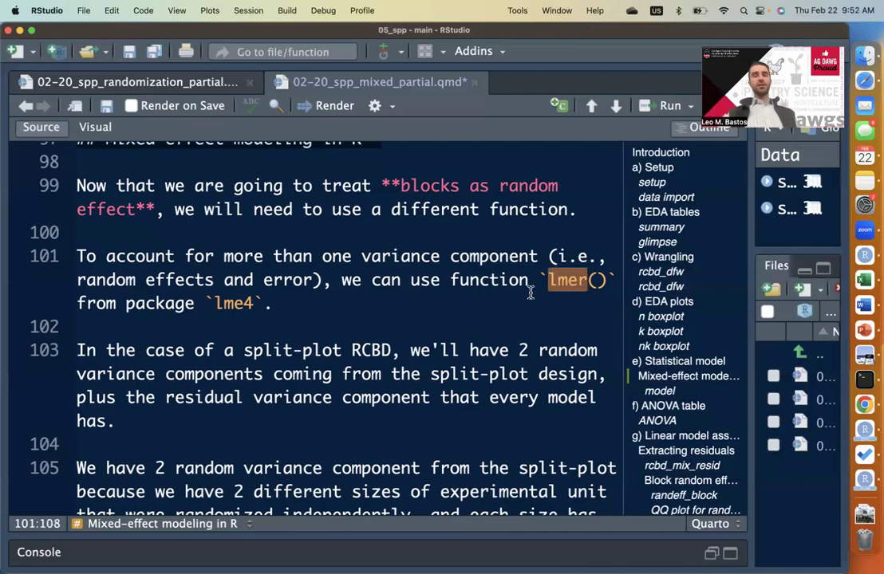
pyautogui.click(355, 304)
pyautogui.click(256, 304)
pyautogui.click(303, 307)
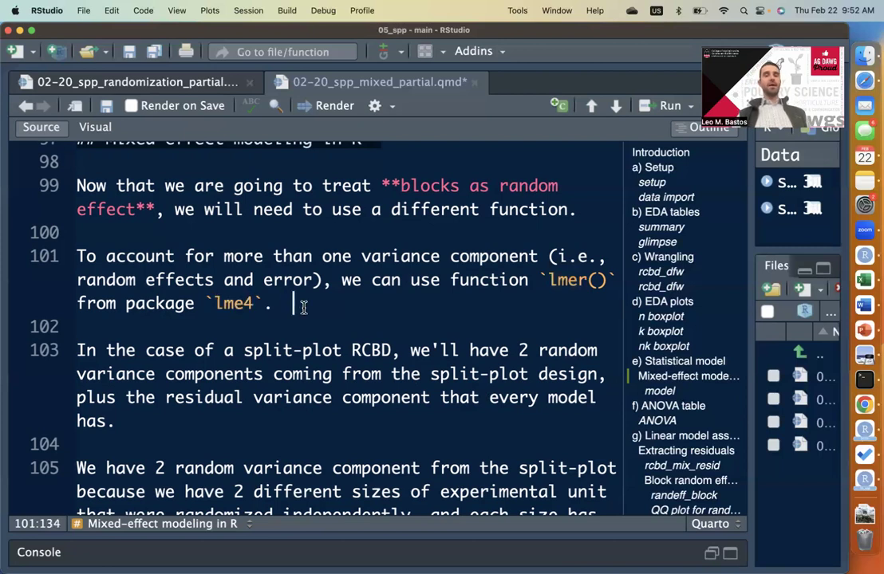
# Read the notes on the split-plot's random variance components and examine the sum-to-zero contrast options in the model chunk
pyautogui.scroll(-1, 372, 320)
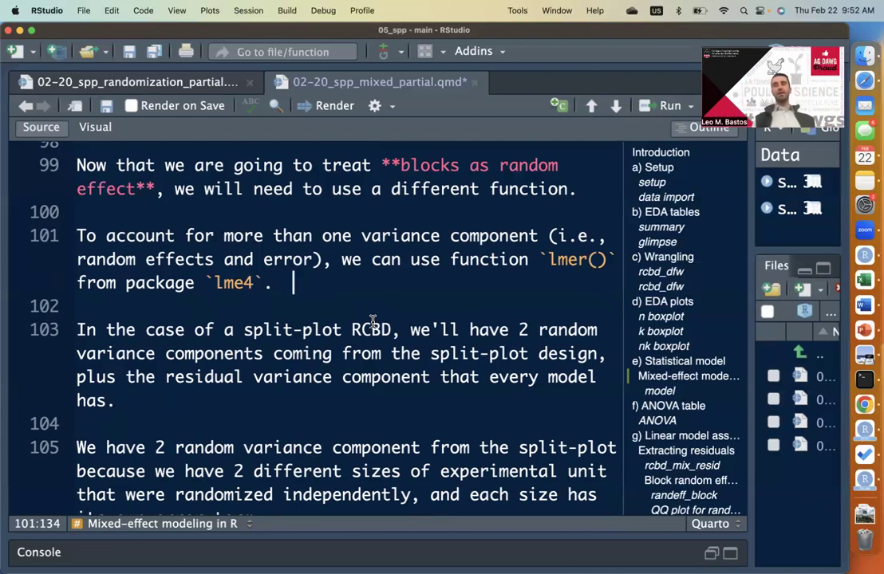
pyautogui.scroll(-1, 516, 268)
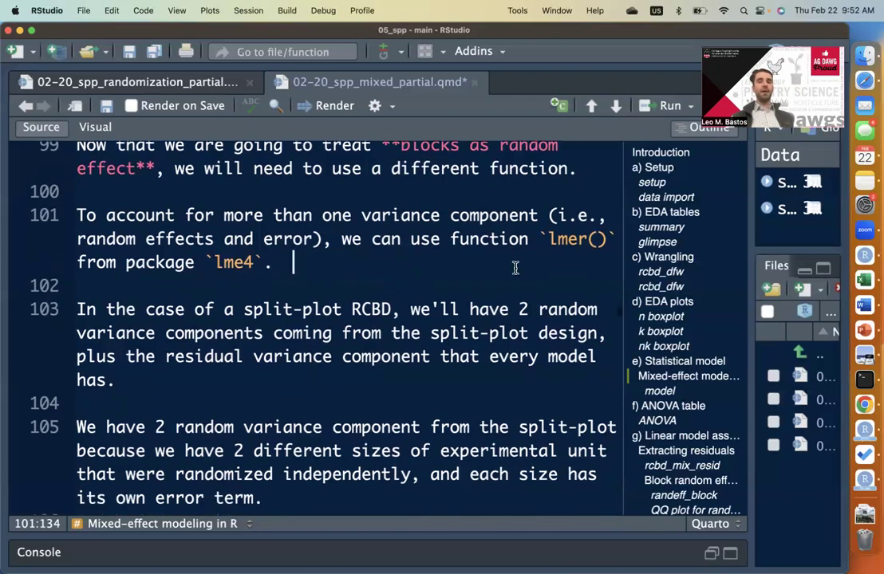
pyautogui.scroll(-3, 463, 303)
pyautogui.click(377, 324)
pyautogui.scroll(-1, 399, 331)
pyautogui.scroll(-5, 425, 336)
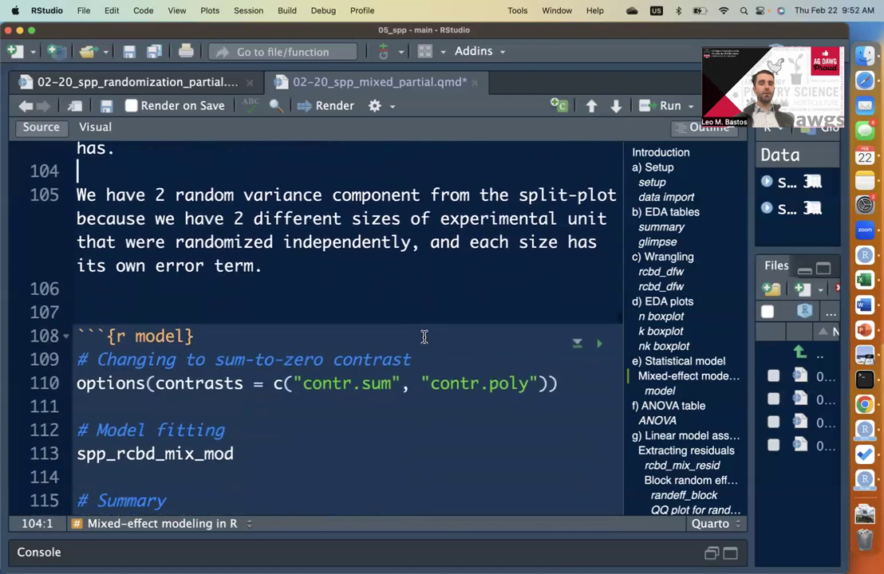
pyautogui.scroll(-5, 424, 337)
pyautogui.click(450, 289)
pyautogui.click(494, 271)
pyautogui.click(550, 249)
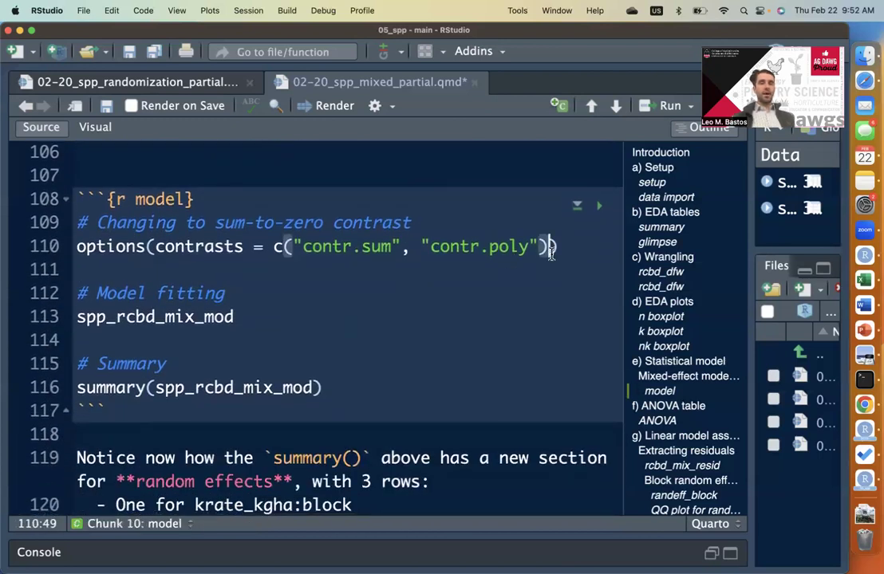
# Assign an empty lmer() call to spp_rcbd_mix_mod under the Model fitting comment
pyautogui.click(458, 316)
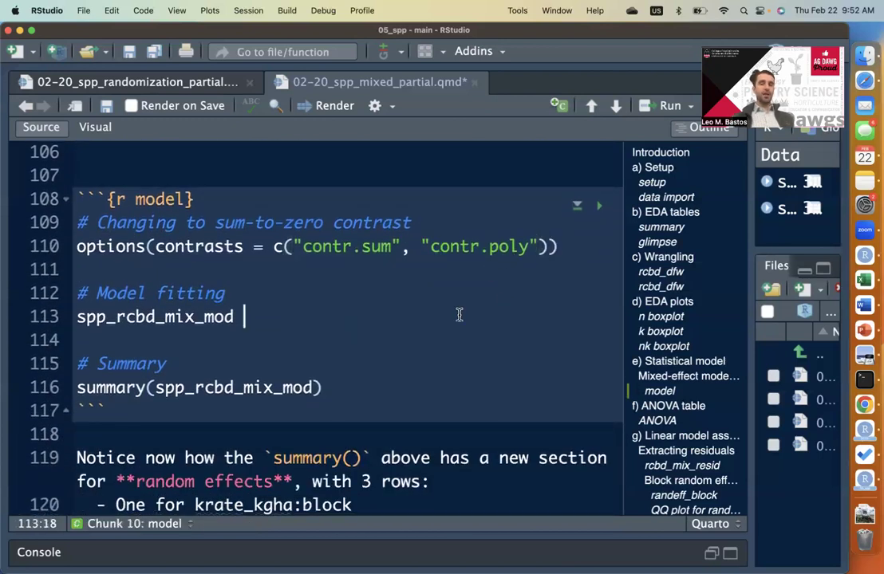
pyautogui.scroll(-1, 459, 315)
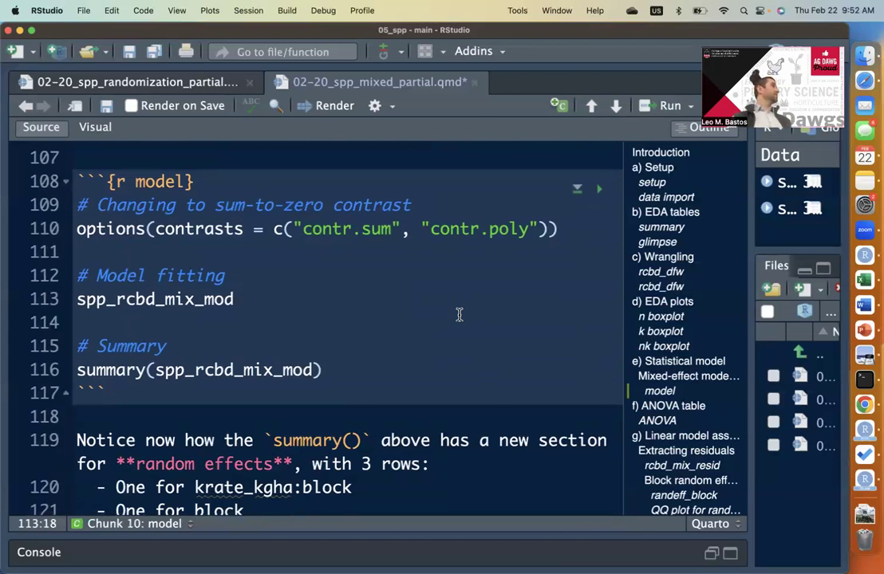
pyautogui.write('<-')
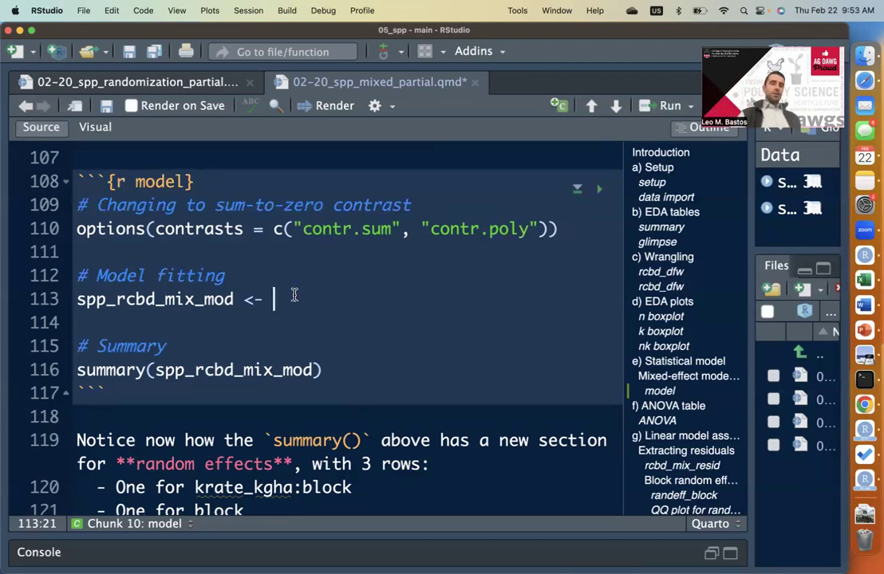
pyautogui.write('lmer(')
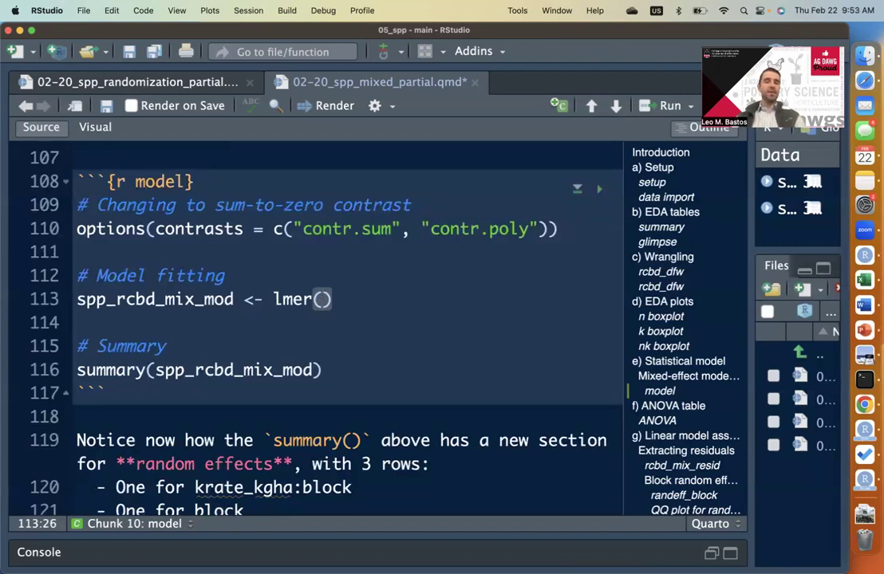
# Set the data argument of the lmer() call to spp_rcbd_dfw
pyautogui.click(205, 299)
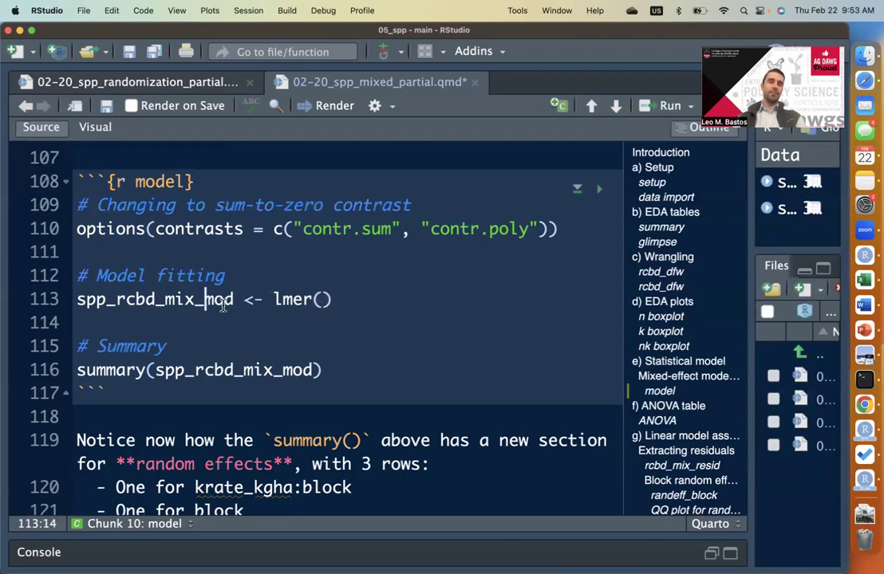
pyautogui.click(392, 300)
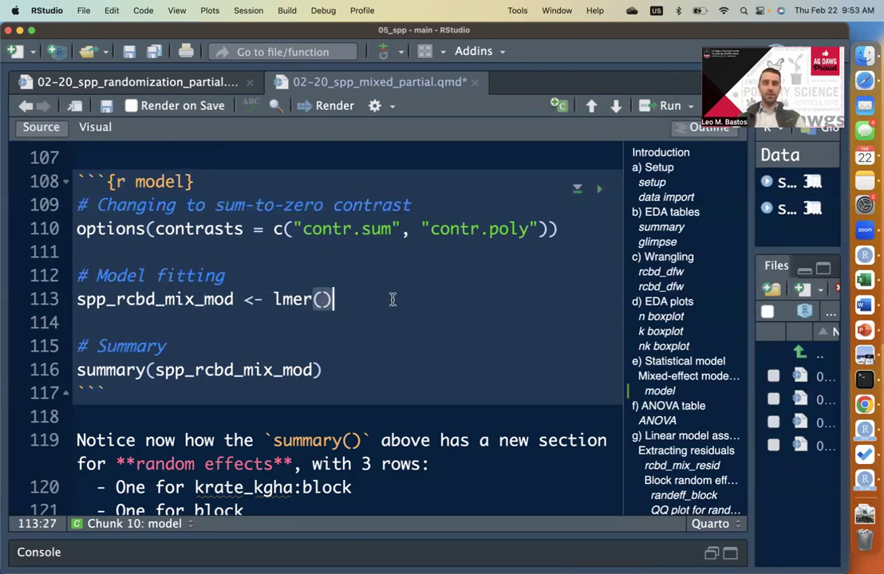
pyautogui.press('Left')
pyautogui.write('data = ')
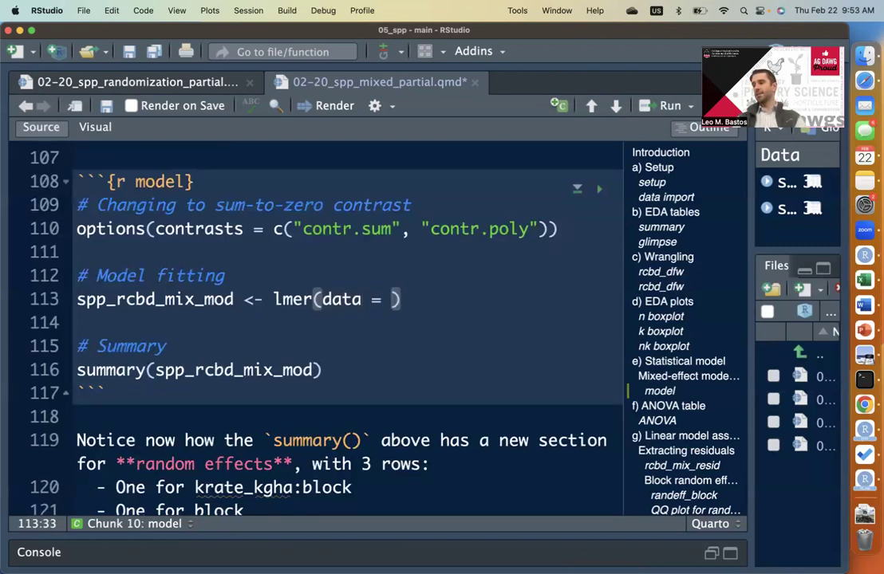
pyautogui.write('spp_')
pyautogui.press('Down')
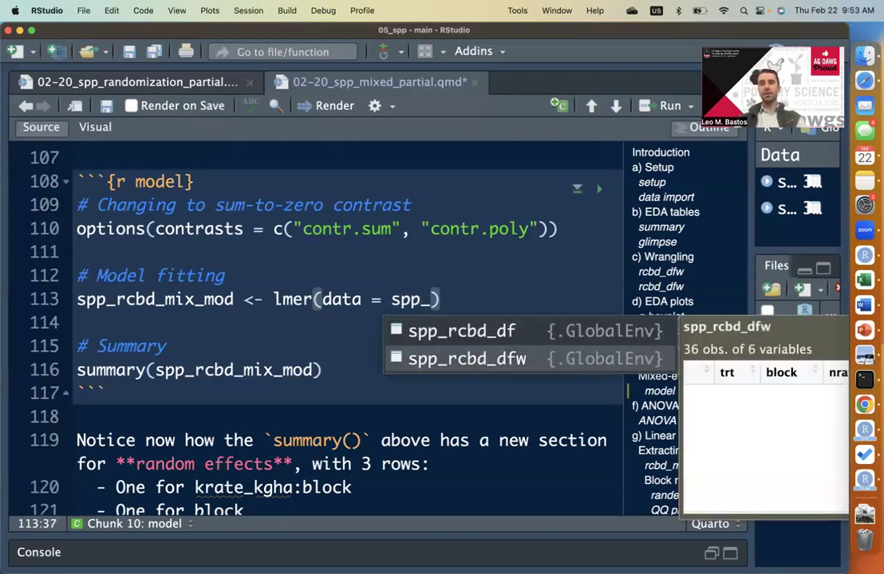
pyautogui.press('Return')
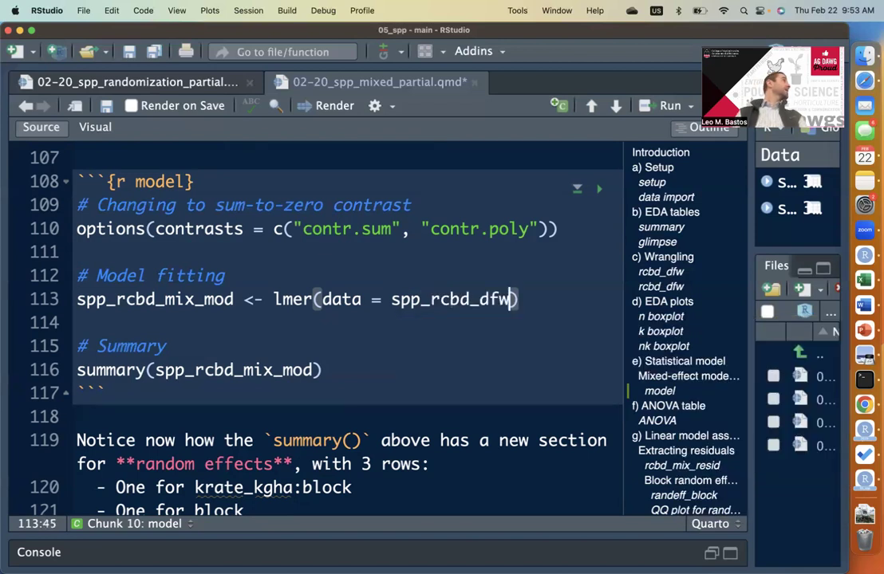
# Print the spp_rcbd_dfw data frame below the model chunk to have its column names at hand
pyautogui.doubleClick(471, 299)
pyautogui.hotkey('ctrl', 'Return')
pyautogui.click(499, 274)
pyautogui.press('Left')
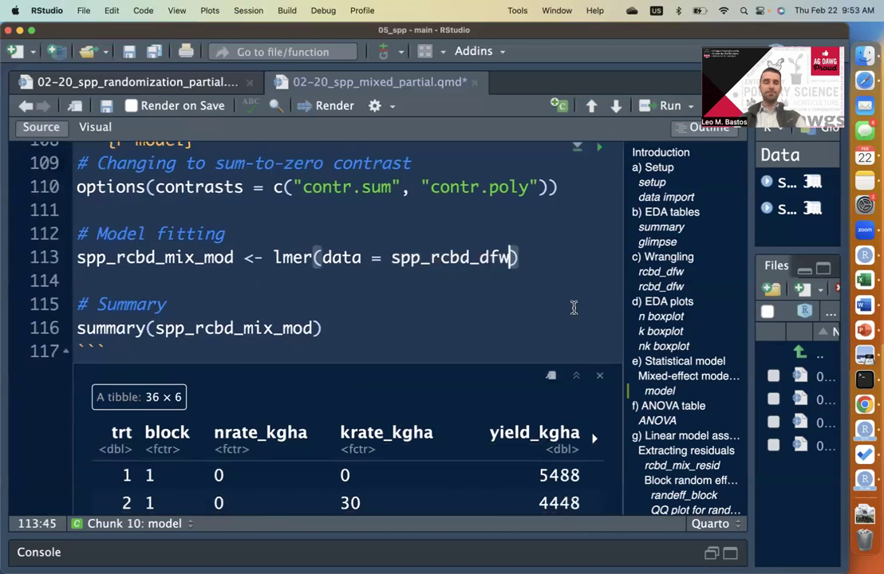
pyautogui.scroll(-1, 500, 408)
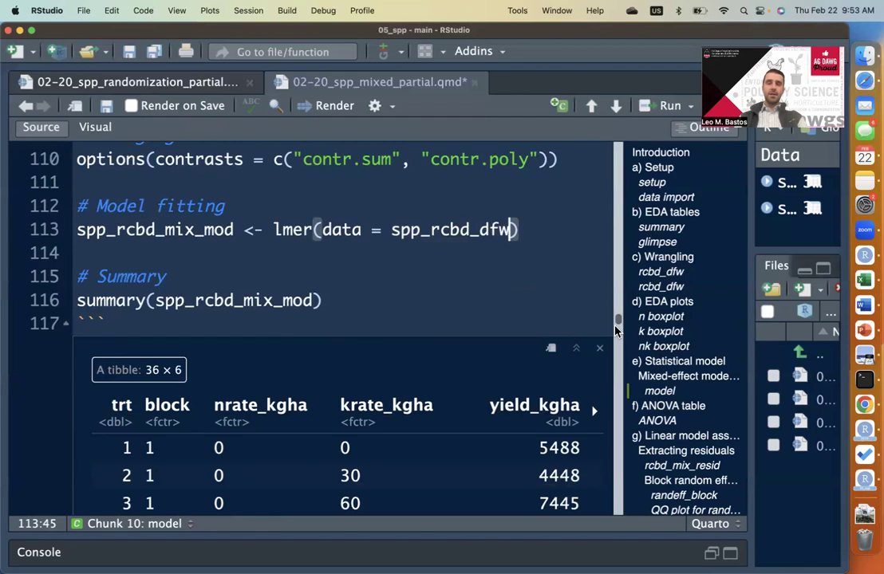
# Add a formula argument, still without a value, on its own line after data inside the lmer() call
pyautogui.write(',')
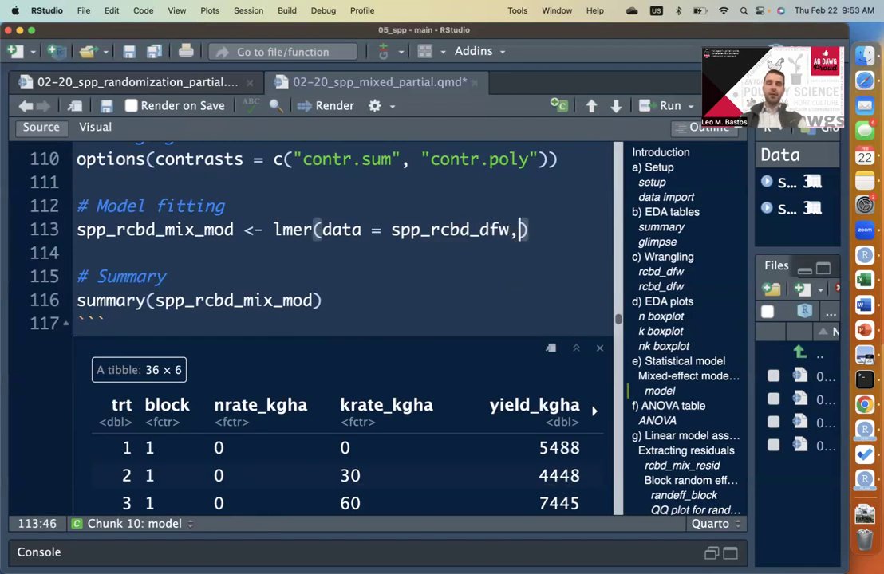
pyautogui.press('Return')
pyautogui.press('Return')
pyautogui.press('Up')
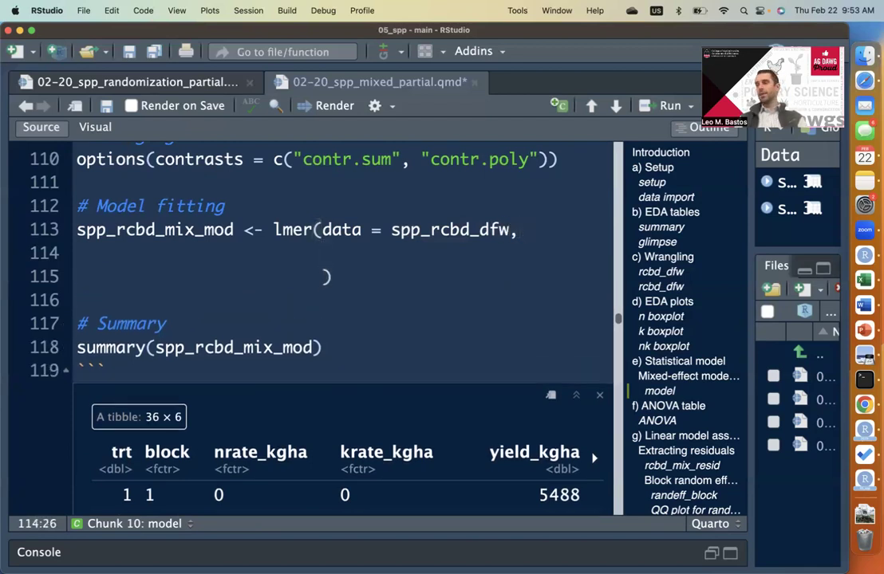
pyautogui.write('formula =')
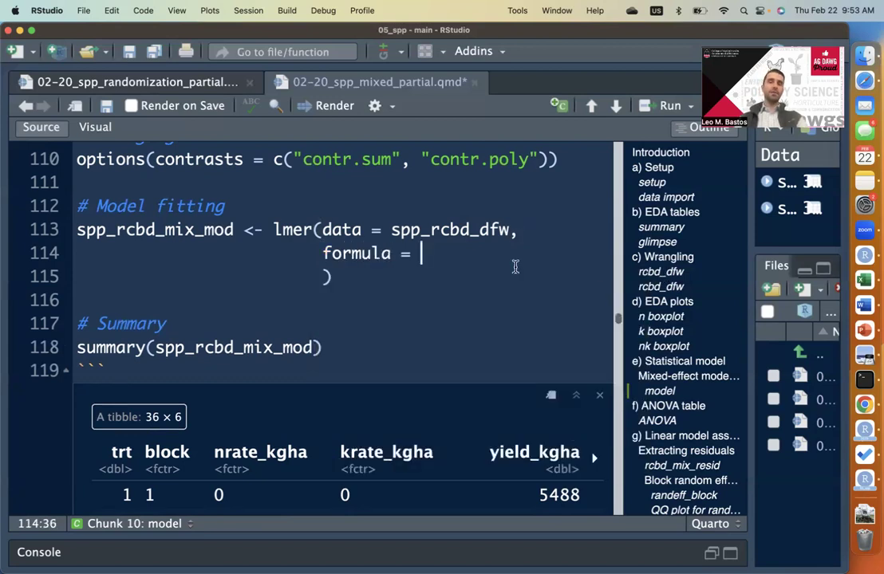
# Set yield_kgha as the response in the lmer() formula, followed by a tilde and a new line for the model terms
pyautogui.scroll(-1, 515, 267)
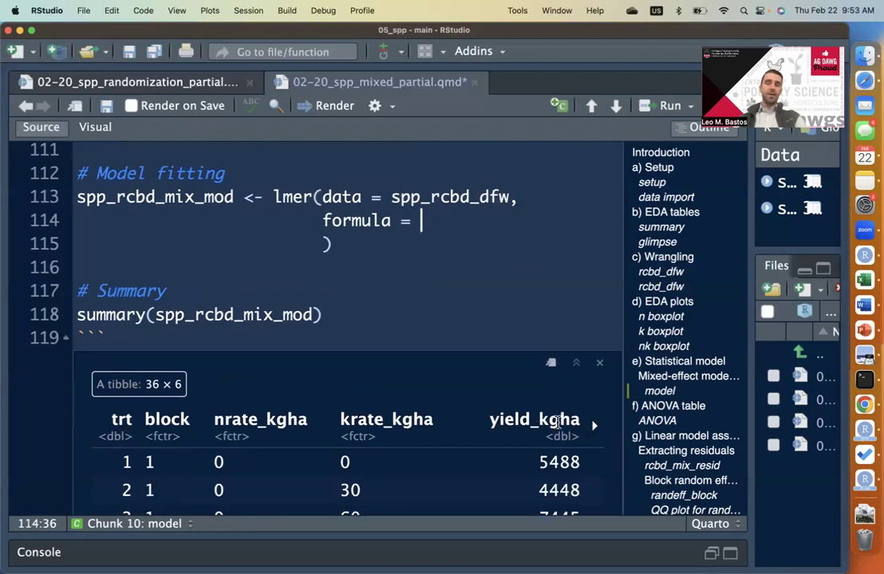
pyautogui.doubleClick(541, 422)
pyautogui.press('super+c')
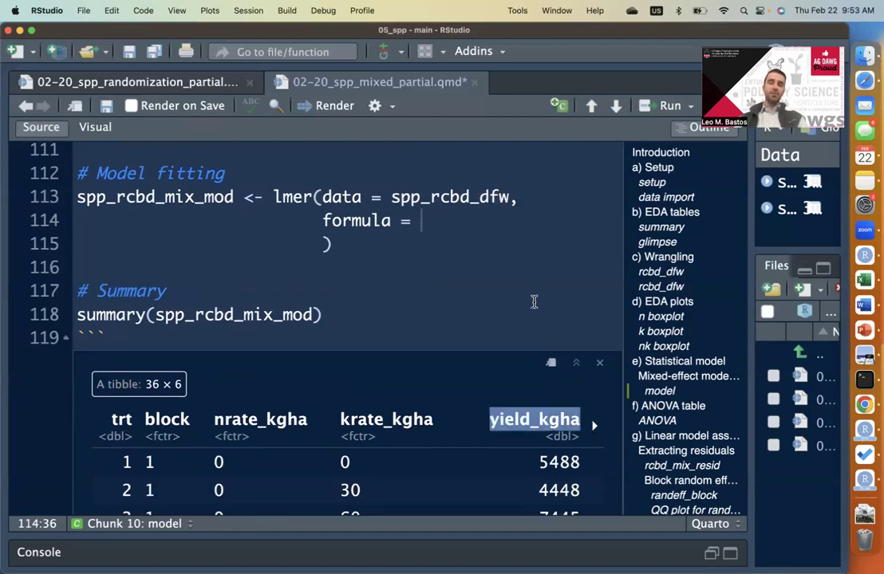
pyautogui.click(522, 387)
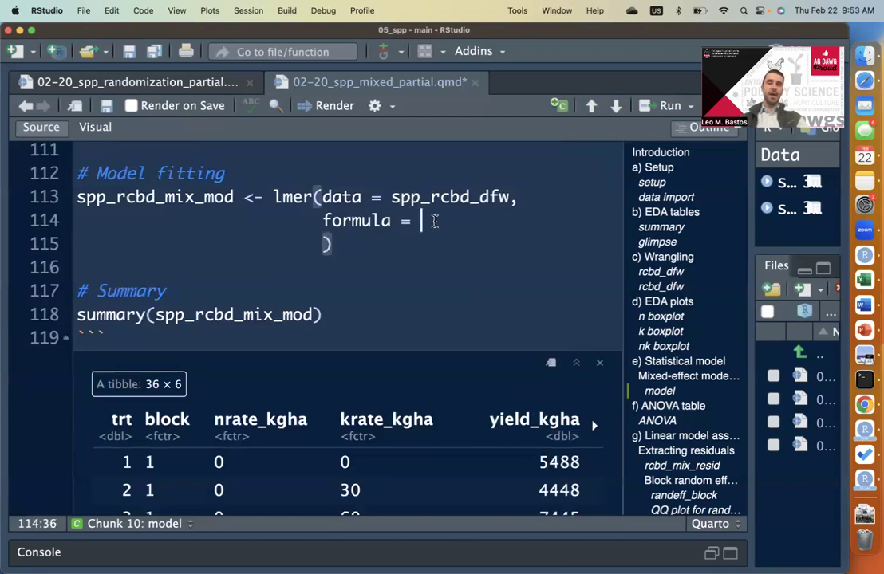
pyautogui.press('super+v')
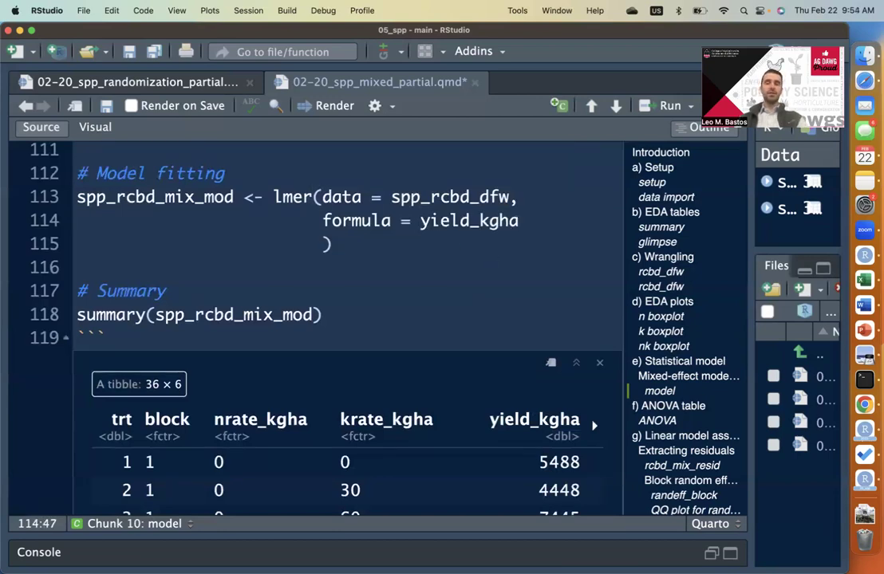
pyautogui.write('~')
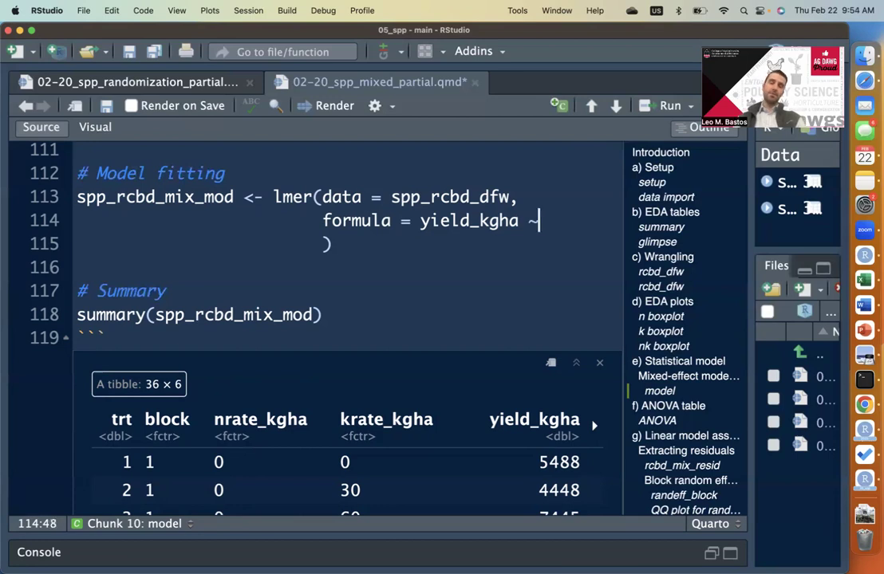
pyautogui.press('BackSpace')
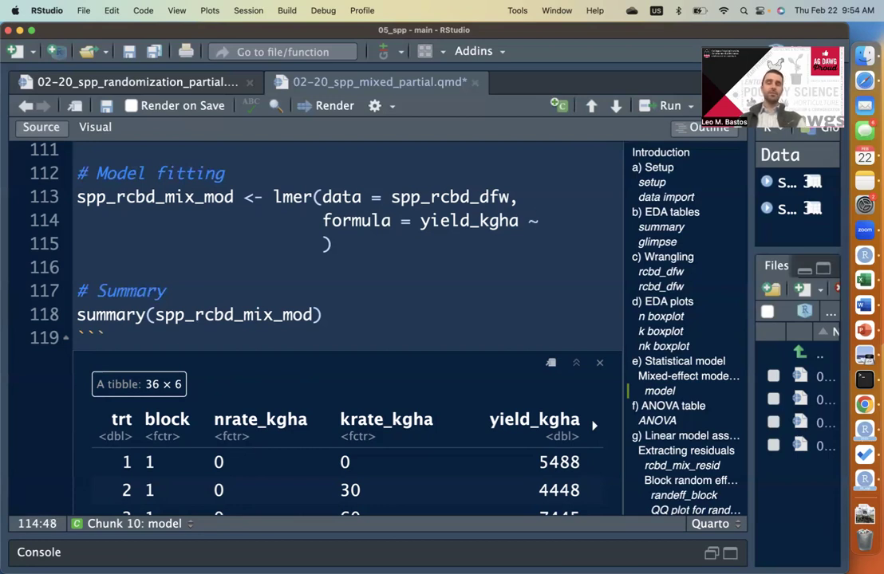
pyautogui.press('Return')
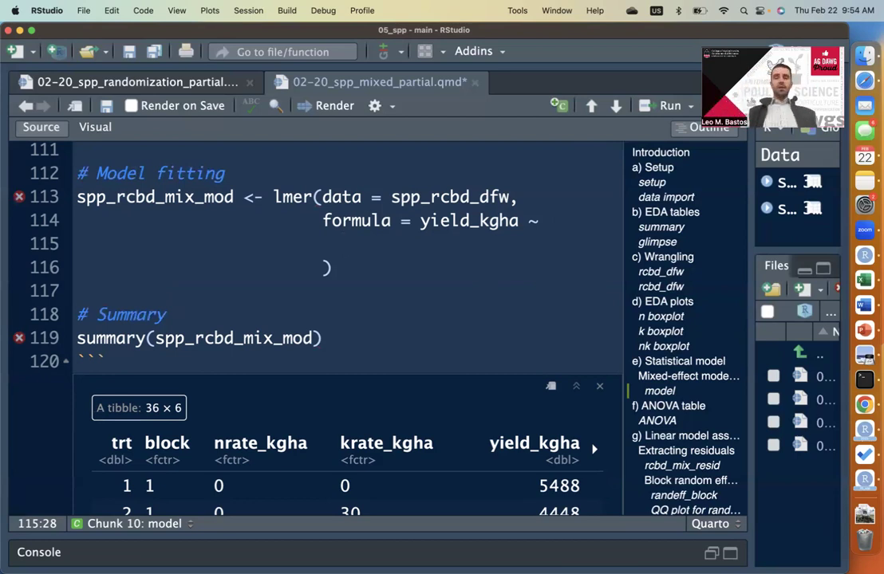
# Add the random intercept term (1|block) on the new line of the lmer() formula
pyautogui.scroll(1, 319, 263)
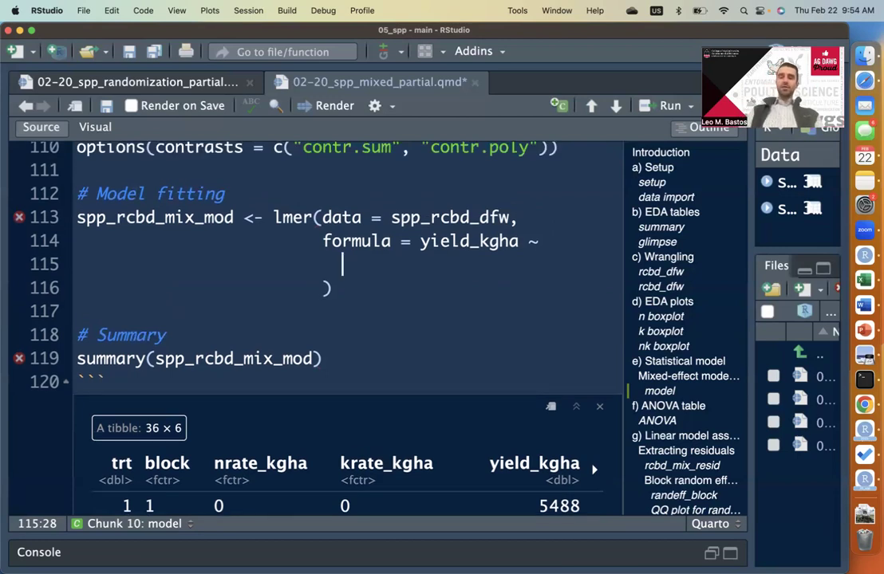
pyautogui.write('(')
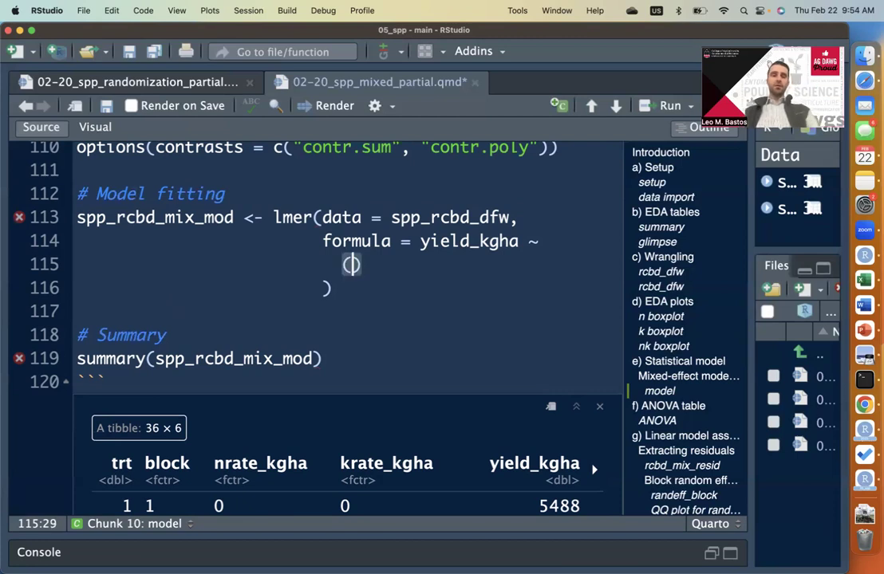
pyautogui.write('1|')
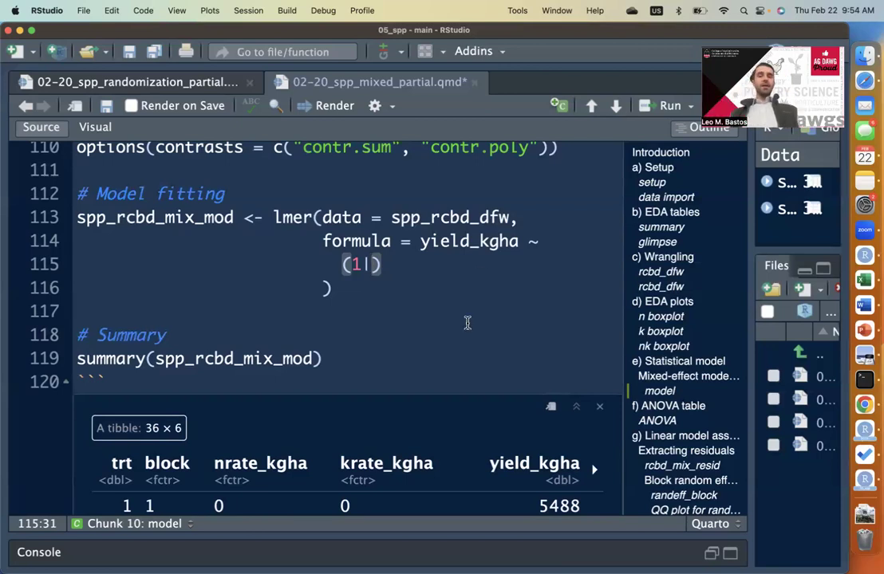
pyautogui.write('block')
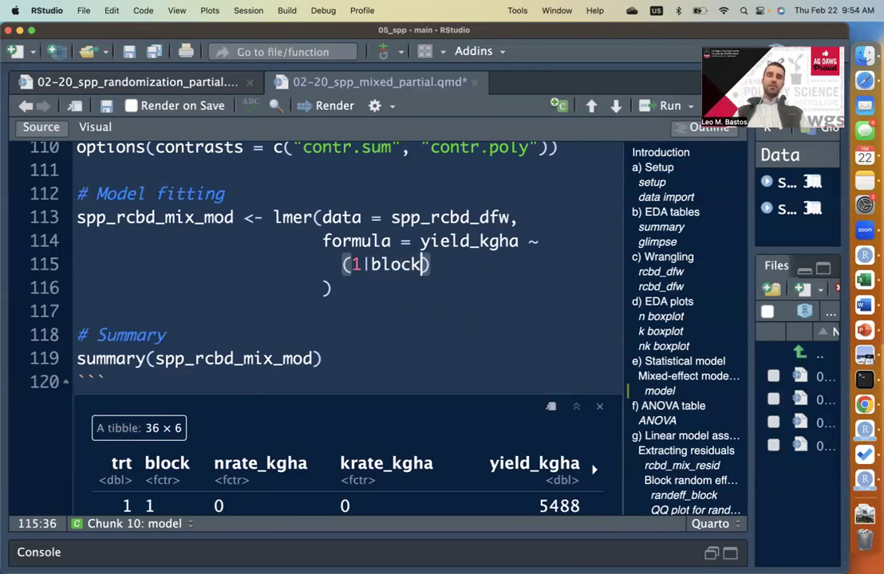
pyautogui.write(')')
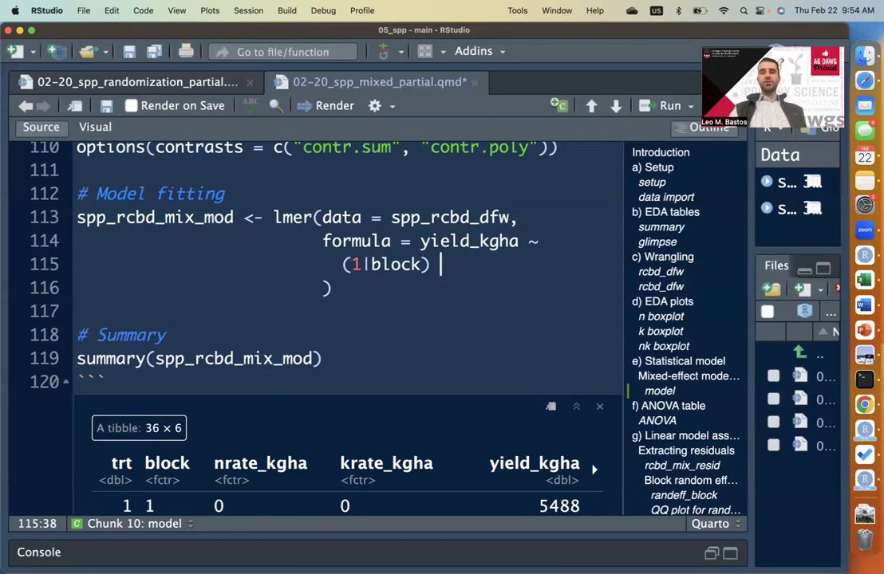
# Add the fixed effects krate_kgha*nrate_kgha to the formula after the random block term
pyautogui.write('+')
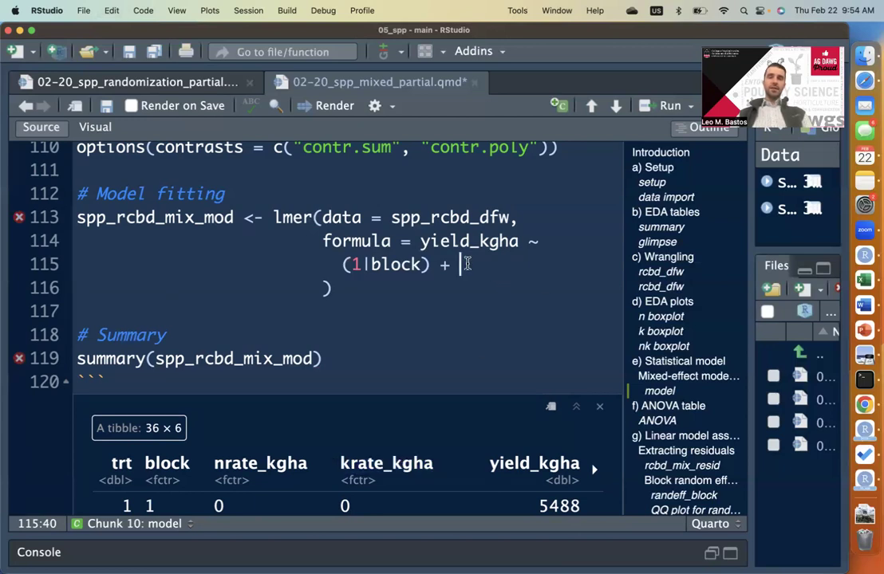
pyautogui.write('krate_kgha*')
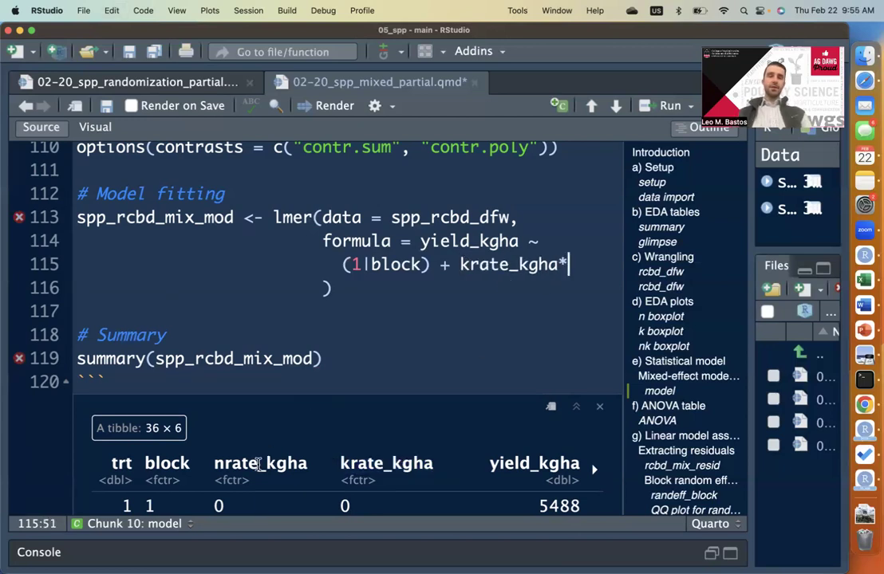
pyautogui.doubleClick(260, 463)
pyautogui.hotkey('ctrl', 'c')
pyautogui.click(568, 266)
pyautogui.hotkey('ctrl', 'v')
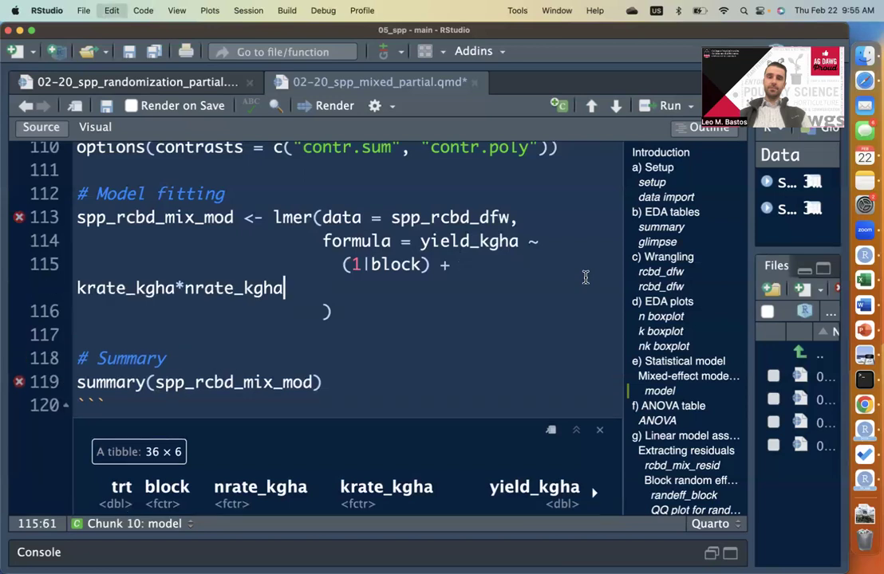
pyautogui.click(438, 319)
pyautogui.click(380, 307)
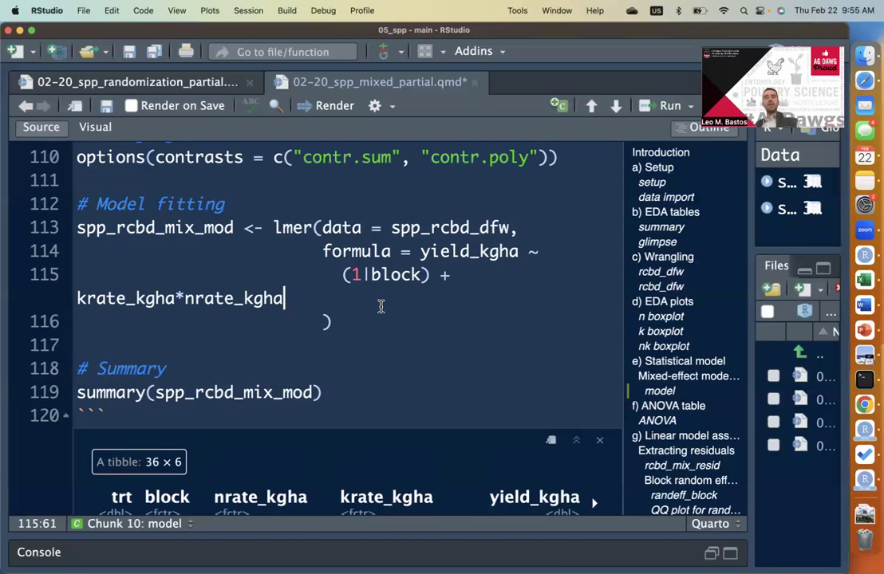
# Nest krate_kgha within block in the random term so that it reads (1|block/krate_kgha)
pyautogui.click(353, 275)
pyautogui.press('Right')
pyautogui.press('Right')
pyautogui.press('Right')
pyautogui.press('Right')
pyautogui.press('Right')
pyautogui.press('Right')
pyautogui.press('Right')
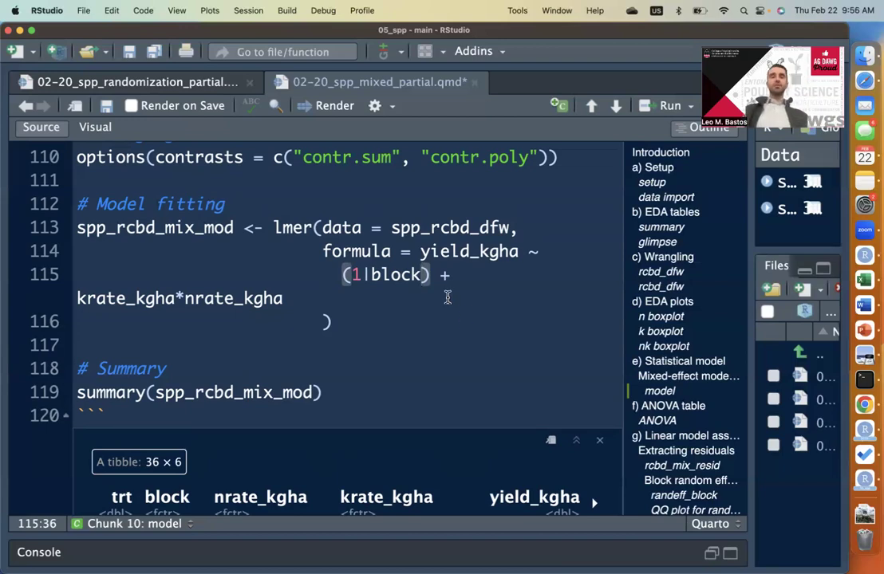
pyautogui.press('Right')
pyautogui.press('Left')
pyautogui.write('/')
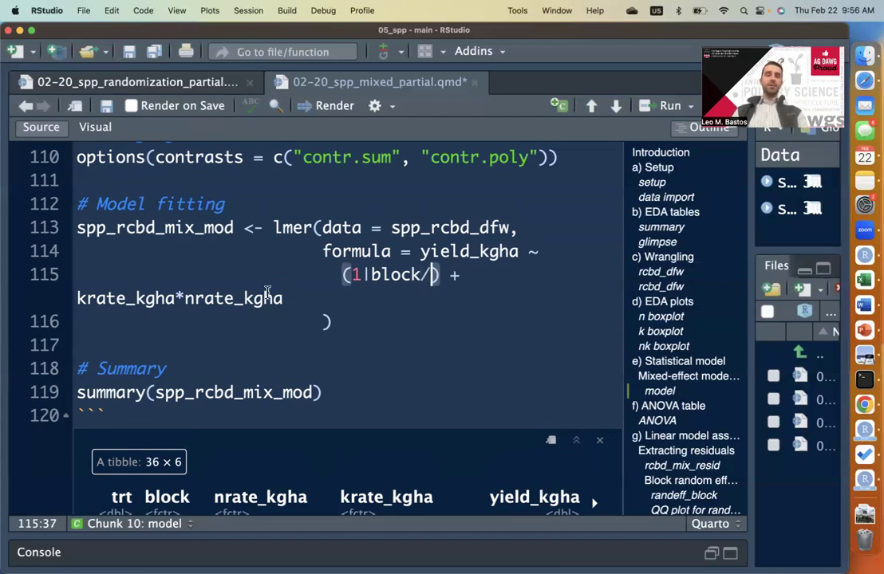
pyautogui.doubleClick(111, 301)
pyautogui.press('super+c')
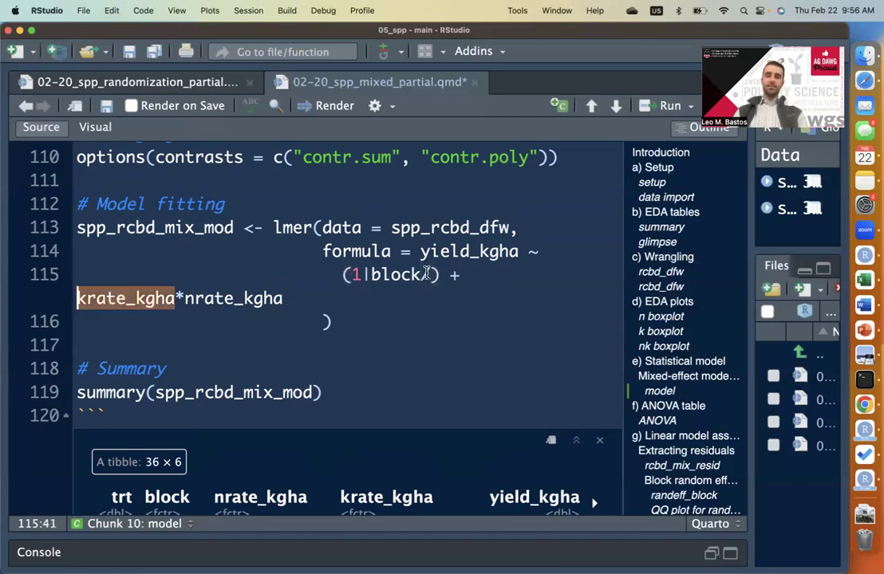
pyautogui.click(430, 275)
pyautogui.press('super+v')
pyautogui.click(513, 314)
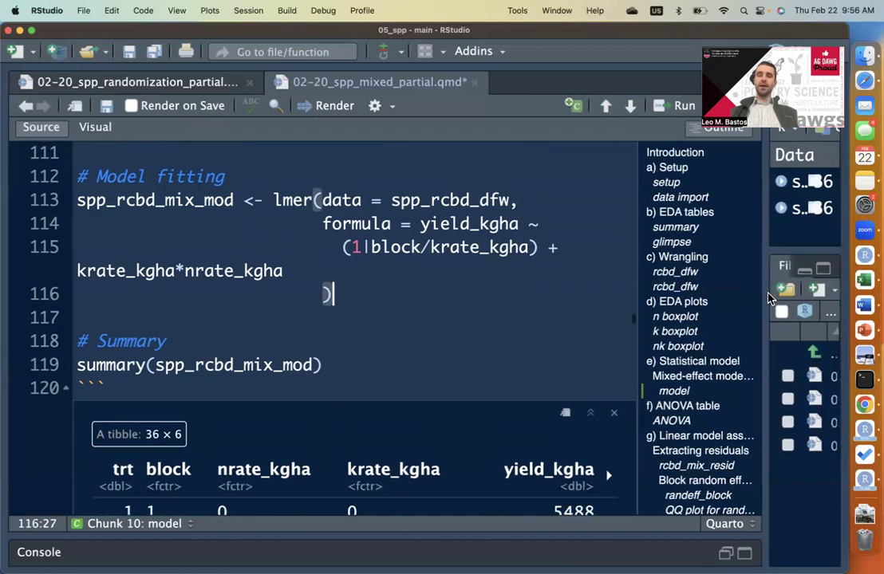
# Compare where krate_kgha is used in the random term and in the fixed-effects part of the lmer() formula
pyautogui.click(436, 264)
pyautogui.scroll(1, 436, 265)
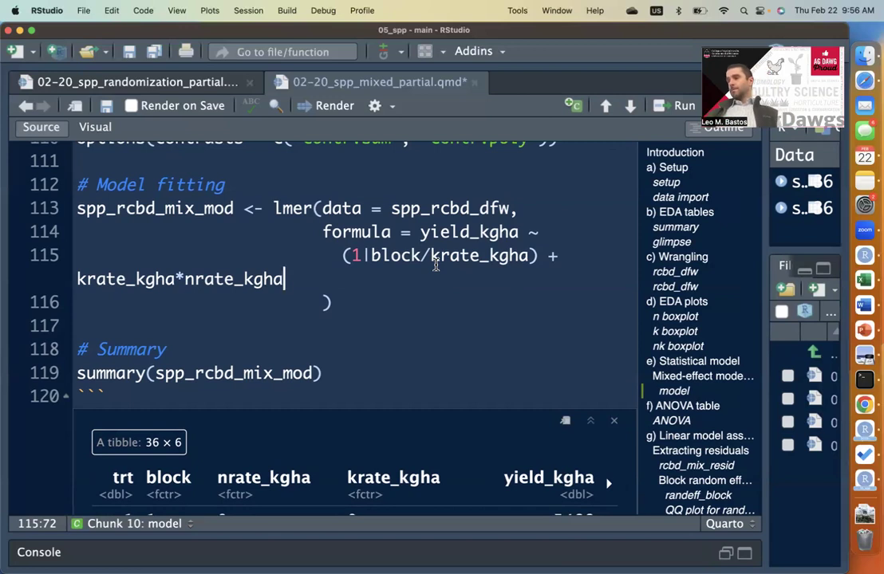
pyautogui.click(394, 291)
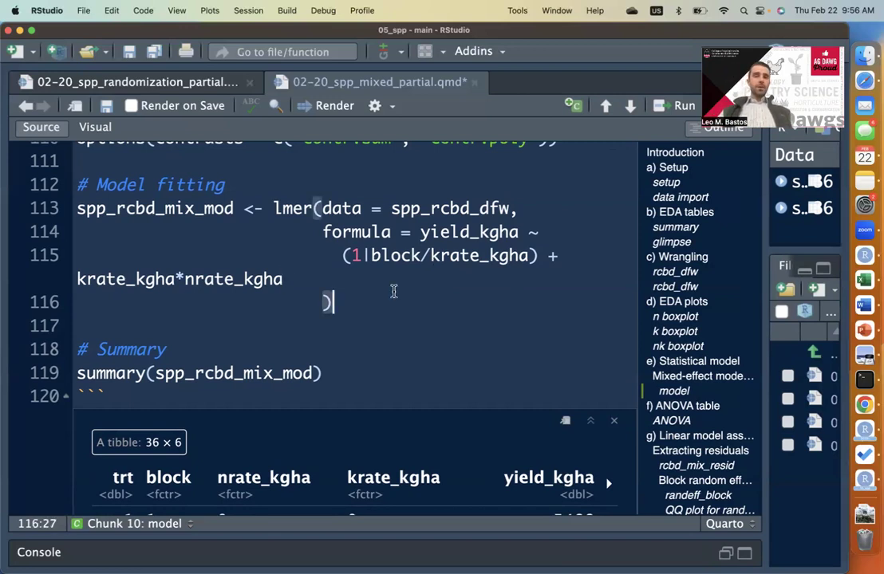
pyautogui.scroll(-1, 393, 291)
pyautogui.press('Up')
pyautogui.click(403, 249)
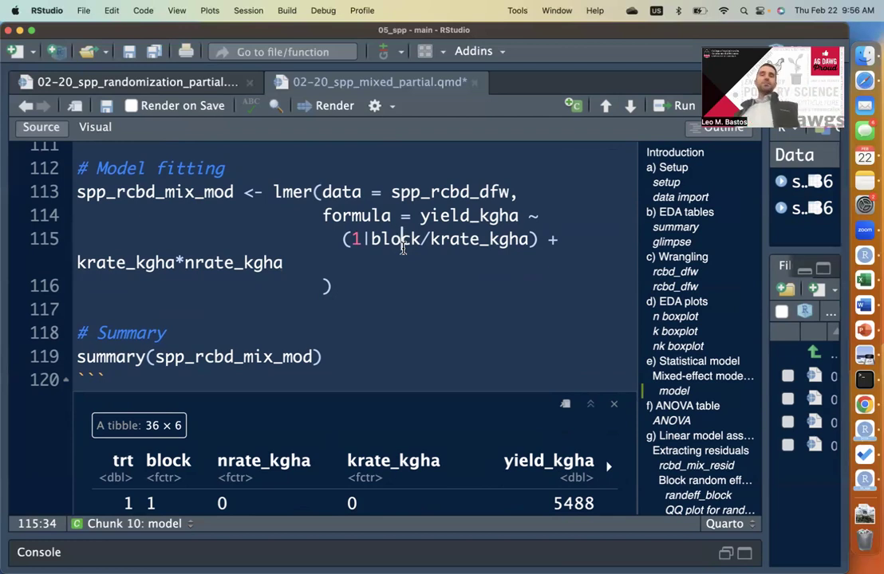
pyautogui.doubleClick(448, 240)
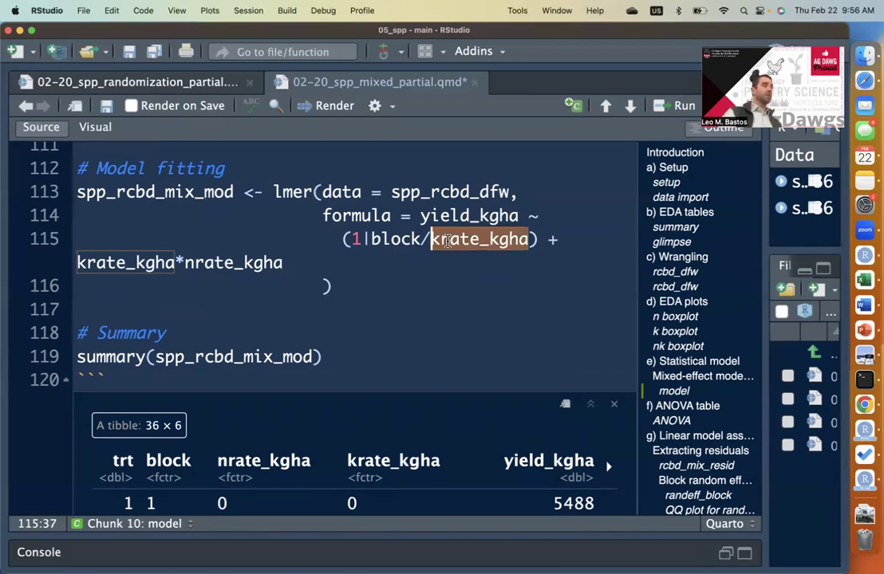
pyautogui.doubleClick(108, 256)
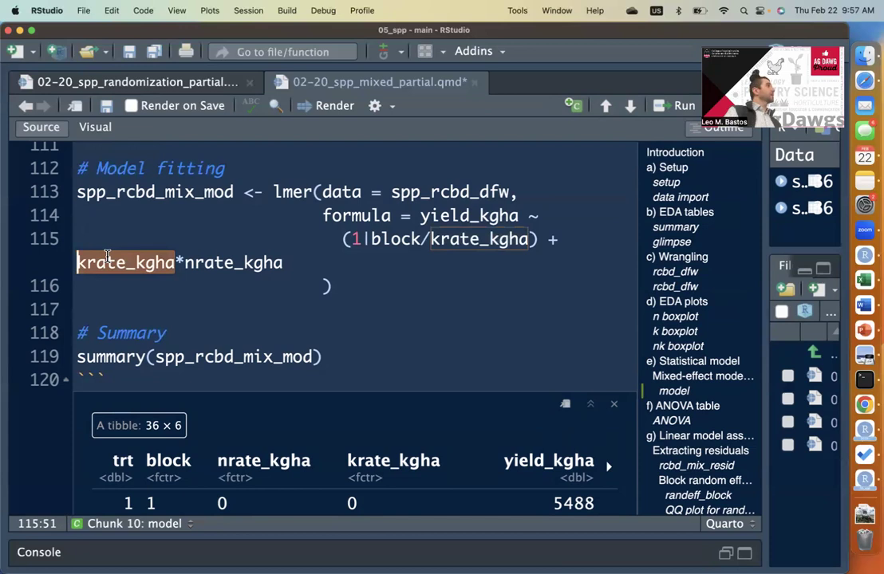
pyautogui.click(108, 257)
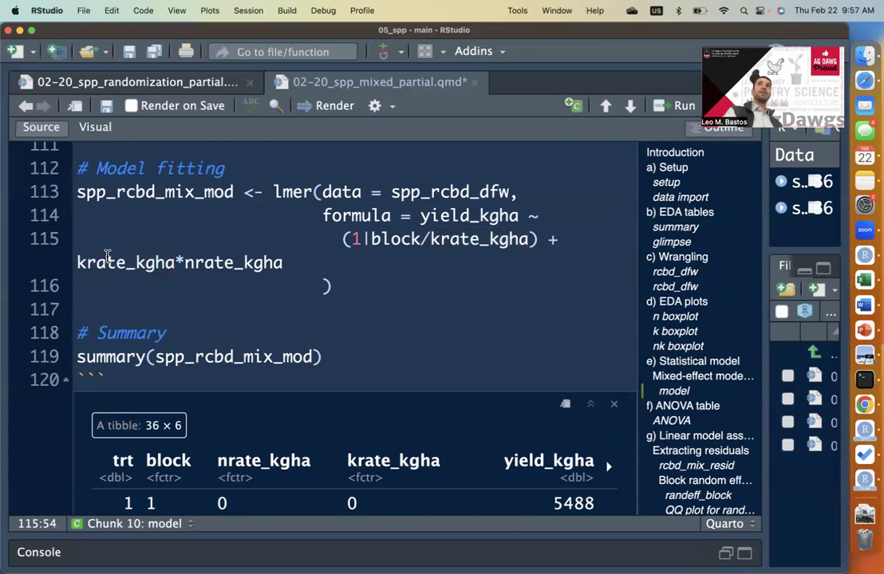
pyautogui.doubleClick(458, 240)
pyautogui.doubleClick(394, 240)
pyautogui.click(445, 240)
pyautogui.doubleClick(447, 241)
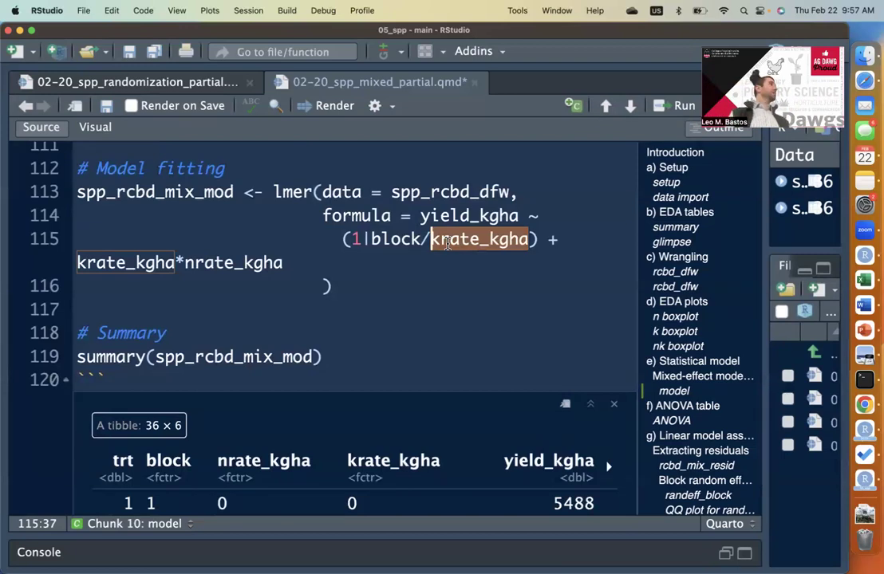
pyautogui.doubleClick(136, 263)
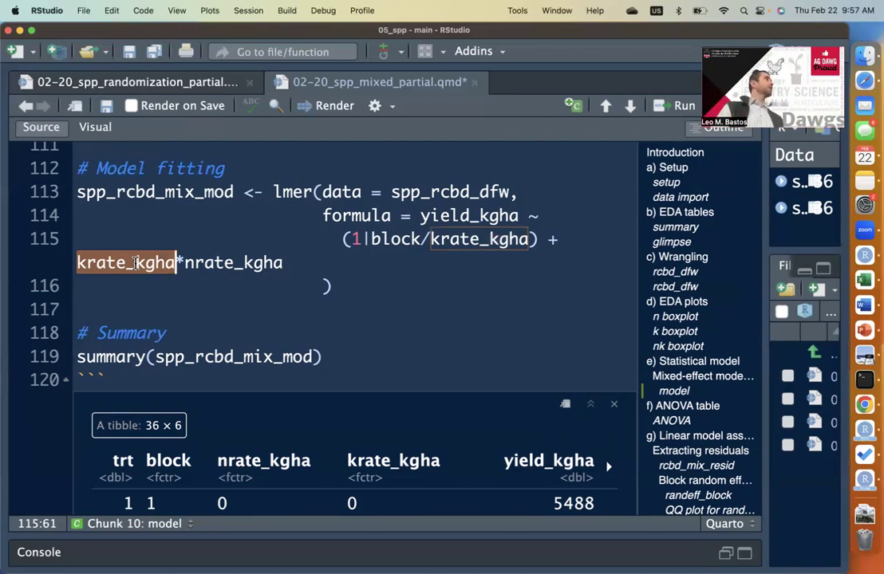
pyautogui.click(265, 263)
pyautogui.click(383, 265)
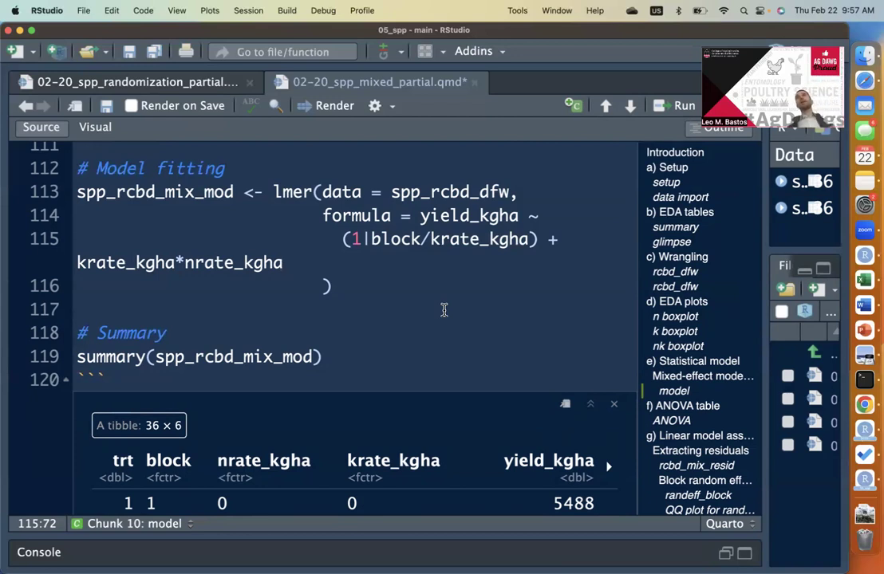
# Examine the block and krate_kgha components of the nested random term in the lmer() formula
pyautogui.doubleClick(461, 240)
pyautogui.doubleClick(408, 243)
pyautogui.doubleClick(453, 241)
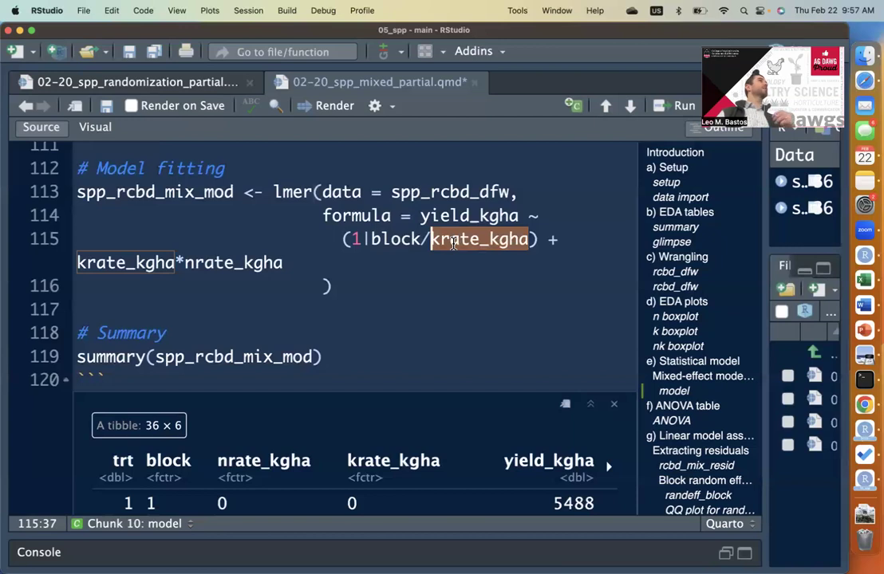
pyautogui.click(456, 240)
pyautogui.click(489, 240)
pyautogui.click(391, 241)
pyautogui.click(468, 238)
pyautogui.doubleClick(438, 239)
pyautogui.click(442, 239)
pyautogui.doubleClick(443, 240)
pyautogui.click(443, 240)
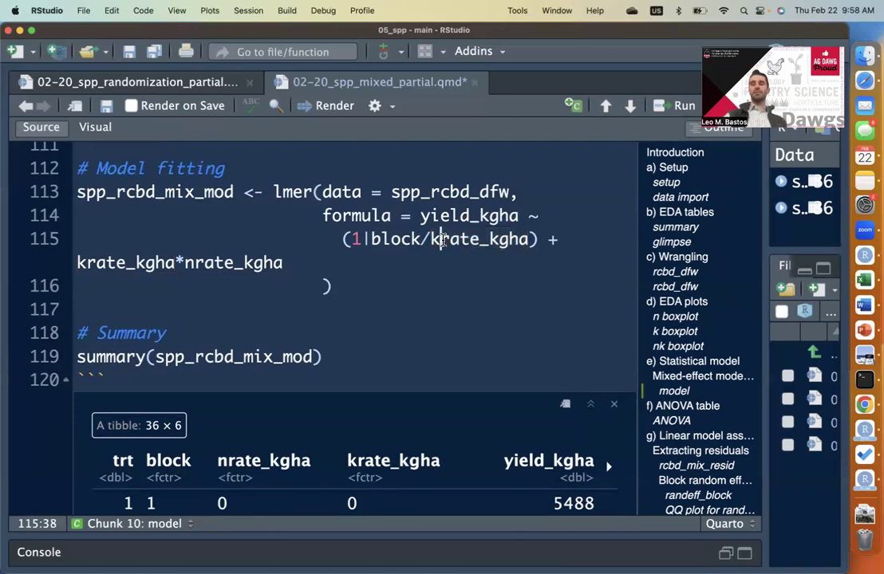
pyautogui.click(400, 239)
pyautogui.doubleClick(399, 237)
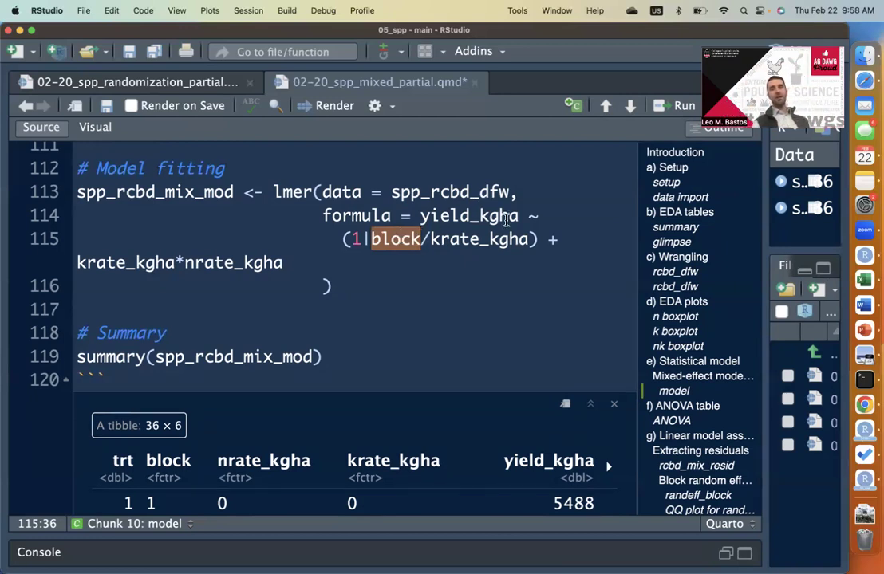
pyautogui.click(532, 239)
pyautogui.write('/')
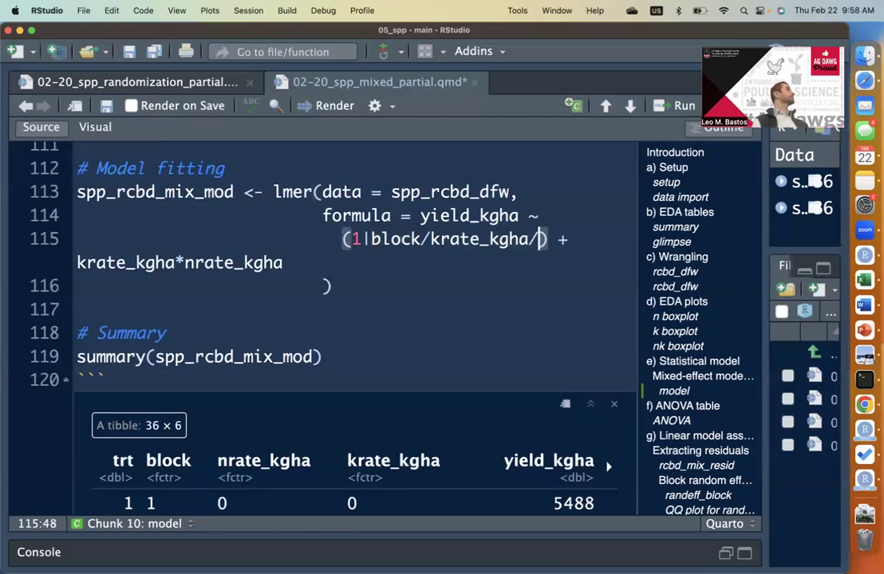
pyautogui.press('BackSpace')
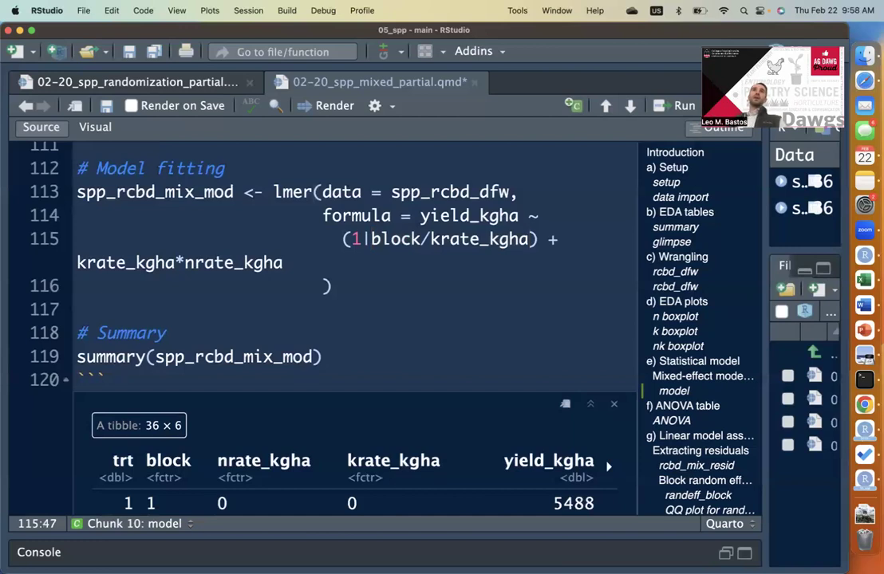
# Select the complete random term (1|block/krate_kgha) in the formula to review it
pyautogui.click(381, 252)
pyautogui.click(363, 239)
pyautogui.moveTo(343, 239); pyautogui.dragTo(540, 239)
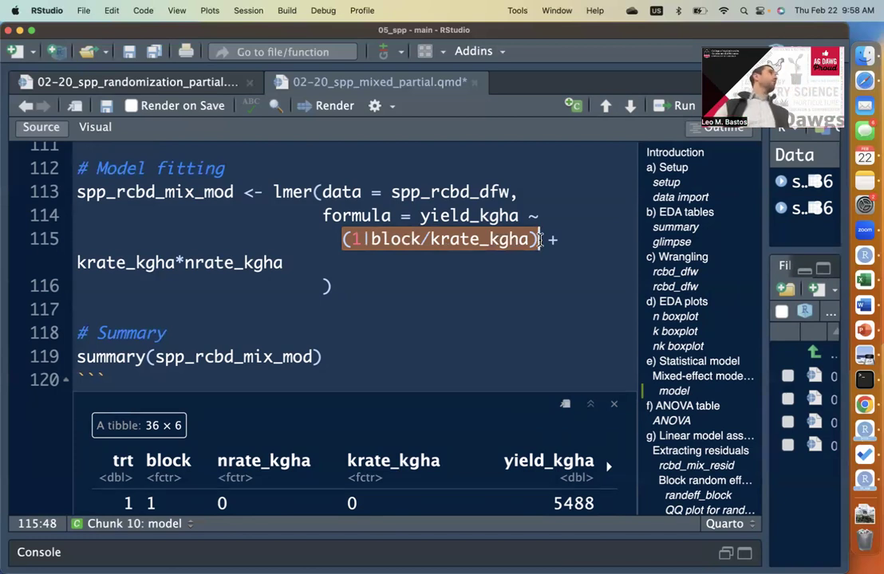
pyautogui.click(538, 239)
pyautogui.press('Left')
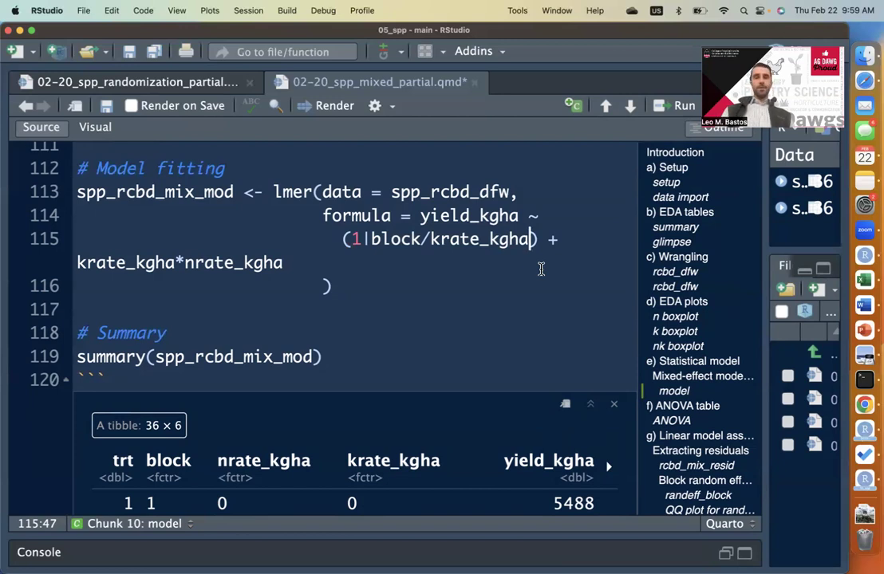
pyautogui.scroll(1, 541, 270)
pyautogui.click(459, 233)
pyautogui.click(488, 255)
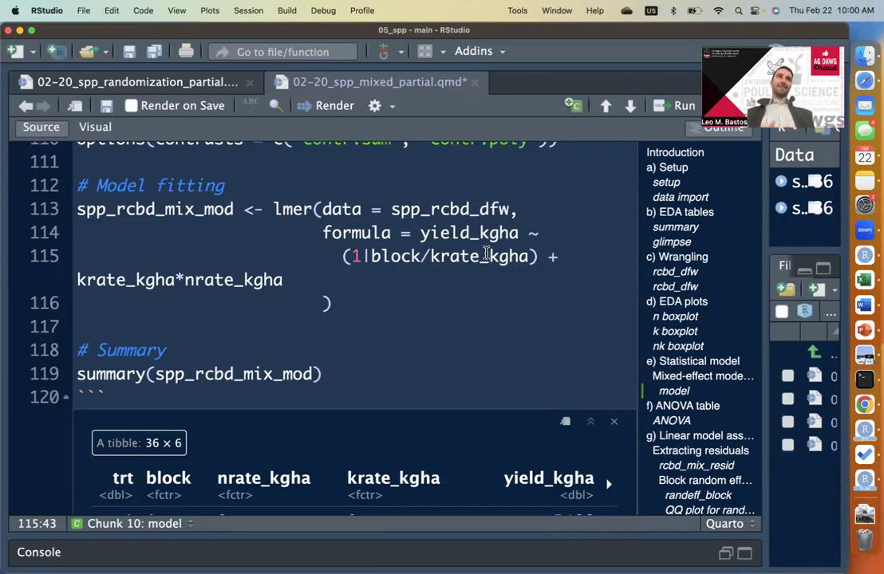
# Extend the nested random term in the lmer() formula to (1|block/krate_kgha/nrate_kgha)
pyautogui.click(533, 256)
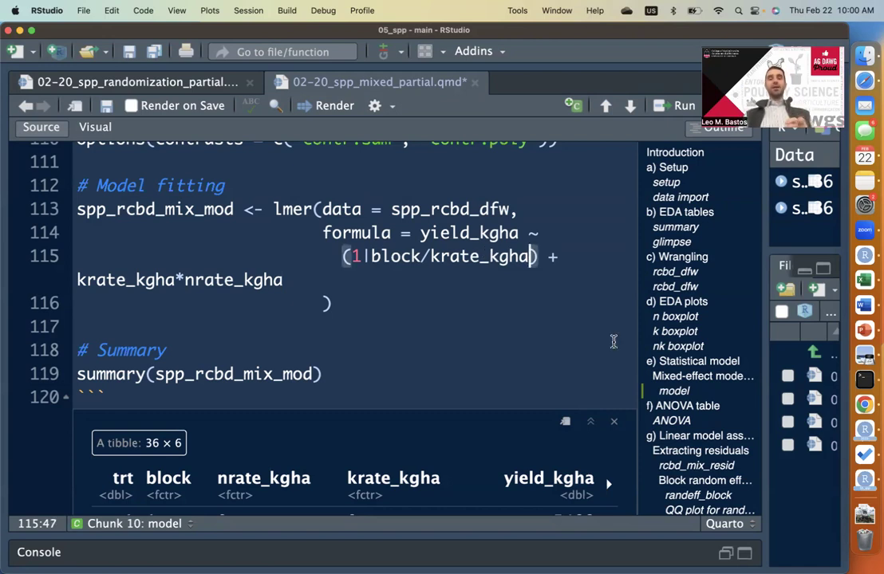
pyautogui.write('/')
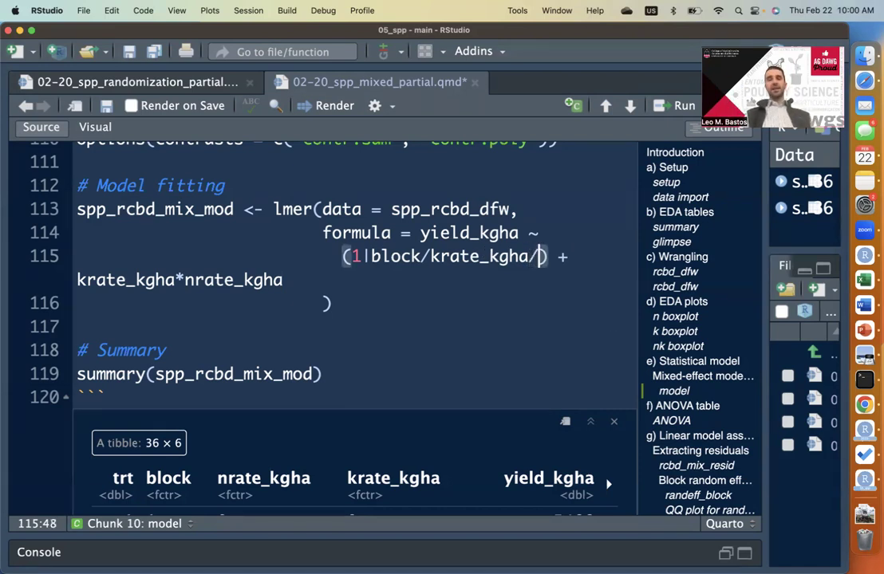
pyautogui.write('nrate_k')
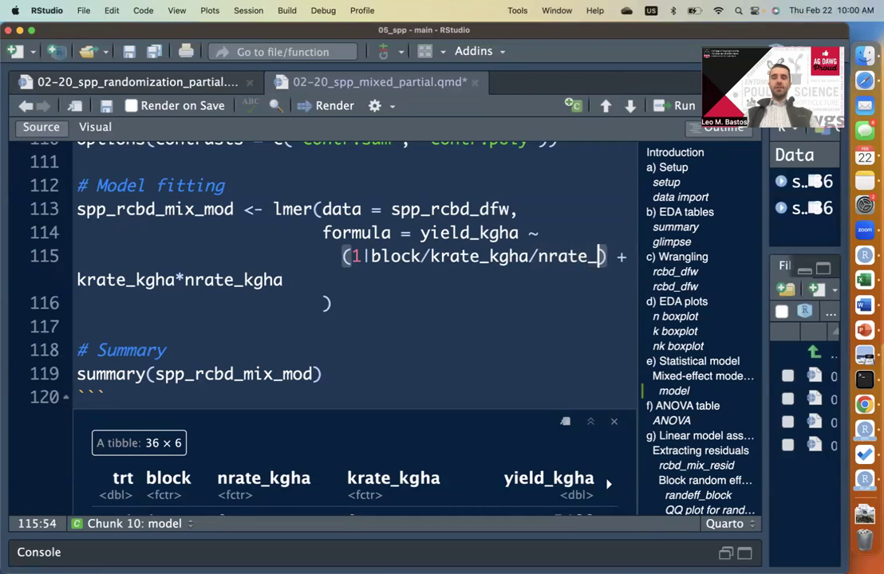
pyautogui.write('gha')
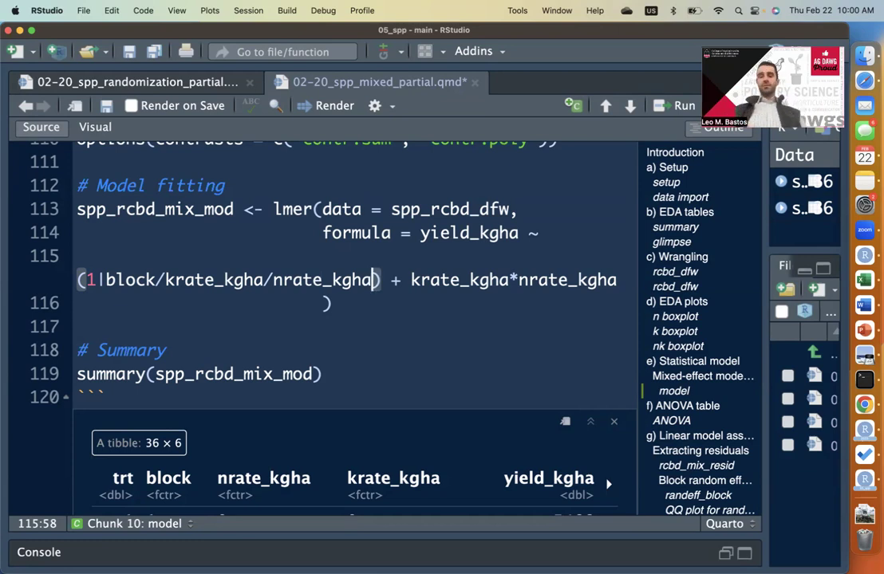
# Remove /nrate_kgha from the random term so that it reads (1|block/krate_kgha)
pyautogui.press('BackSpace')
pyautogui.press('BackSpace')
pyautogui.press('BackSpace')
pyautogui.press('BackSpace')
pyautogui.press('BackSpace')
pyautogui.press('BackSpace')
pyautogui.press('BackSpace')
pyautogui.press('BackSpace')
pyautogui.press('BackSpace')
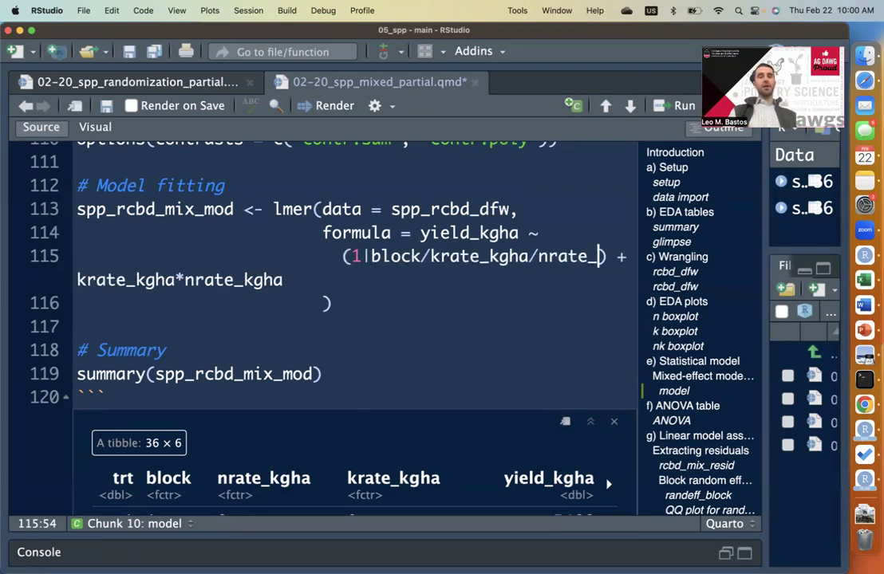
pyautogui.press('BackSpace')
pyautogui.press('BackSpace')
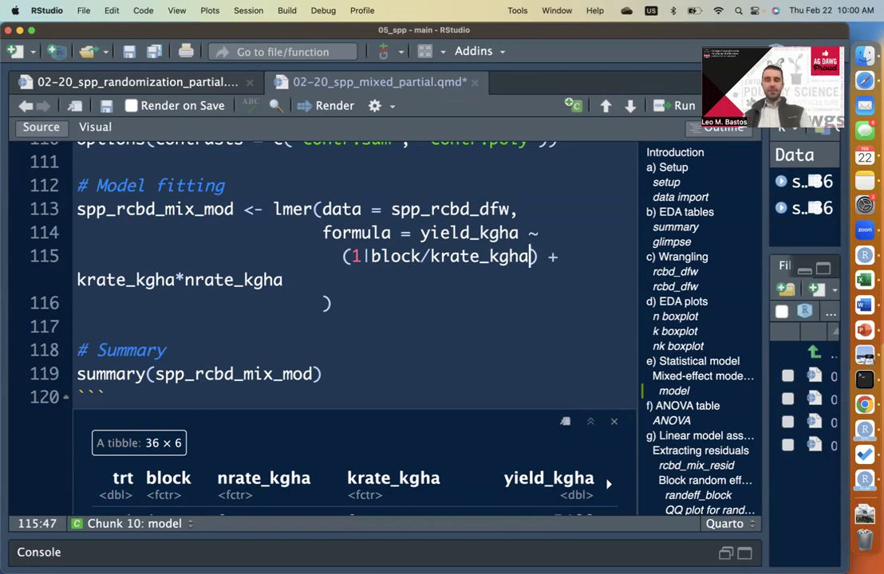
# Run the lmer() fit for spp_rcbd_mix_mod and print its model summary
pyautogui.press('super+Return')
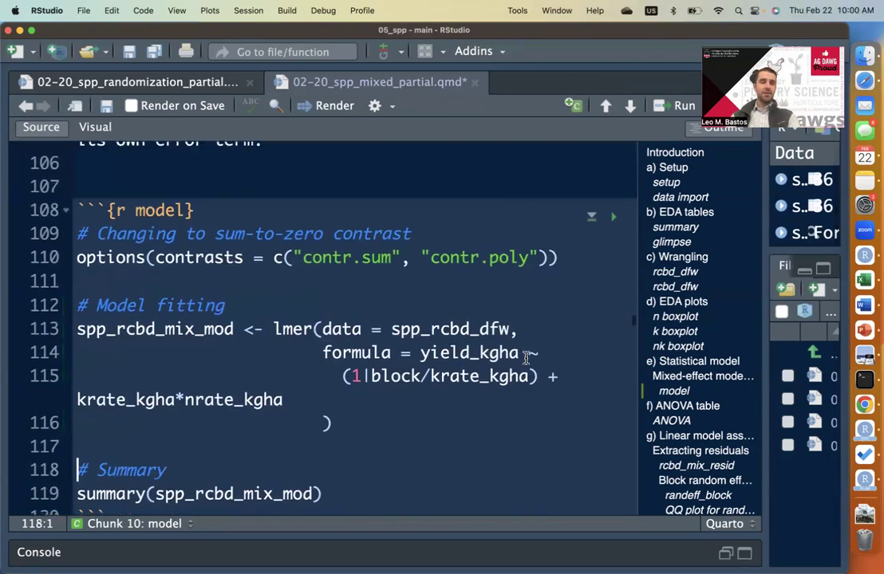
pyautogui.scroll(-1, 526, 358)
pyautogui.click(360, 336)
pyautogui.click(351, 347)
pyautogui.press('super+Return')
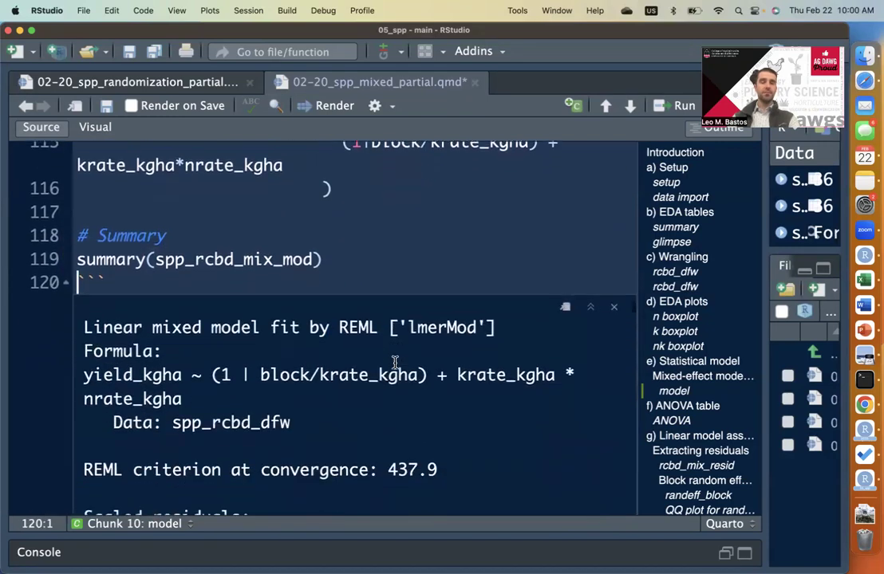
pyautogui.scroll(-5, 471, 379)
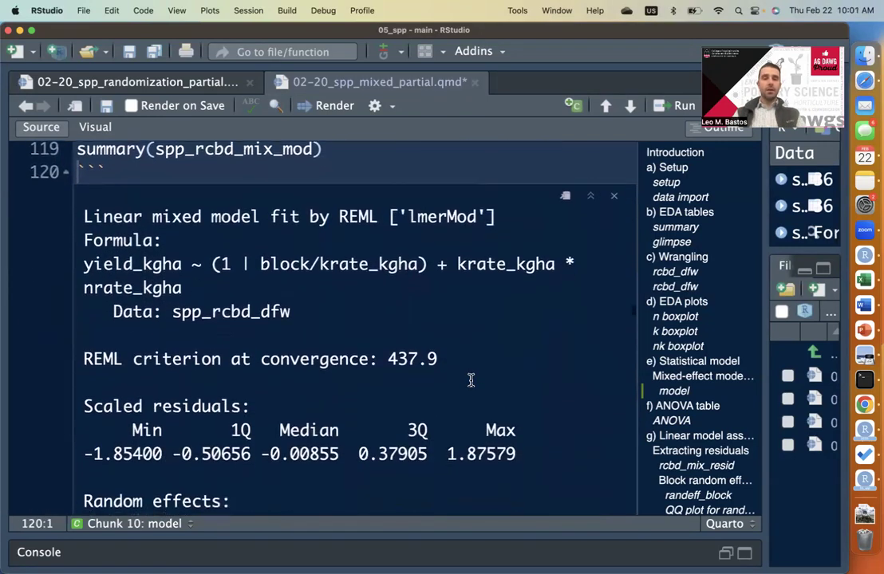
pyautogui.scroll(-4, 471, 380)
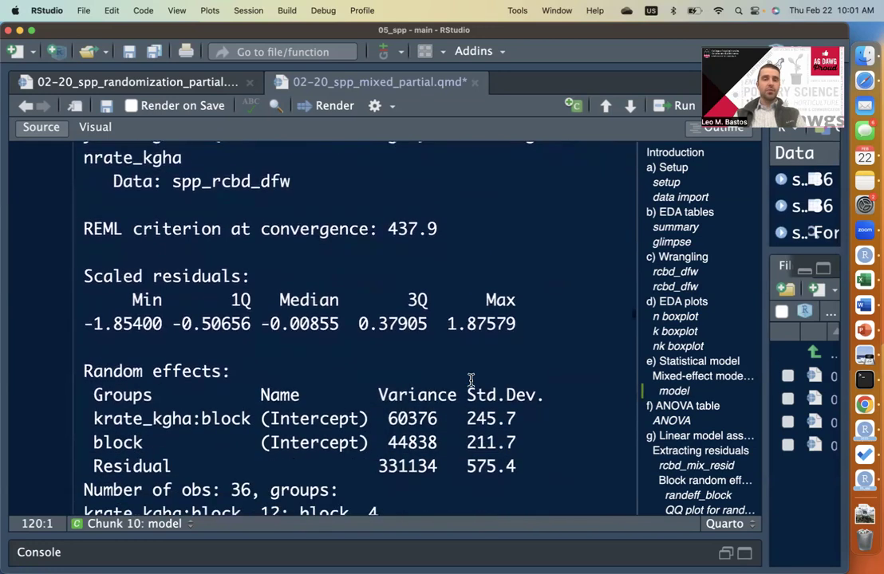
# Review the block/krate_kgha nesting in the random term of the lmer() formula
pyautogui.scroll(9, 470, 380)
pyautogui.scroll(7, 471, 379)
pyautogui.click(450, 302)
pyautogui.doubleClick(418, 302)
pyautogui.moveTo(423, 302); pyautogui.dragTo(525, 300)
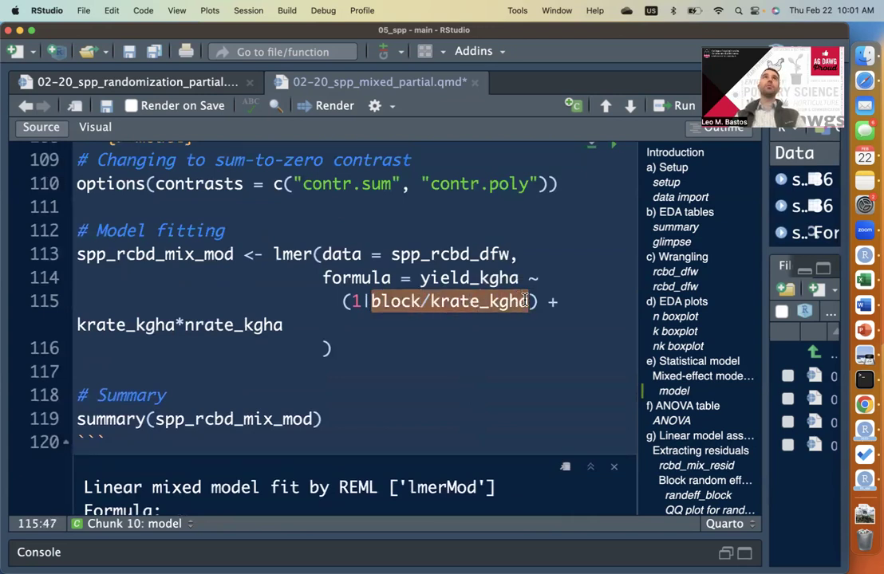
pyautogui.click(466, 302)
pyautogui.doubleClick(431, 303)
pyautogui.click(441, 303)
pyautogui.click(419, 302)
pyautogui.doubleClick(413, 301)
pyautogui.click(429, 302)
# Examine the krate_kgha:block and block groups in the summary's Random effects section
pyautogui.scroll(-10, 439, 383)
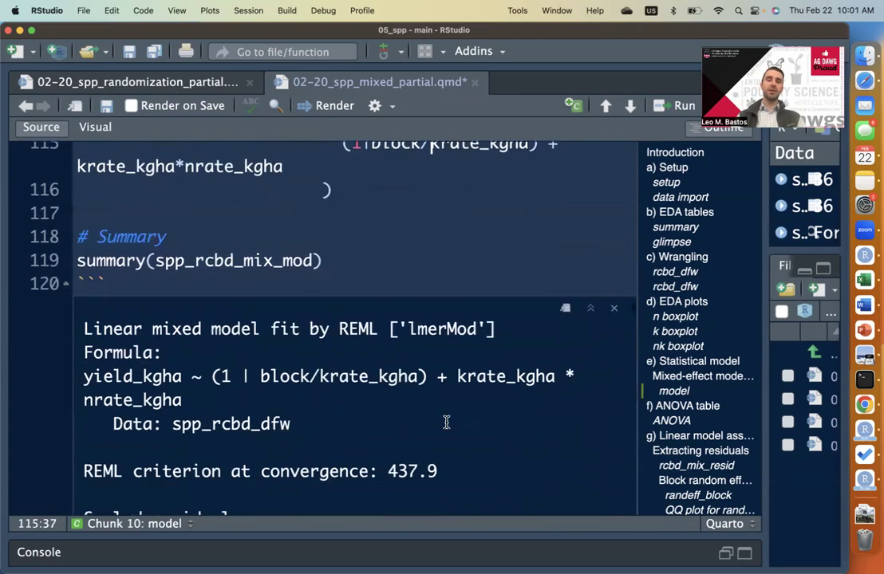
pyautogui.scroll(-3, 383, 399)
pyautogui.scroll(-3, 389, 415)
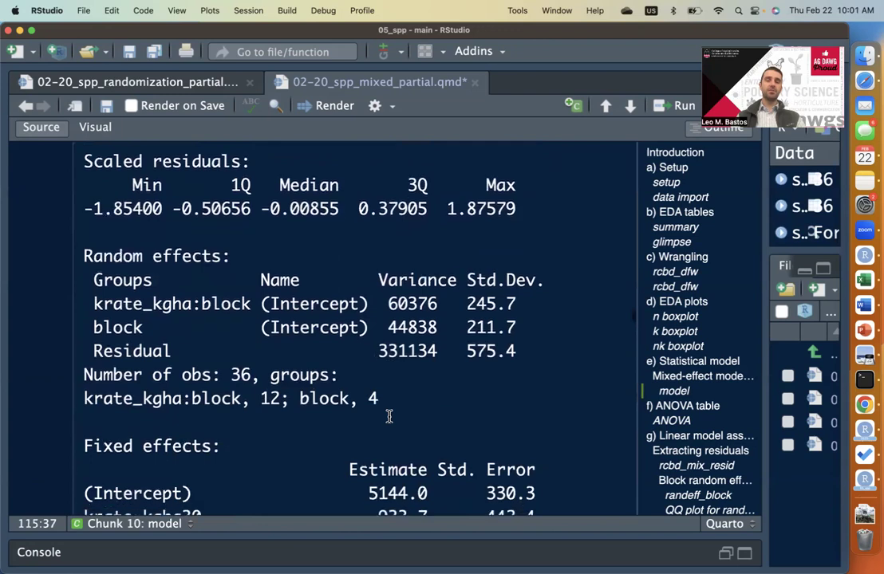
pyautogui.scroll(2, 387, 419)
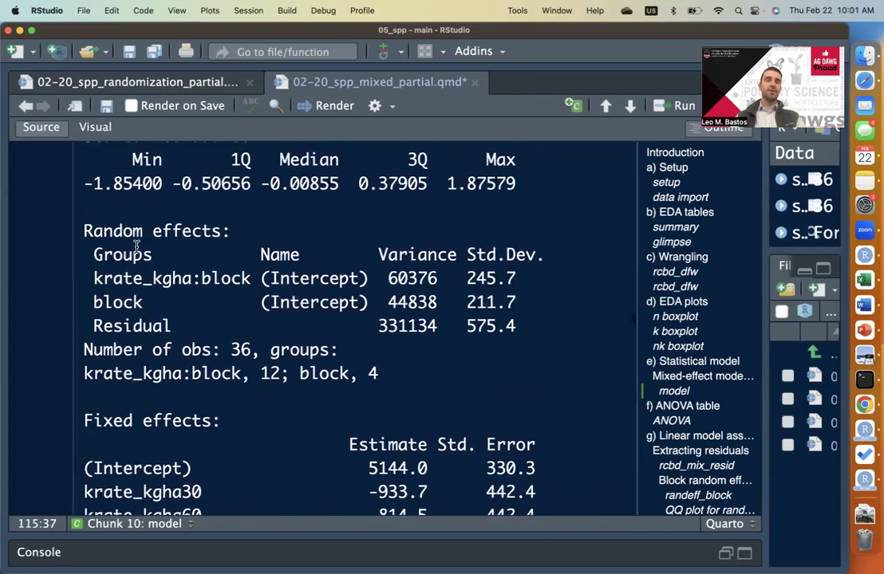
pyautogui.moveTo(80, 231); pyautogui.dragTo(386, 374)
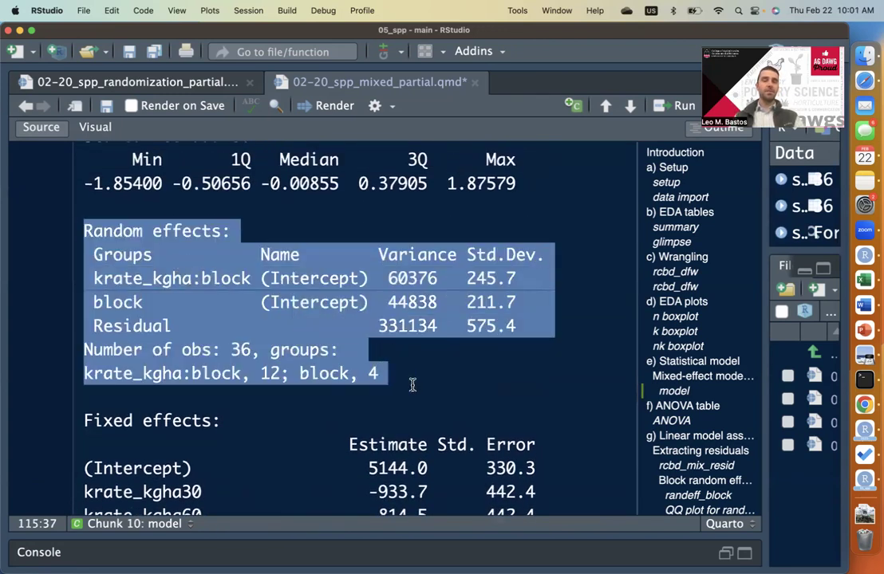
pyautogui.click(335, 289)
pyautogui.moveTo(93, 277); pyautogui.dragTo(250, 282)
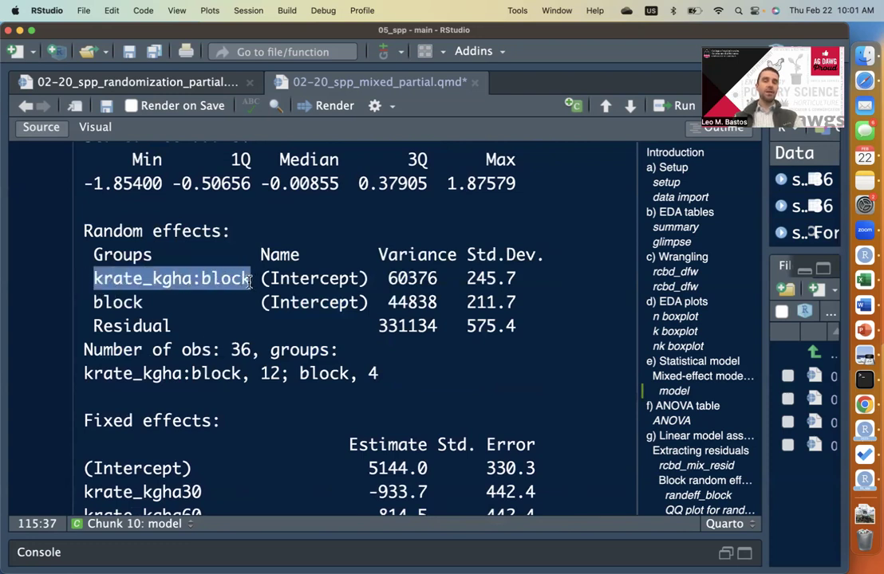
pyautogui.doubleClick(114, 303)
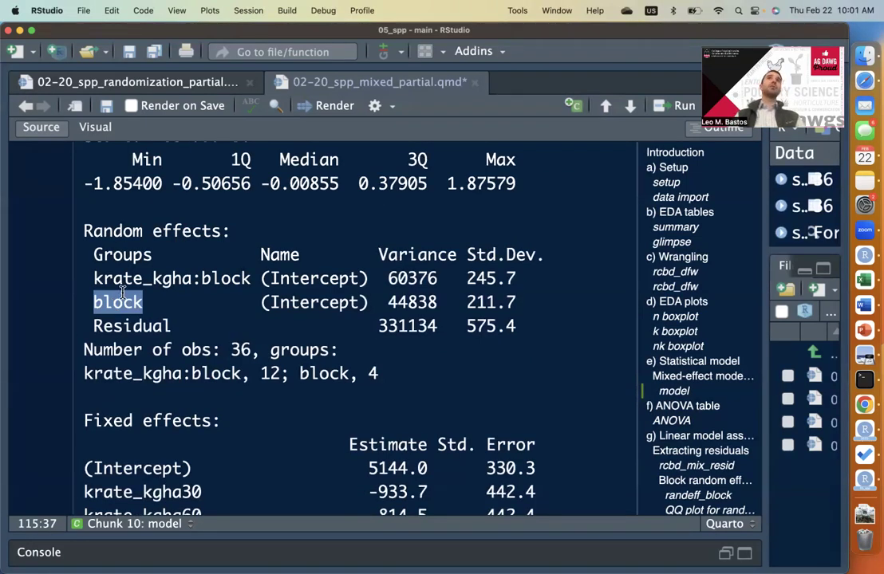
pyautogui.rightClick(199, 317)
pyautogui.press('Escape')
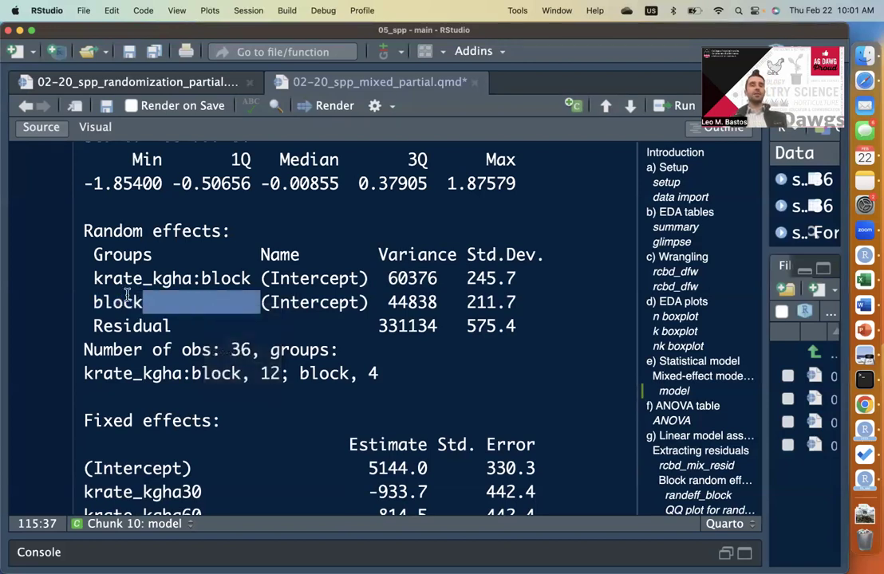
pyautogui.click(136, 292)
# Match the random-effect groups from the summary to block and krate_kgha in the formula's random term
pyautogui.scroll(10, 231, 331)
pyautogui.click(386, 251)
pyautogui.doubleClick(387, 236)
pyautogui.click(388, 236)
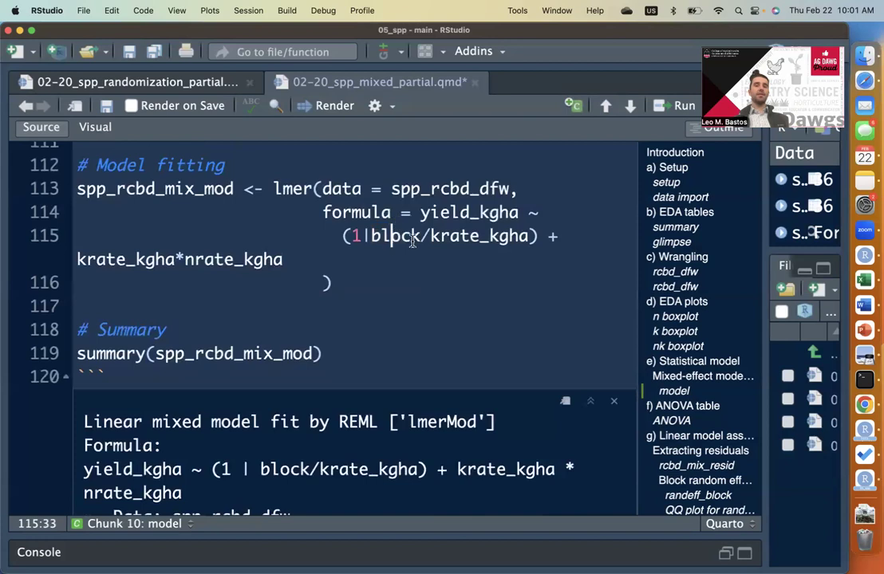
pyautogui.doubleClick(387, 236)
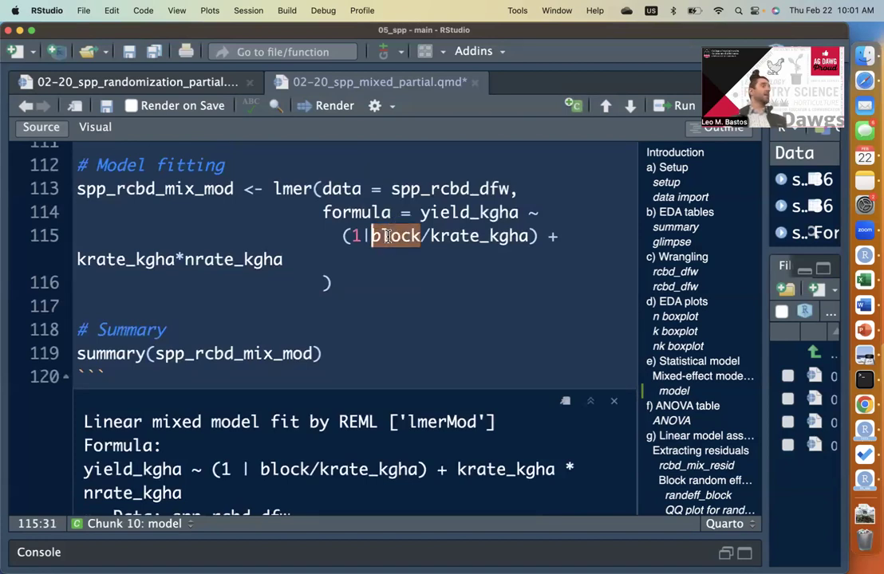
pyautogui.doubleClick(463, 238)
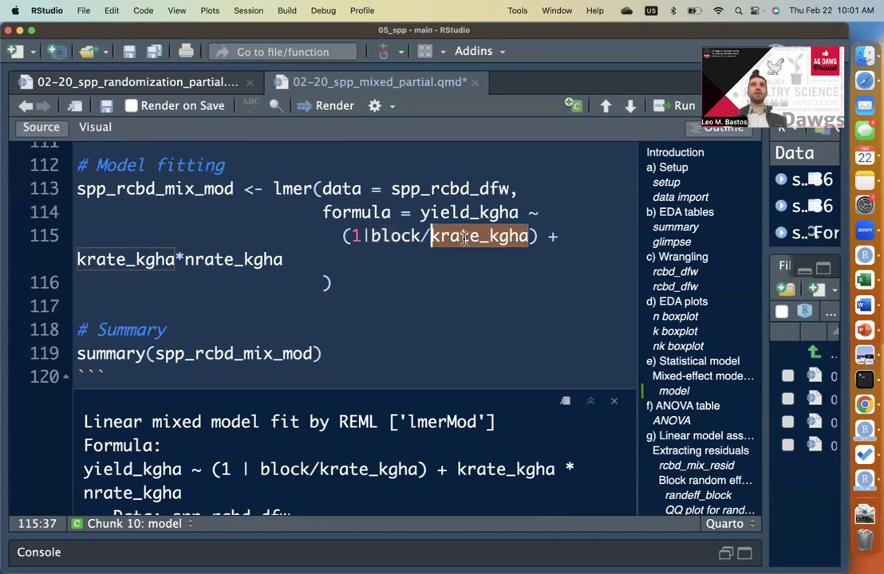
pyautogui.click(467, 305)
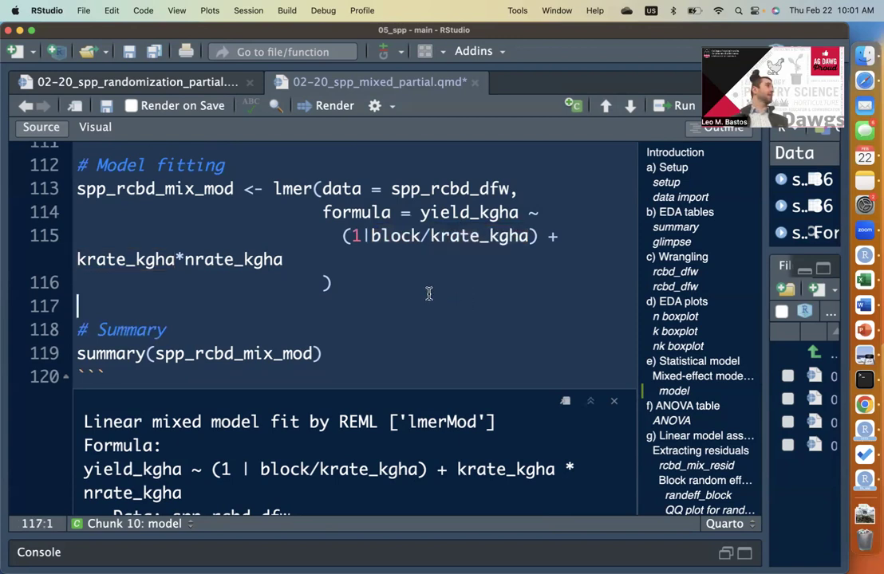
pyautogui.scroll(-5, 430, 292)
pyautogui.scroll(5, 425, 361)
pyautogui.press('super+z')
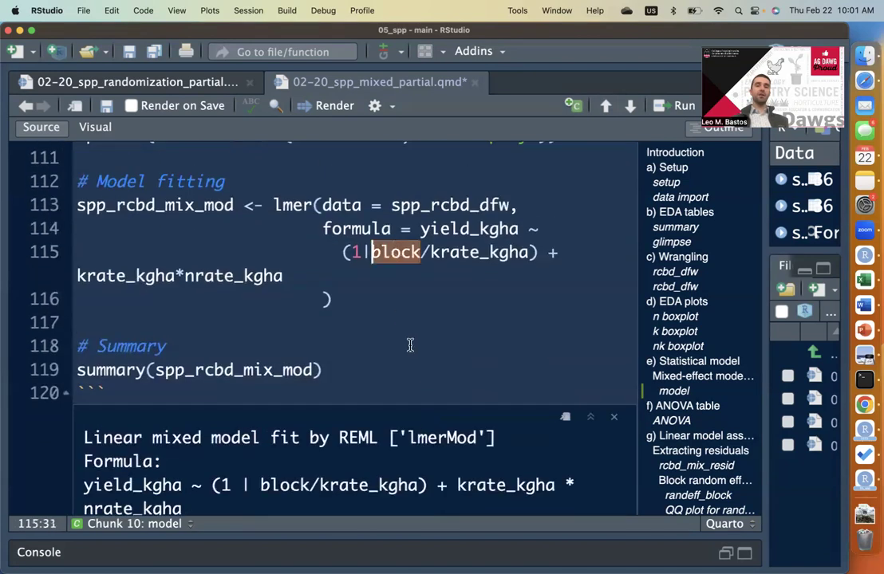
# Examine the variances of the krate_kgha:block, block and Residual rows in the Random effects table
pyautogui.scroll(-10, 304, 336)
pyautogui.moveTo(94, 237); pyautogui.dragTo(253, 239)
pyautogui.click(275, 239)
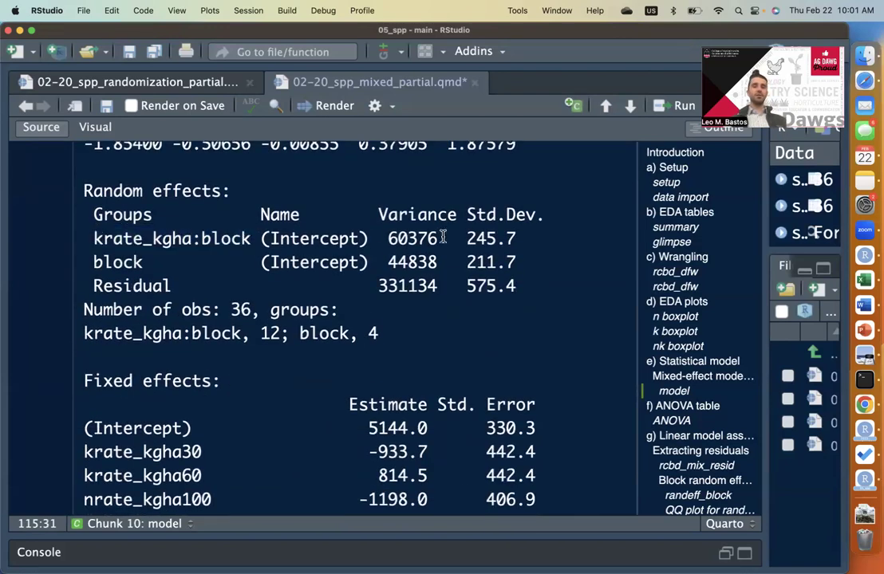
pyautogui.moveTo(458, 238); pyautogui.dragTo(82, 237)
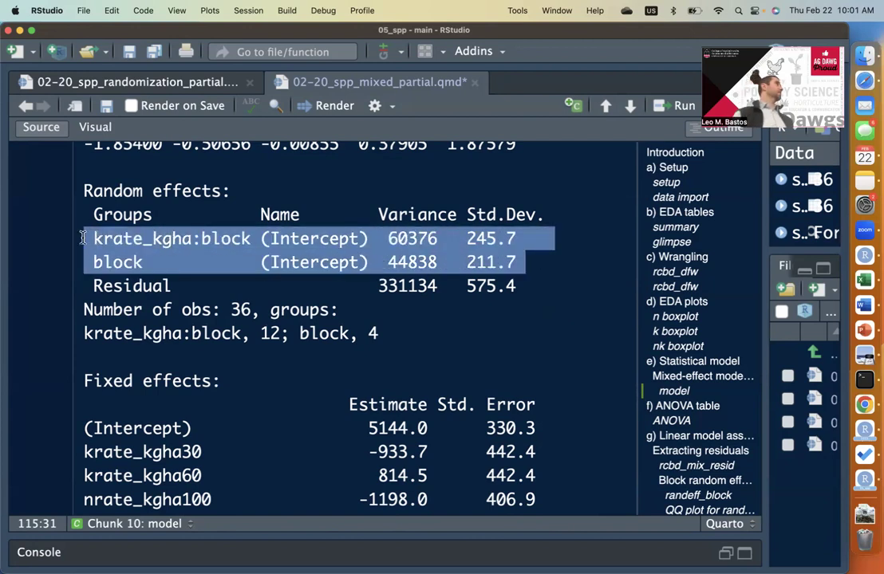
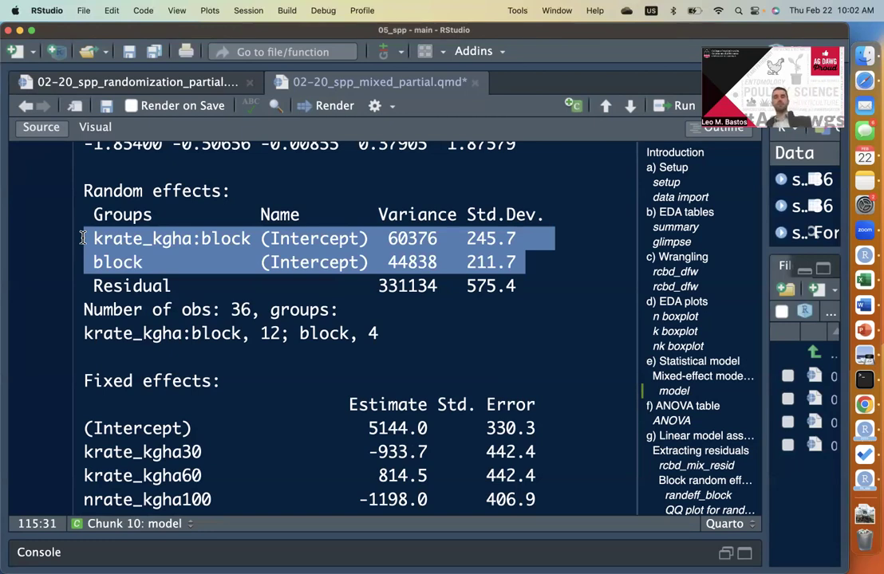
pyautogui.doubleClick(248, 277)
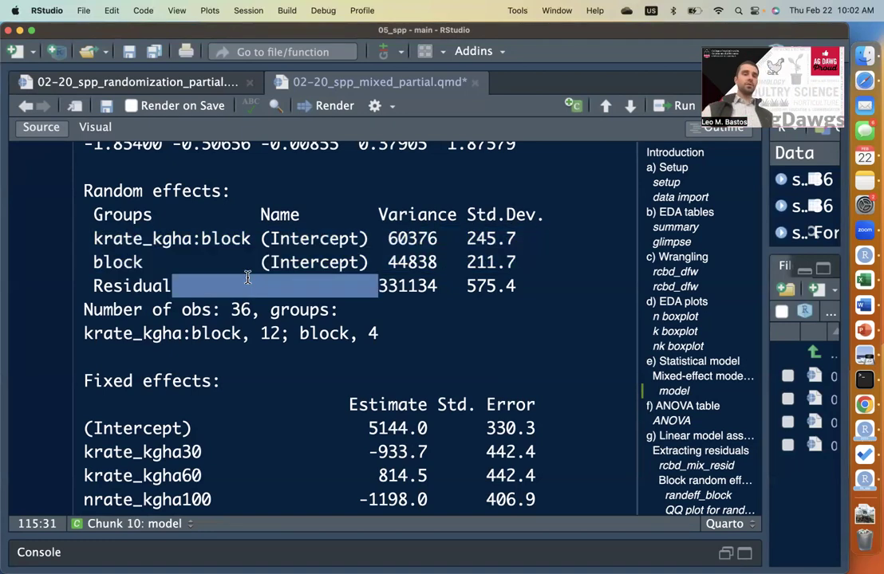
pyautogui.tripleClick(243, 277)
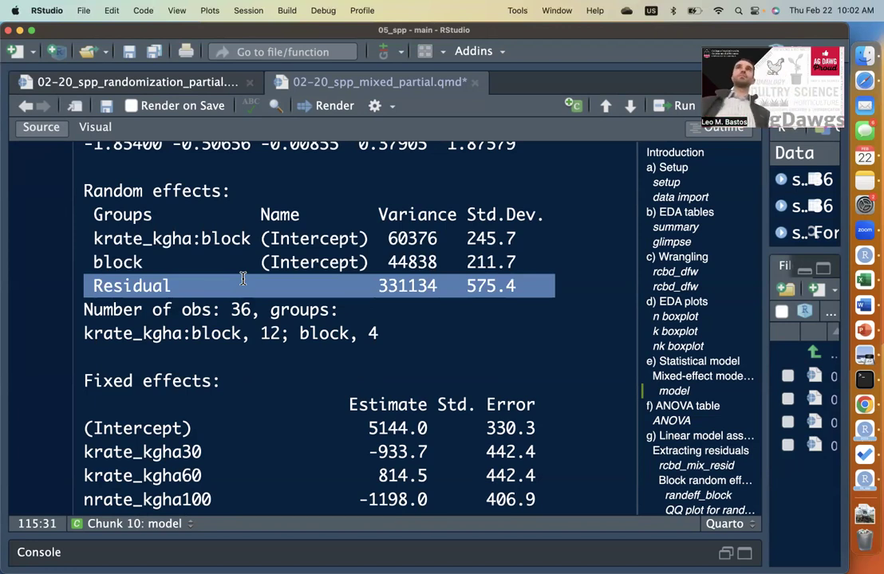
pyautogui.click(287, 288)
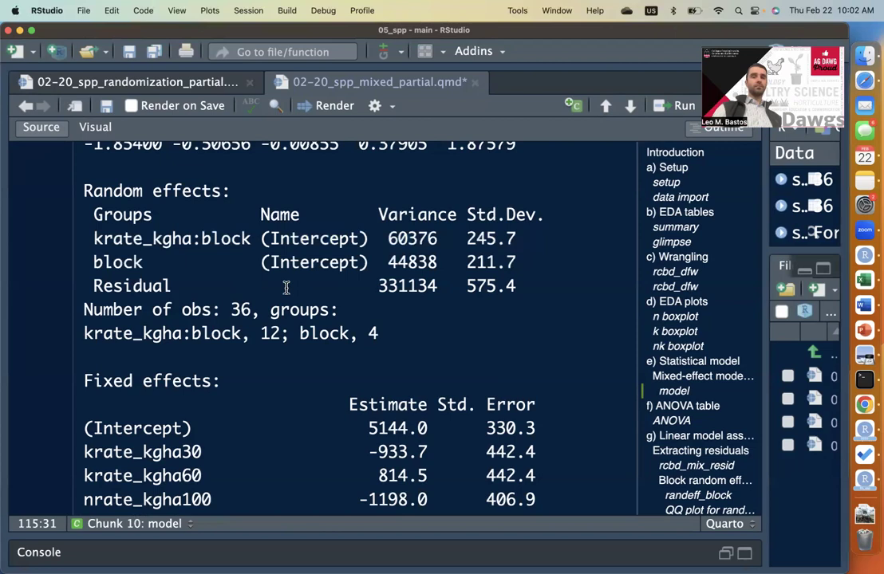
# Compare all three random-effects variance components, focusing on the krate_kgha:block and block intercept rows
pyautogui.moveTo(79, 239); pyautogui.dragTo(545, 284)
pyautogui.click(284, 313)
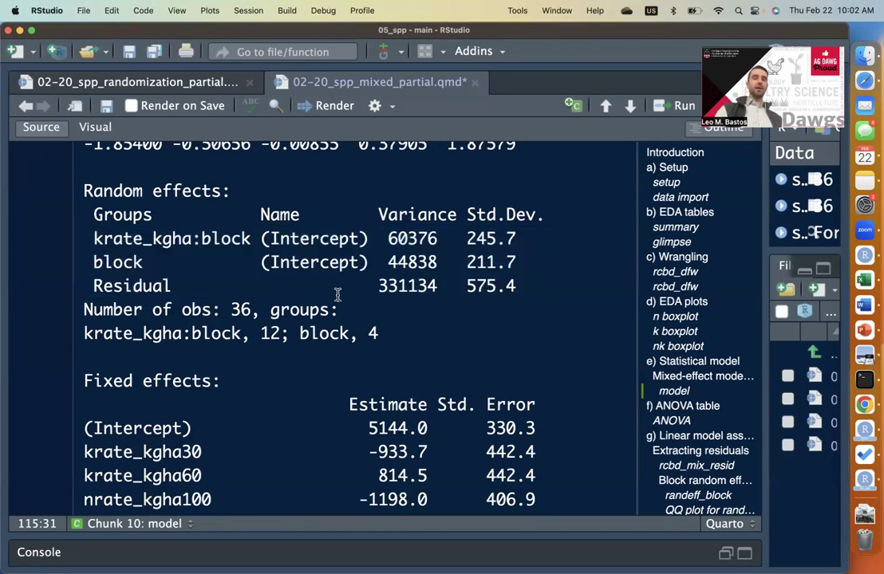
pyautogui.moveTo(90, 223); pyautogui.dragTo(548, 254)
pyautogui.click(475, 269)
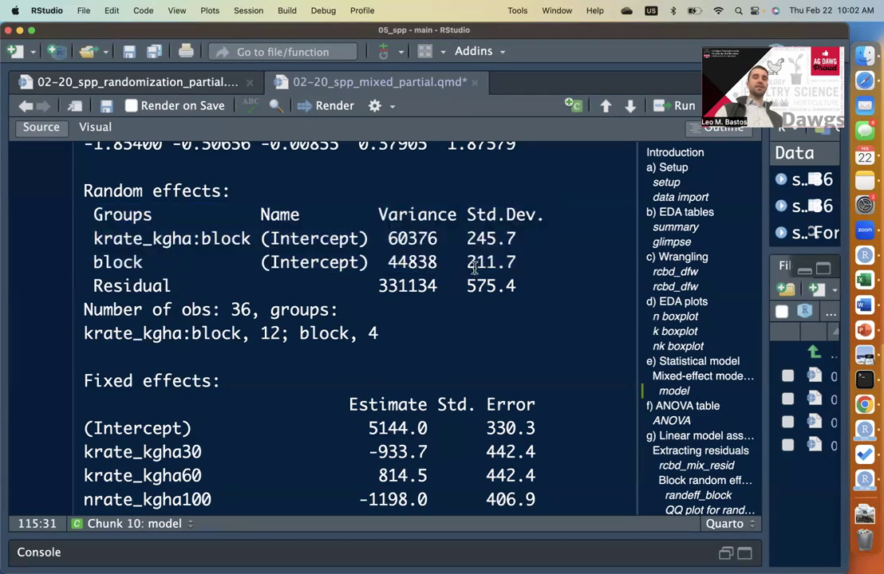
pyautogui.moveTo(96, 238); pyautogui.dragTo(533, 269)
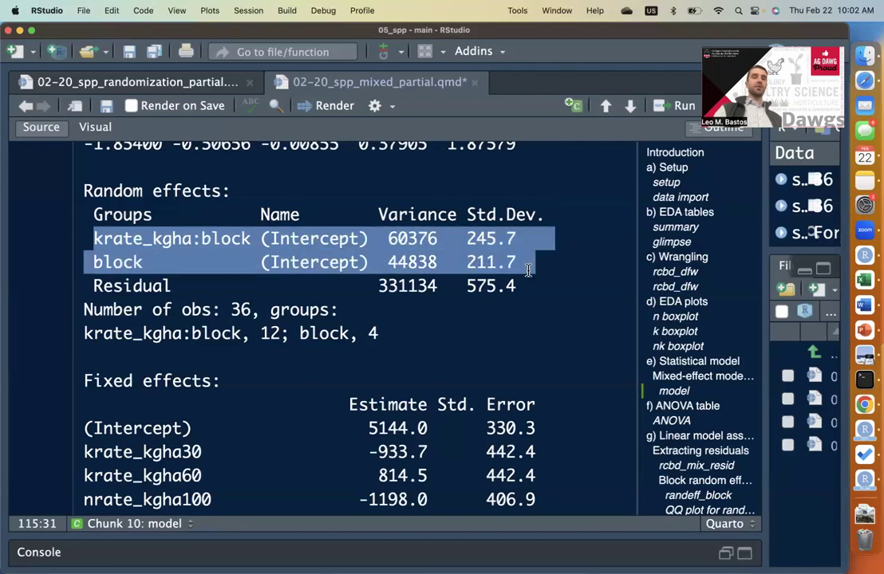
pyautogui.click(528, 270)
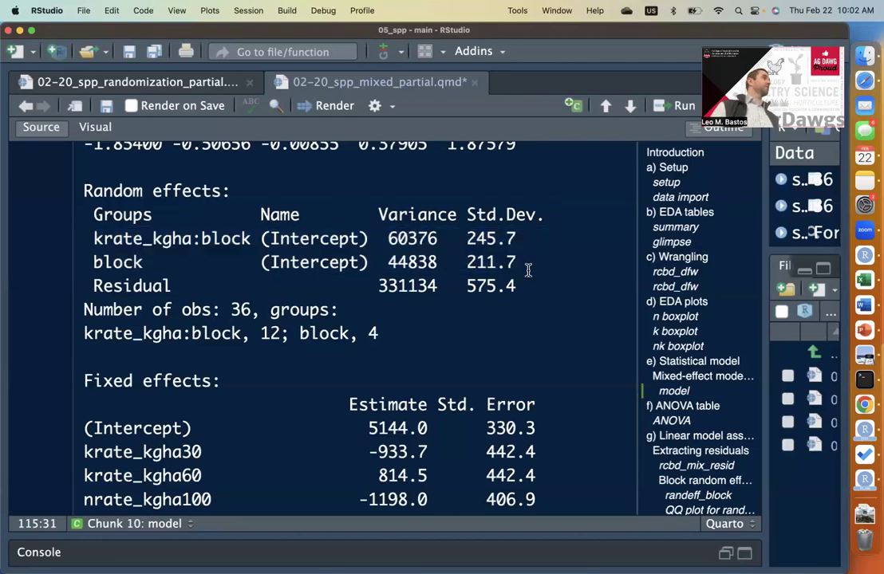
# Examine the Residual row's variance against the block and krate_kgha:block rows in the summary's Random effects table
pyautogui.tripleClick(302, 285)
pyautogui.click(365, 298)
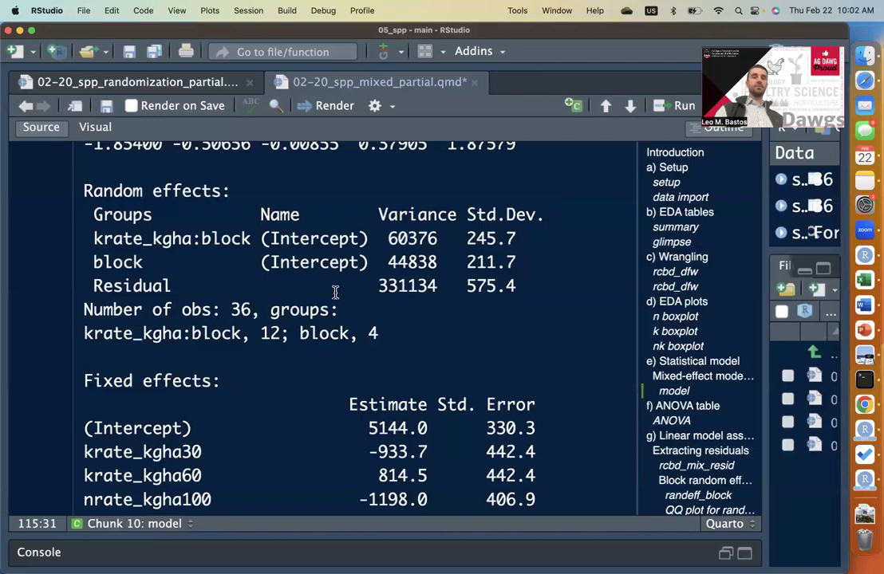
pyautogui.tripleClick(335, 292)
pyautogui.click(321, 282)
pyautogui.scroll(-1, 395, 378)
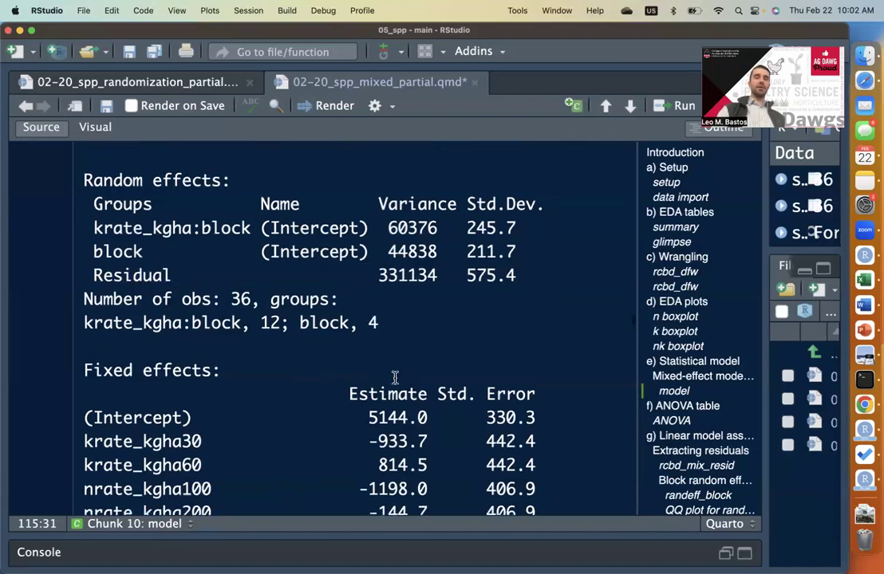
pyautogui.tripleClick(335, 279)
pyautogui.scroll(-5, 381, 351)
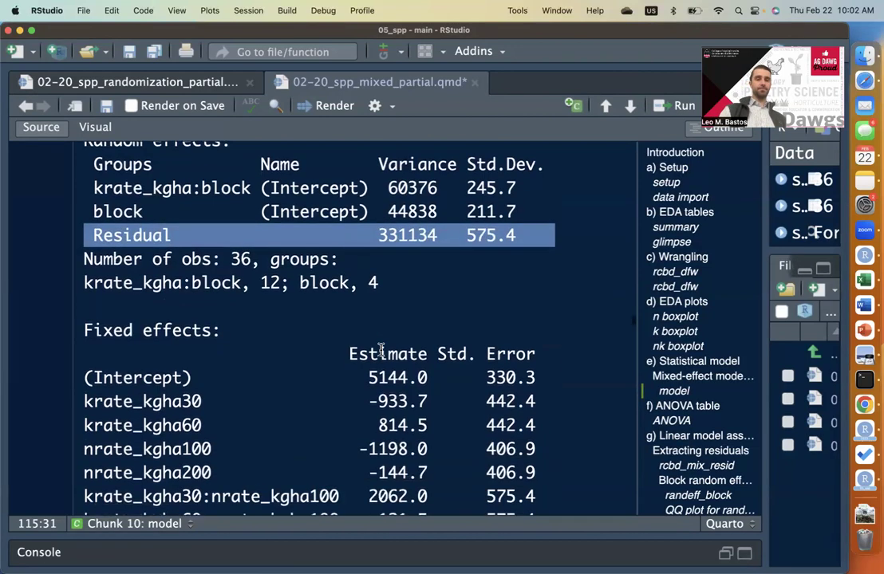
# Examine the estimates in the summary's Fixed effects table, from the intercept through the krate_kgha and nrate_kgha terms
pyautogui.moveTo(86, 214); pyautogui.dragTo(506, 430)
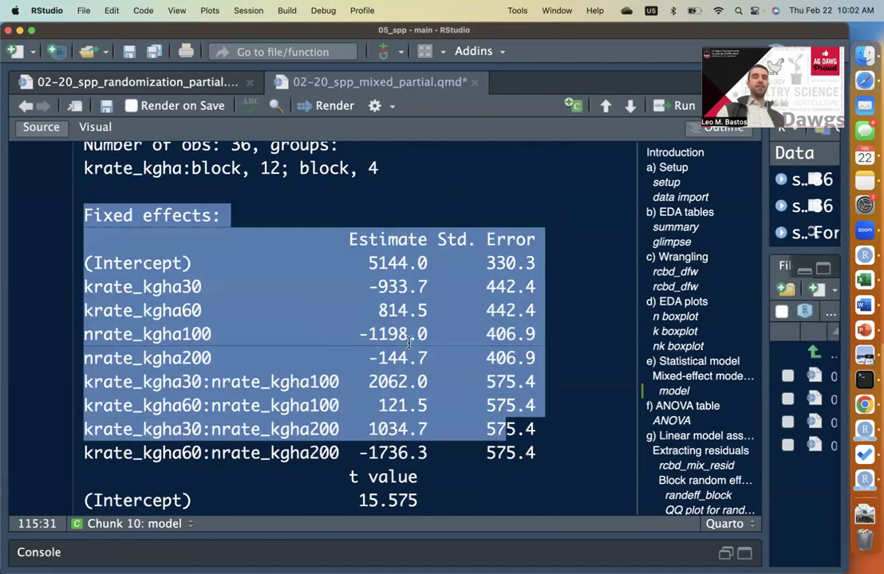
pyautogui.click(410, 342)
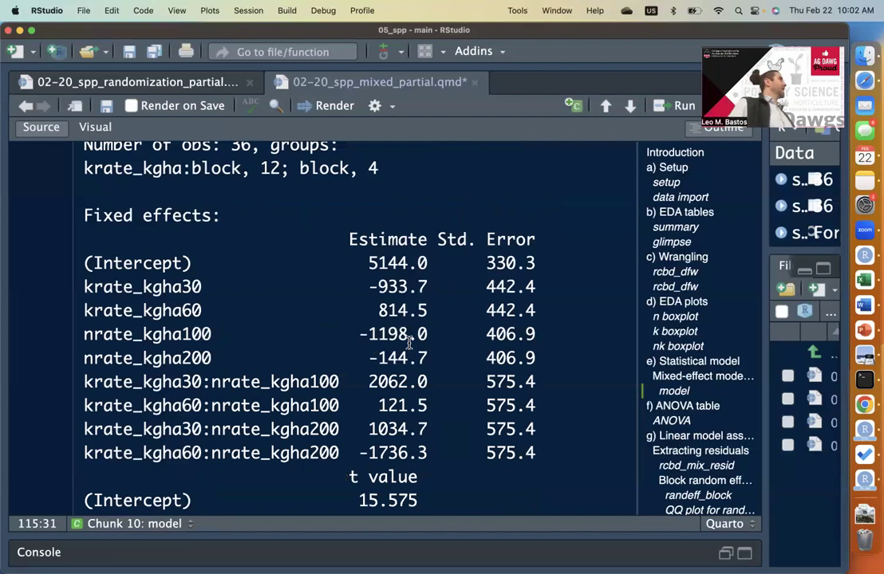
pyautogui.doubleClick(398, 263)
pyautogui.doubleClick(403, 286)
pyautogui.click(403, 310)
pyautogui.scroll(-1, 409, 365)
pyautogui.scroll(-1, 408, 366)
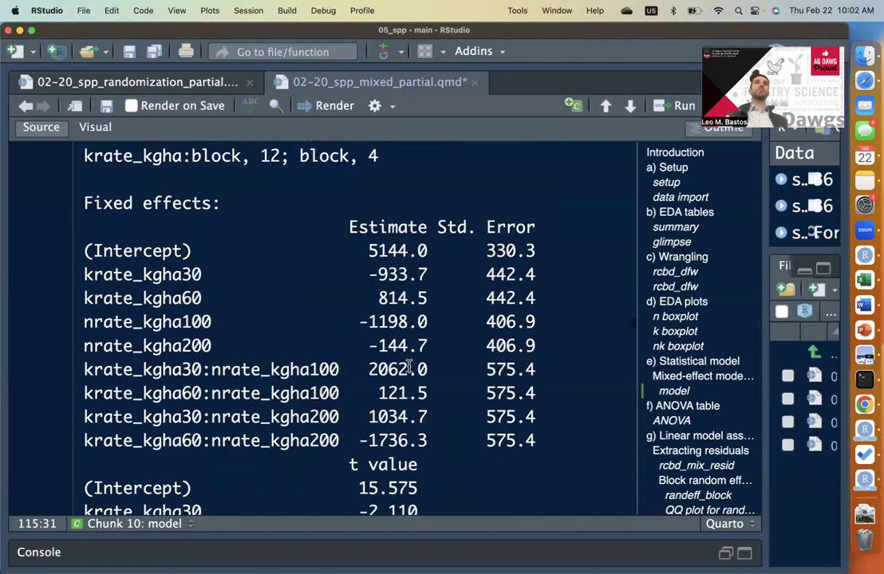
pyautogui.scroll(1, 408, 365)
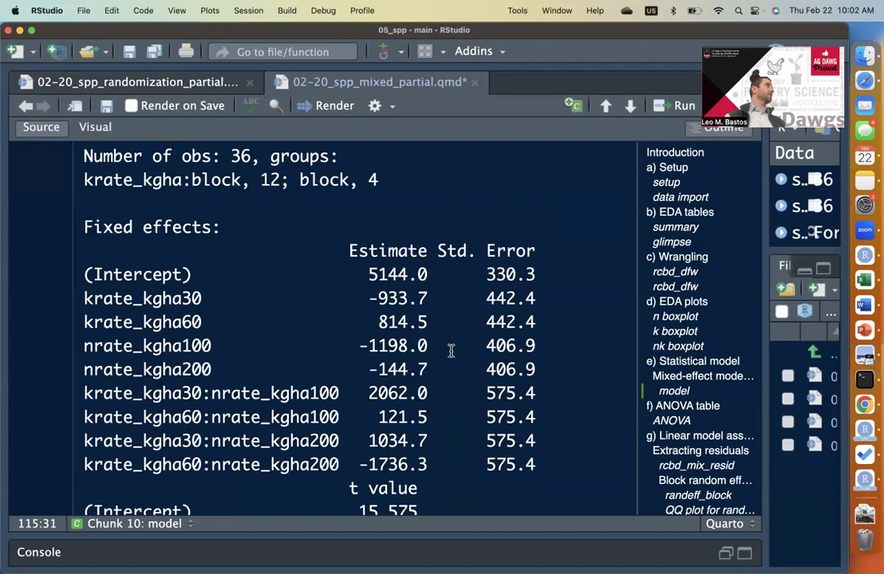
pyautogui.scroll(-1, 451, 352)
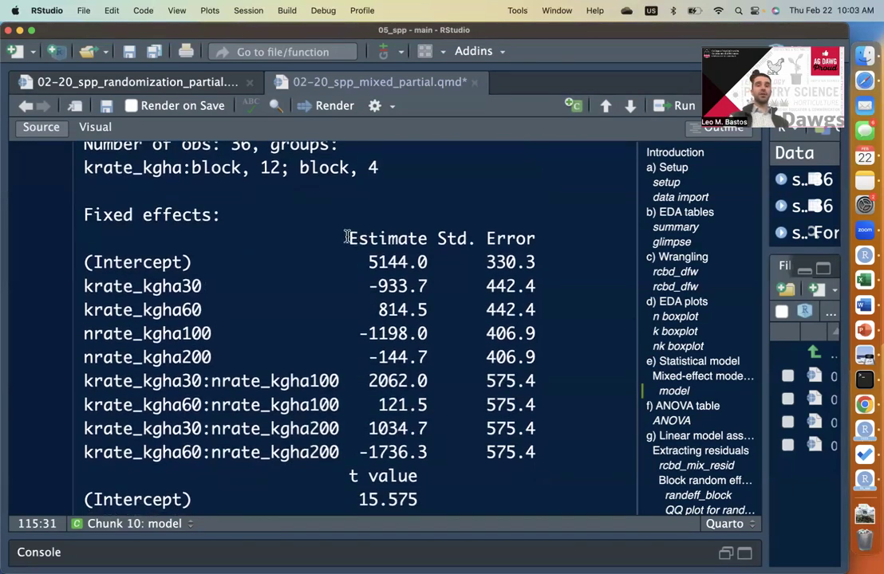
# Review the Estimate and Std. Error columns and the t values of the fixed effects
pyautogui.moveTo(352, 237); pyautogui.dragTo(486, 423)
pyautogui.click(462, 438)
pyautogui.scroll(-10, 462, 438)
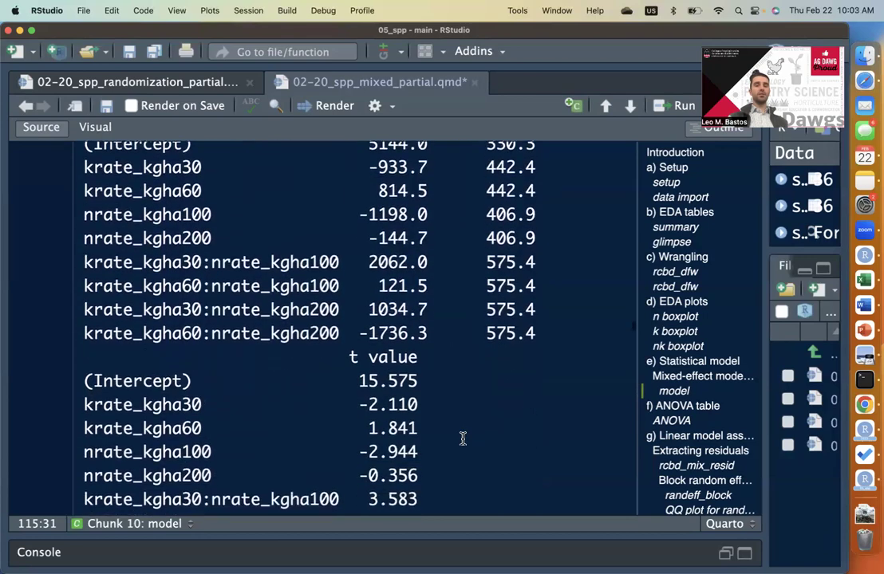
pyautogui.scroll(2, 462, 439)
pyautogui.scroll(-10, 462, 438)
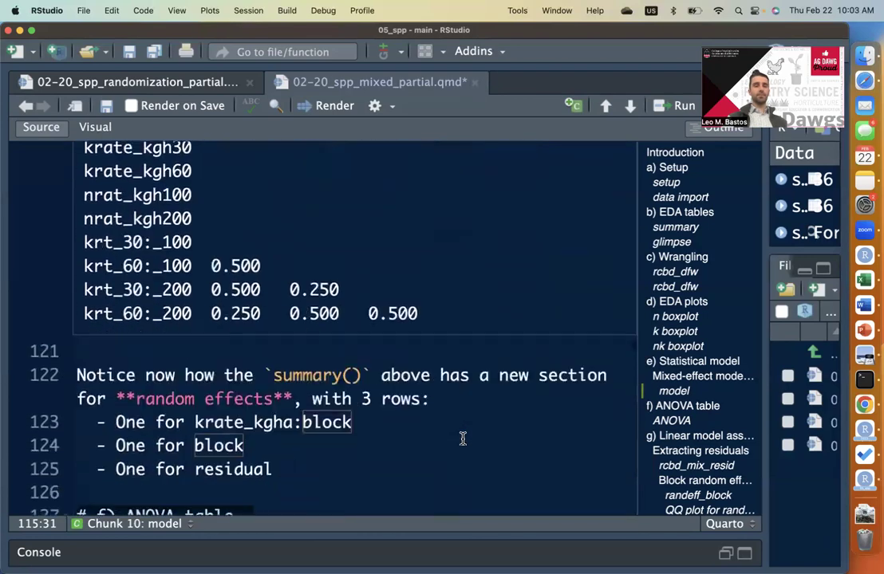
# Read the note below the summary that lists the three random-effects rows
pyautogui.click(426, 377)
pyautogui.scroll(-1, 450, 411)
pyautogui.click(424, 391)
pyautogui.scroll(-2, 425, 390)
pyautogui.click(361, 351)
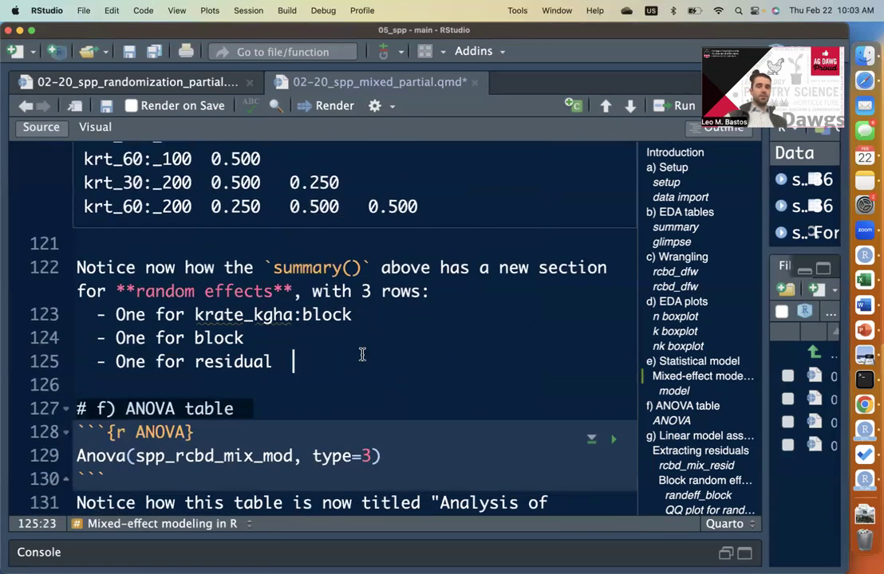
# Run the ANOVA chunk to produce the type 3 table for spp_rcbd_mix_mod
pyautogui.scroll(-5, 362, 354)
pyautogui.click(458, 328)
pyautogui.scroll(-1, 459, 325)
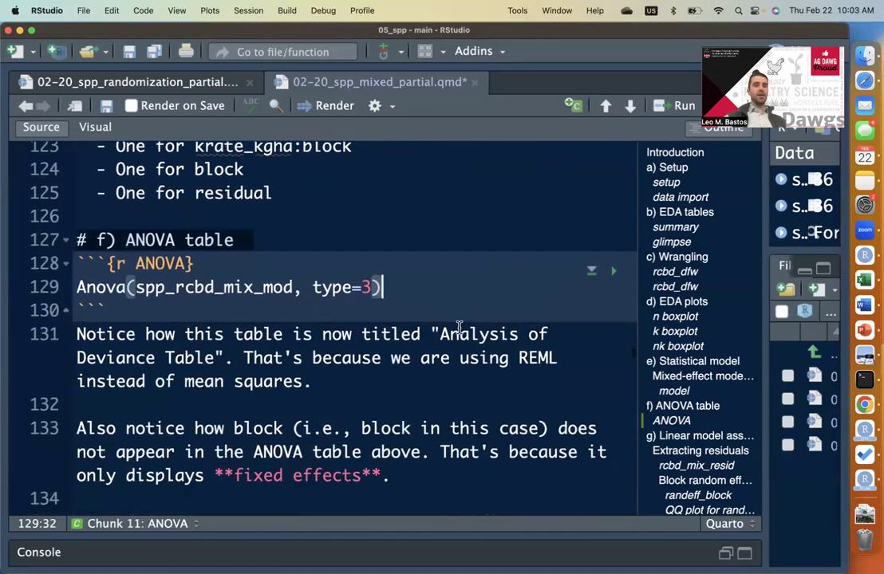
pyautogui.click(613, 271)
pyautogui.click(445, 266)
pyautogui.scroll(-3, 340, 328)
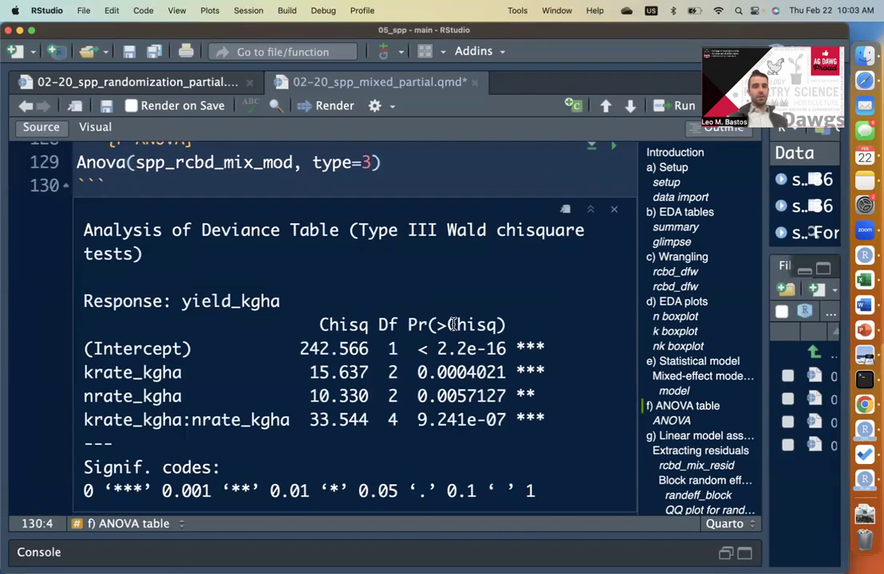
# Read the notes under the ANOVA output on the Analysis of Deviance title, block's absence and the interaction term
pyautogui.scroll(1, 453, 324)
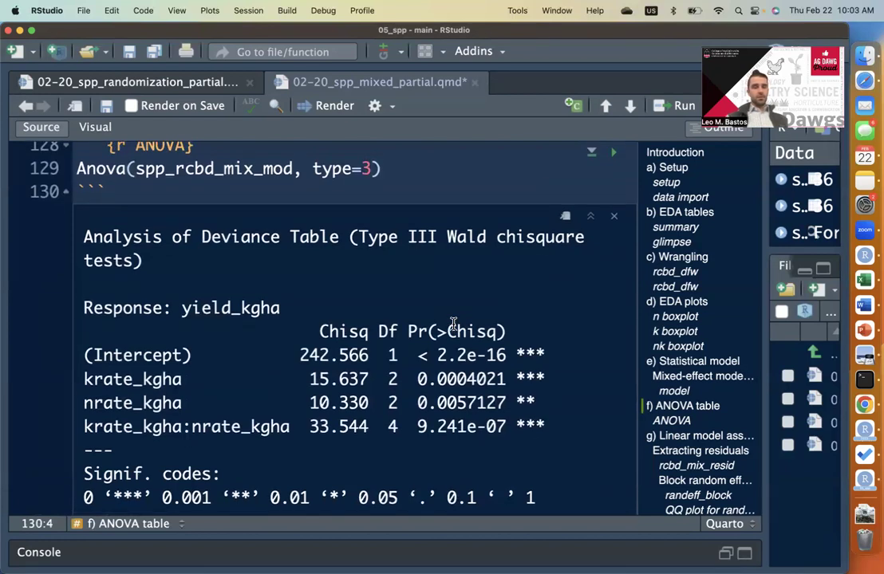
pyautogui.scroll(-5, 452, 324)
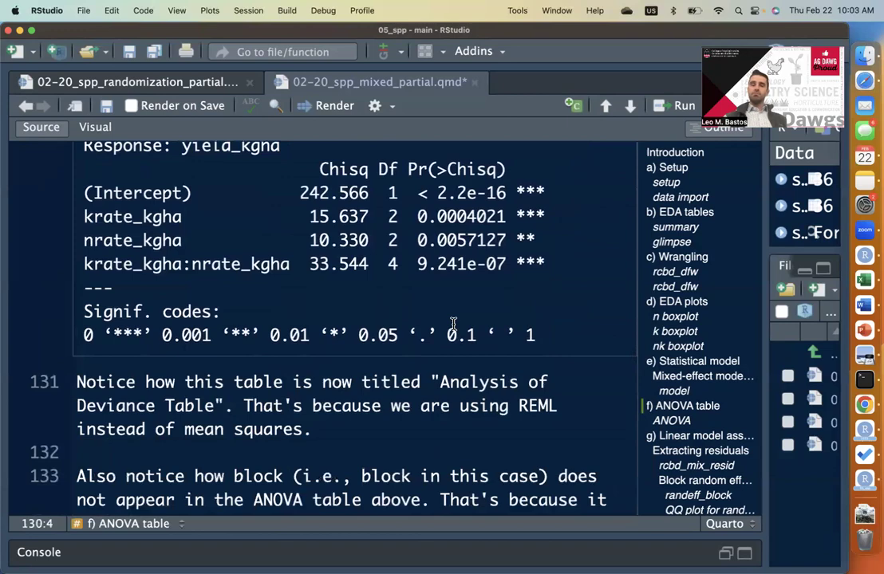
pyautogui.scroll(-4, 453, 324)
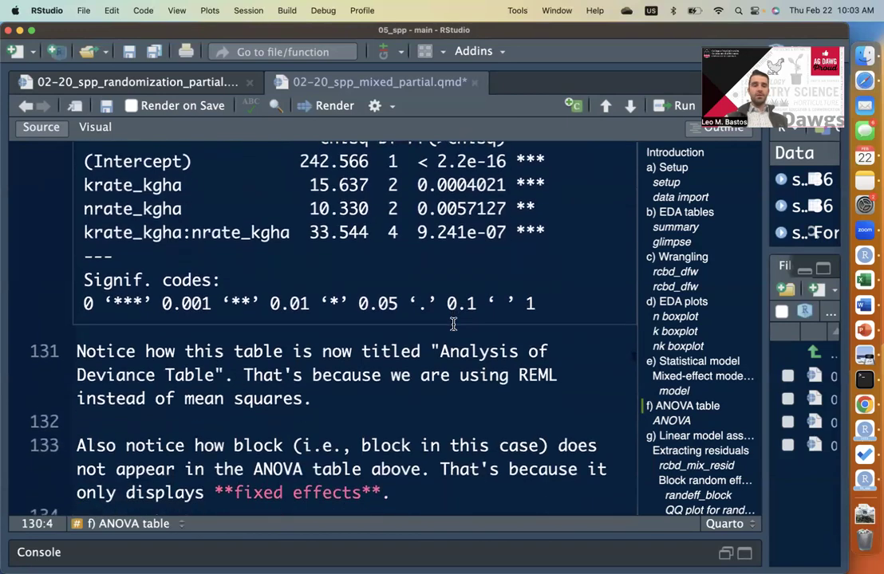
pyautogui.scroll(-3, 453, 324)
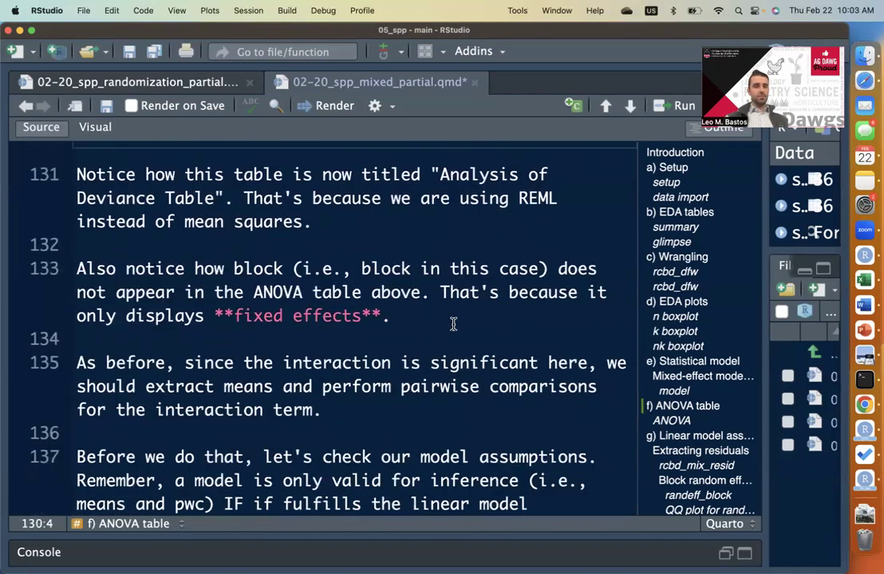
pyautogui.scroll(1, 453, 324)
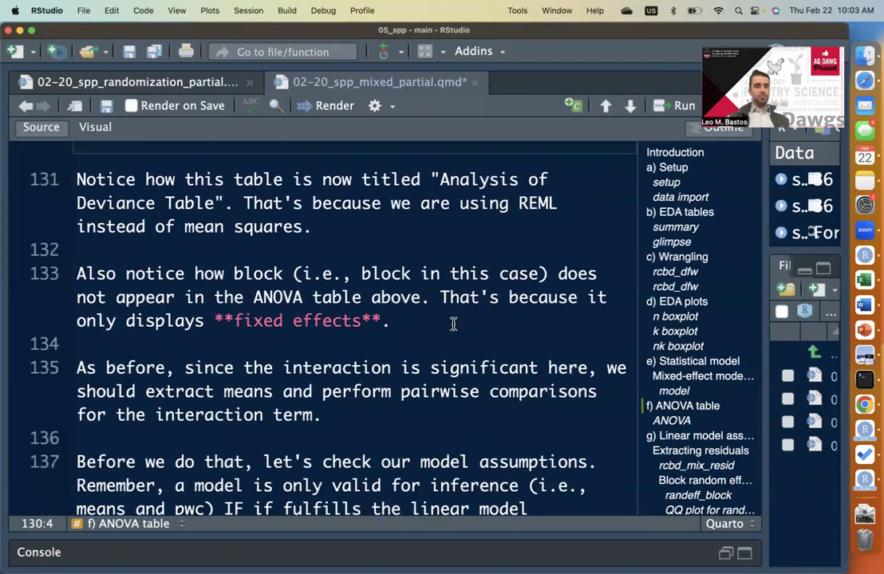
pyautogui.scroll(8, 452, 324)
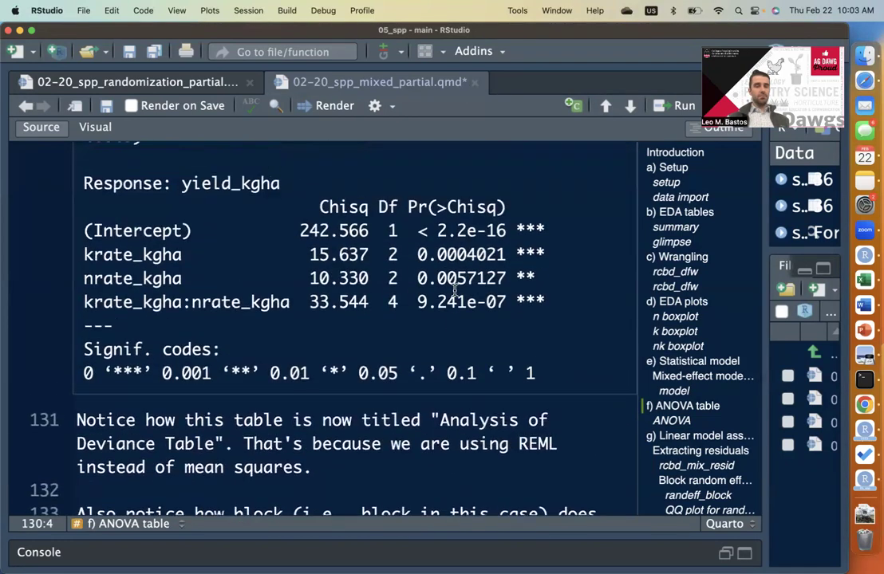
# Examine the p-values of the krate_kgha, nrate_kgha and interaction rows in the Analysis of Deviance table
pyautogui.tripleClick(455, 292)
pyautogui.click(454, 292)
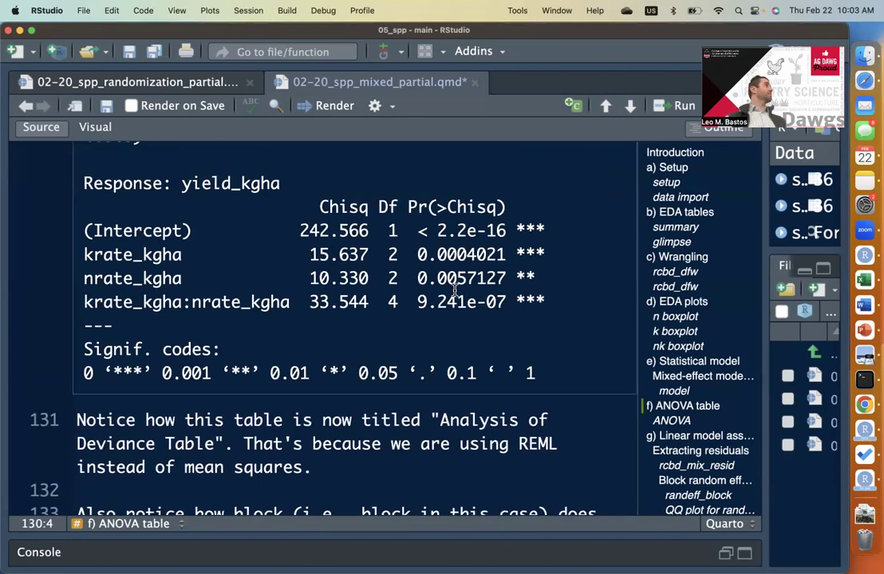
pyautogui.tripleClick(455, 292)
pyautogui.click(455, 292)
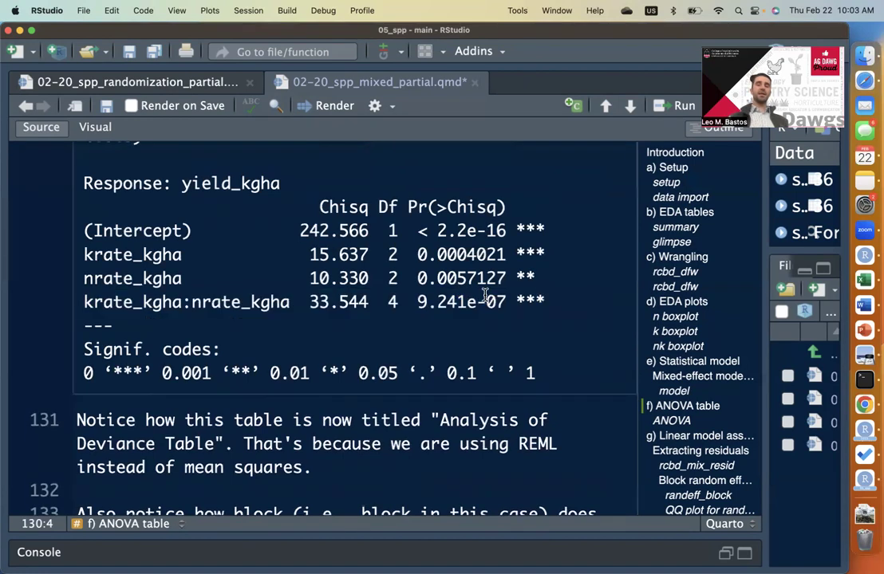
pyautogui.scroll(1, 463, 292)
pyautogui.tripleClick(484, 293)
pyautogui.click(484, 293)
pyautogui.doubleClick(484, 293)
pyautogui.click(485, 294)
pyautogui.moveTo(77, 261); pyautogui.dragTo(541, 289)
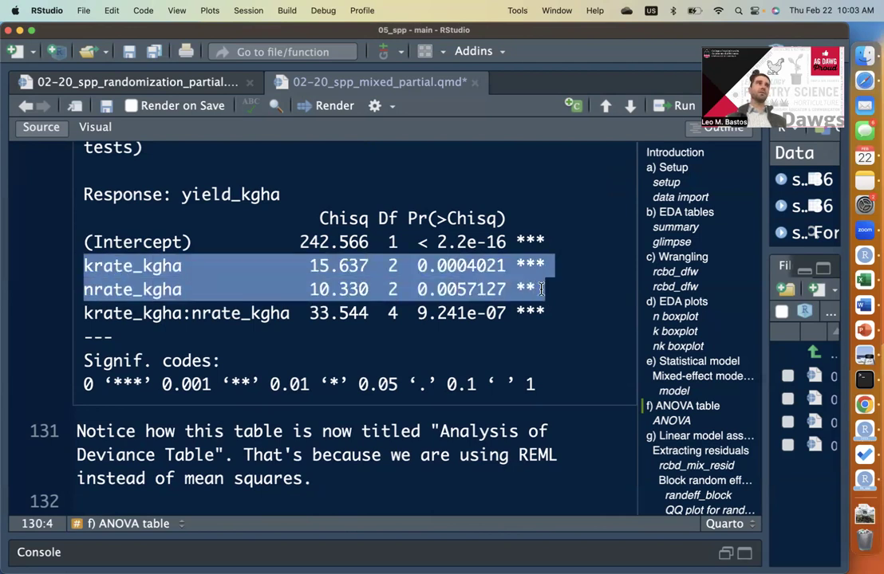
pyautogui.click(541, 288)
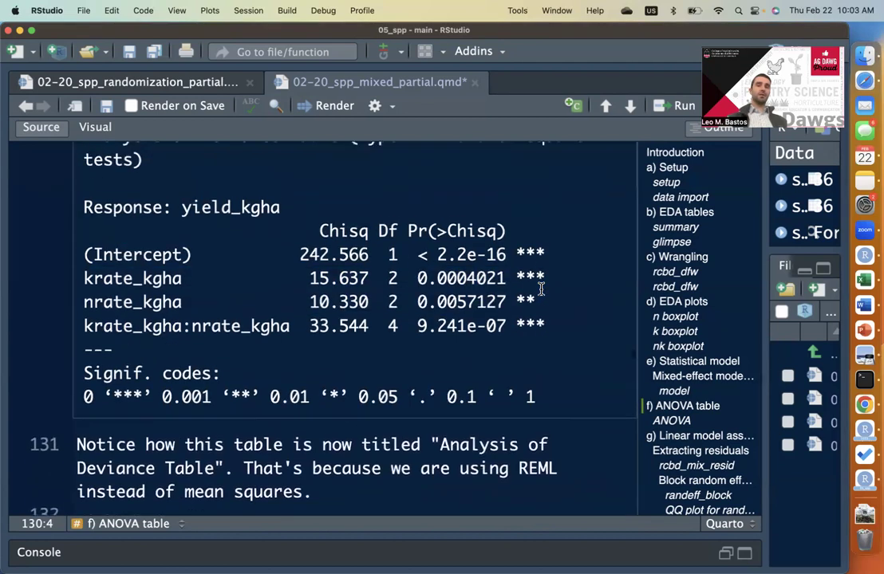
# Compare the Anova call on spp_rcbd_mix_mod with the degrees of freedom and tests in its output table
pyautogui.scroll(3, 538, 290)
pyautogui.click(389, 169)
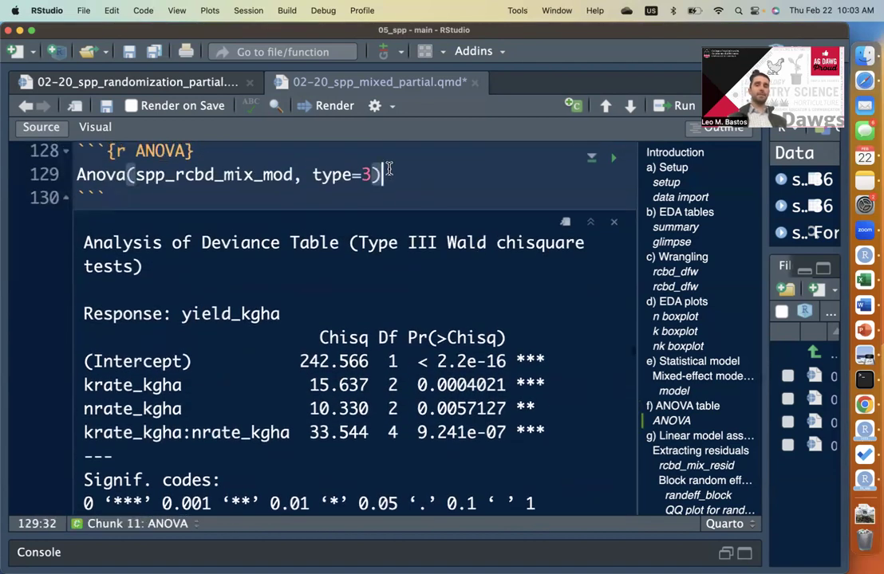
pyautogui.scroll(1, 389, 169)
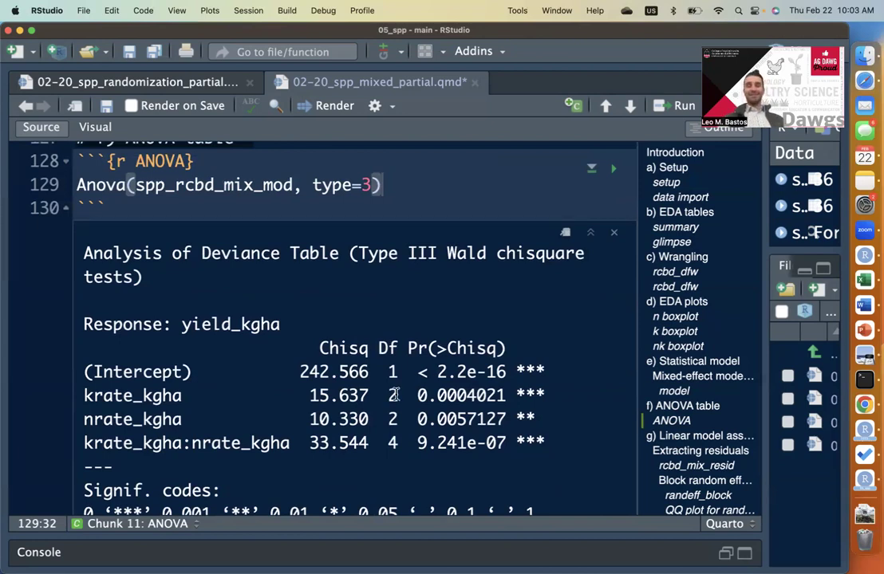
pyautogui.scroll(-2, 435, 391)
pyautogui.scroll(-1, 433, 407)
pyautogui.scroll(5, 433, 407)
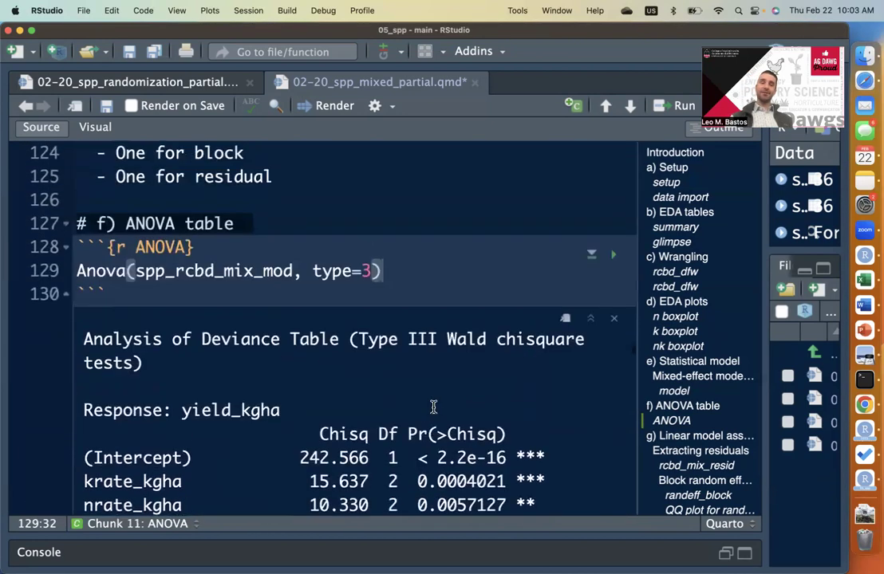
# Widen the Environment and Files panes and save 02-20_spp_mixed_partial.qmd
pyautogui.moveTo(766, 248); pyautogui.dragTo(691, 253)
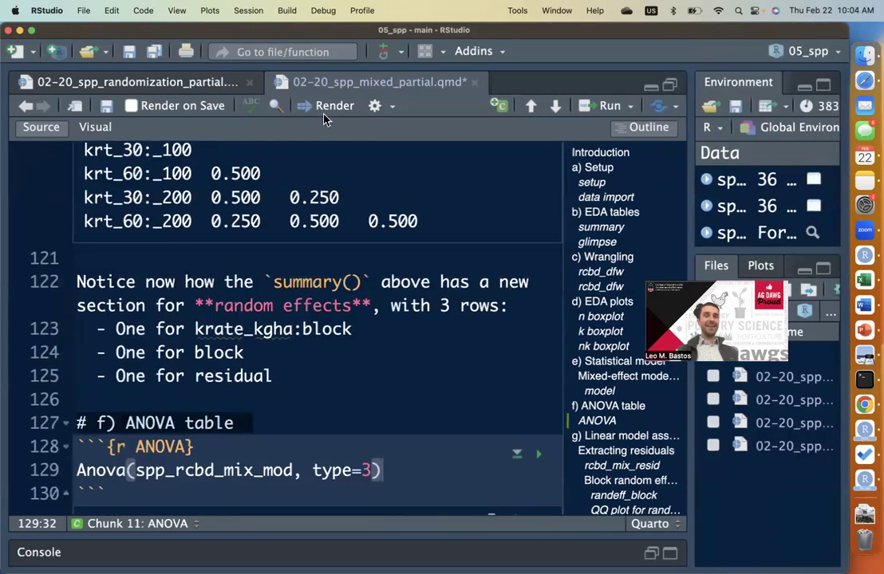
pyautogui.click(130, 54)
pyautogui.scroll(10, 209, 222)
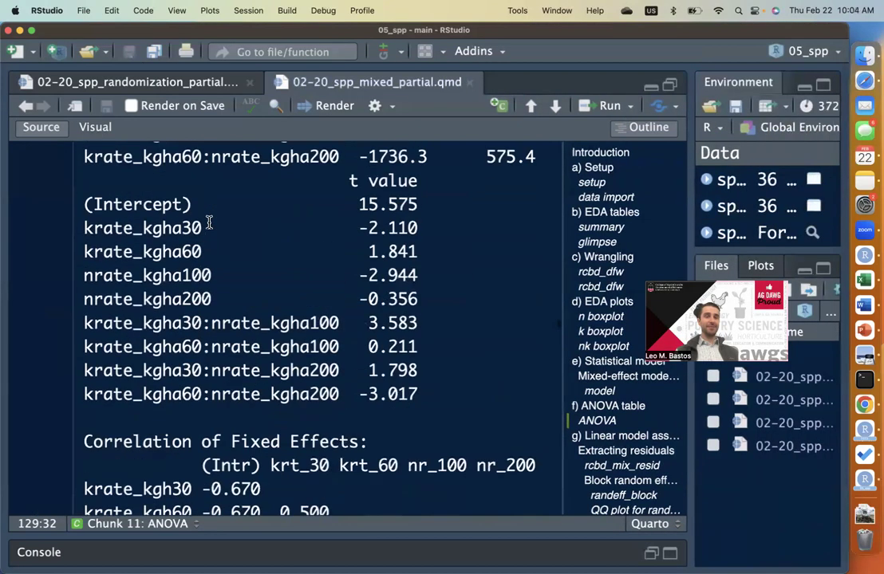
# Restart the R session to clear the environment
pyautogui.scroll(5, 209, 223)
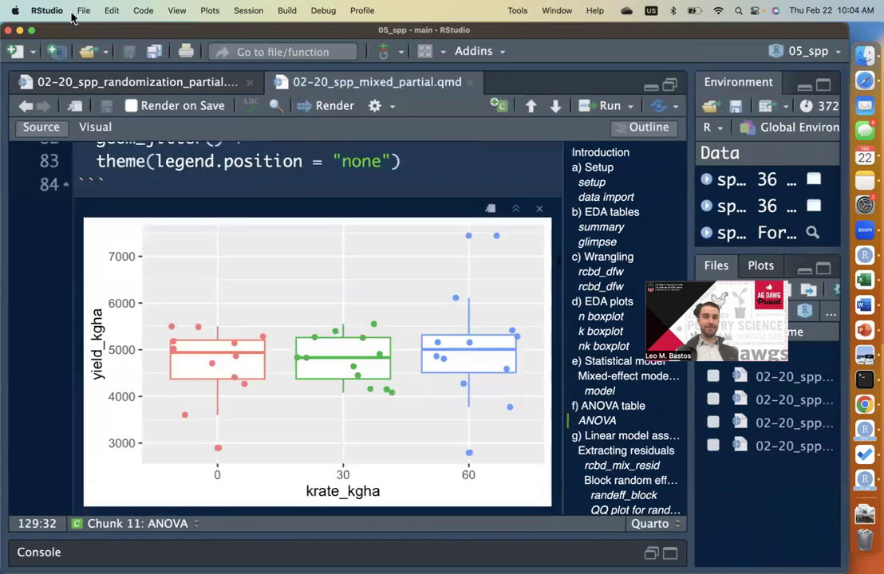
pyautogui.click(174, 11)
pyautogui.moveTo(146, 12)
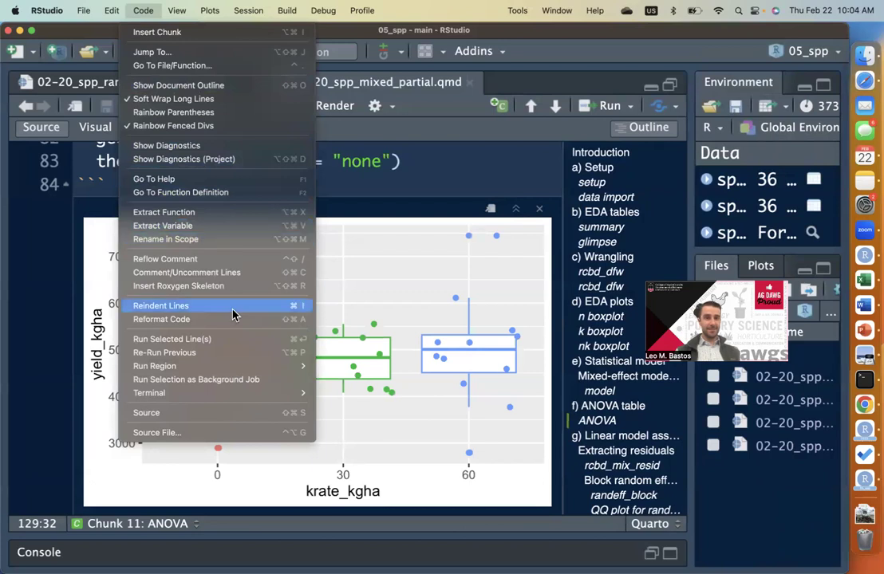
pyautogui.moveTo(357, 11)
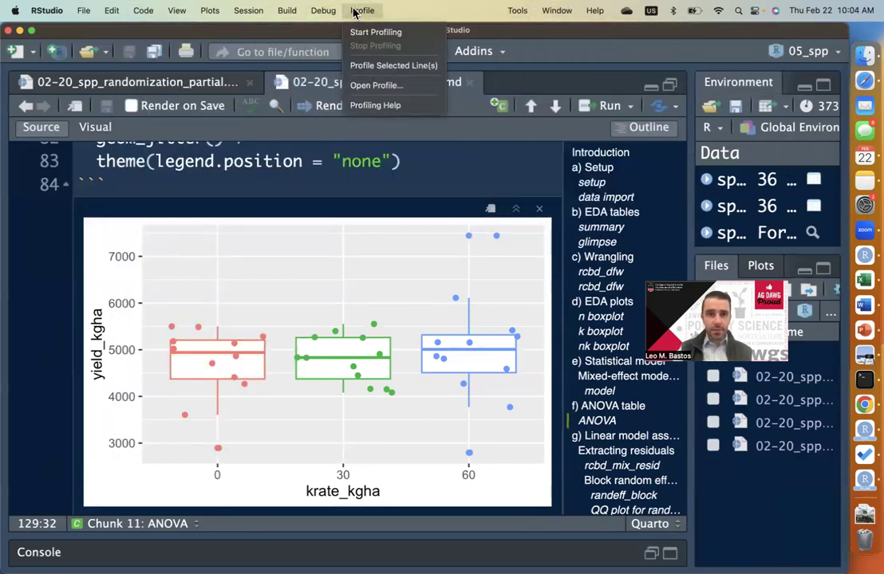
pyautogui.moveTo(248, 10)
pyautogui.click(257, 86)
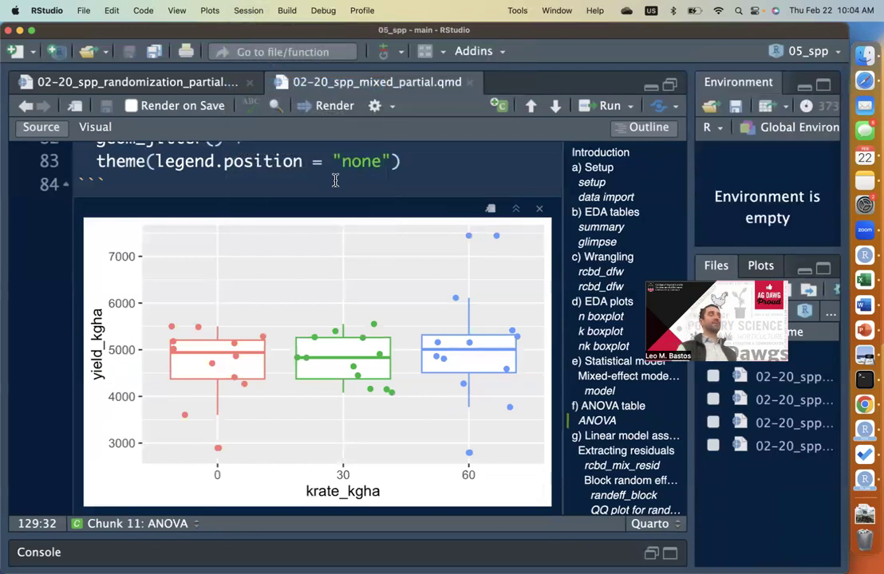
# Review the k boxplot, wrangling summary, setup and data import chunks and the note on design-based analysis
pyautogui.scroll(1, 444, 327)
pyautogui.scroll(3, 444, 327)
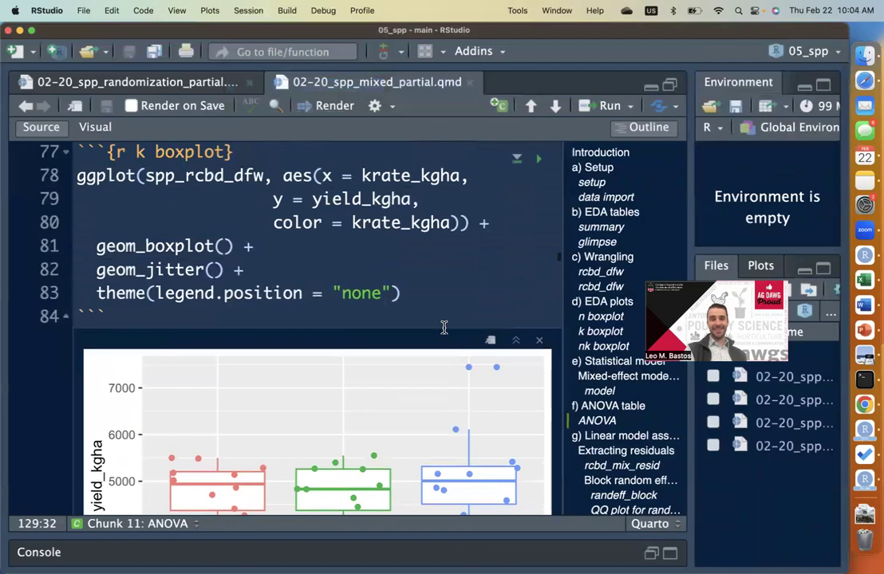
pyautogui.scroll(-10, 444, 327)
pyautogui.scroll(20, 444, 327)
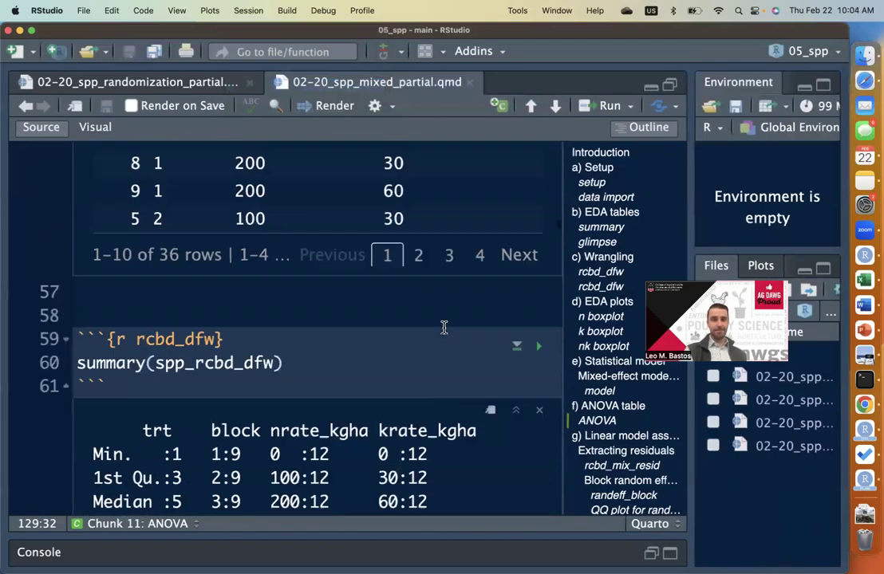
pyautogui.scroll(5, 443, 327)
pyautogui.scroll(-8, 443, 328)
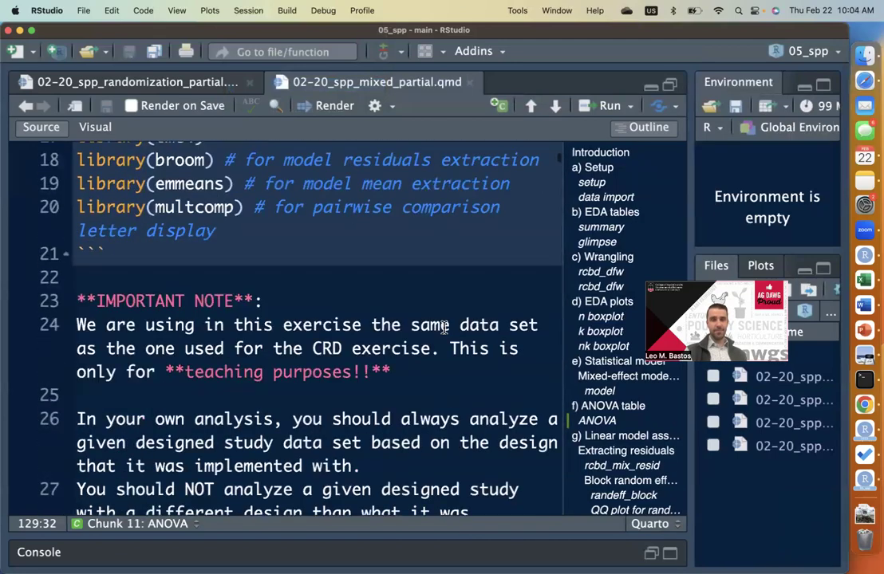
pyautogui.scroll(4, 444, 327)
pyautogui.scroll(-10, 443, 327)
pyautogui.click(404, 411)
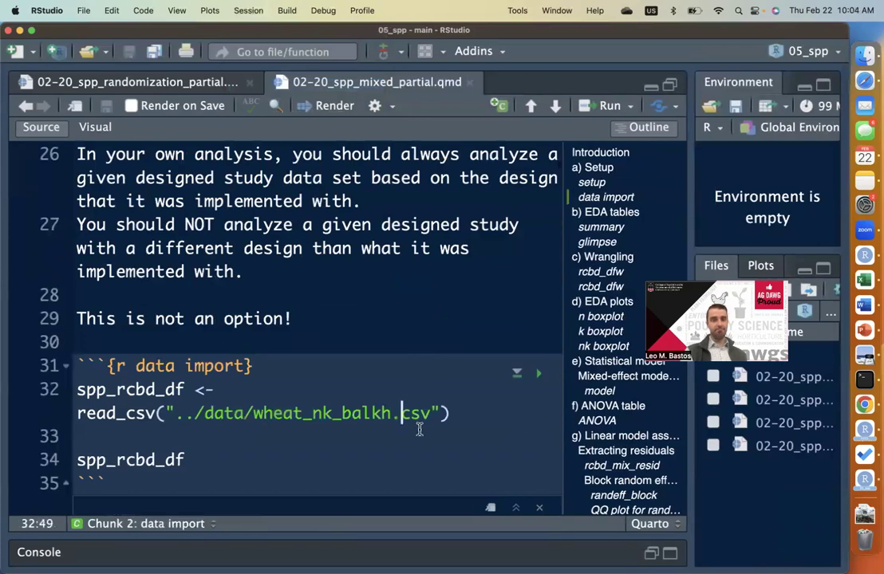
# Review the observation counts, the N and K boxplot chunks and the spp_rcbd_mix_mod model chunk with its contrasts option
pyautogui.scroll(-20, 418, 414)
pyautogui.scroll(-10, 419, 431)
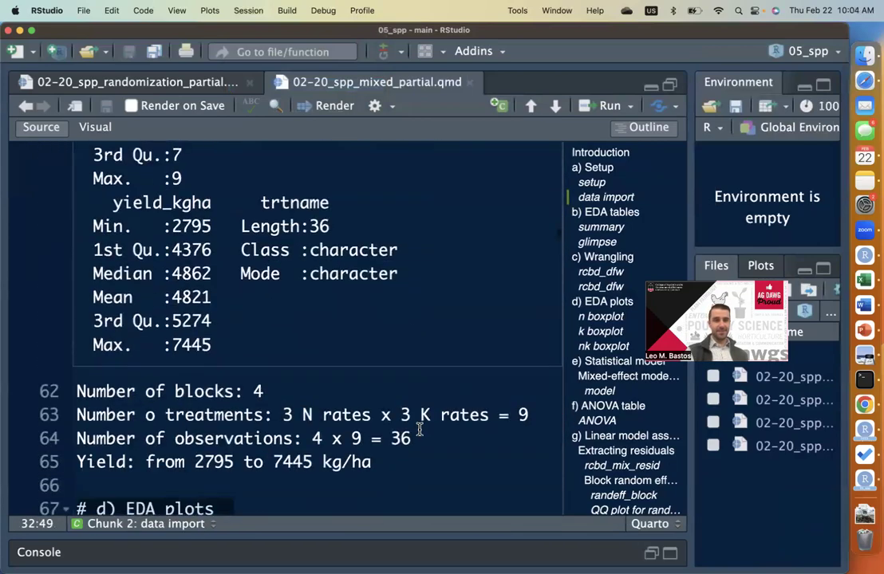
pyautogui.scroll(2, 419, 430)
pyautogui.scroll(-6, 419, 431)
pyautogui.scroll(-5, 419, 431)
pyautogui.click(410, 315)
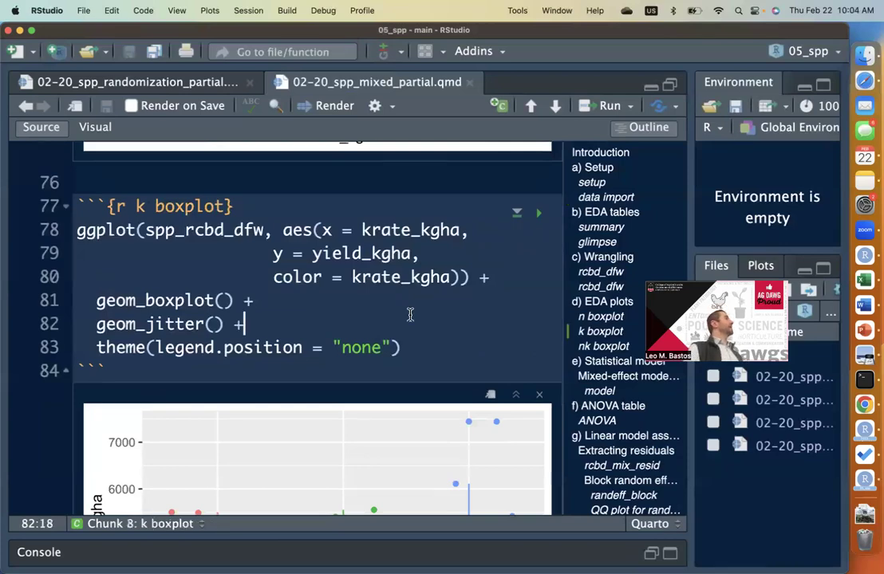
pyautogui.scroll(-10, 410, 315)
pyautogui.scroll(-15, 410, 316)
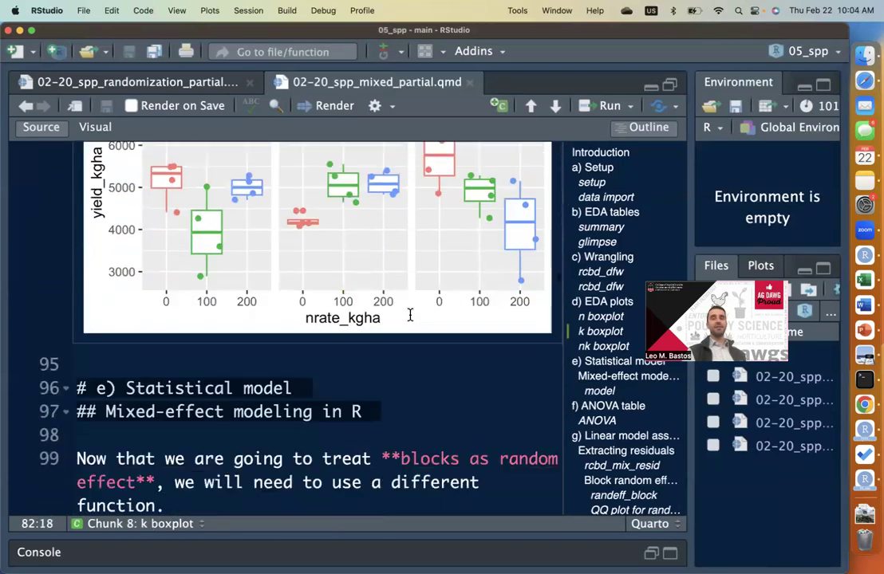
pyautogui.click(341, 271)
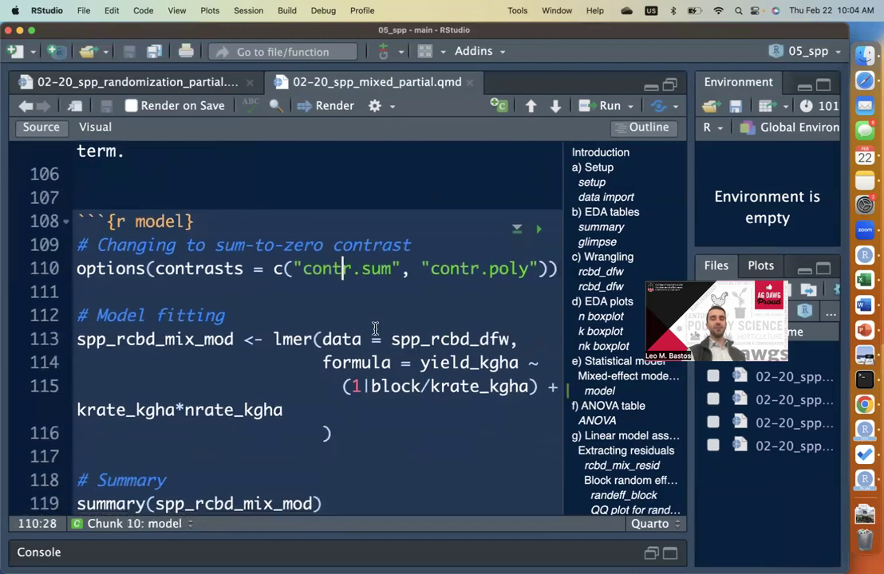
# Run all chunks above the ANOVA chunk, then run the ANOVA chunk to regenerate its table
pyautogui.scroll(-15, 375, 330)
pyautogui.scroll(-20, 375, 329)
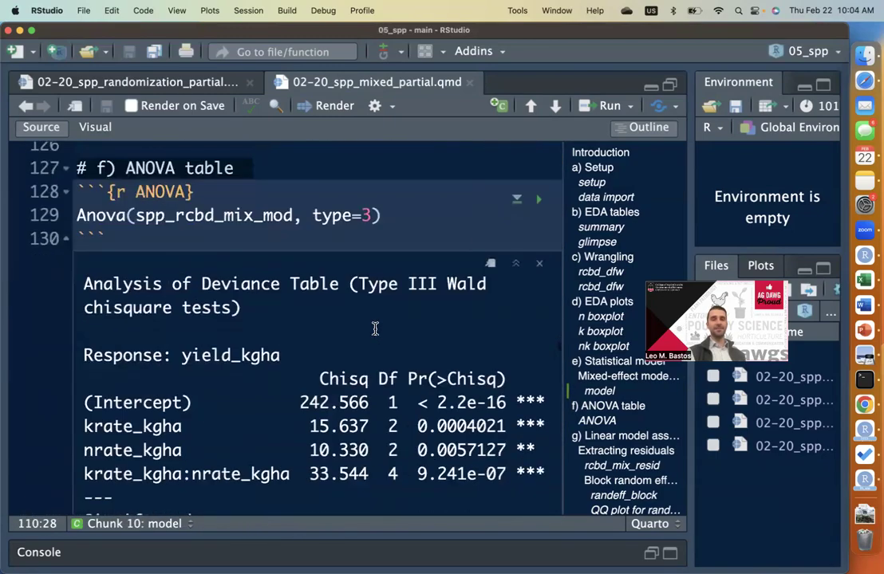
pyautogui.click(517, 199)
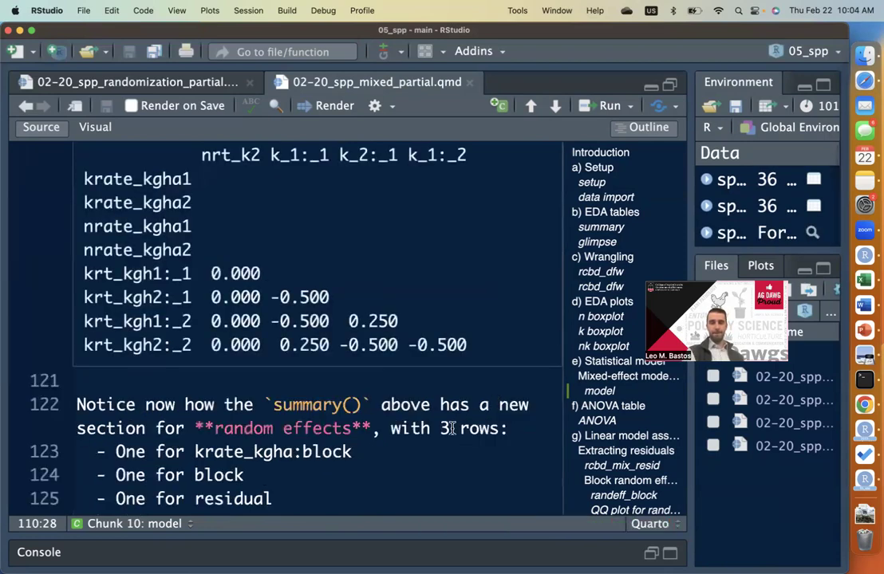
pyautogui.scroll(-8, 414, 450)
pyautogui.click(539, 247)
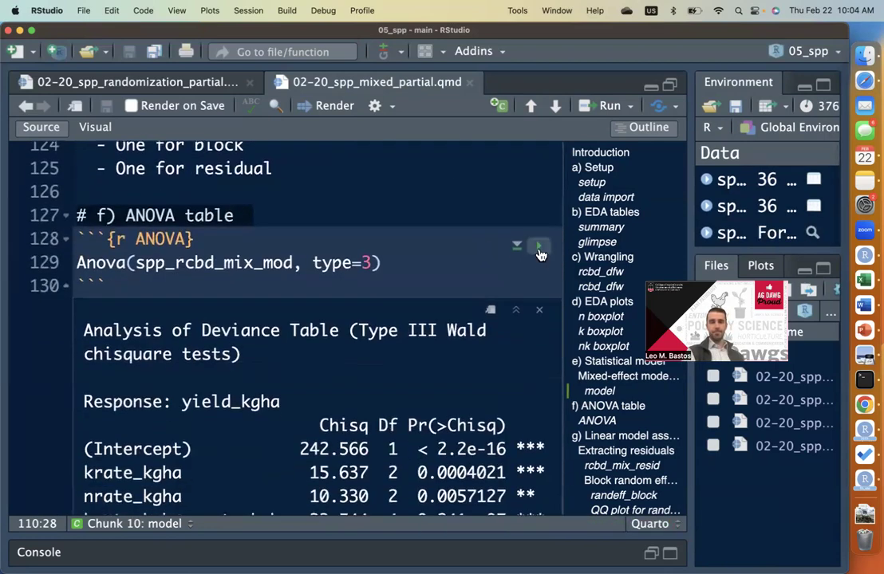
pyautogui.scroll(-3, 482, 298)
pyautogui.scroll(-5, 483, 298)
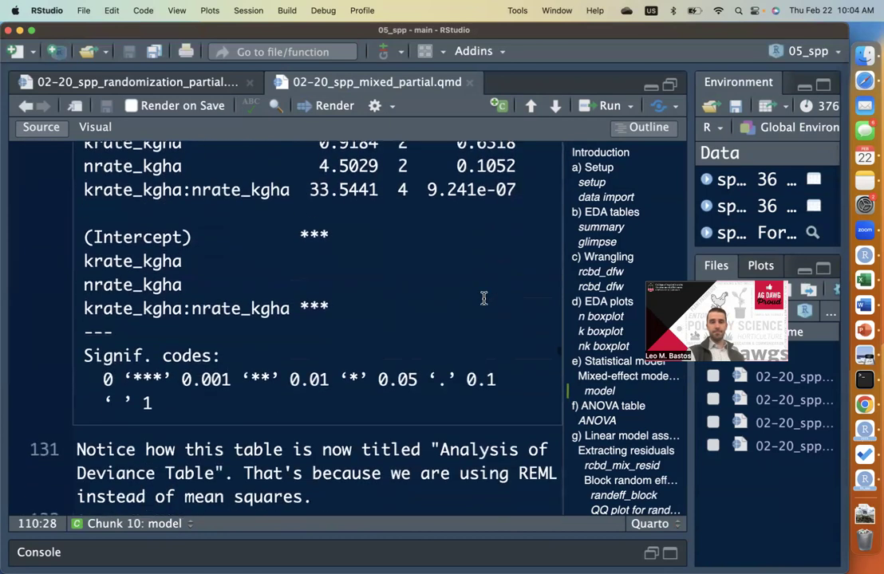
pyautogui.scroll(2, 484, 298)
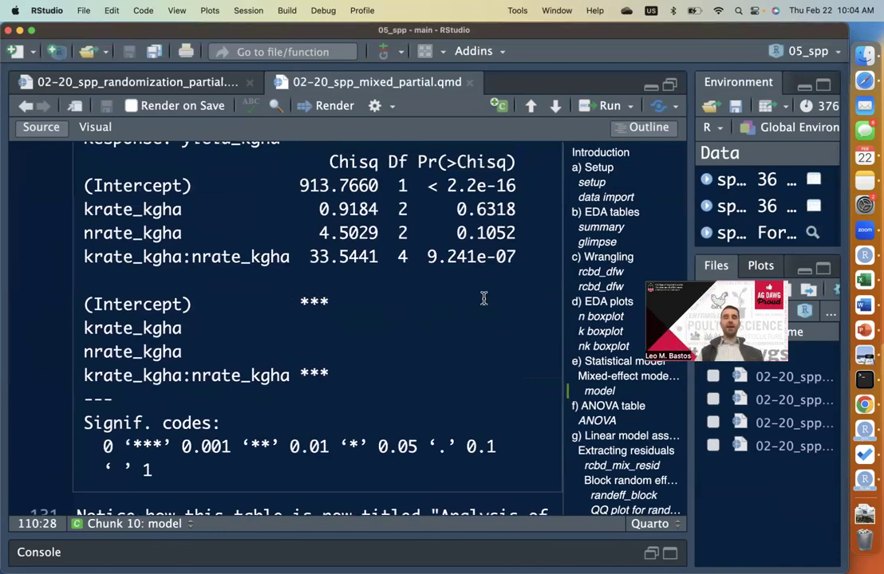
# Highlight and examine the contr.sum setting in the contrasts option of the model chunk
pyautogui.scroll(20, 483, 298)
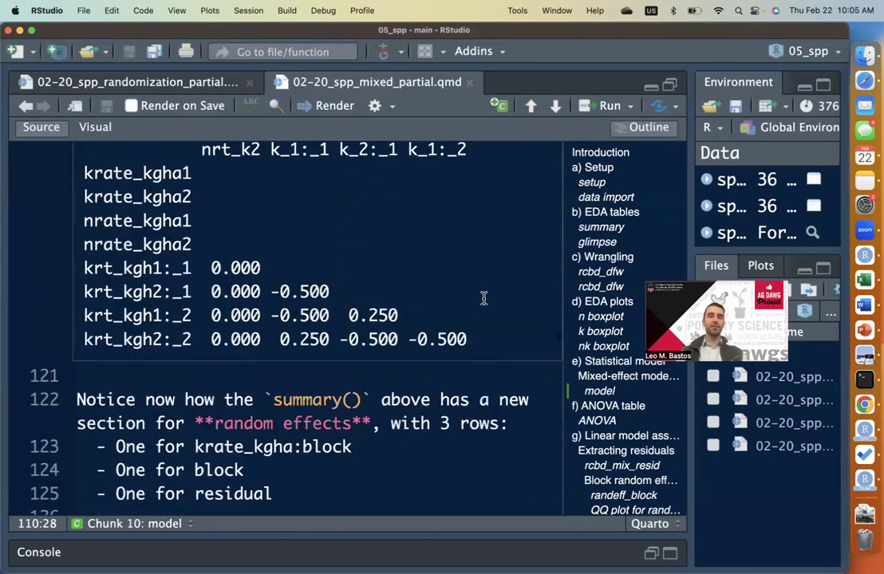
pyautogui.scroll(12, 484, 298)
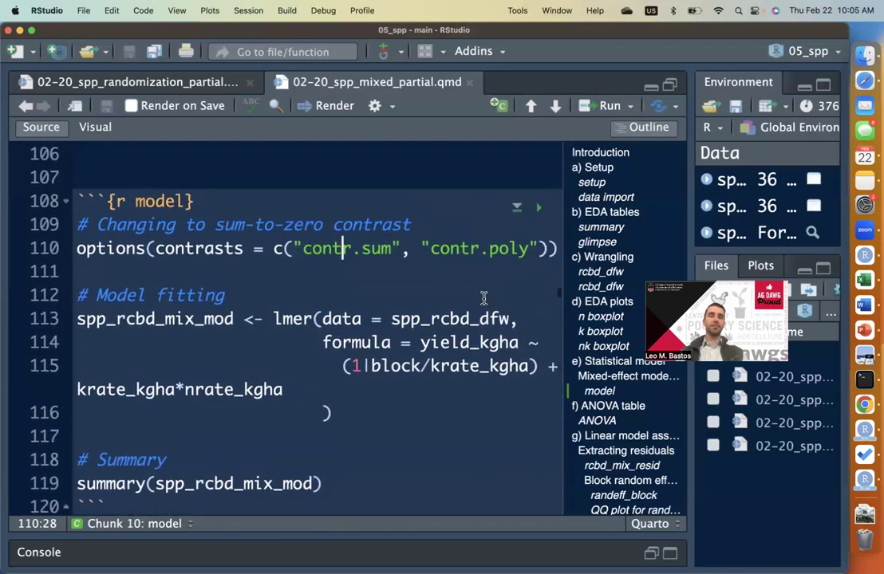
pyautogui.click(363, 252)
pyautogui.doubleClick(363, 260)
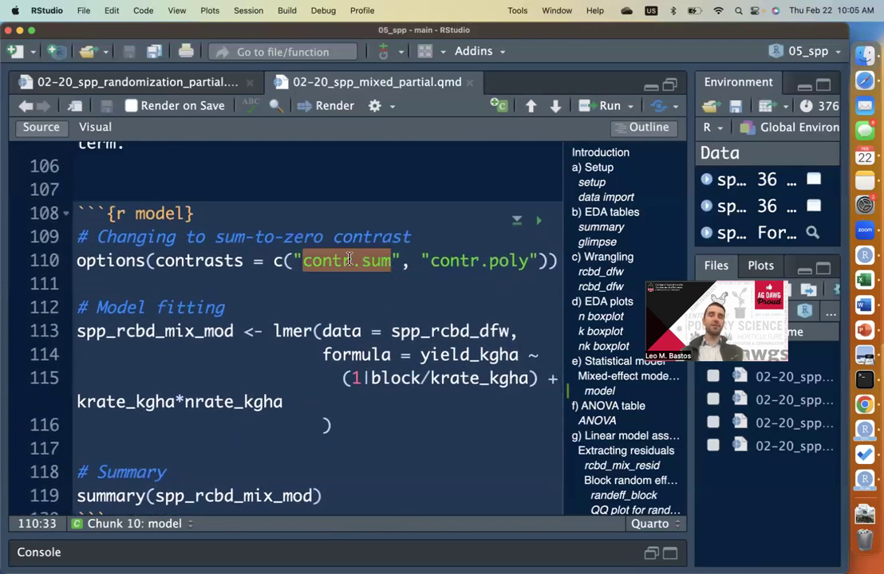
pyautogui.press('Left')
pyautogui.press('Left')
pyautogui.press('Left')
pyautogui.press('Left')
pyautogui.press('Left')
pyautogui.press('Left')
pyautogui.press('Left')
pyautogui.press('Left')
pyautogui.press('Left')
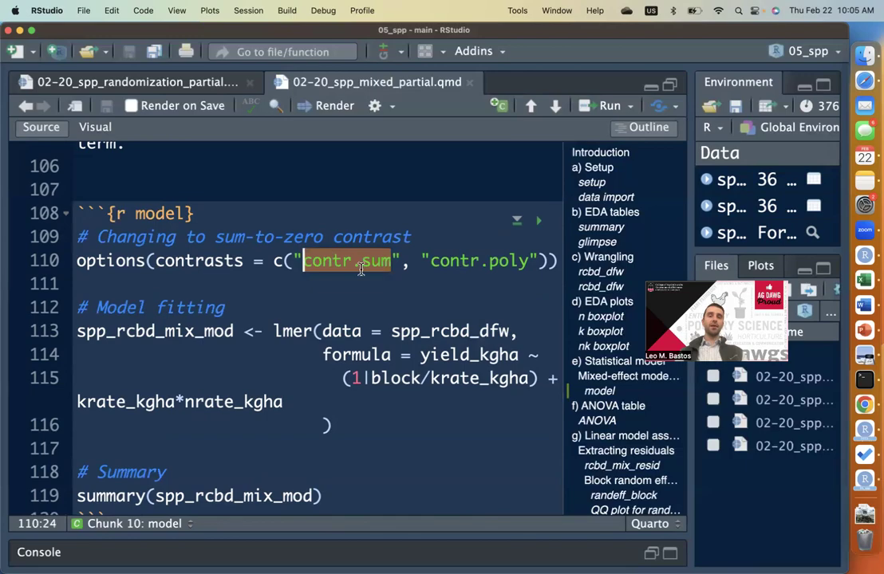
pyautogui.click(361, 264)
# Return to the ANOVA chunk and widen the source editor pane
pyautogui.scroll(-20, 382, 327)
pyautogui.scroll(-15, 381, 327)
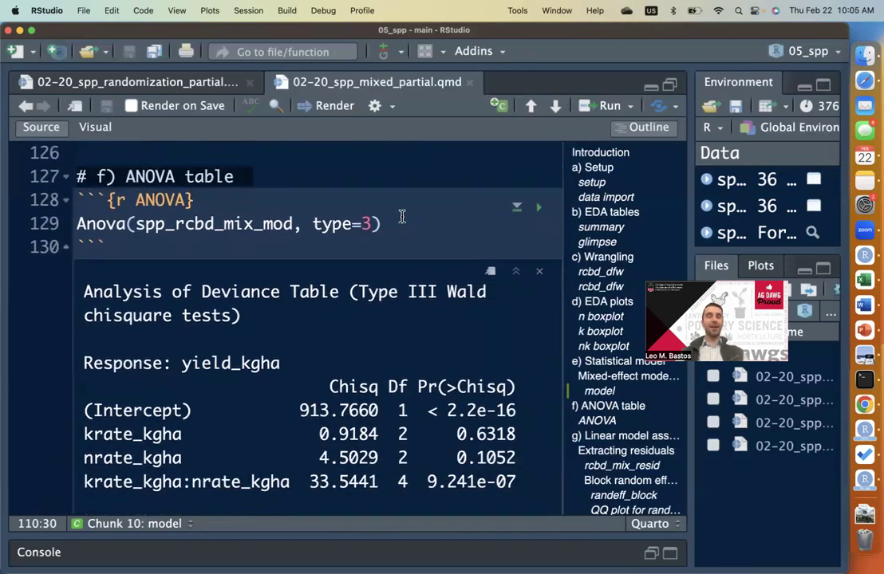
pyautogui.click(402, 217)
pyautogui.scroll(-5, 402, 239)
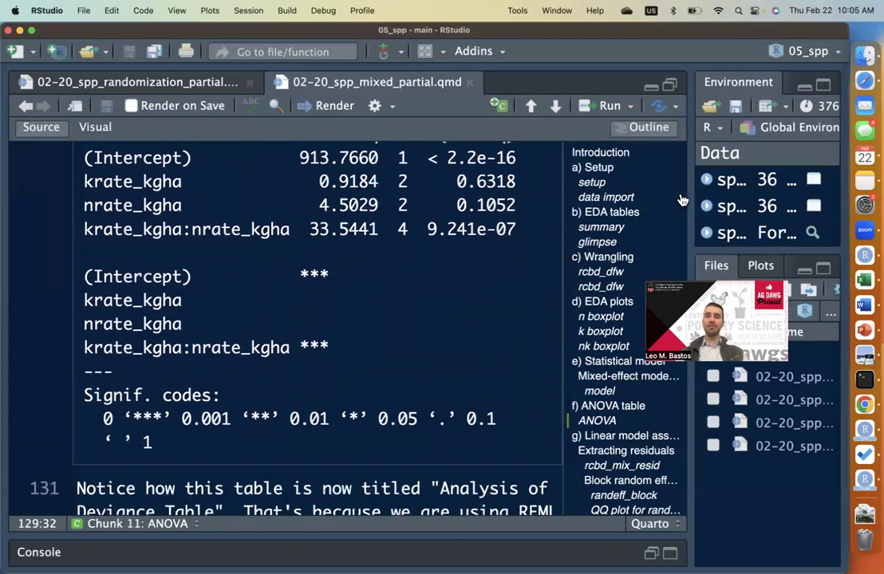
pyautogui.moveTo(687, 196); pyautogui.dragTo(764, 194)
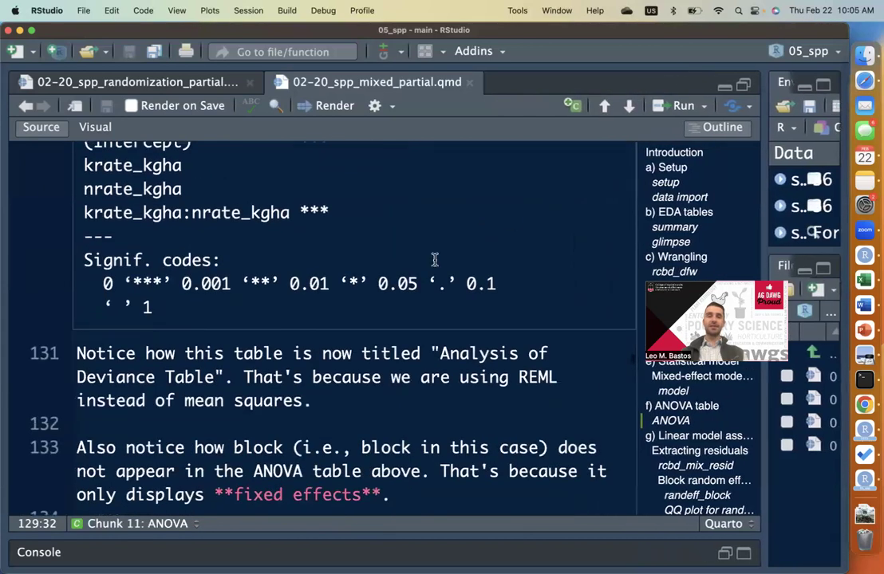
# Examine the interaction row's significance code and the notes on REML and fixed effects below the Analysis of Deviance table
pyautogui.scroll(3, 406, 303)
pyautogui.tripleClick(360, 309)
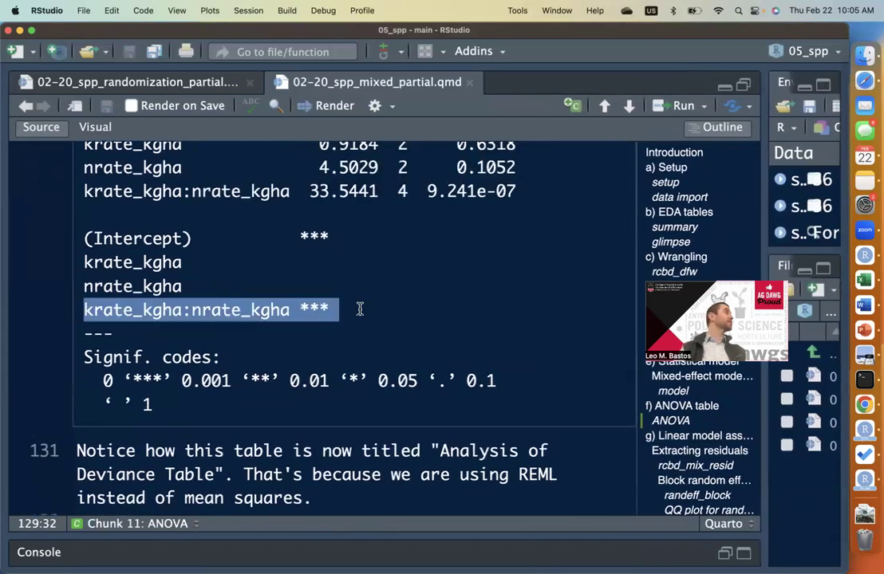
pyautogui.click(393, 322)
pyautogui.scroll(-5, 393, 321)
pyautogui.click(408, 307)
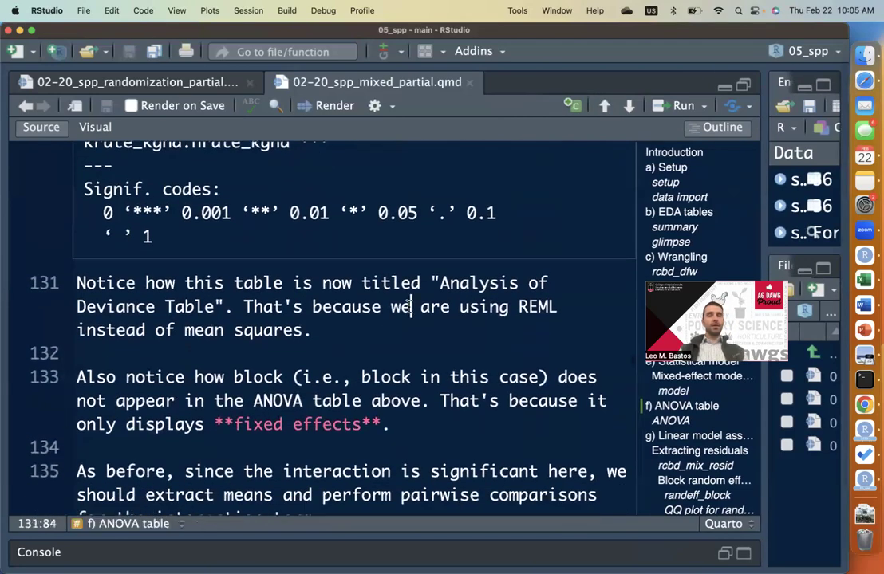
pyautogui.scroll(-2, 467, 342)
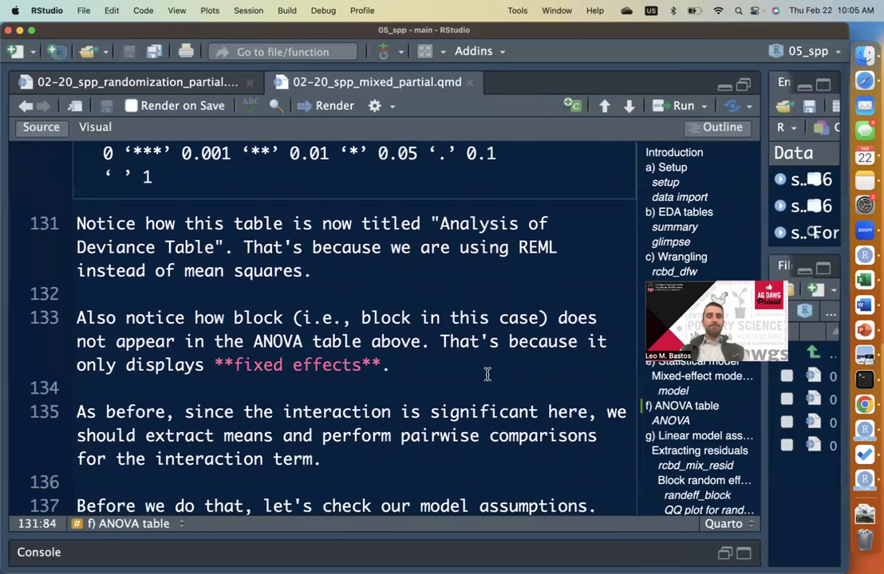
# Widen the source editor pane further and highlight the Analysis of Deviance rows from (Intercept) to krate_kgha:nrate_kgha
pyautogui.scroll(10, 487, 374)
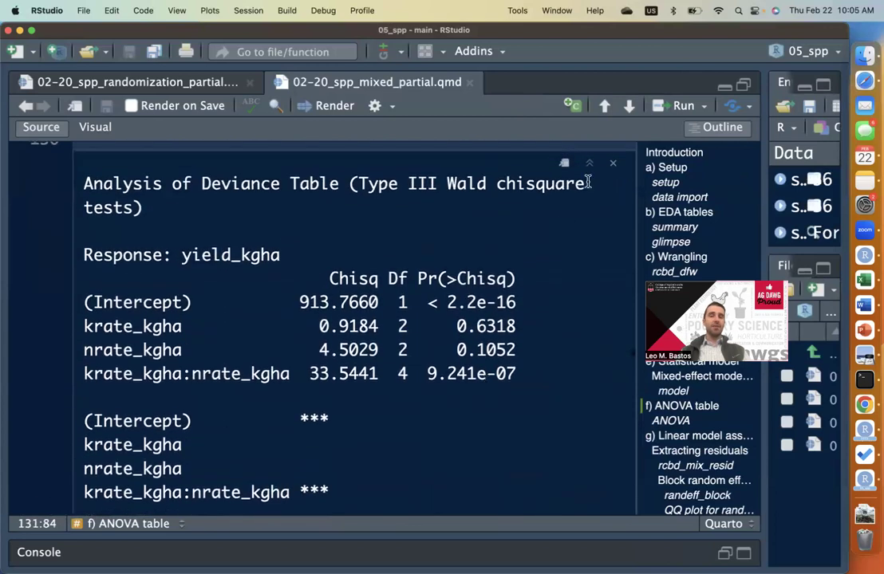
pyautogui.moveTo(767, 186); pyautogui.dragTo(807, 195)
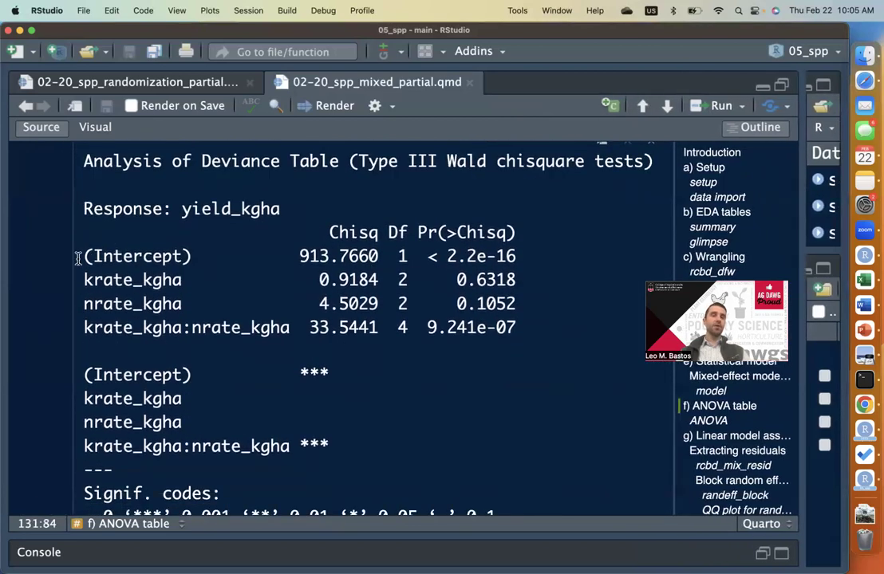
pyautogui.moveTo(80, 258); pyautogui.dragTo(452, 334)
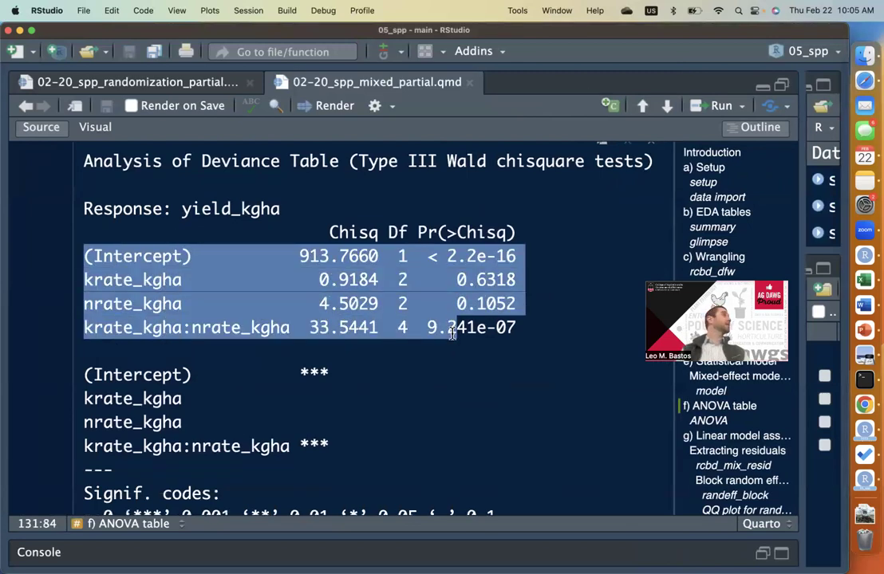
pyautogui.click(452, 333)
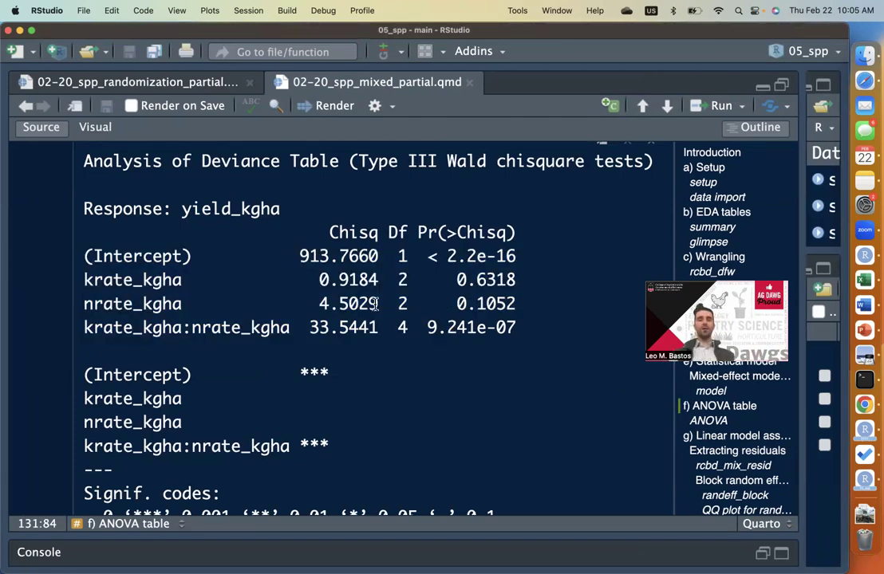
# Compare the krate_kgha, nrate_kgha and interaction rows of the ANOVA table, highlighting the krate_kgha:nrate_kgha row
pyautogui.scroll(-2, 375, 319)
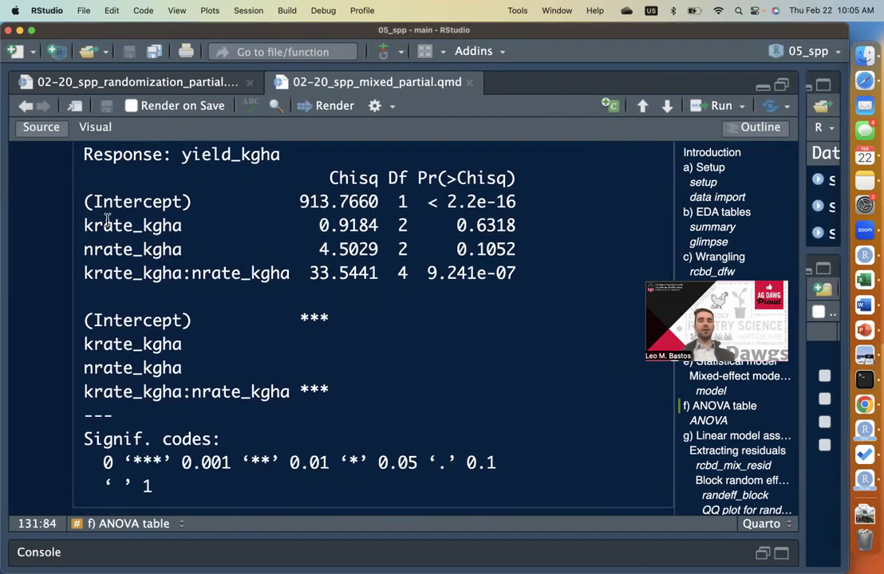
pyautogui.moveTo(85, 226); pyautogui.dragTo(485, 274)
pyautogui.click(490, 284)
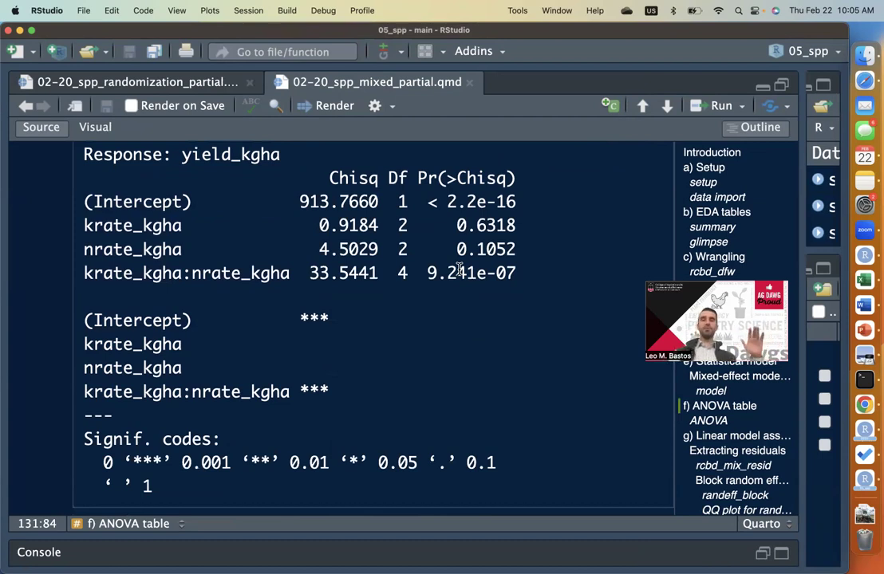
pyautogui.tripleClick(476, 269)
pyautogui.scroll(-10, 477, 269)
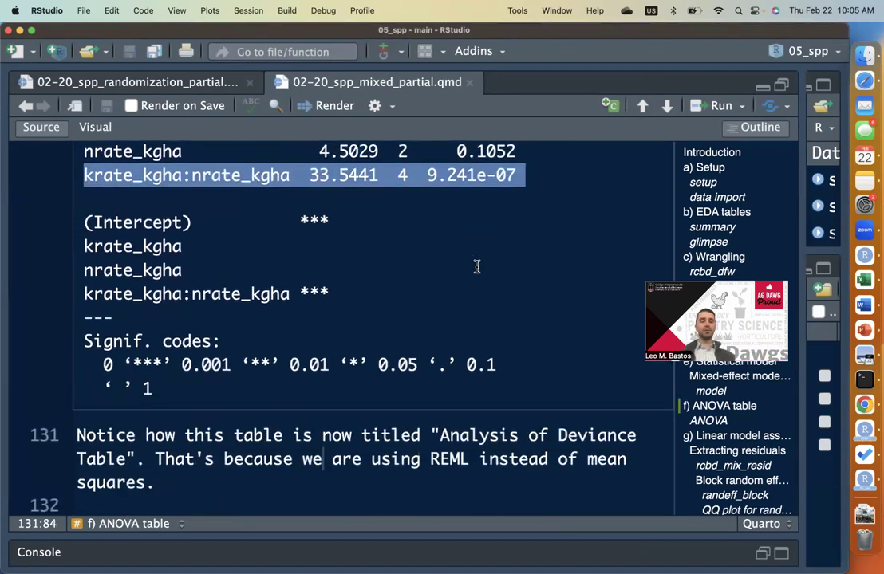
# Read the notes on fixed effects and model assumptions, and recheck the interaction term's p-value and significance code
pyautogui.click(466, 341)
pyautogui.scroll(-6, 483, 402)
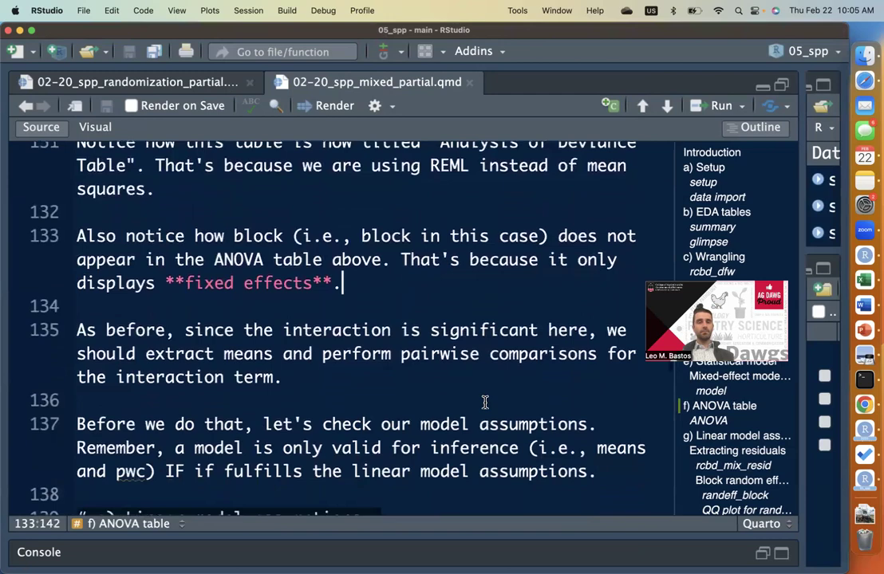
pyautogui.scroll(7, 454, 319)
pyautogui.scroll(11, 454, 323)
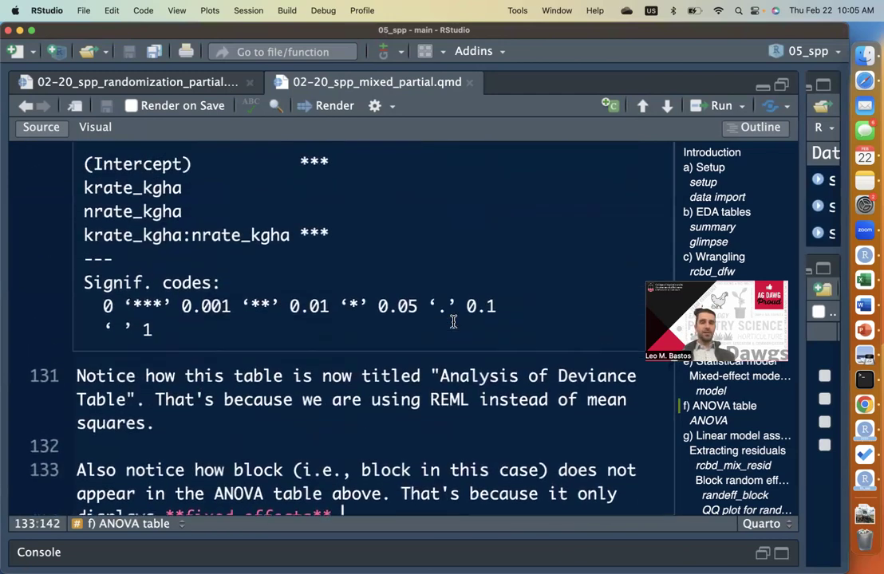
pyautogui.doubleClick(452, 335)
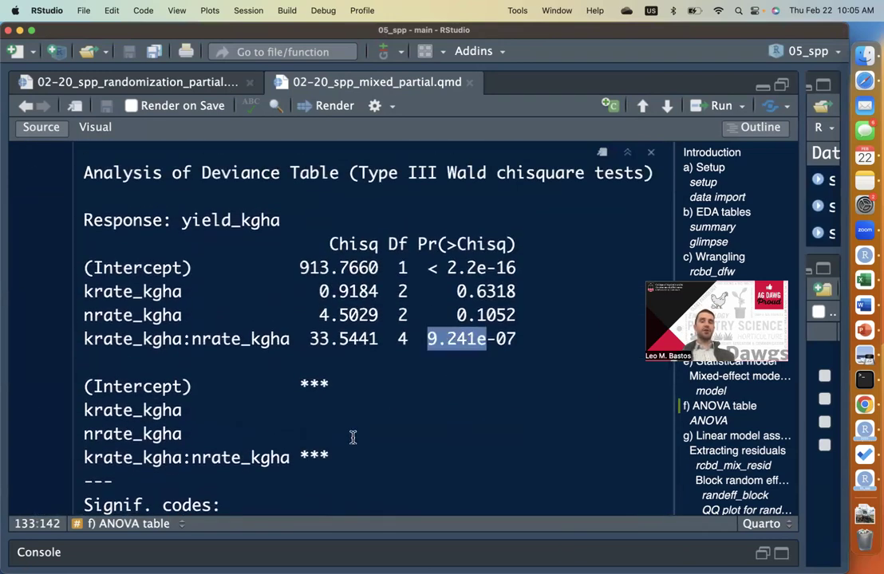
pyautogui.tripleClick(308, 453)
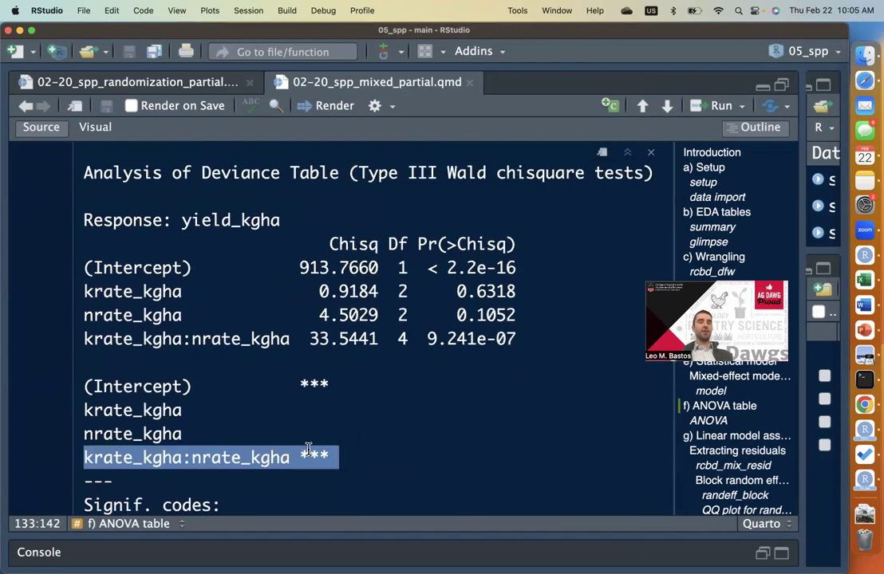
pyautogui.tripleClick(308, 453)
pyautogui.doubleClick(330, 457)
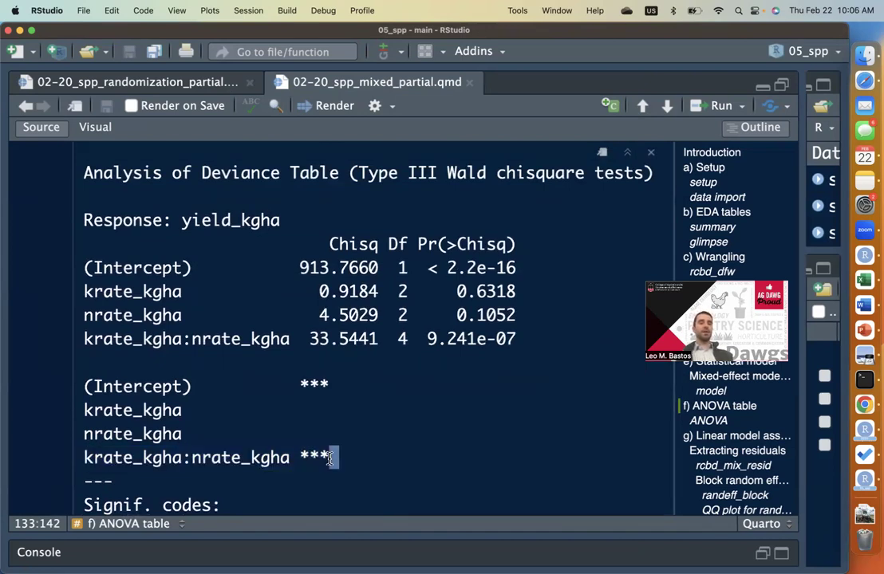
# Highlight the krate_kgha:nrate_kgha row in the significance codes and compare it with the nrate_kgha row above
pyautogui.tripleClick(330, 458)
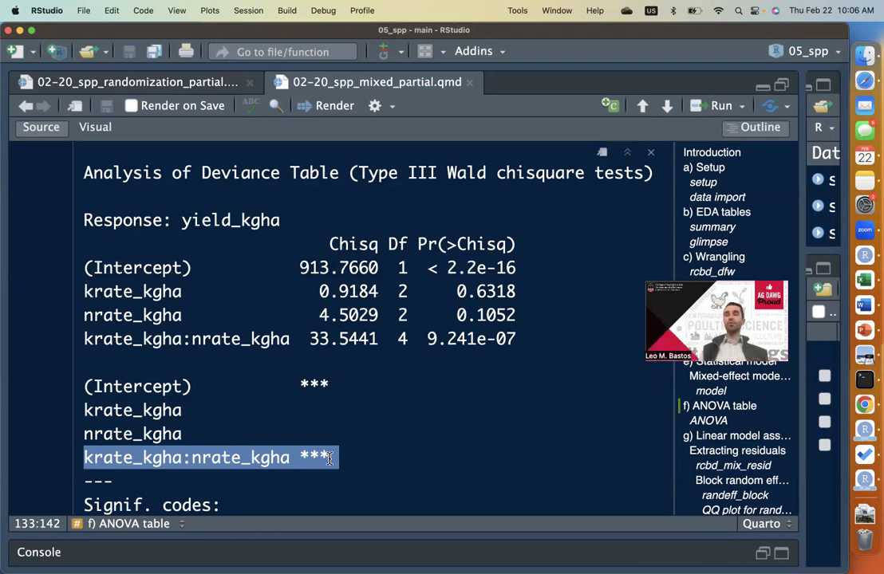
pyautogui.click(204, 475)
pyautogui.doubleClick(259, 438)
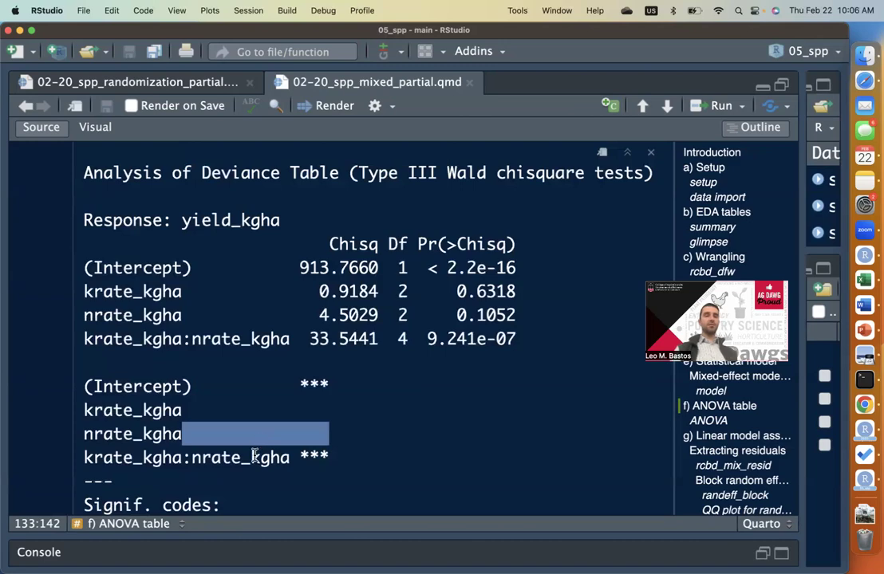
pyautogui.tripleClick(254, 457)
pyautogui.click(347, 456)
# Go to the rcbd_mix_resid chunk under Extracting residuals and examine its code that augments spp_rcbd_mix_mod
pyautogui.scroll(-4, 347, 456)
pyautogui.scroll(-10, 347, 455)
pyautogui.scroll(-7, 347, 454)
pyautogui.click(395, 364)
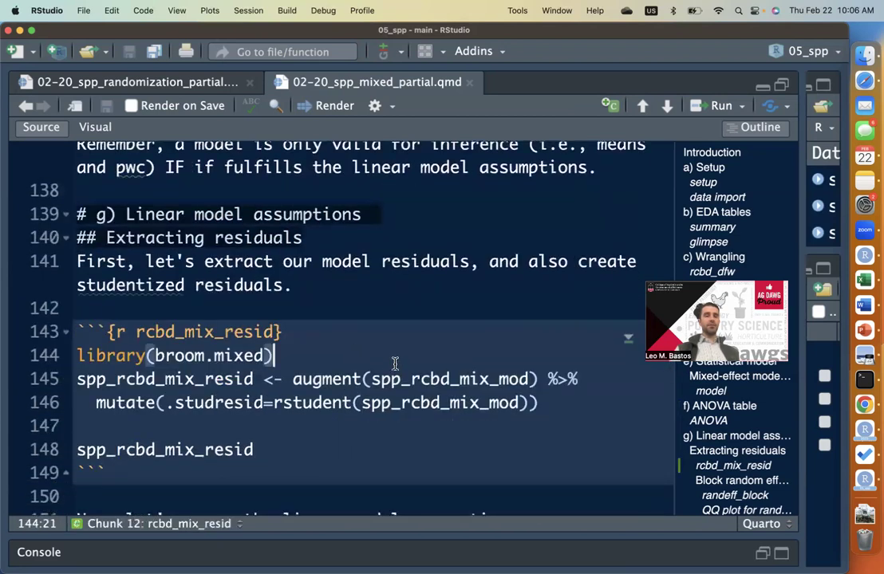
pyautogui.scroll(-1, 395, 363)
pyautogui.click(461, 367)
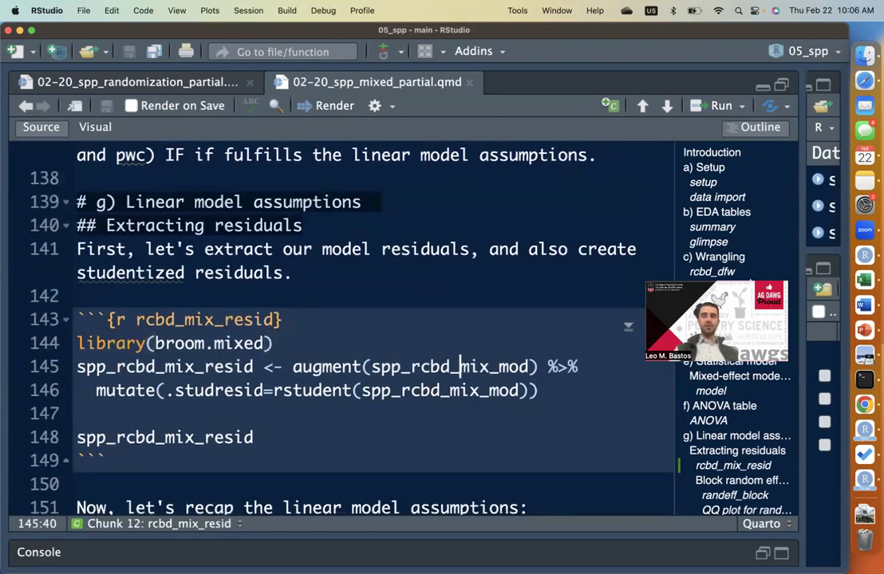
pyautogui.click(482, 367)
pyautogui.scroll(-1, 520, 371)
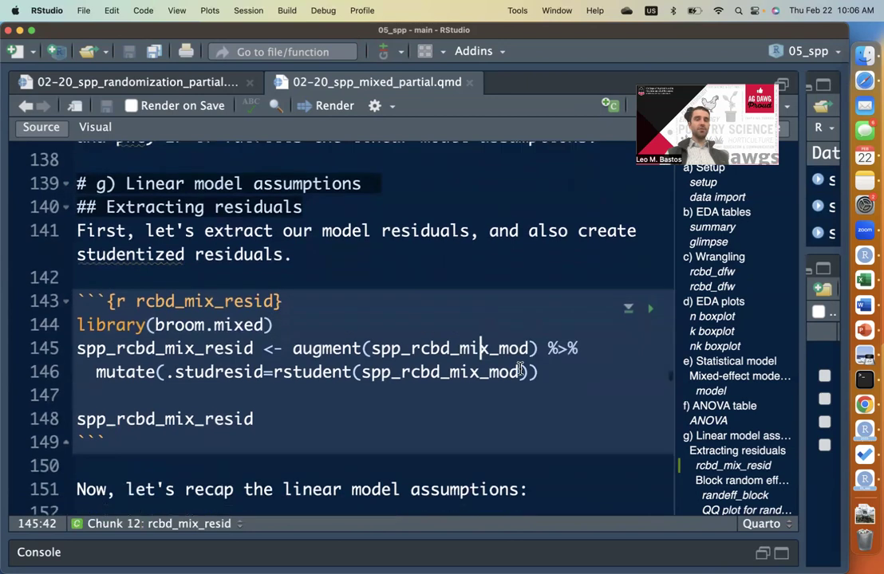
# Highlight the broom.mixed package name in the rcbd_mix_resid chunk and inspect the augment function call
pyautogui.click(316, 295)
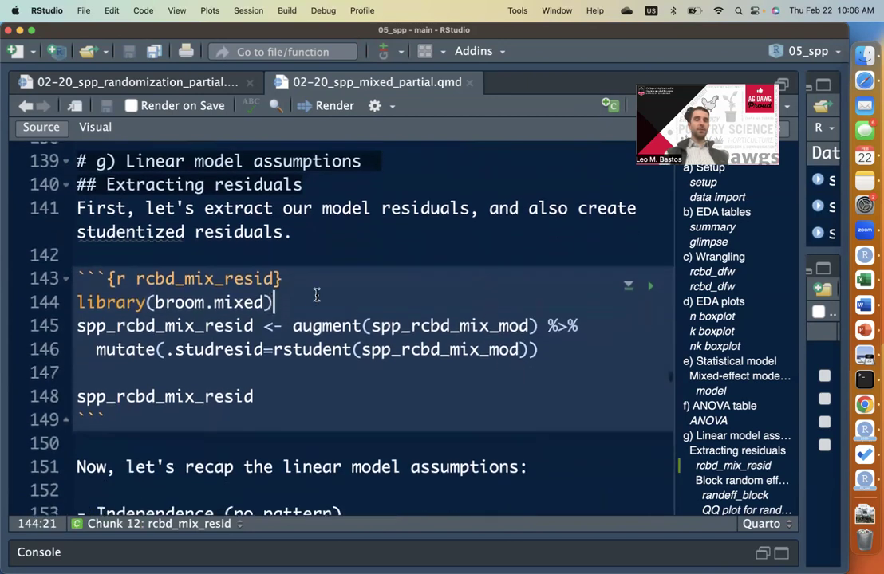
pyautogui.click(218, 288)
pyautogui.click(214, 297)
pyautogui.doubleClick(215, 297)
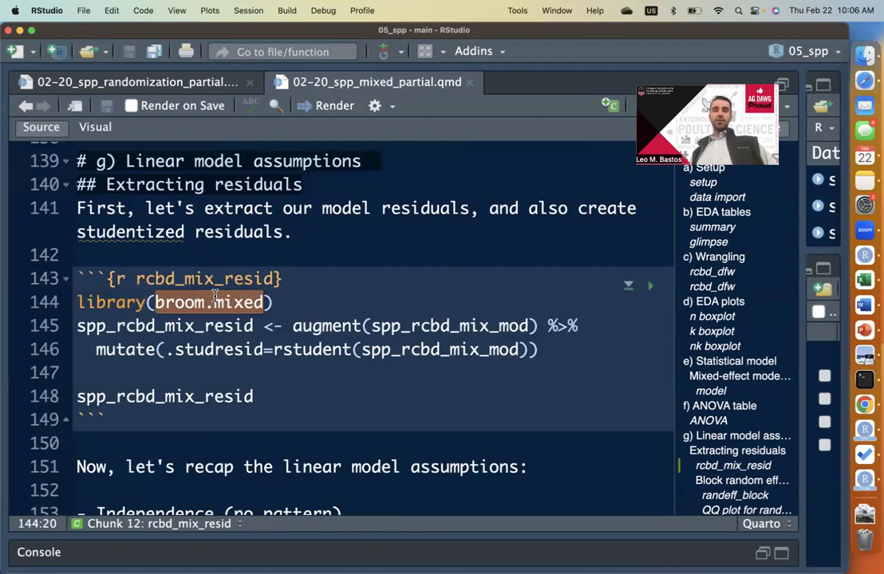
pyautogui.click(273, 326)
pyautogui.click(343, 327)
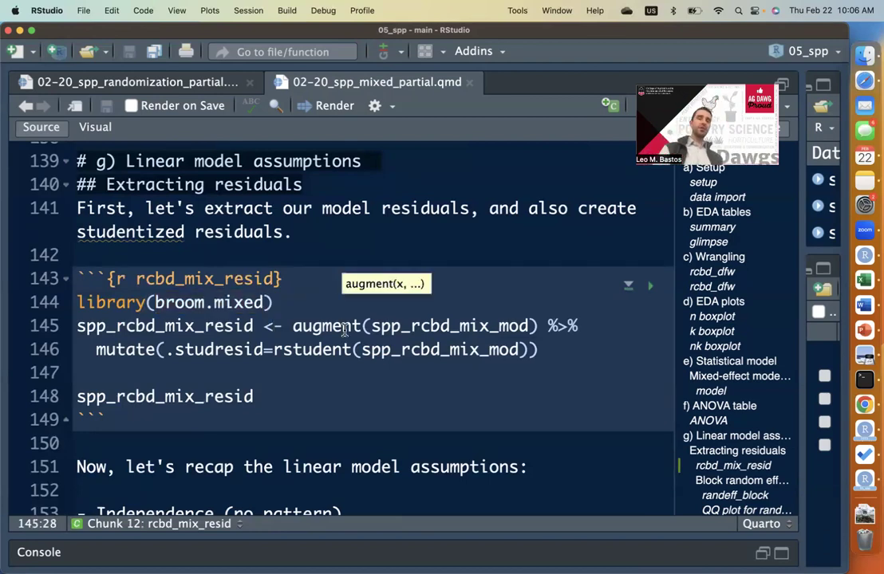
# Run the rcbd_mix_resid chunk to extract the residuals and studentized residuals of spp_rcbd_mix_mod
pyautogui.doubleClick(345, 328)
pyautogui.doubleClick(403, 325)
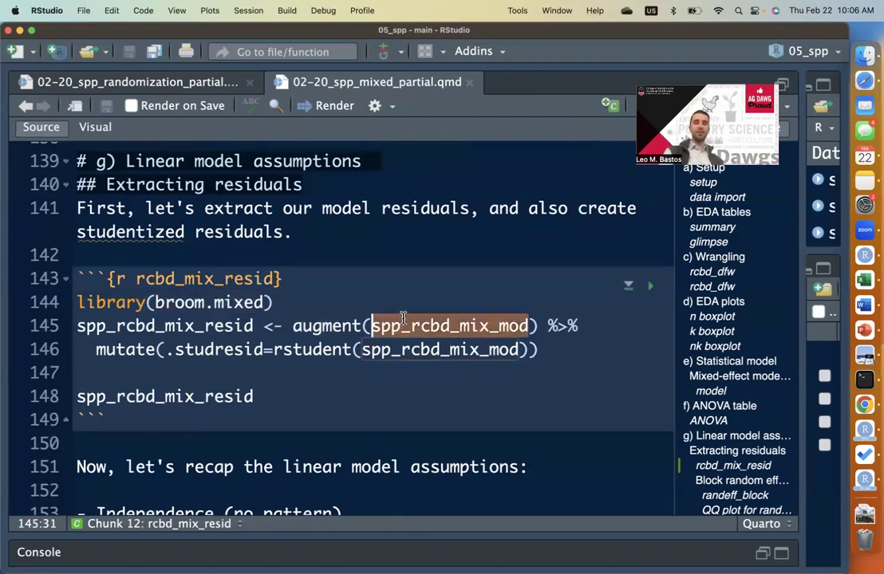
pyautogui.click(419, 327)
pyautogui.click(312, 348)
pyautogui.click(233, 330)
pyautogui.doubleClick(232, 352)
pyautogui.click(348, 349)
pyautogui.click(550, 355)
pyautogui.scroll(-1, 551, 356)
pyautogui.press('super+shift+Return')
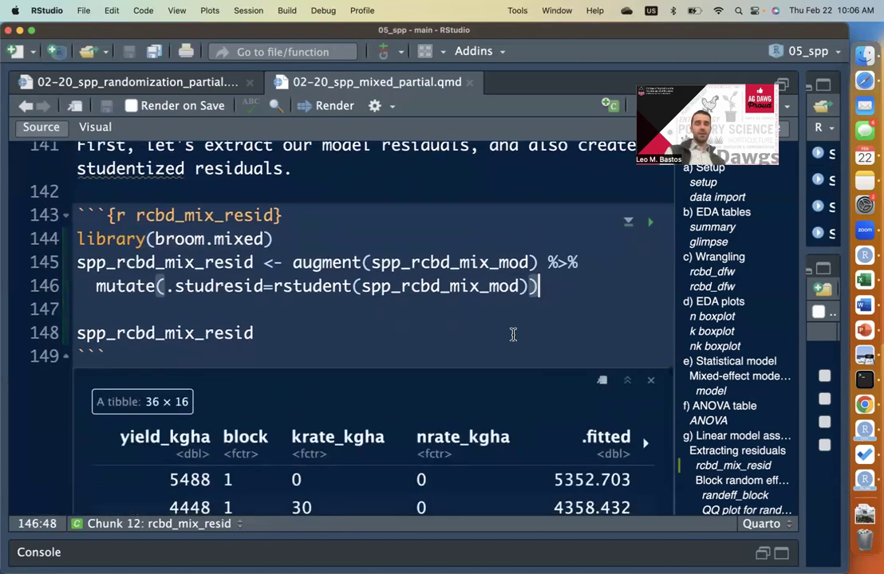
# Review the residual table and the recap of linear model assumptions, including the note about checking random effects
pyautogui.scroll(-10, 513, 335)
pyautogui.scroll(-3, 513, 334)
pyautogui.scroll(-5, 503, 287)
pyautogui.click(492, 235)
pyautogui.click(425, 217)
pyautogui.scroll(2, 424, 217)
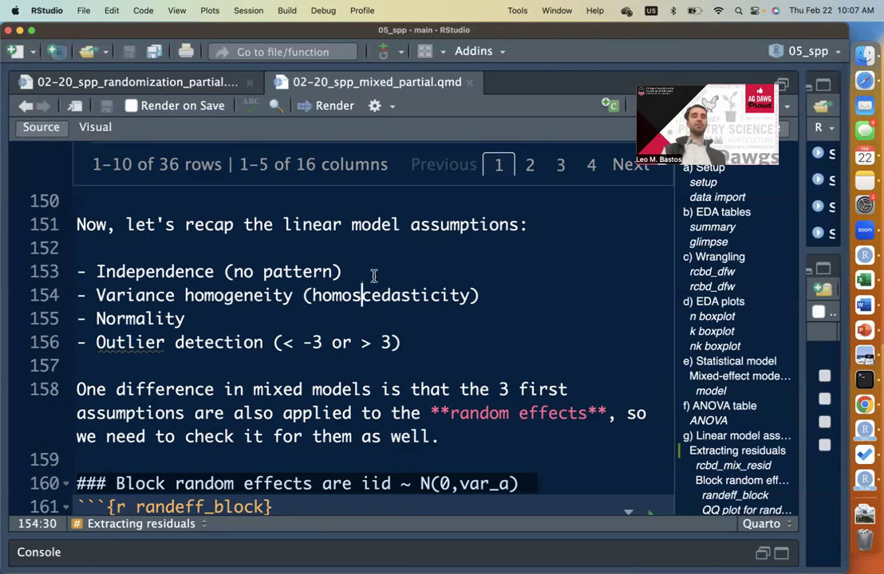
pyautogui.scroll(-3, 387, 320)
pyautogui.click(212, 249)
pyautogui.doubleClick(264, 228)
pyautogui.click(262, 230)
pyautogui.press('Down')
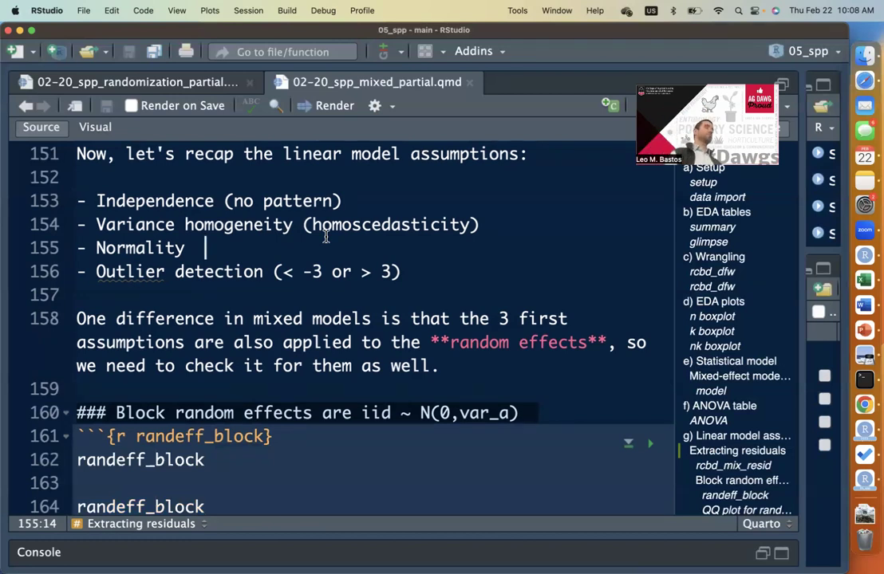
pyautogui.tripleClick(243, 249)
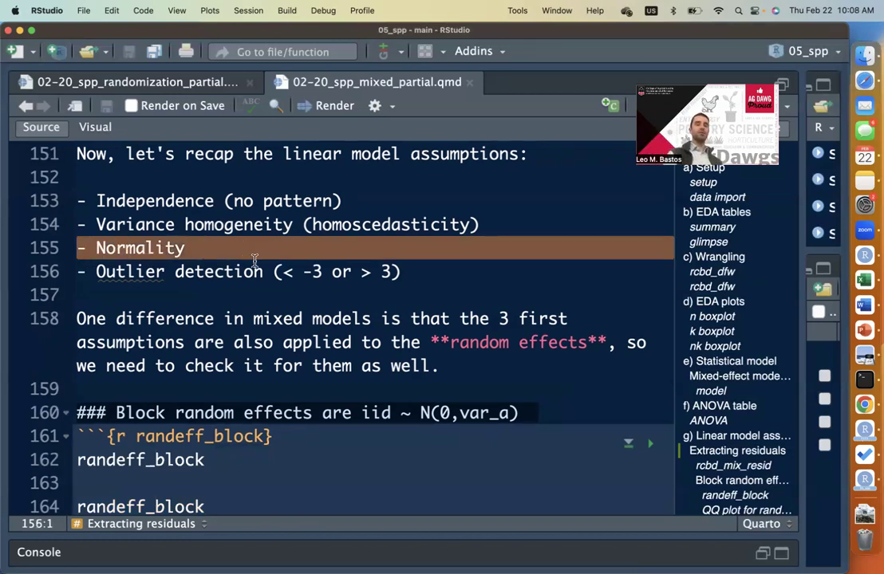
pyautogui.doubleClick(262, 271)
pyautogui.tripleClick(276, 271)
pyautogui.press('Right')
pyautogui.click(382, 338)
pyautogui.scroll(-4, 437, 368)
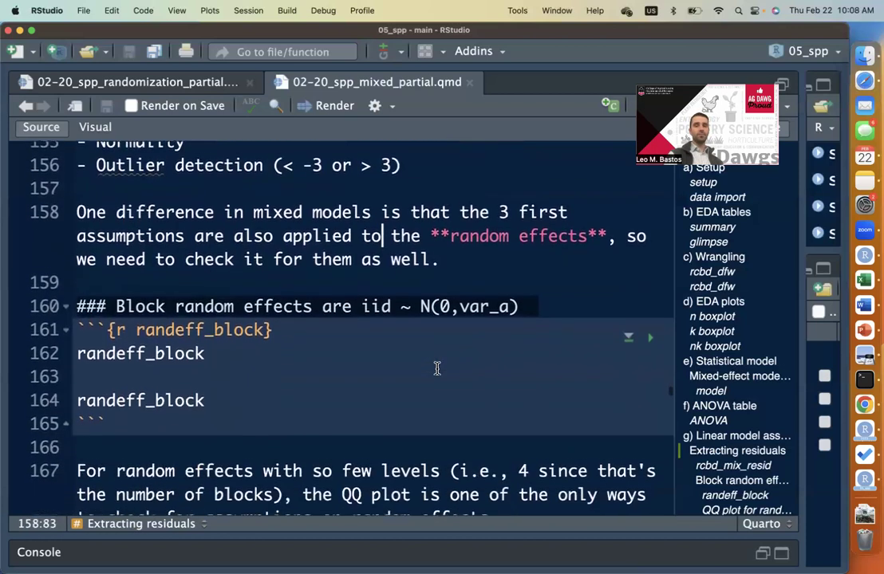
# Examine the heading on block random effects being iid ~ N(0,var_a) and the incomplete randeff_block chunk
pyautogui.click(437, 368)
pyautogui.scroll(-1, 437, 367)
pyautogui.click(330, 329)
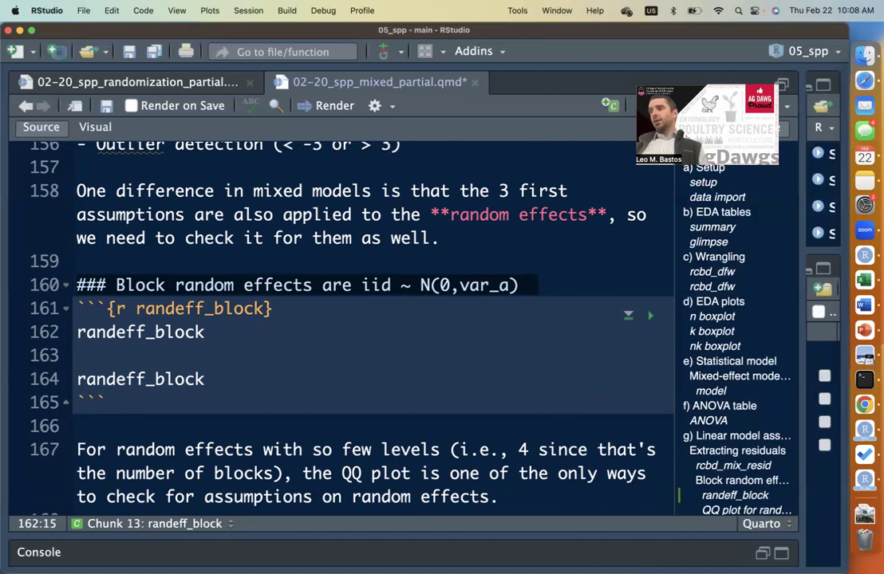
pyautogui.click(290, 354)
pyautogui.click(309, 338)
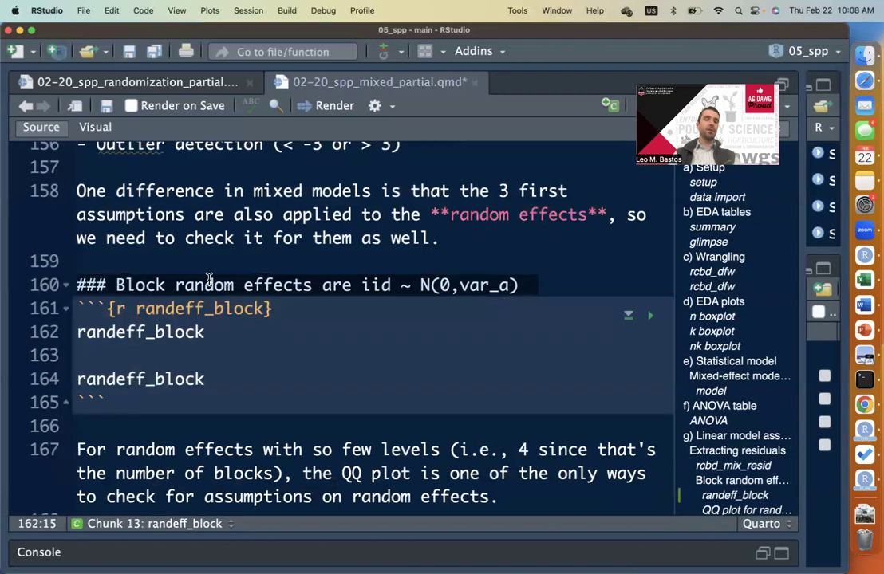
pyautogui.click(243, 285)
pyautogui.click(116, 284)
pyautogui.click(244, 328)
pyautogui.click(390, 285)
pyautogui.click(372, 285)
pyautogui.click(302, 338)
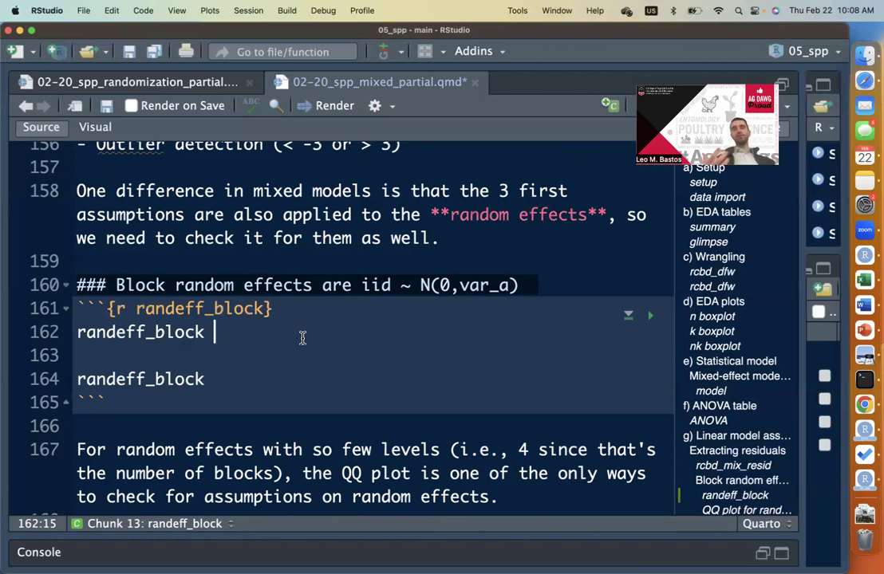
pyautogui.scroll(-1, 303, 338)
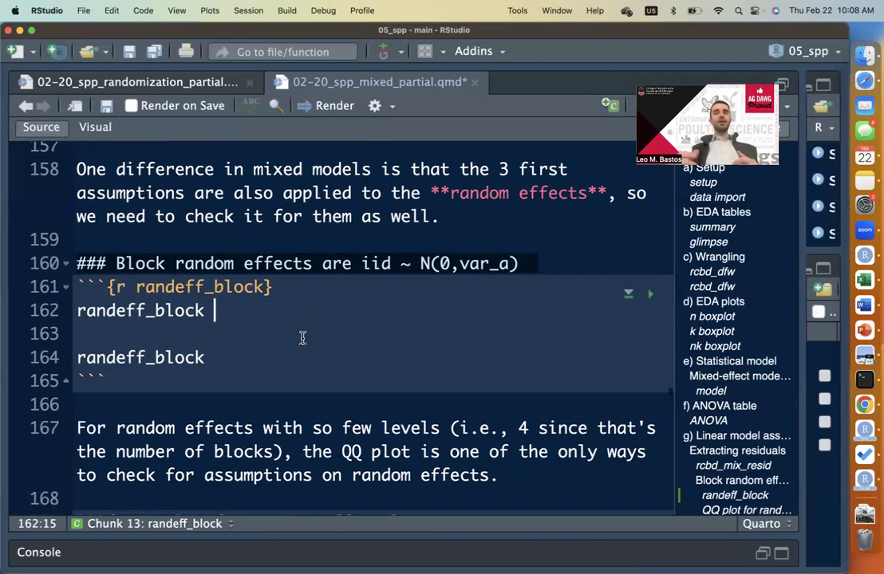
# Assign a ranef() call to randeff_block on the first line of the randeff_block chunk
pyautogui.write('<-')
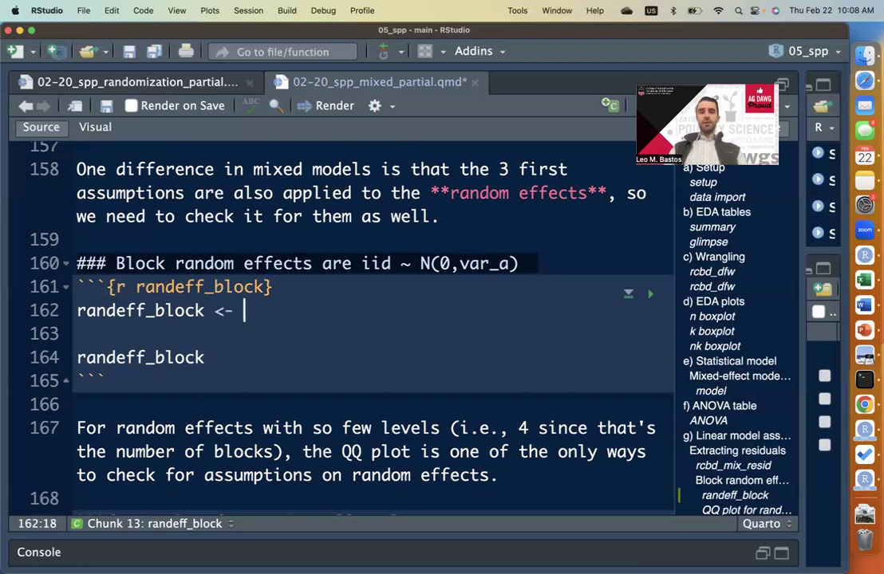
pyautogui.scroll(-1, 335, 319)
pyautogui.write('ranf')
pyautogui.press('BackSpace')
pyautogui.write('e')
pyautogui.press('Tab')
pyautogui.press('Left')
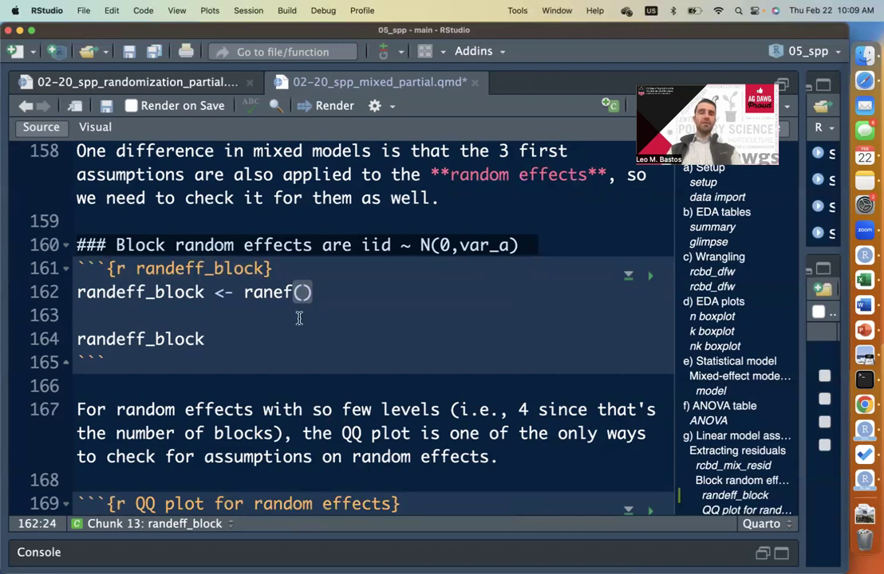
# Pass the model spp_rcbd_mix_mod as the argument of the ranef() call
pyautogui.scroll(1, 299, 319)
pyautogui.write('spp_')
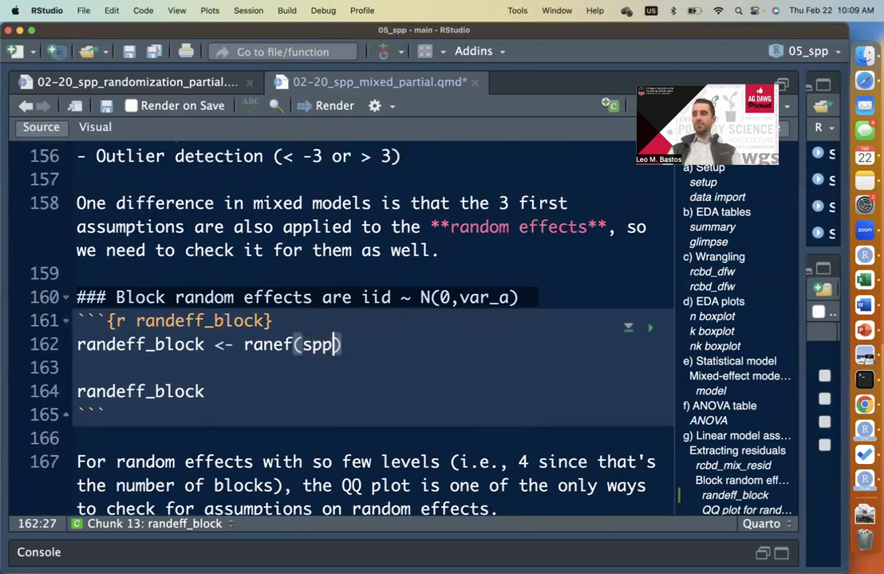
pyautogui.write('rcbd')
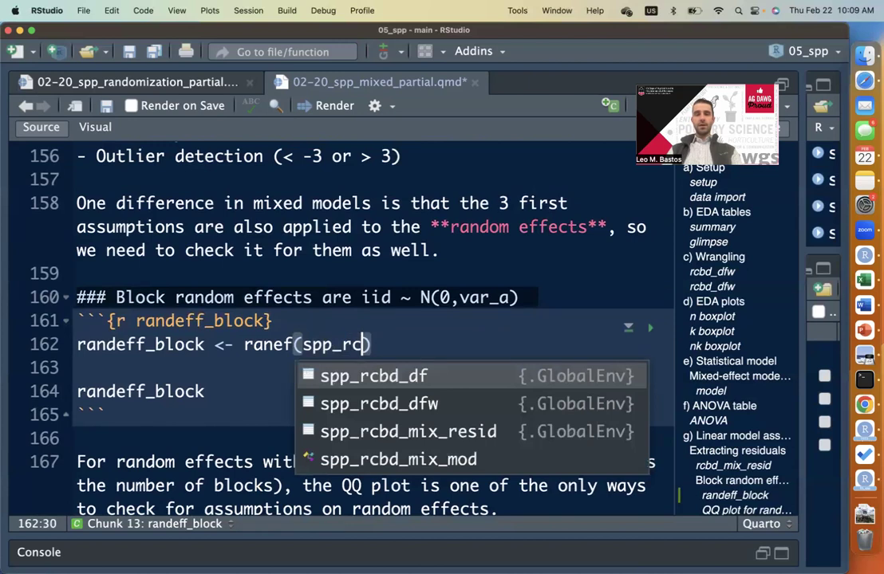
pyautogui.write('_mix')
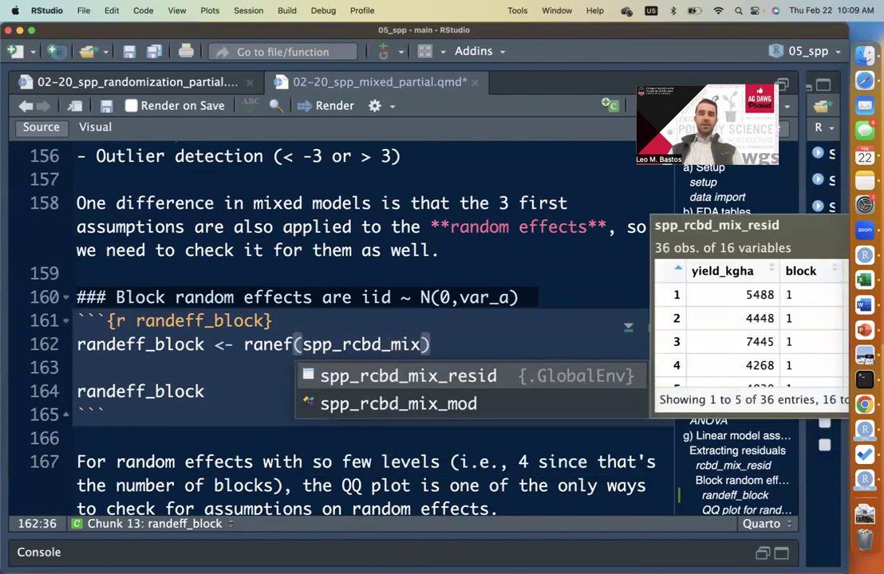
pyautogui.press('Down')
pyautogui.press('Return')
pyautogui.press('Left')
pyautogui.press('Right')
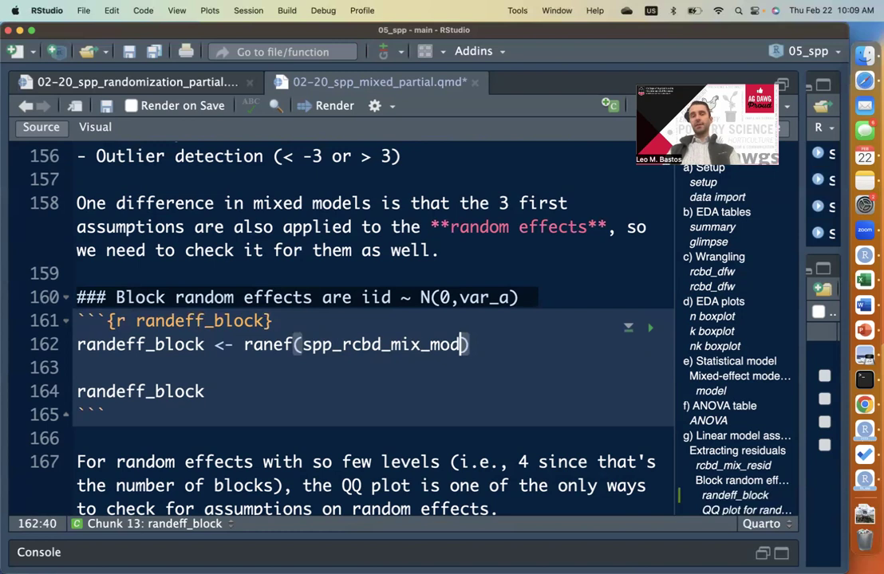
pyautogui.moveTo(303, 344); pyautogui.dragTo(461, 344)
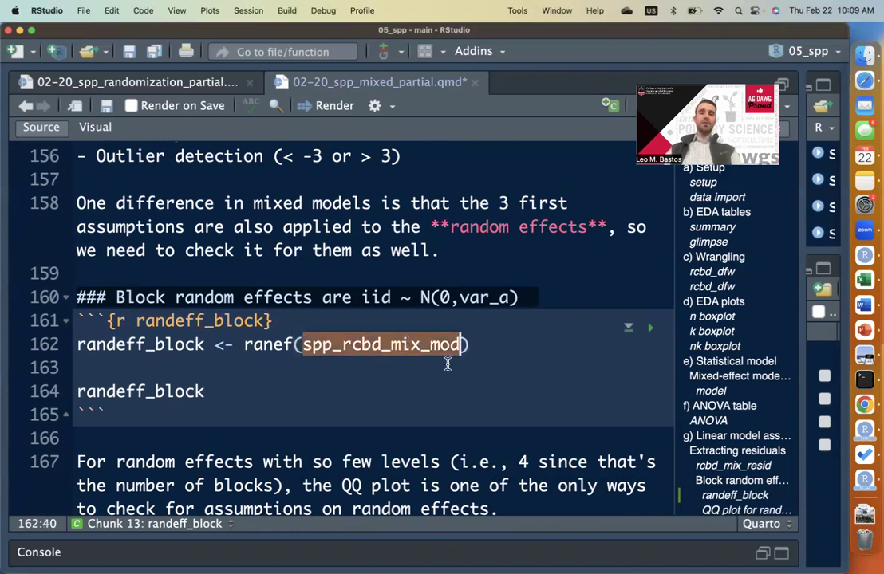
pyautogui.press('Right')
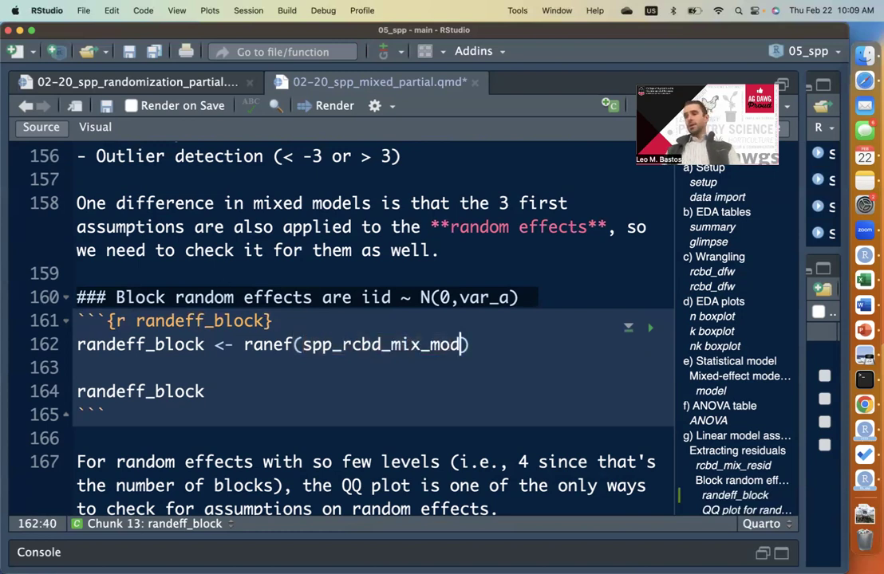
# Run the randeff_block chunk line by line and review the printed random effects for krate_kgha:block and block
pyautogui.hotkey('ctrl', 'Return')
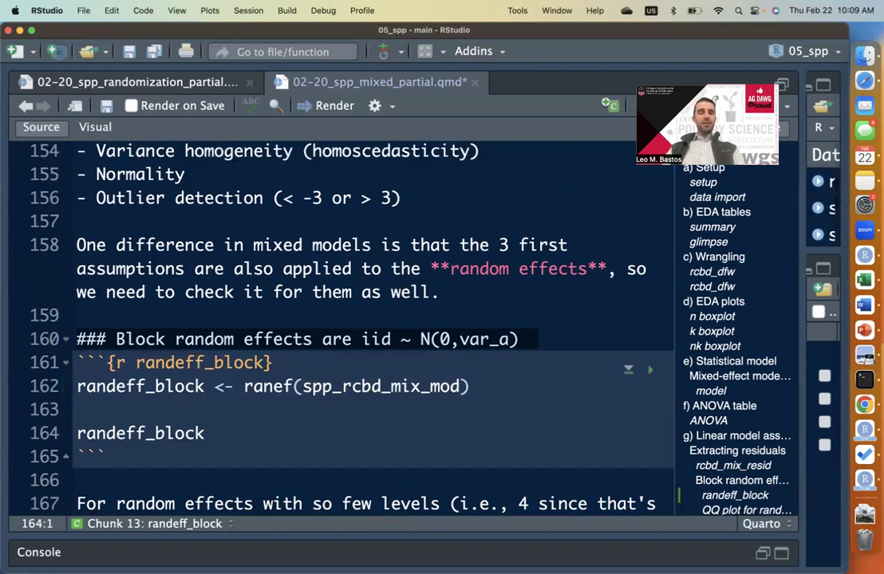
pyautogui.hotkey('ctrl', 'Return')
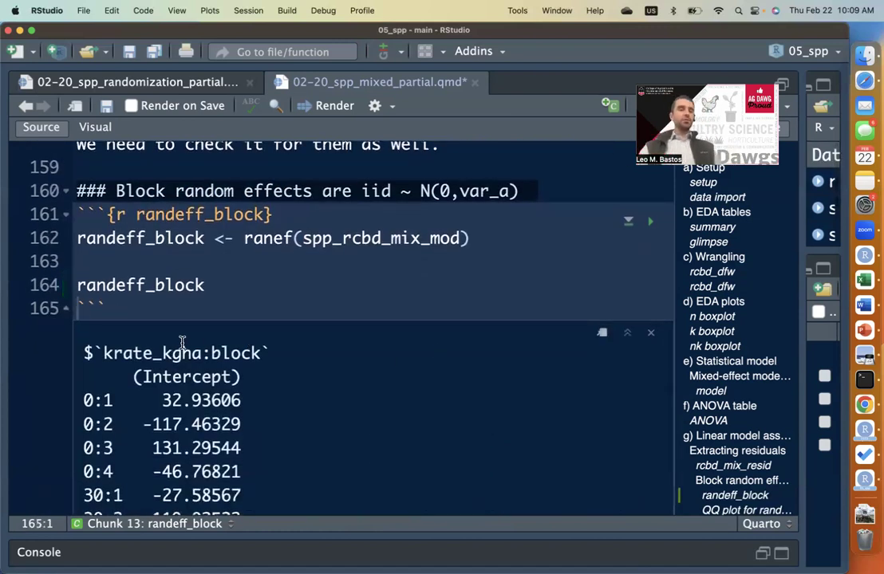
pyautogui.scroll(-1, 241, 400)
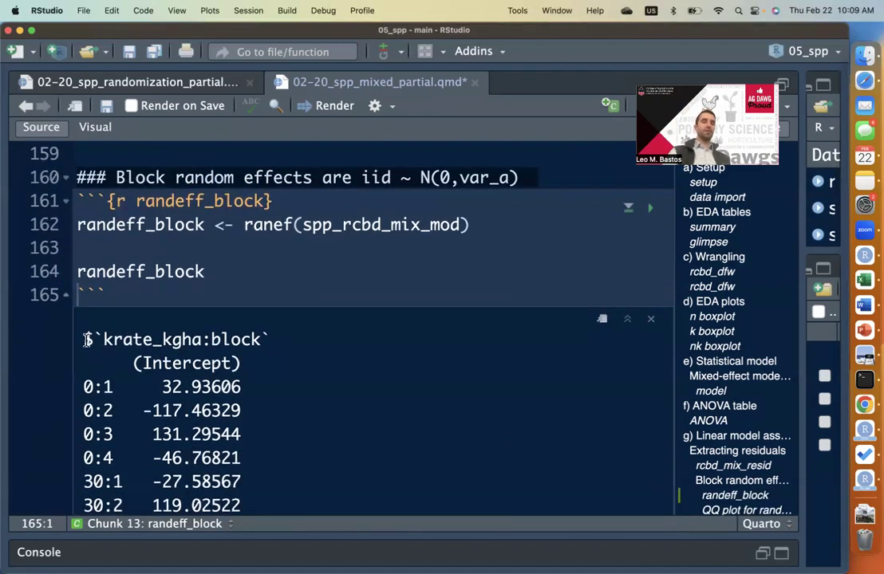
pyautogui.moveTo(85, 340); pyautogui.dragTo(261, 340)
pyautogui.click(276, 339)
pyautogui.scroll(-10, 276, 339)
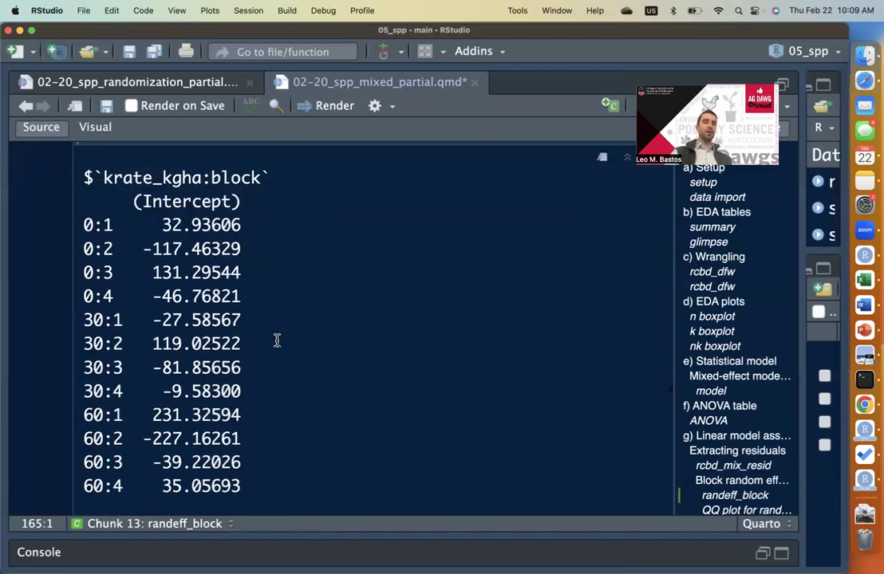
pyautogui.moveTo(84, 301); pyautogui.dragTo(144, 302)
pyautogui.scroll(12, 247, 314)
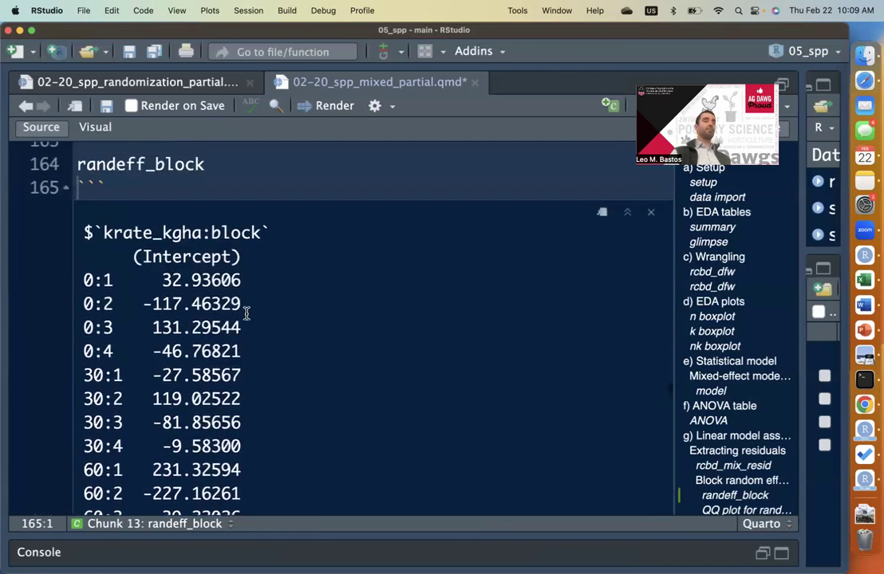
# Append $block to the ranef(spp_rcbd_mix_mod) call to extract only the block random effects
pyautogui.click(506, 274)
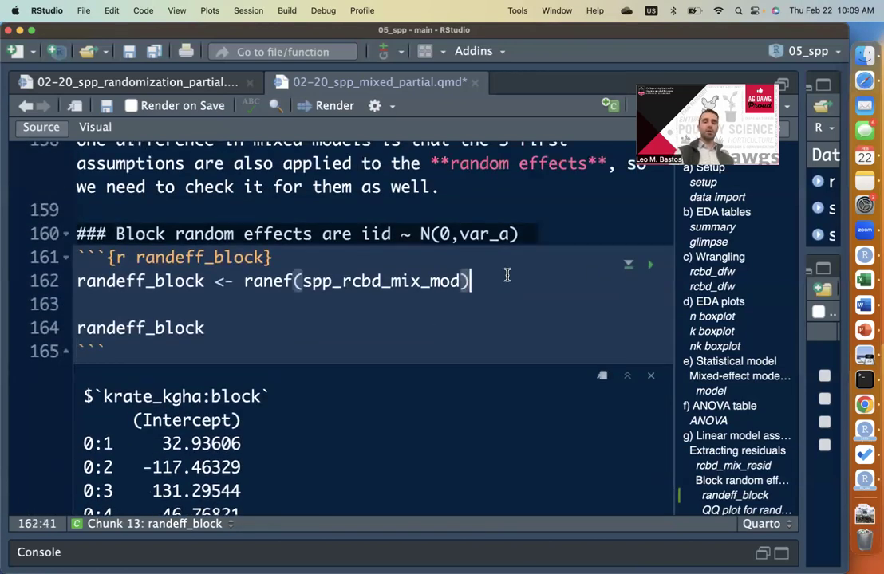
pyautogui.write('$')
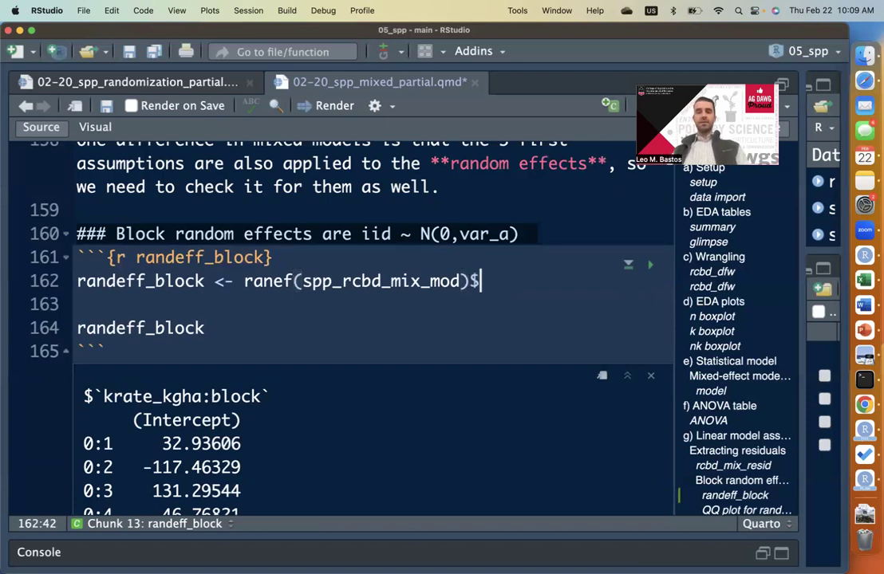
pyautogui.write('block')
pyautogui.click(401, 306)
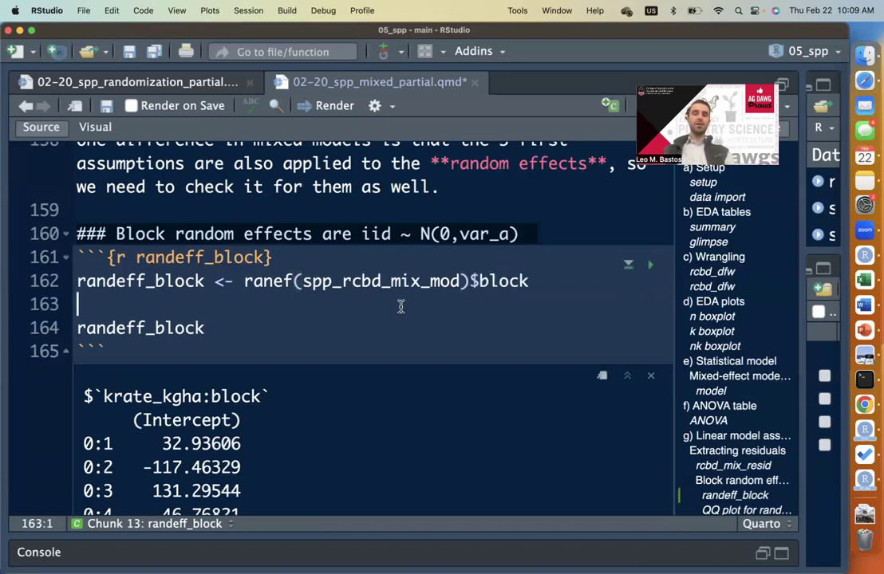
# Check the block element in the old output and rerun the randeff_block code
pyautogui.scroll(-5, 400, 307)
pyautogui.scroll(-3, 401, 306)
pyautogui.moveTo(84, 383); pyautogui.dragTo(191, 381)
pyautogui.scroll(5, 191, 381)
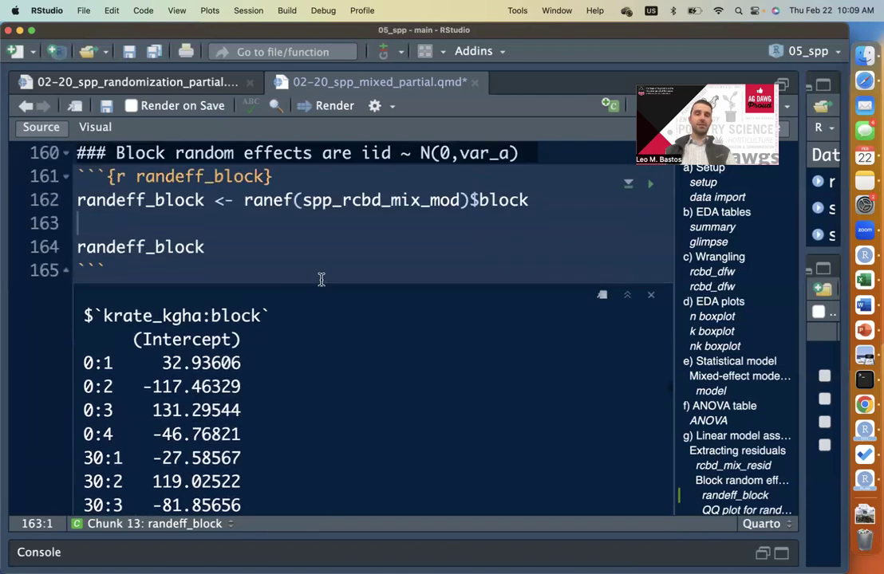
pyautogui.press('super+Return')
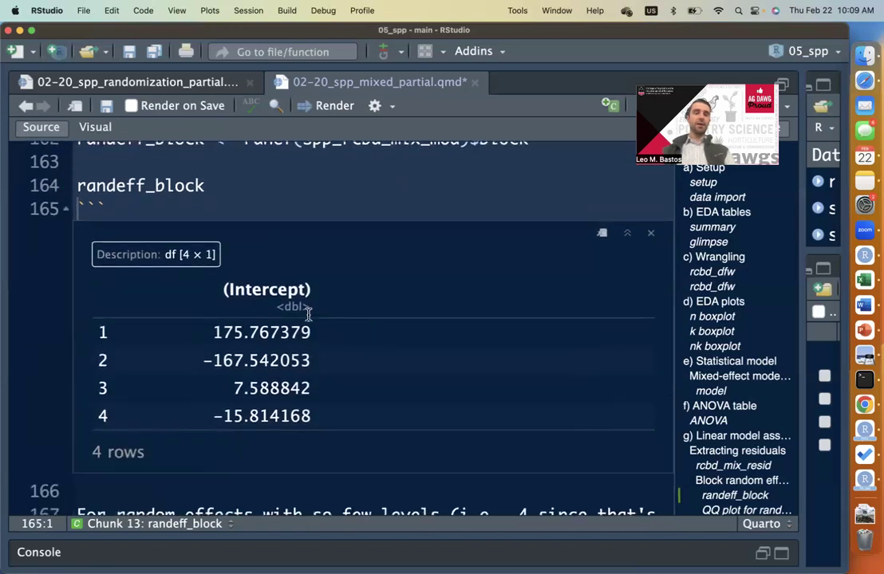
# Examine the block intercepts and the note on using a QQ plot for random effects with few levels
pyautogui.moveTo(326, 272); pyautogui.dragTo(326, 283)
pyautogui.click(244, 325)
pyautogui.scroll(-5, 316, 410)
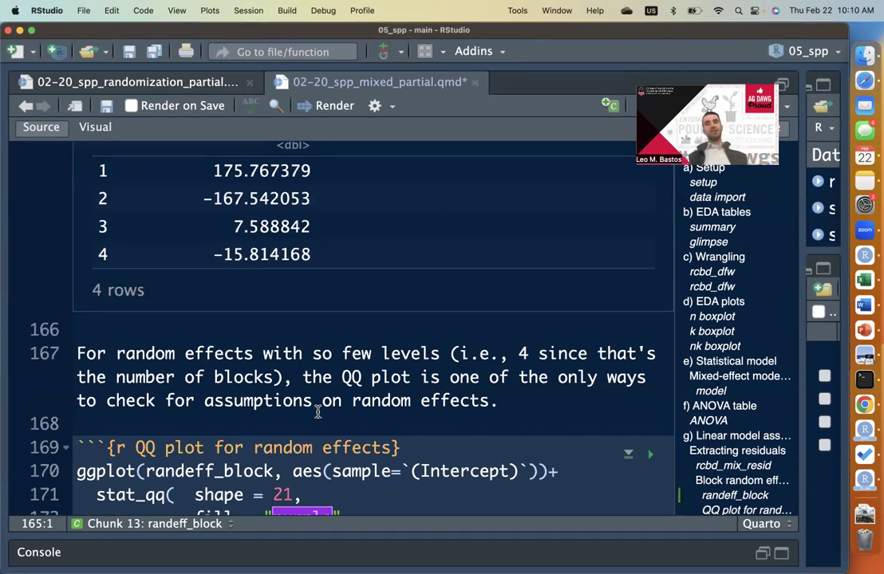
pyautogui.scroll(1, 325, 254)
pyautogui.scroll(1, 239, 276)
pyautogui.scroll(-2, 203, 296)
pyautogui.click(203, 296)
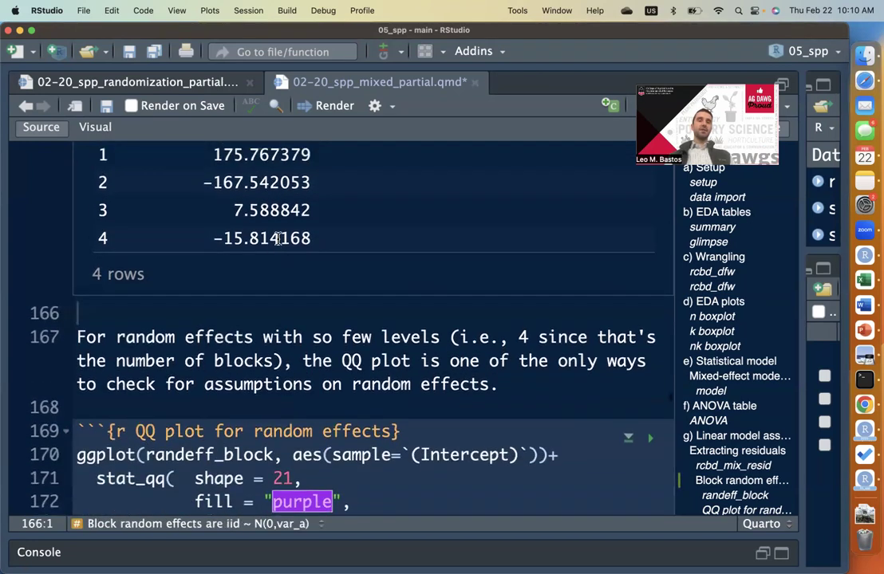
pyautogui.scroll(3, 278, 238)
pyautogui.doubleClick(303, 280)
pyautogui.click(303, 279)
pyautogui.scroll(-3, 375, 313)
pyautogui.click(375, 314)
# Run the ggplot code in the "QQ plot for random effects" chunk and view the plot of the block intercepts
pyautogui.scroll(-5, 375, 313)
pyautogui.click(449, 363)
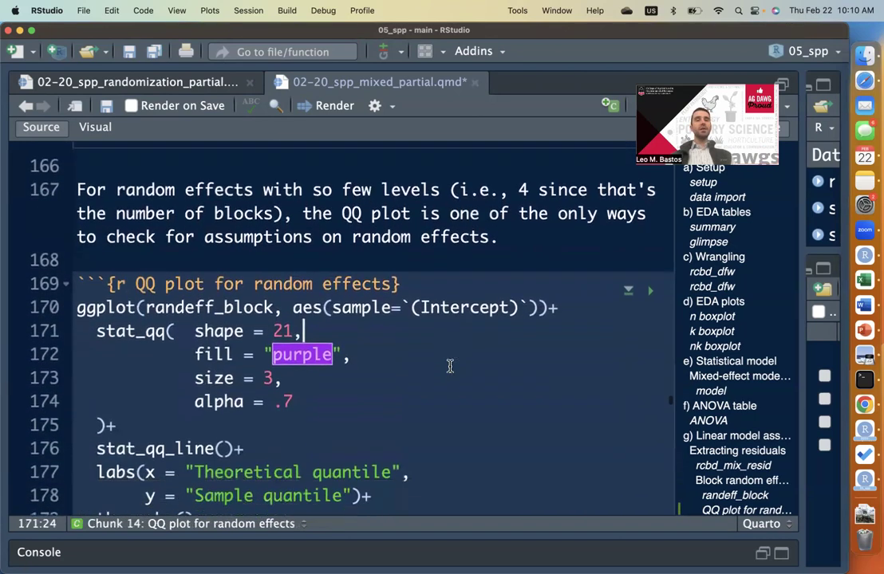
pyautogui.scroll(-3, 391, 288)
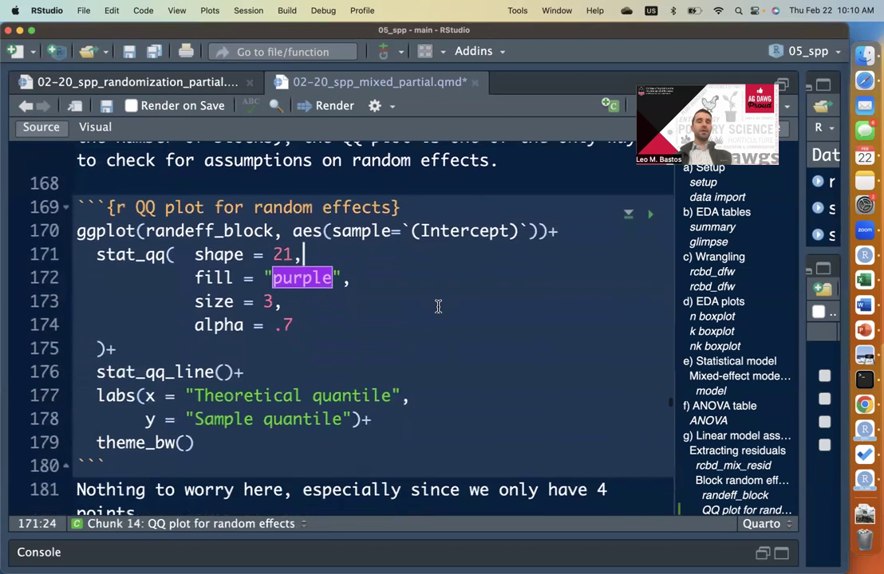
pyautogui.click(348, 277)
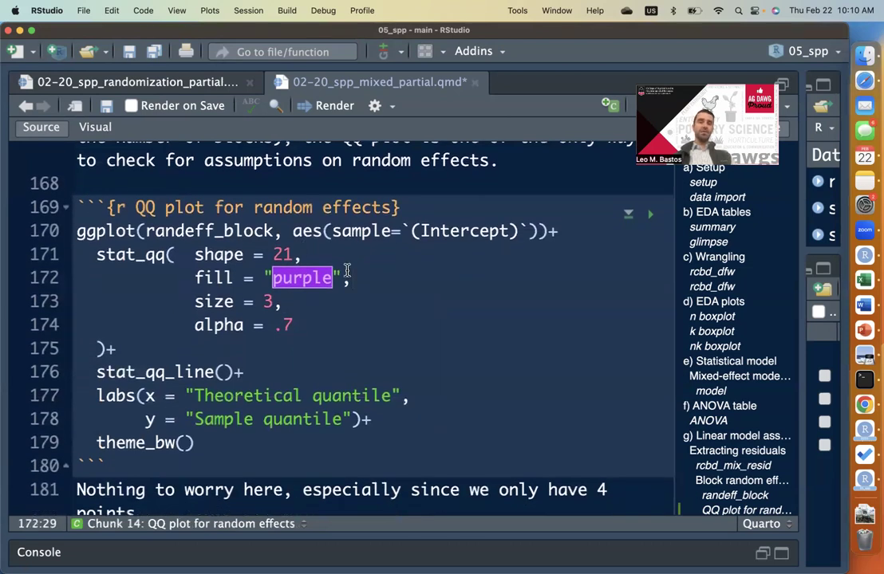
pyautogui.hotkey('ctrl', 'Return')
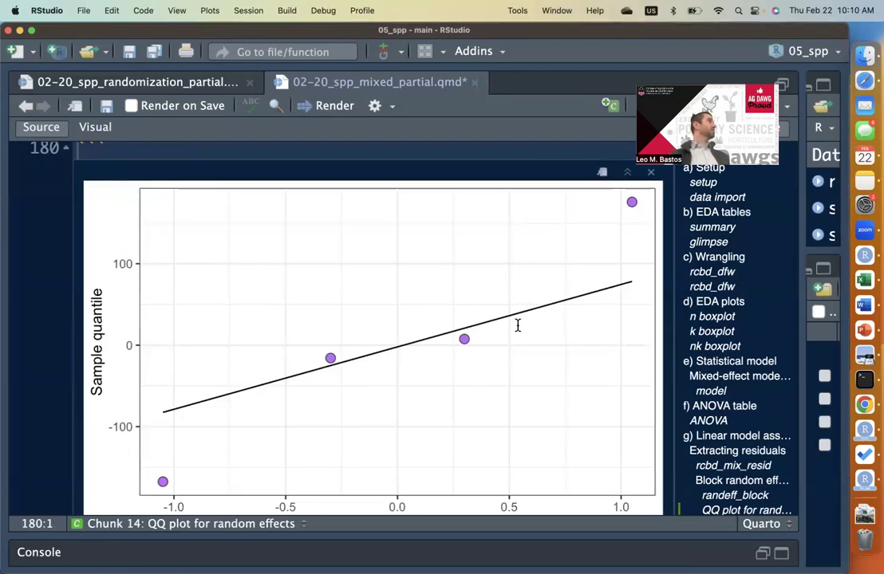
pyautogui.scroll(-1, 495, 395)
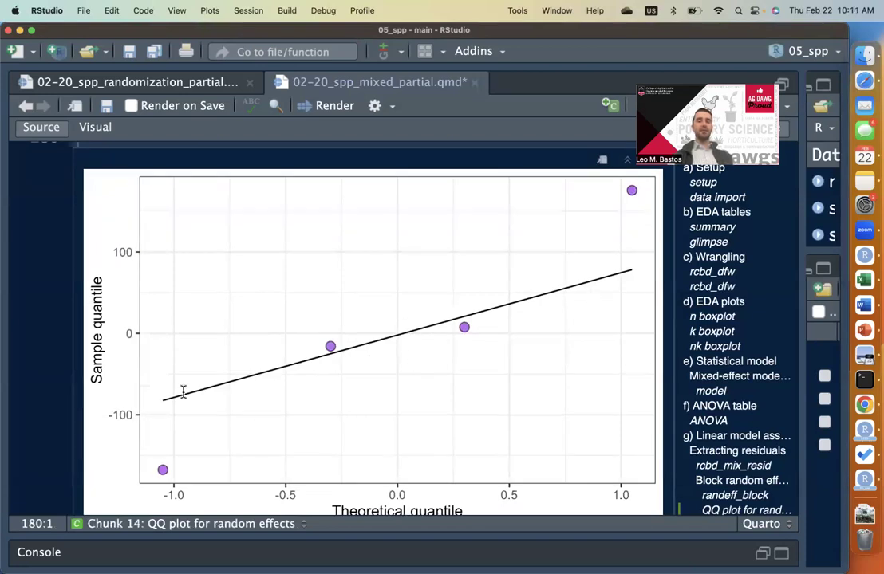
# Examine the QQ plot of the block random effects and review the ranef(spp_rcbd_mix_mod)$block code with its block intercepts
pyautogui.scroll(-1, 467, 397)
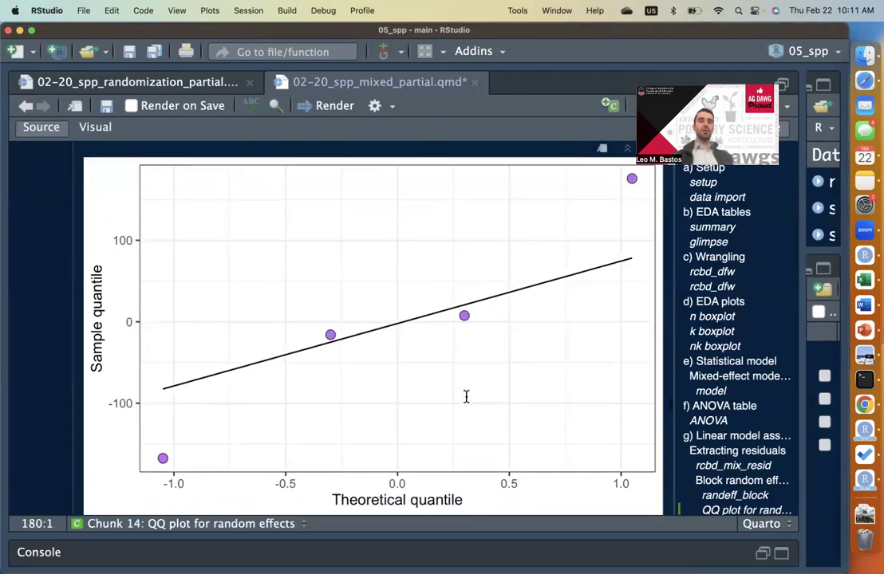
pyautogui.scroll(-2, 466, 397)
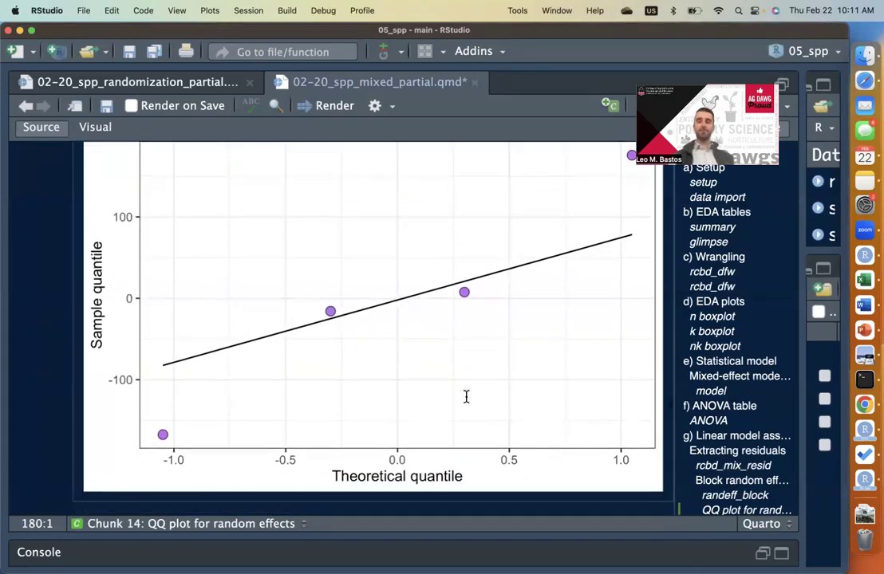
pyautogui.scroll(-4, 467, 397)
pyautogui.scroll(6, 466, 396)
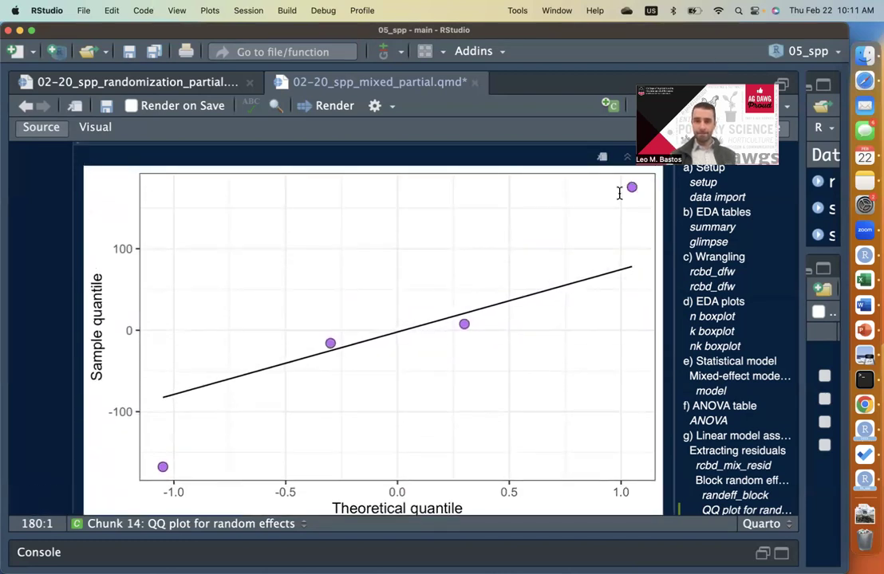
pyautogui.scroll(10, 597, 256)
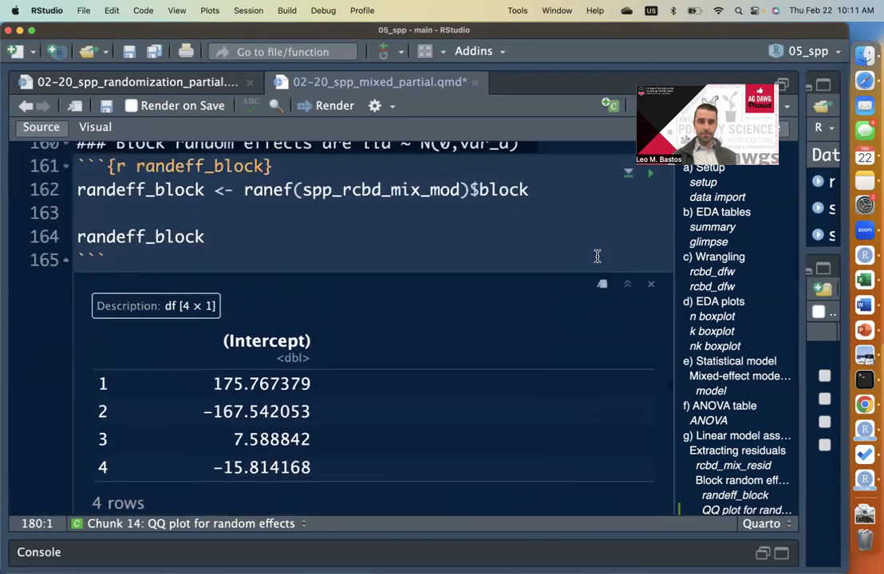
pyautogui.scroll(1, 597, 257)
pyautogui.click(516, 262)
pyautogui.click(458, 275)
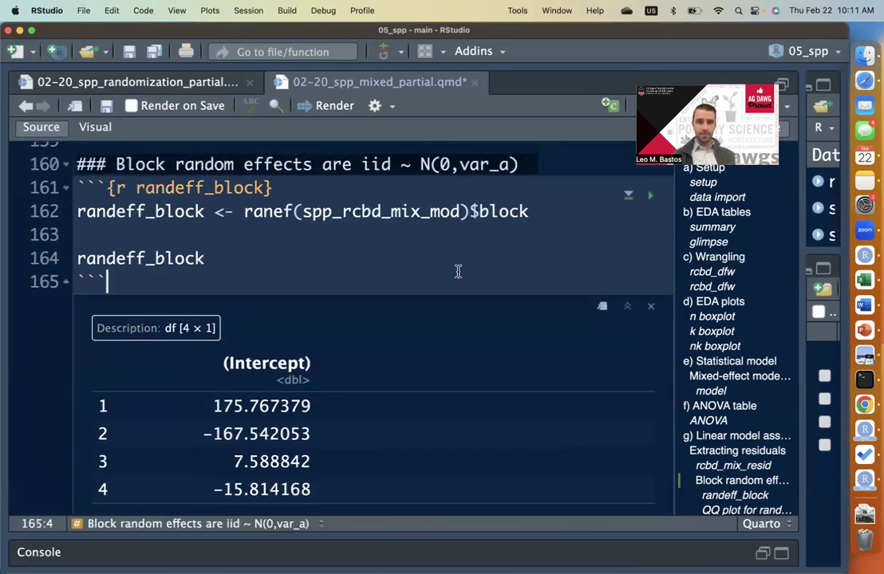
pyautogui.click(381, 212)
pyautogui.doubleClick(410, 212)
pyautogui.click(473, 212)
pyautogui.press('Right')
pyautogui.press('Right')
pyautogui.press('Right')
pyautogui.press('Right')
pyautogui.press('Right')
pyautogui.press('Right')
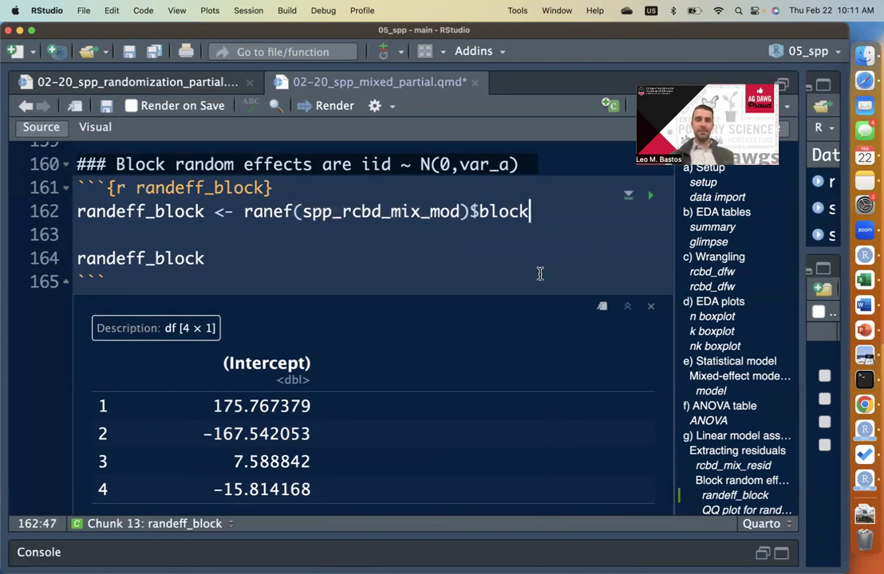
# Inspect the block QQ plot again and read the interpretation note written below it
pyautogui.scroll(-15, 540, 274)
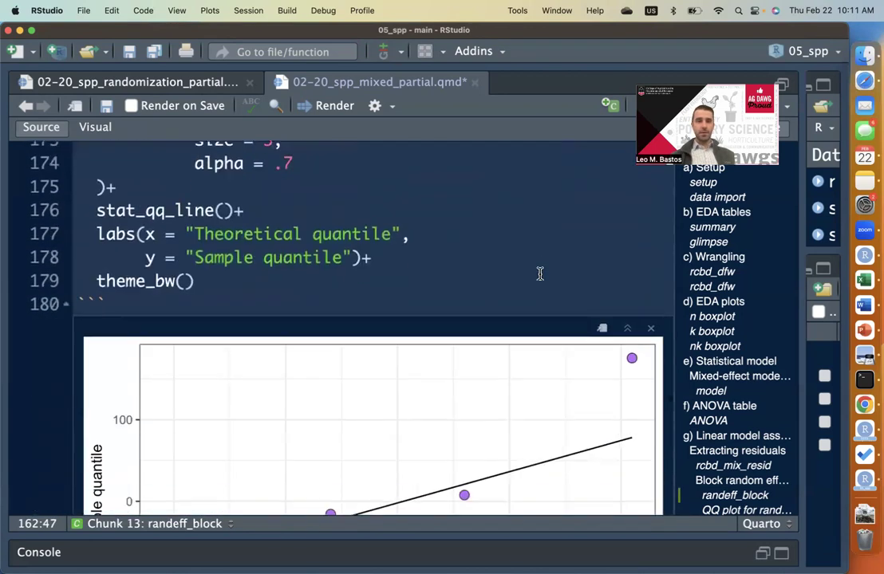
pyautogui.scroll(-5, 539, 273)
pyautogui.scroll(2, 525, 357)
pyautogui.scroll(-1, 525, 358)
pyautogui.scroll(-1, 526, 357)
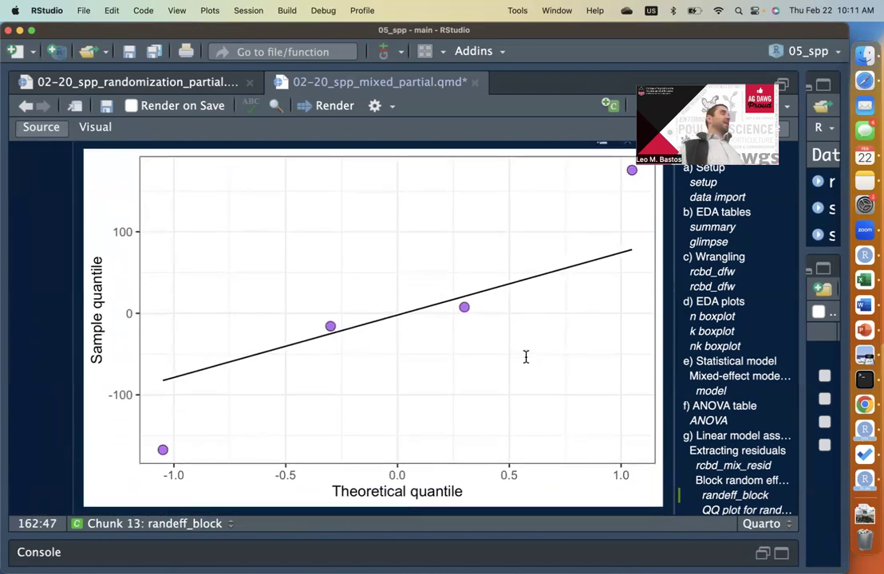
pyautogui.scroll(-1, 526, 356)
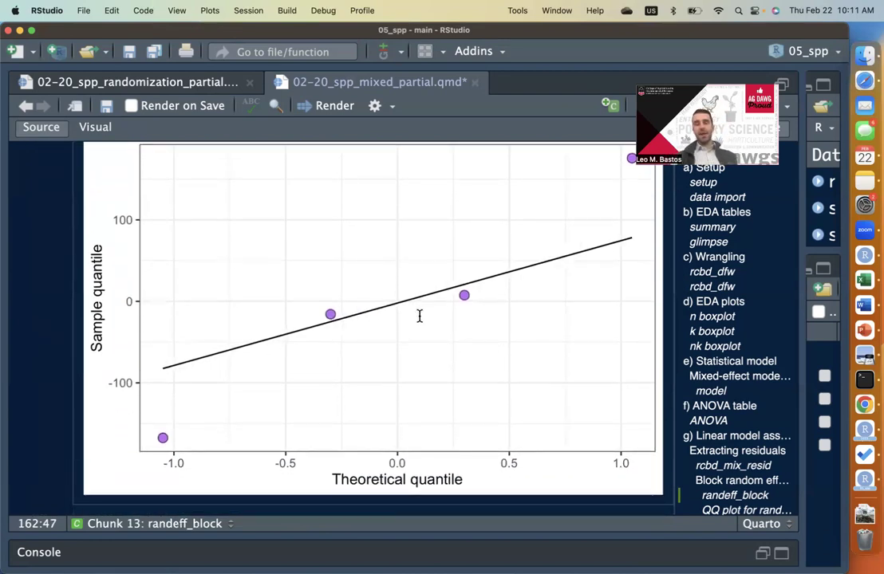
pyautogui.scroll(3, 419, 316)
pyautogui.scroll(-3, 419, 316)
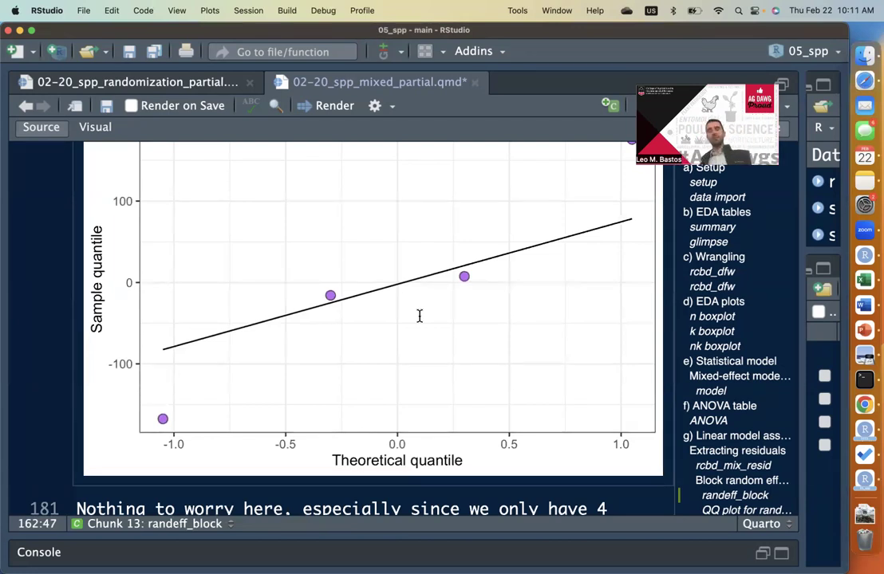
pyautogui.scroll(-4, 419, 316)
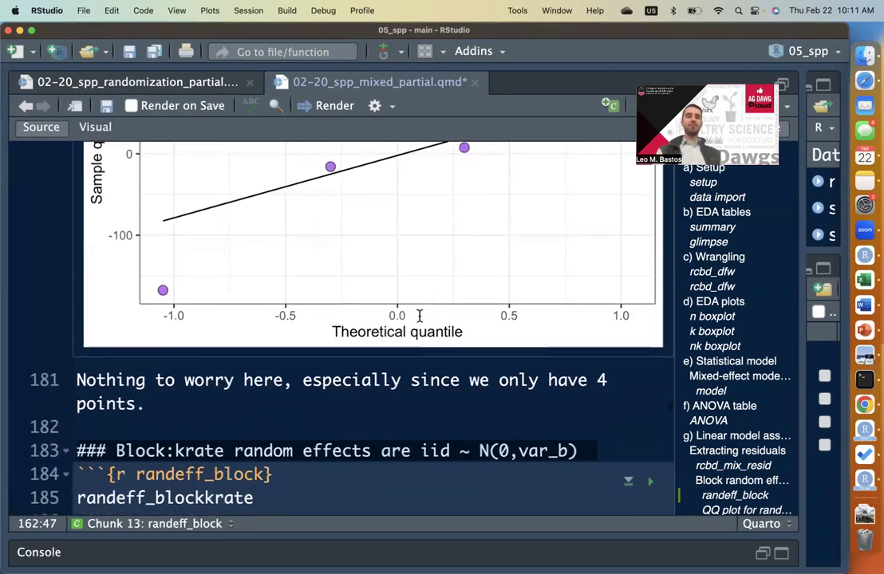
pyautogui.click(382, 379)
pyautogui.click(425, 409)
pyautogui.scroll(-4, 425, 409)
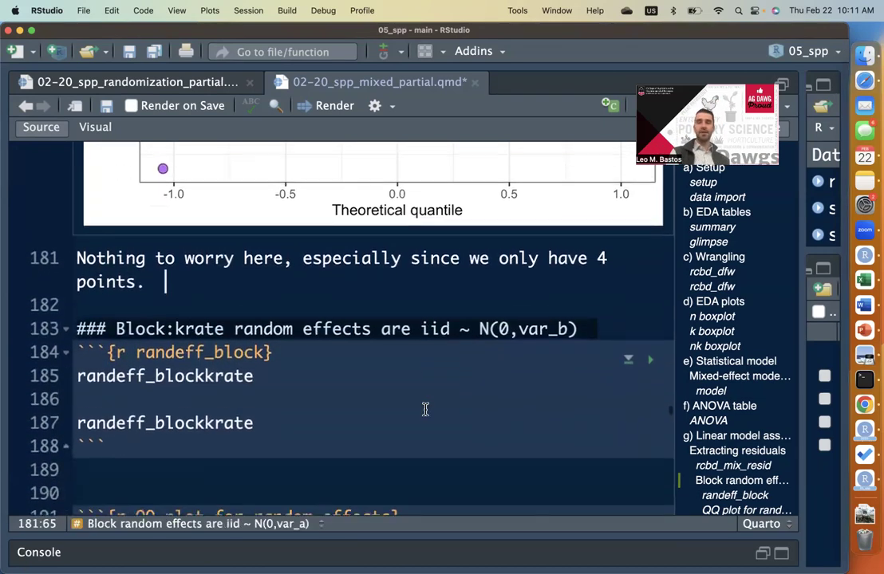
# Assign ranef(spp_rcbd_mix_mod) to randeff_blockkrate in the chunk under the Block:krate heading and run both lines
pyautogui.click(395, 380)
pyautogui.click(354, 354)
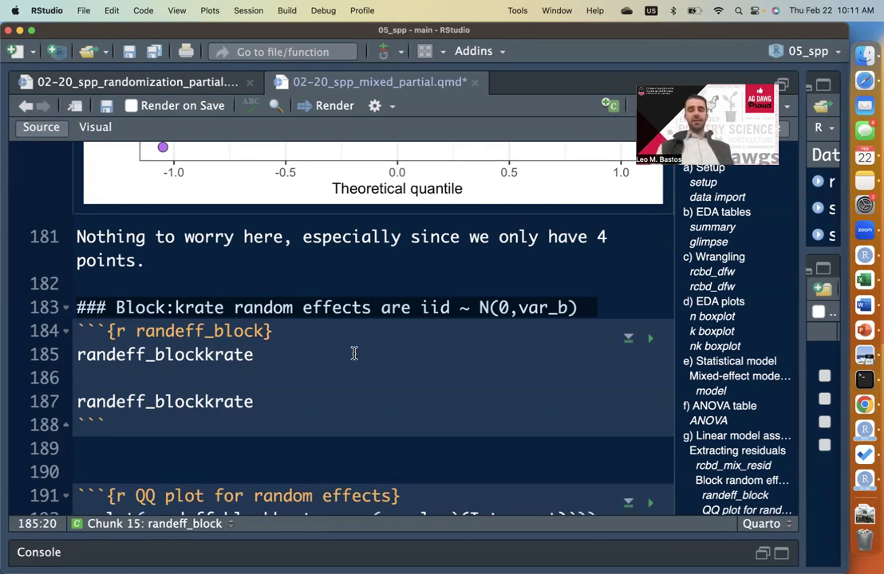
pyautogui.write('<')
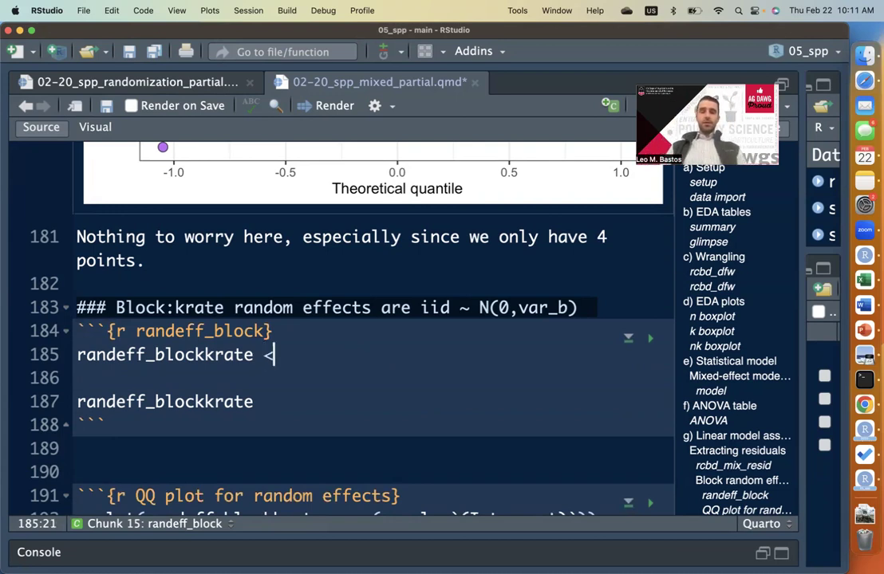
pyautogui.write('- ran')
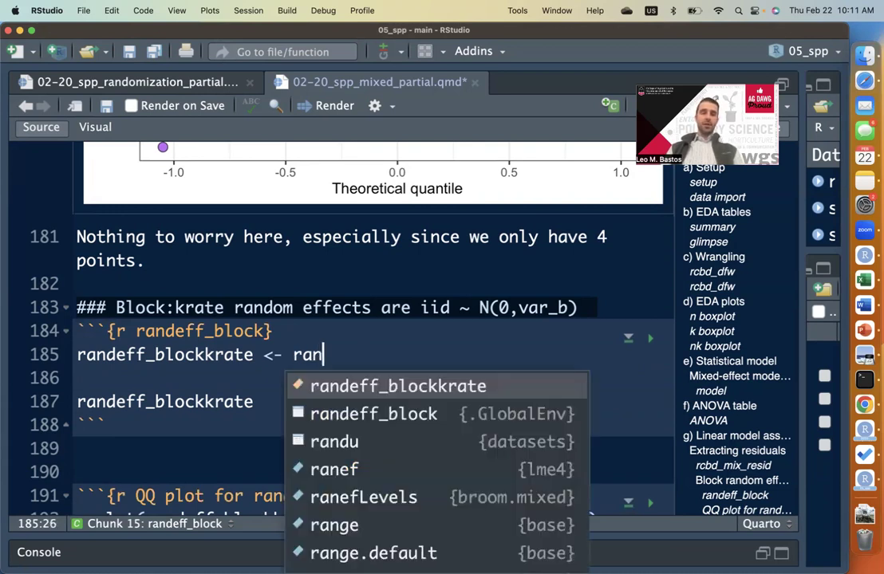
pyautogui.write('ef(')
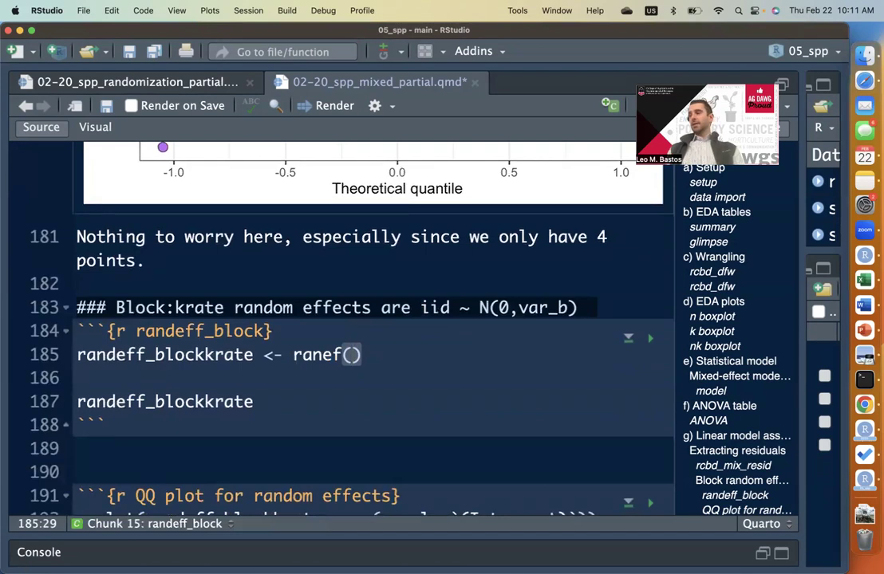
pyautogui.write('s')
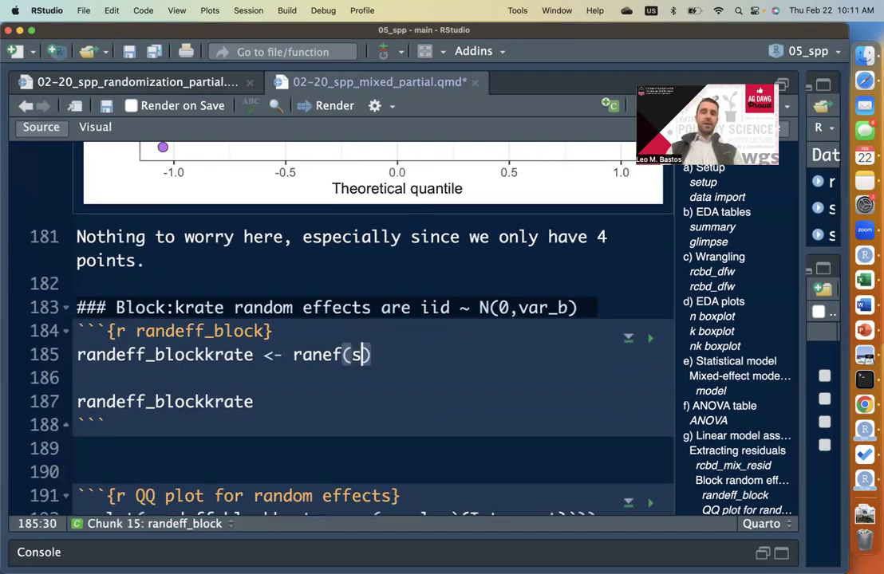
pyautogui.write('pp_')
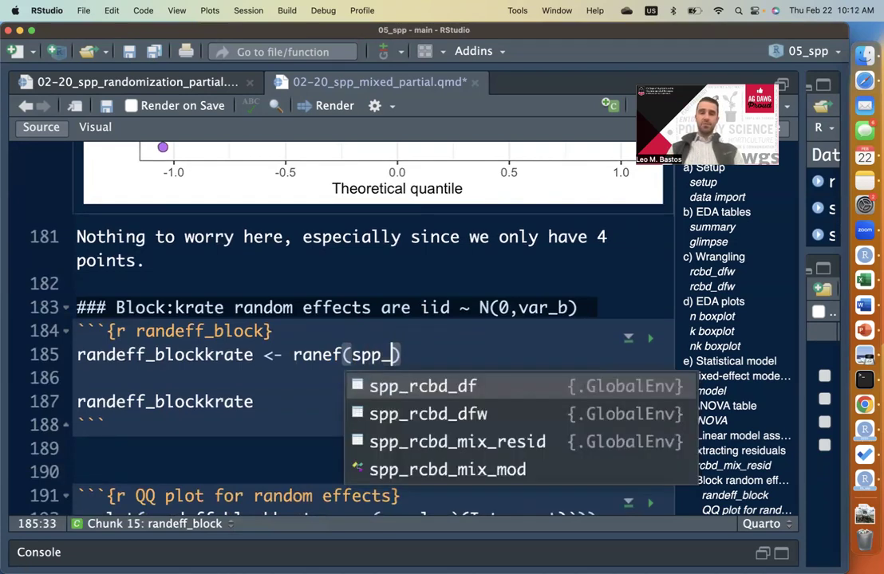
pyautogui.write('rcbd')
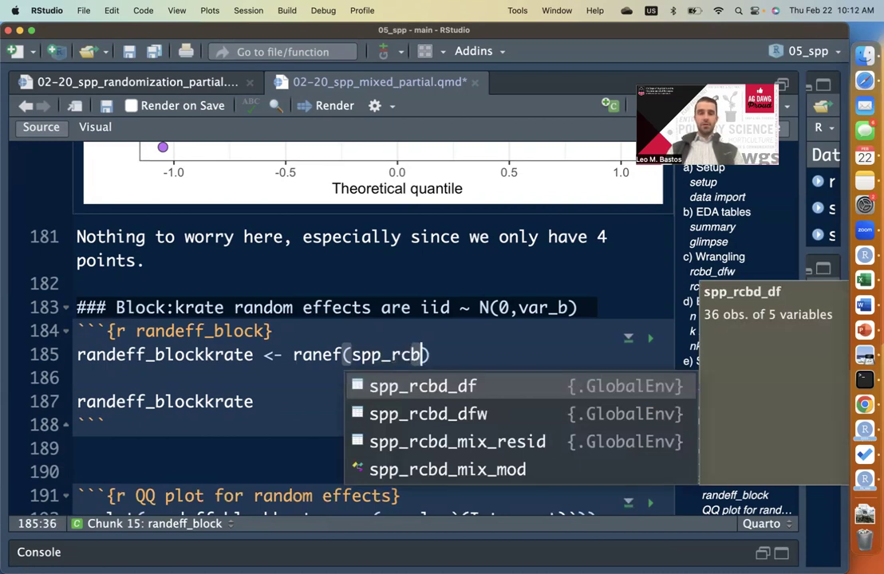
pyautogui.write('_mi')
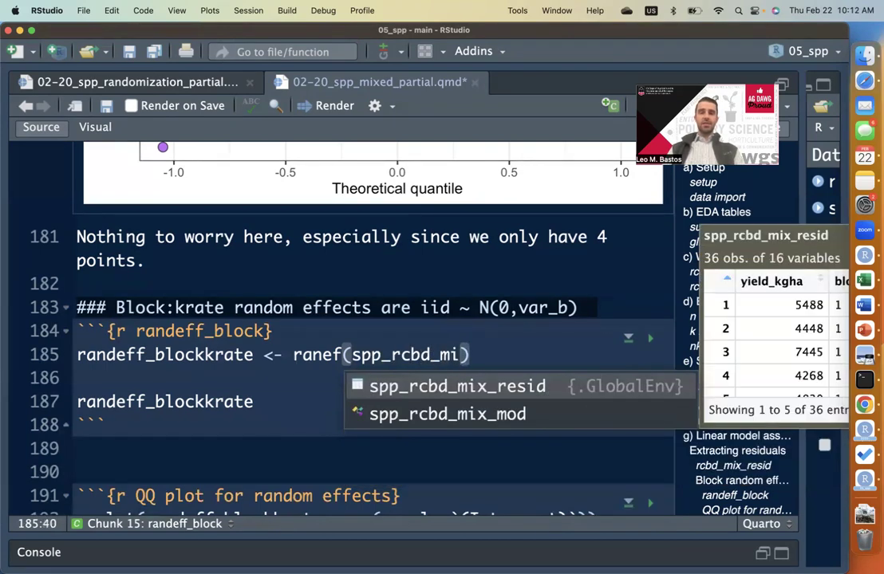
pyautogui.press('Down')
pyautogui.press('Return')
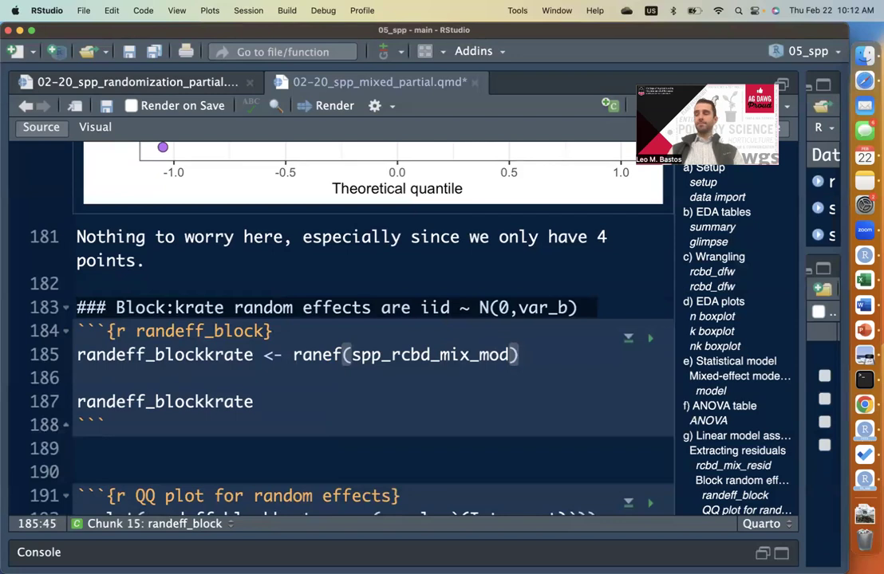
pyautogui.write(')')
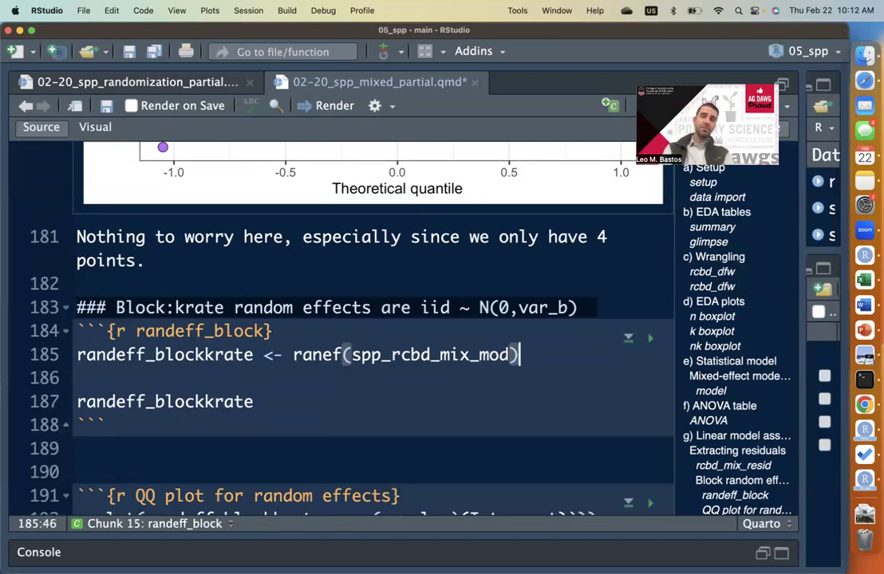
pyautogui.press('super+Return')
pyautogui.press('super+Return')
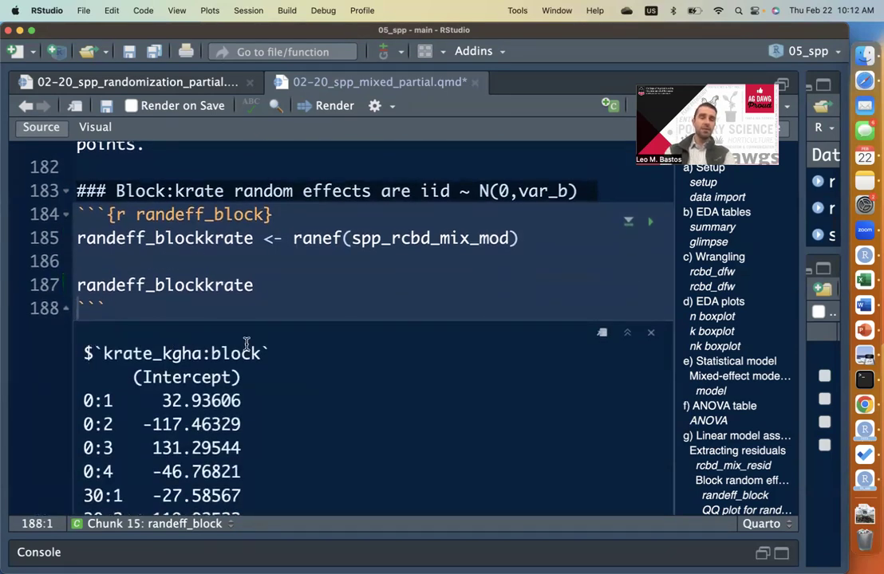
# Copy $`krate_kgha:block` from the chunk output and append it to the ranef(spp_rcbd_mix_mod) call
pyautogui.moveTo(83, 354); pyautogui.dragTo(273, 355)
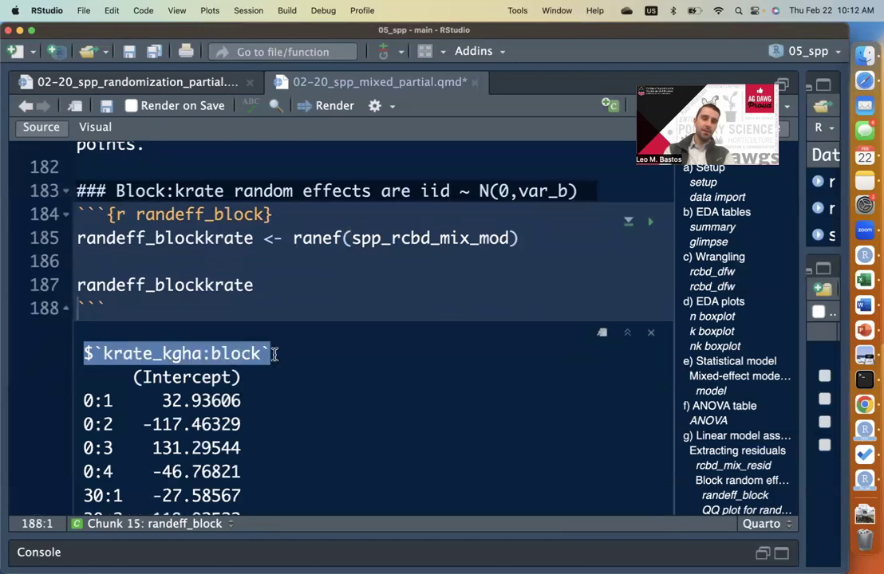
pyautogui.press('super+c')
pyautogui.click(574, 232)
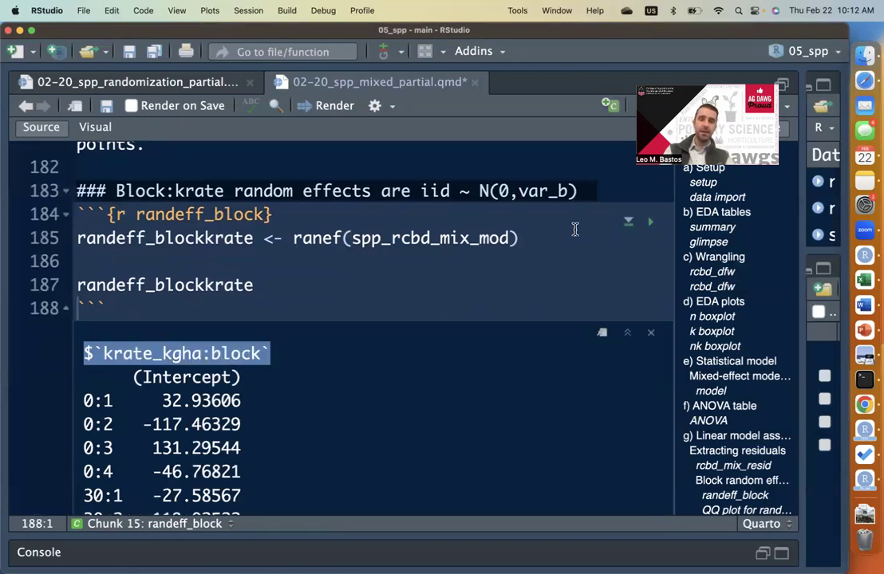
pyautogui.press('super+v')
pyautogui.click(378, 267)
pyautogui.click(371, 287)
pyautogui.click(326, 263)
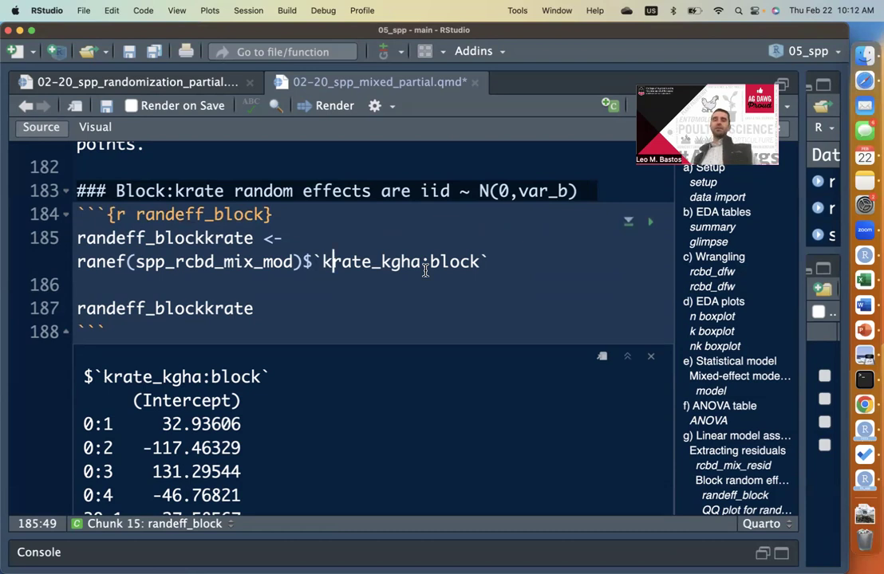
pyautogui.click(424, 261)
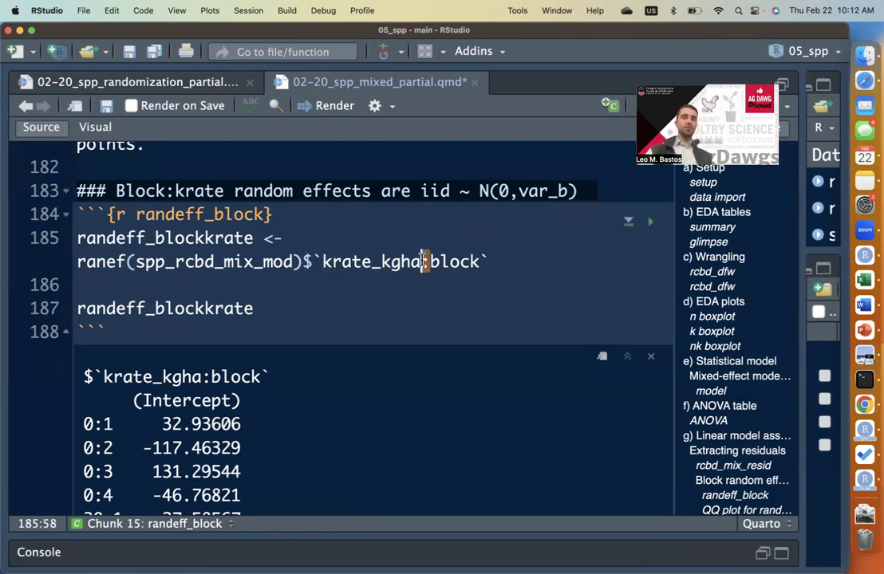
# Remove the backticks around krate_kgha:block to show the bare name, and put them back on both sides
pyautogui.click(322, 262)
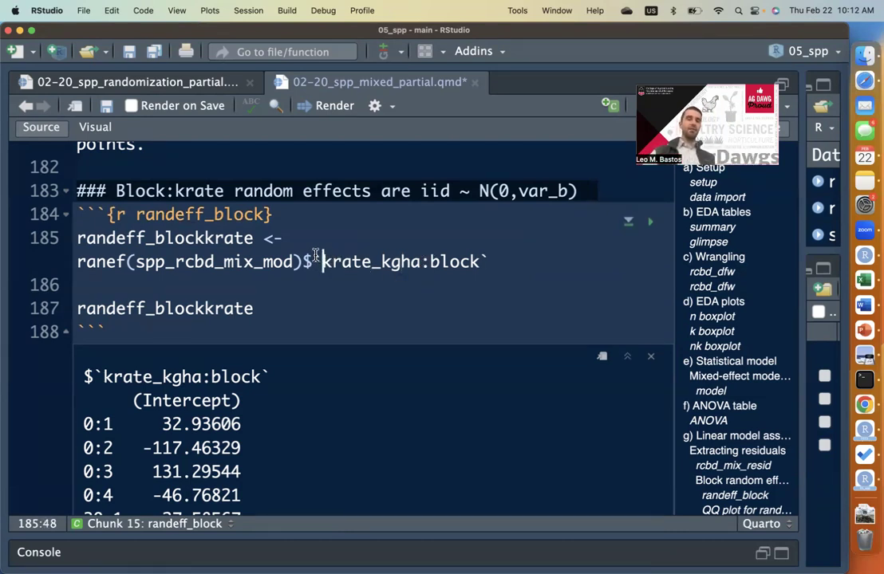
pyautogui.press('BackSpace')
pyautogui.click(491, 262)
pyautogui.press('BackSpace')
pyautogui.click(388, 262)
pyautogui.doubleClick(395, 262)
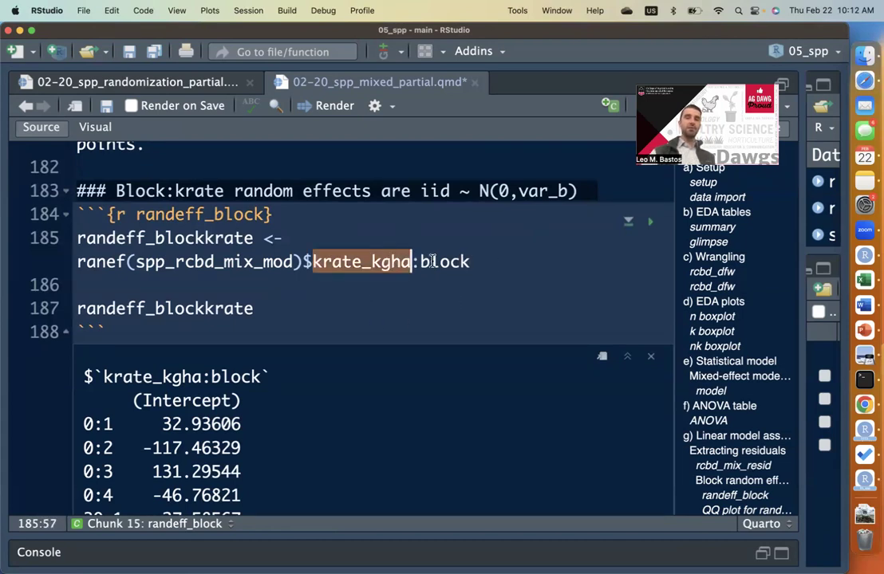
pyautogui.doubleClick(416, 262)
pyautogui.moveTo(415, 264); pyautogui.dragTo(414, 262)
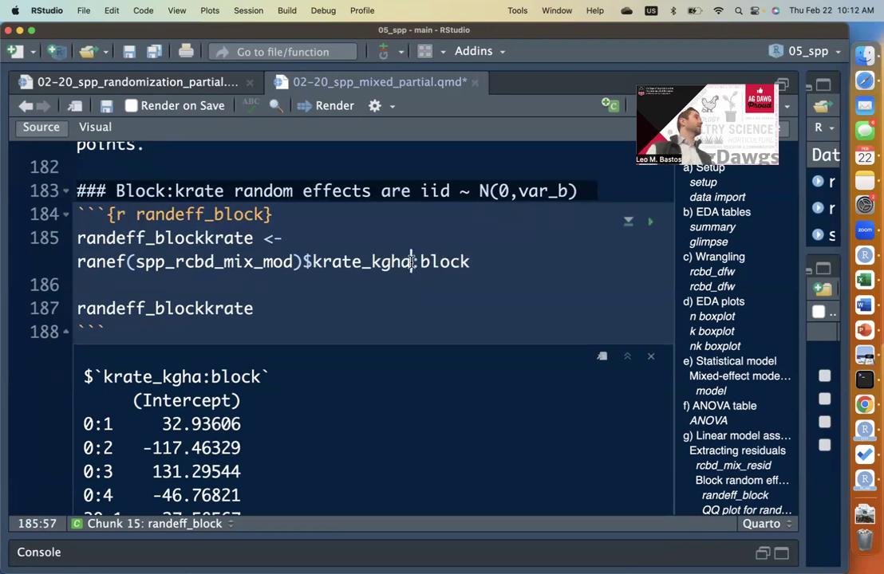
pyautogui.click(310, 262)
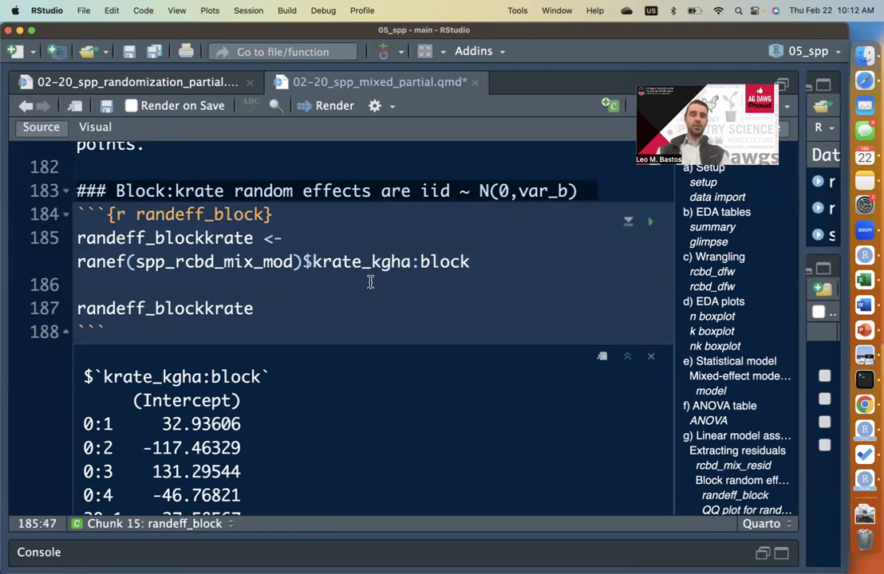
pyautogui.write('`')
pyautogui.click(490, 263)
pyautogui.write('`')
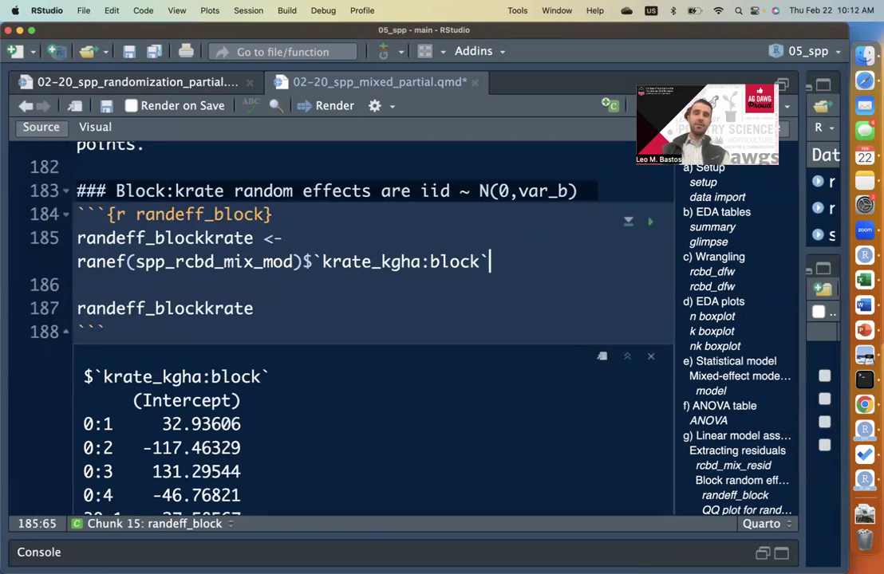
# Check the backticked krate_kgha:block term and rerun the randeff_blockkrate assignment and print lines
pyautogui.click(312, 263)
pyautogui.click(459, 263)
pyautogui.click(489, 262)
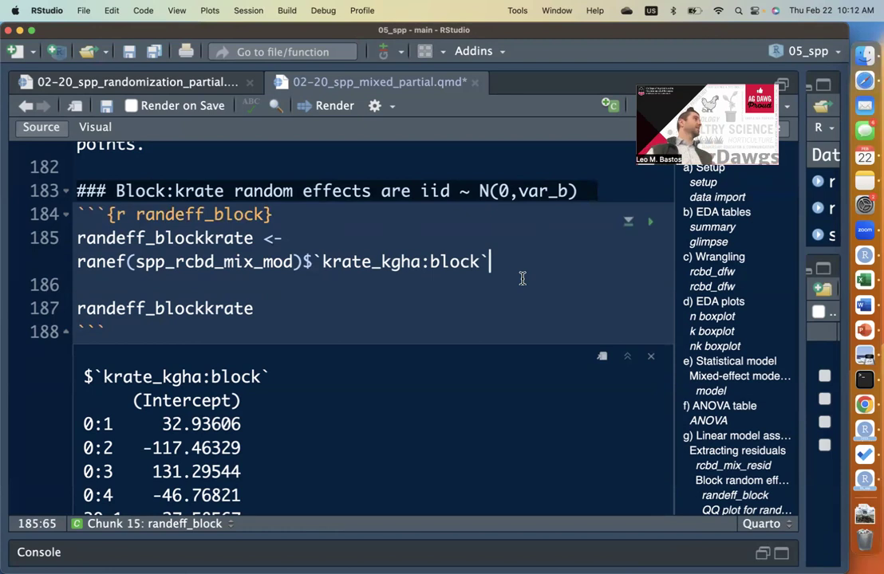
pyautogui.click(388, 262)
pyautogui.click(439, 263)
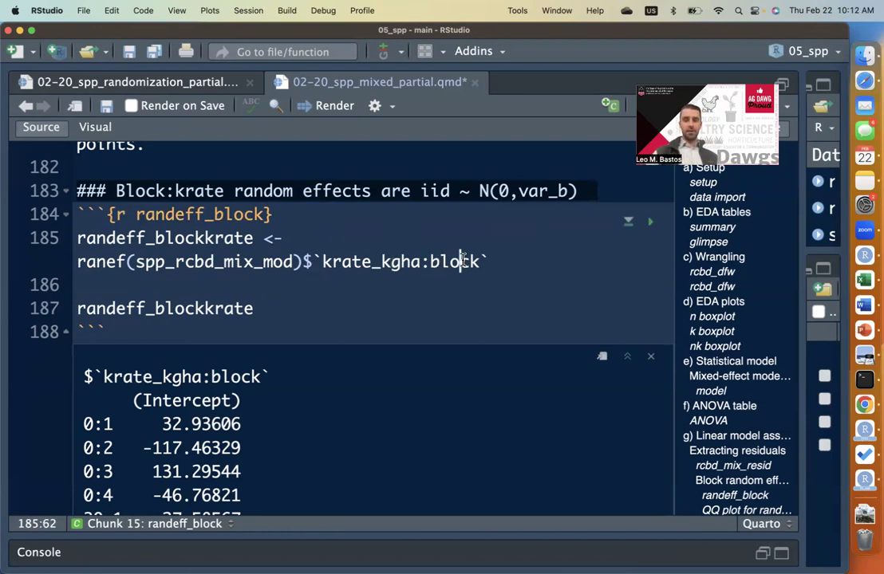
pyautogui.press('super+Return')
pyautogui.press('super+Return')
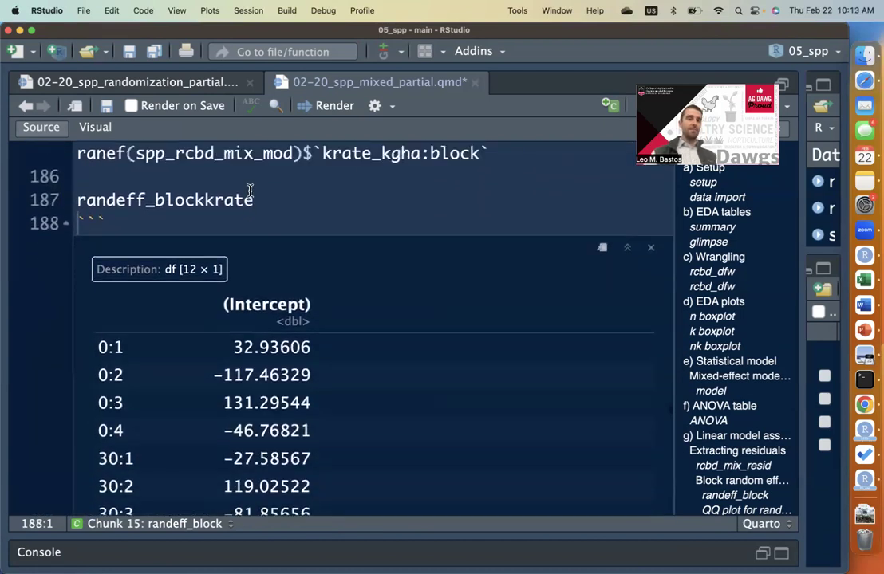
# Look through the randeff_blockkrate output table listing the intercept of each krate-by-block combination
pyautogui.click(255, 183)
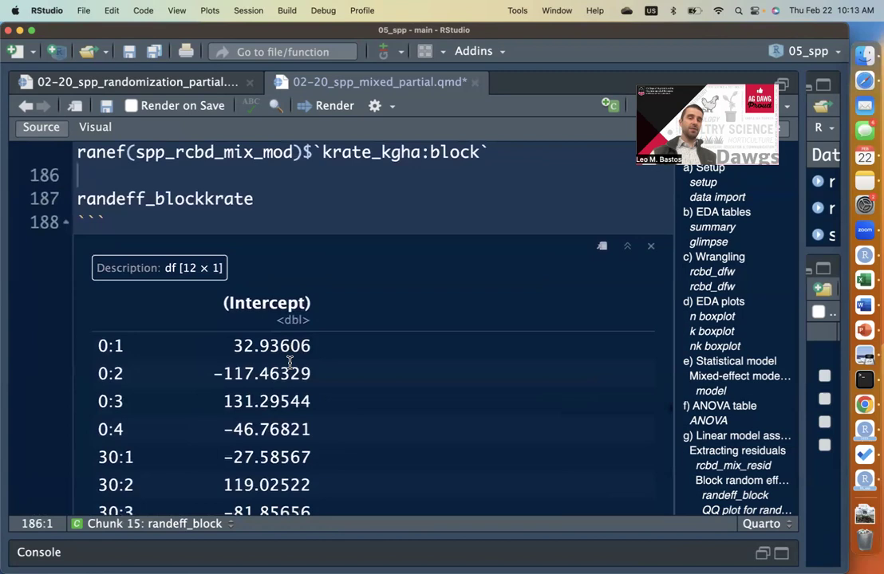
pyautogui.scroll(-4, 290, 362)
pyautogui.scroll(1, 244, 395)
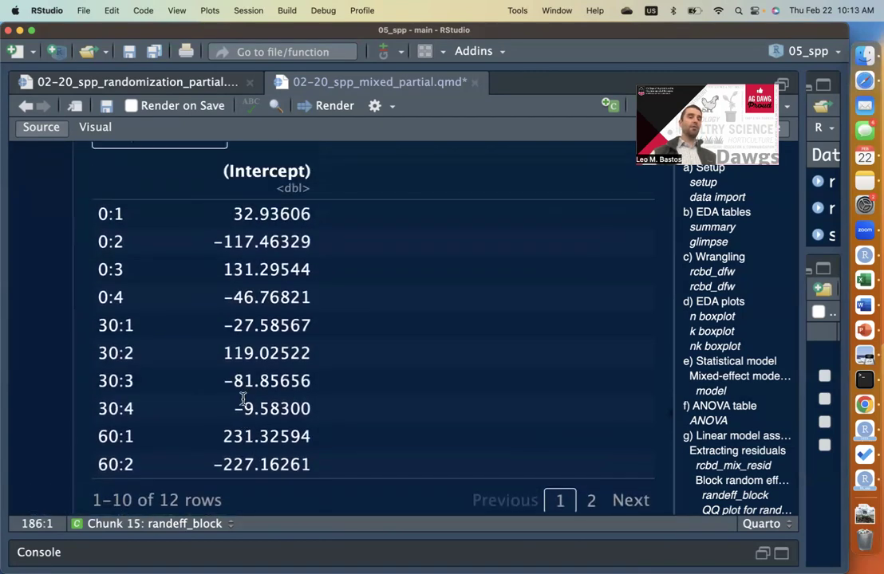
pyautogui.scroll(1, 244, 399)
pyautogui.scroll(1, 243, 399)
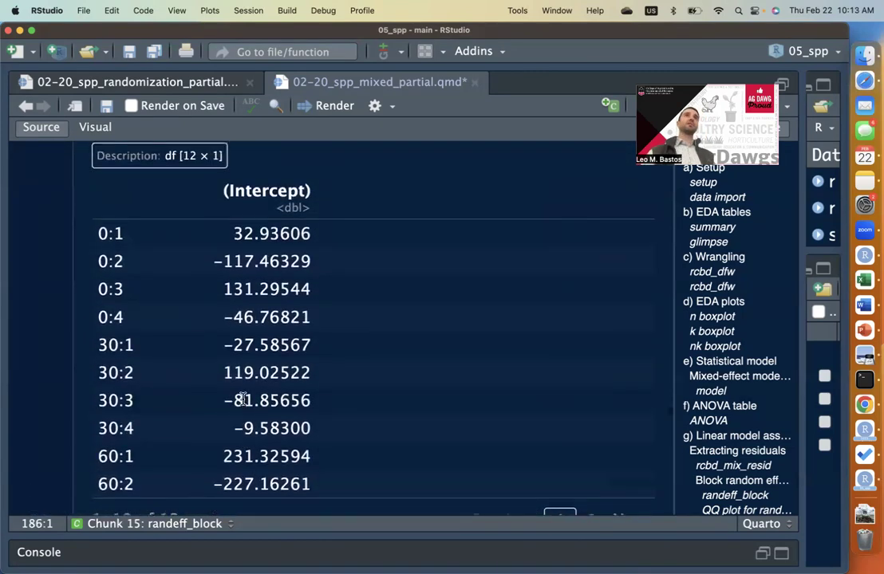
pyautogui.scroll(5, 243, 399)
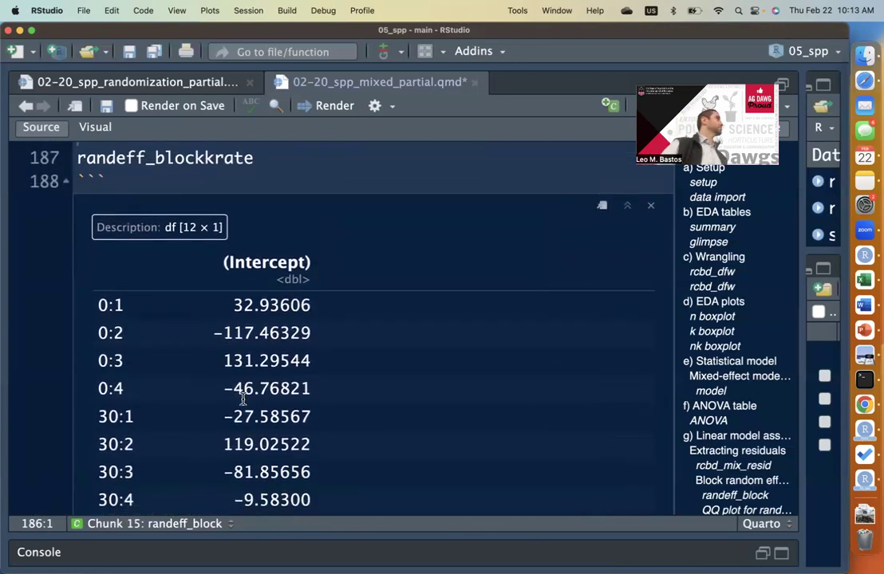
pyautogui.scroll(3, 244, 399)
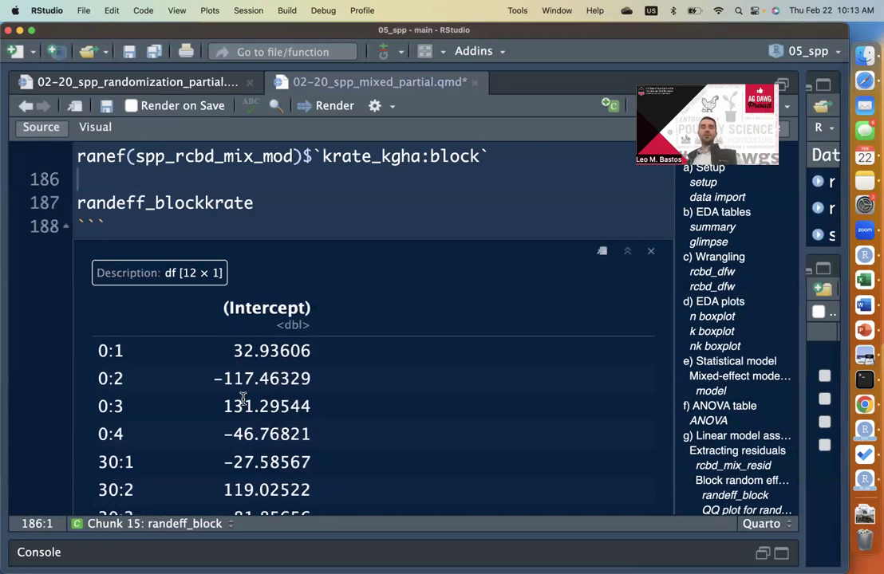
# Compare individual intercept values in the randeff_blockkrate table, including those for 0:1, 0:2, 0:3 and 30:3
pyautogui.doubleClick(271, 351)
pyautogui.doubleClick(271, 379)
pyautogui.click(272, 403)
pyautogui.doubleClick(272, 402)
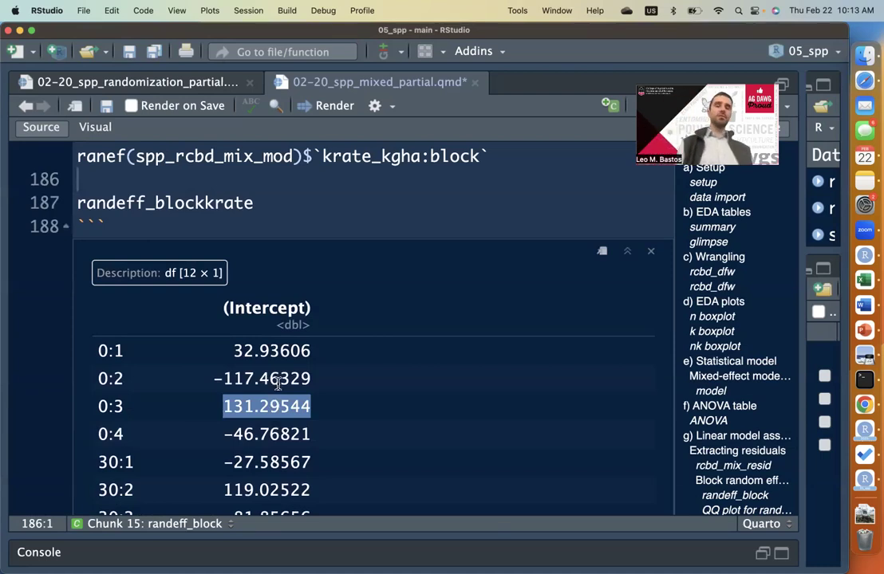
pyautogui.doubleClick(278, 379)
pyautogui.click(292, 406)
pyautogui.doubleClick(293, 406)
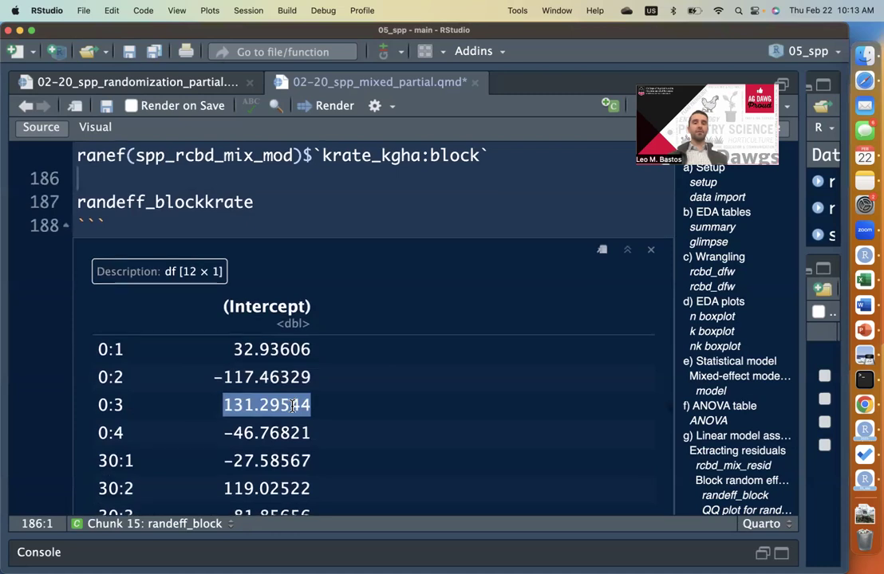
pyautogui.scroll(-3, 292, 407)
pyautogui.doubleClick(293, 406)
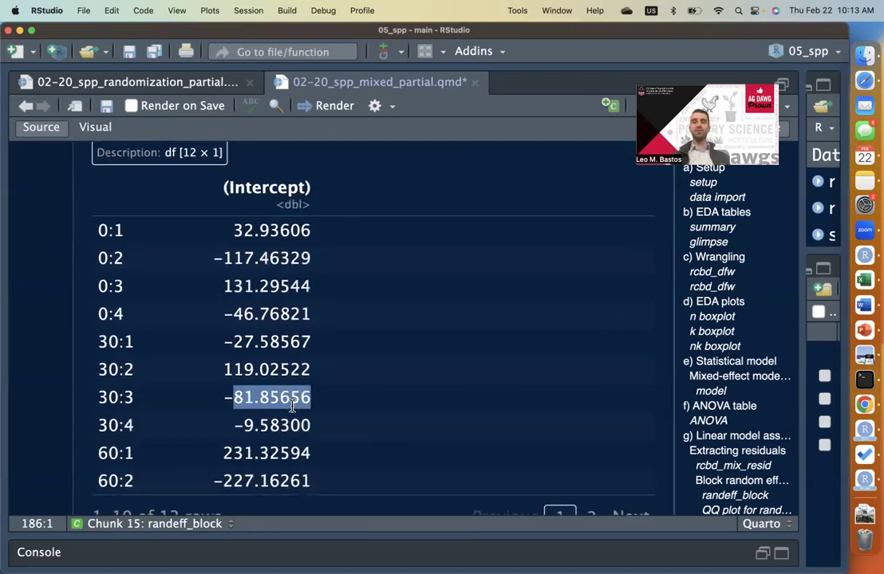
# Examine the QQ plot chunk for randeff_blockkrate and how its points follow the reference line
pyautogui.scroll(-8, 293, 406)
pyautogui.click(485, 404)
pyautogui.scroll(-2, 486, 405)
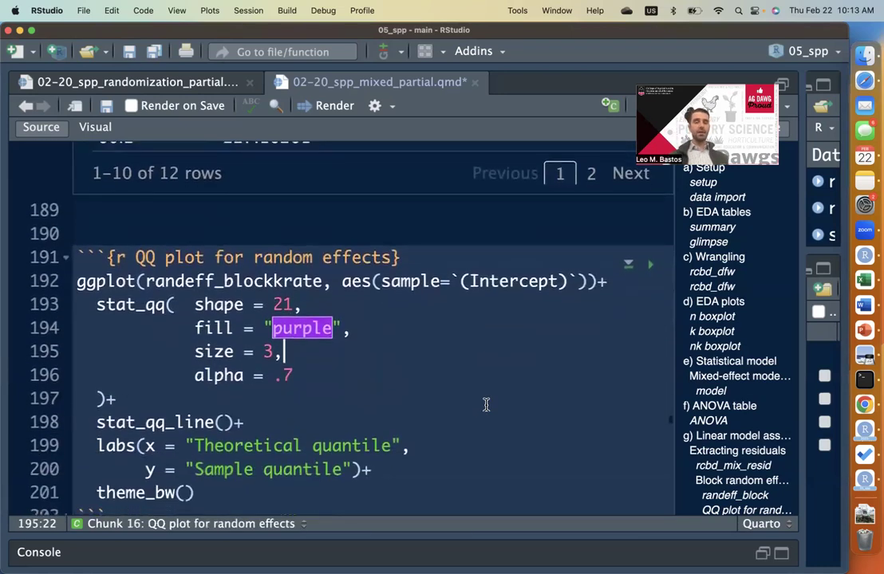
pyautogui.scroll(-2, 647, 221)
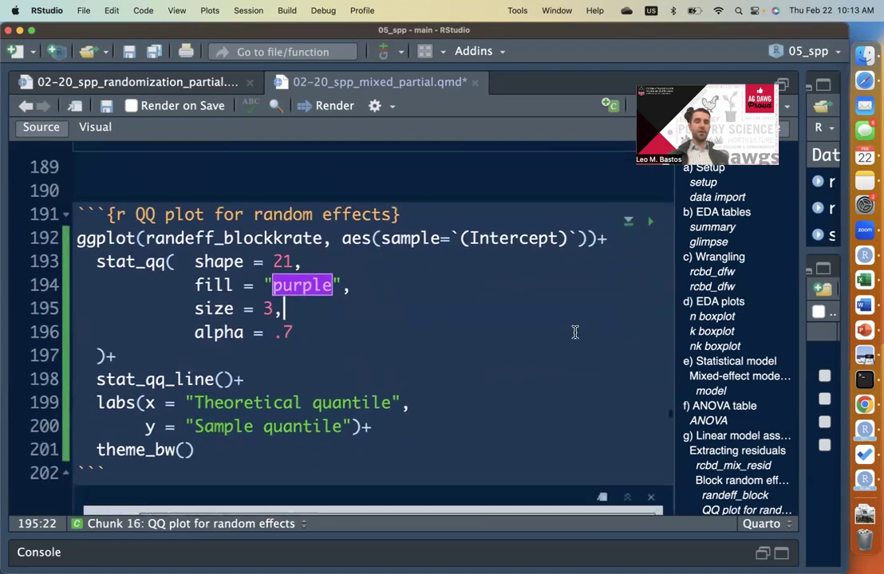
pyautogui.scroll(-10, 574, 332)
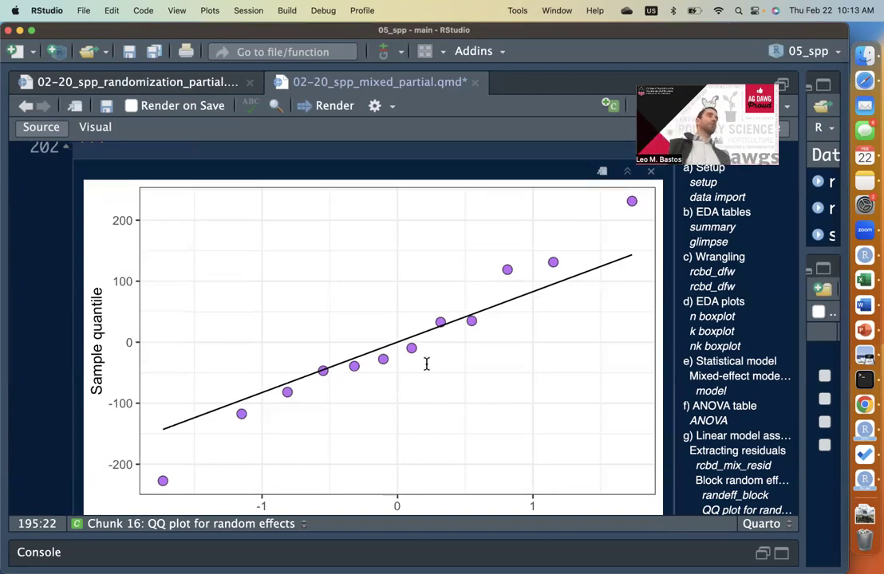
pyautogui.scroll(-1, 441, 365)
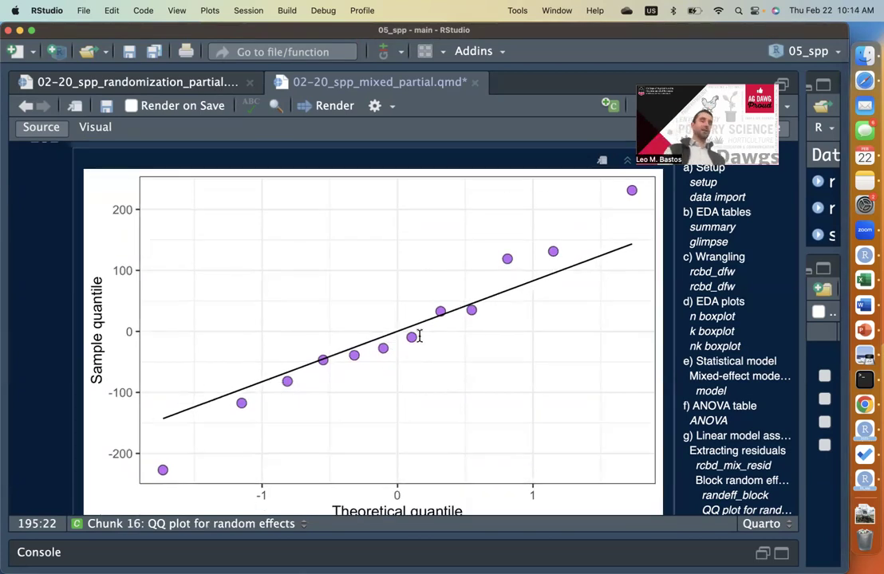
pyautogui.scroll(-10, 419, 336)
# Read the within-group errors heading and the chunk plotting .studresid against .fitted from spp_rcbd_mix_resid
pyautogui.click(426, 308)
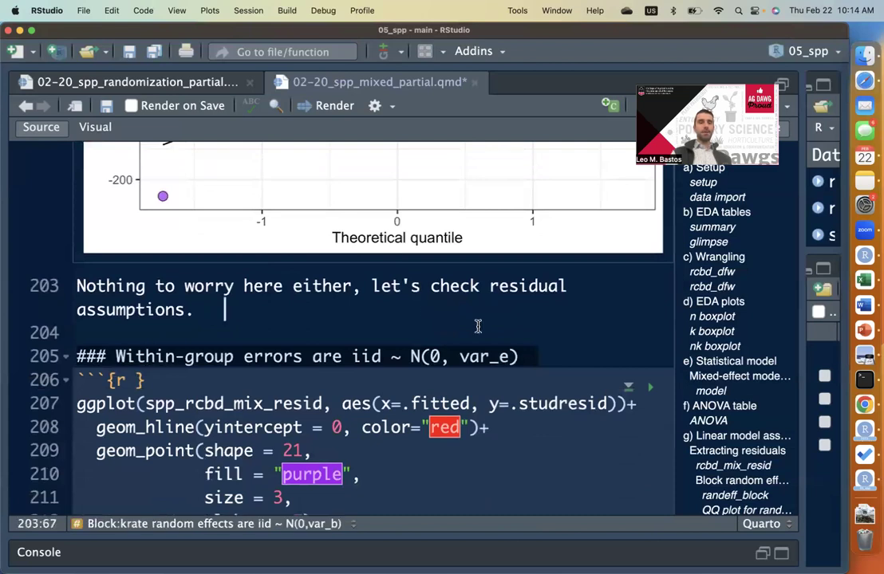
pyautogui.scroll(-5, 477, 327)
pyautogui.click(395, 257)
pyautogui.click(375, 246)
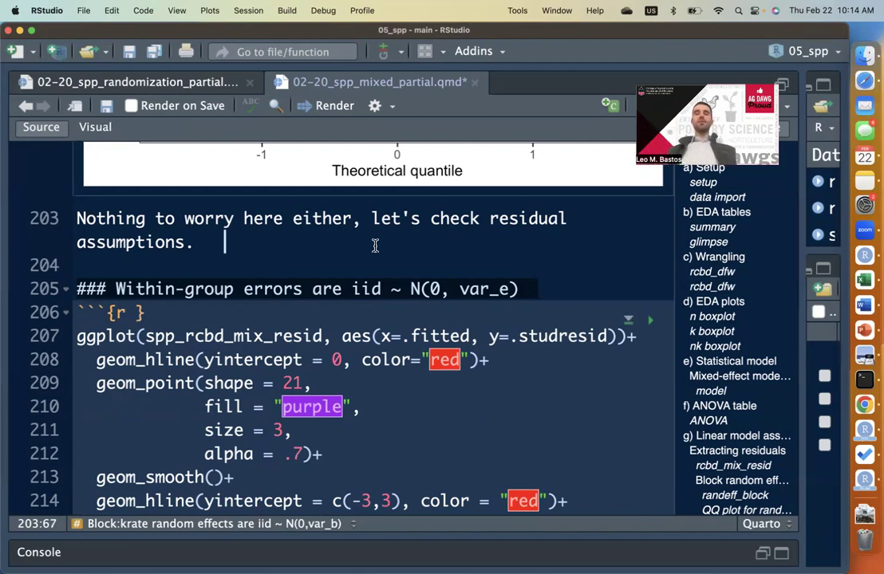
pyautogui.click(360, 289)
pyautogui.scroll(-1, 335, 264)
pyautogui.click(353, 248)
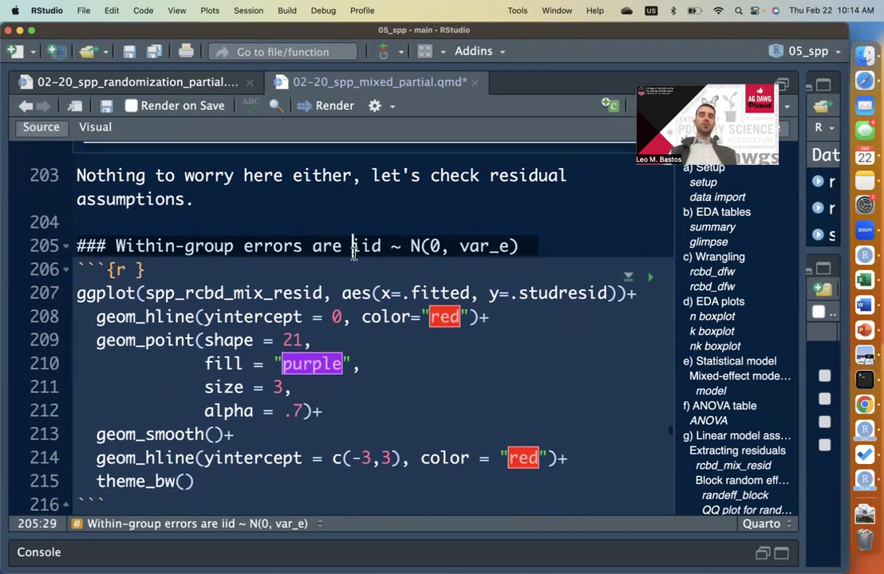
pyautogui.click(351, 293)
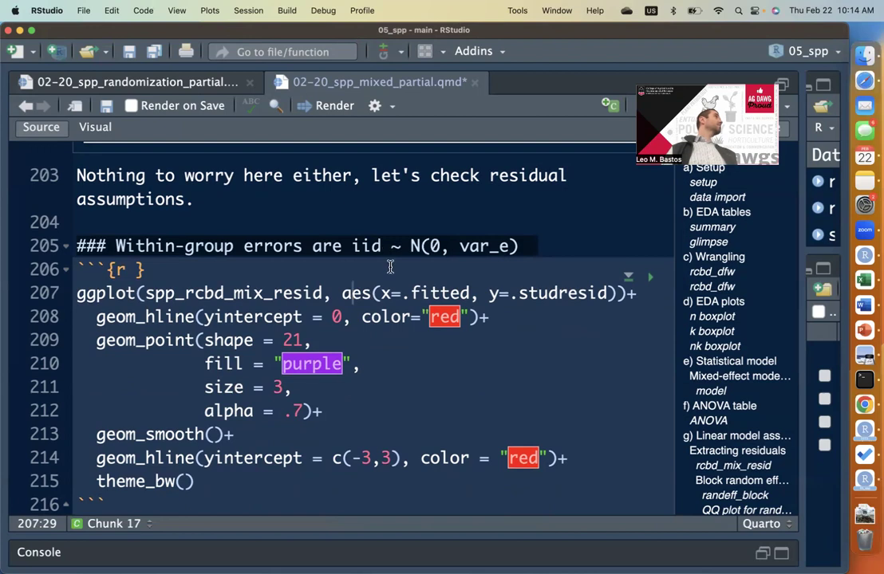
pyautogui.click(399, 316)
pyautogui.scroll(-1, 429, 338)
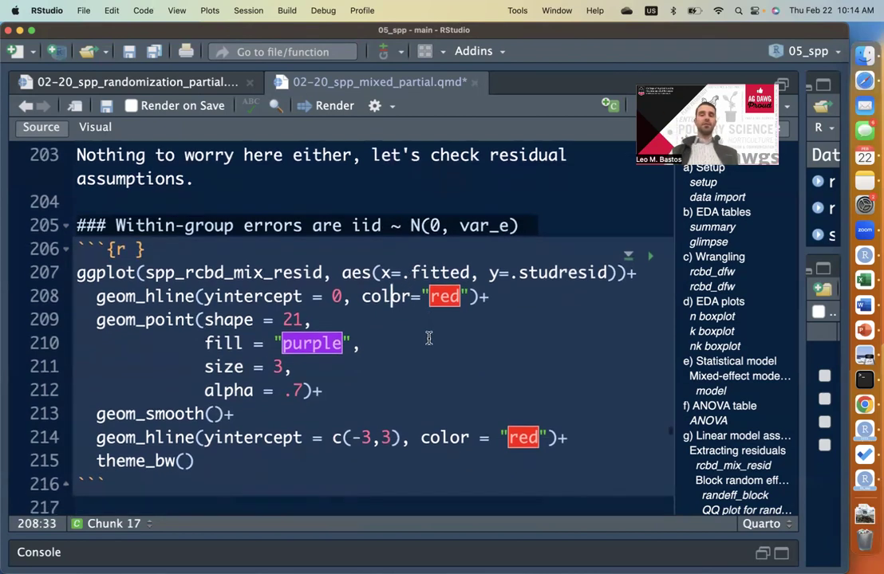
pyautogui.click(429, 345)
pyautogui.rightClick(496, 356)
pyautogui.click(495, 279)
pyautogui.click(490, 233)
pyautogui.click(549, 257)
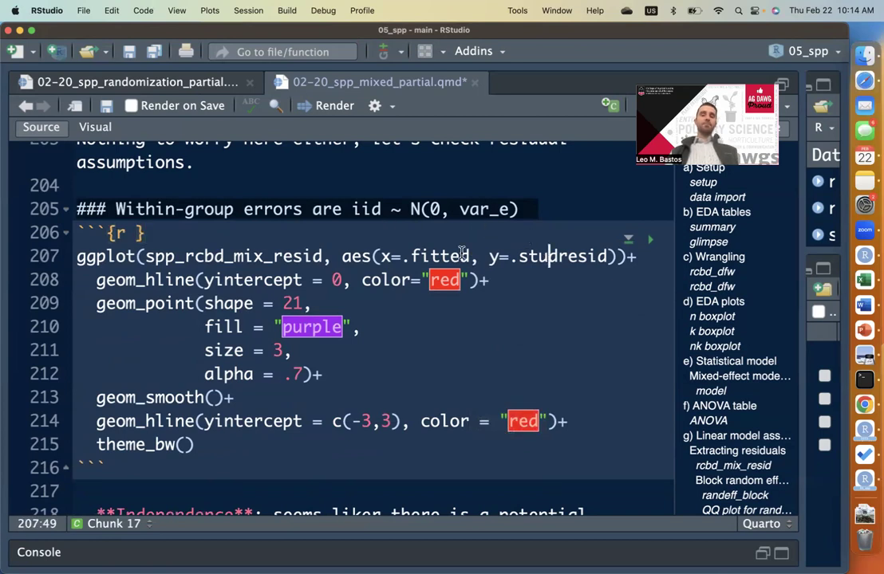
# Revisit the block:krate QQ plot code, checking the `(Intercept)` sample aesthetic and the resulting plot
pyautogui.scroll(2, 463, 253)
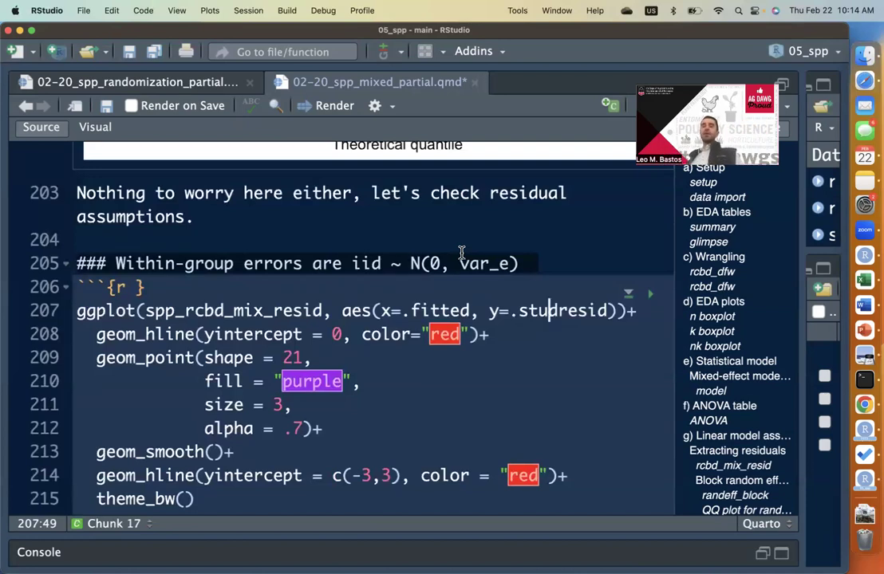
pyautogui.scroll(10, 345, 258)
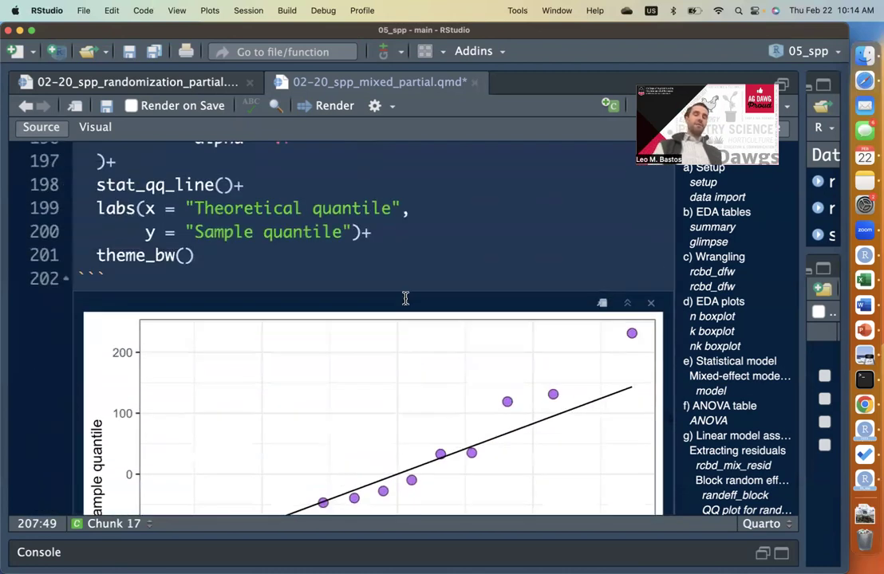
pyautogui.click(385, 235)
pyautogui.scroll(6, 399, 239)
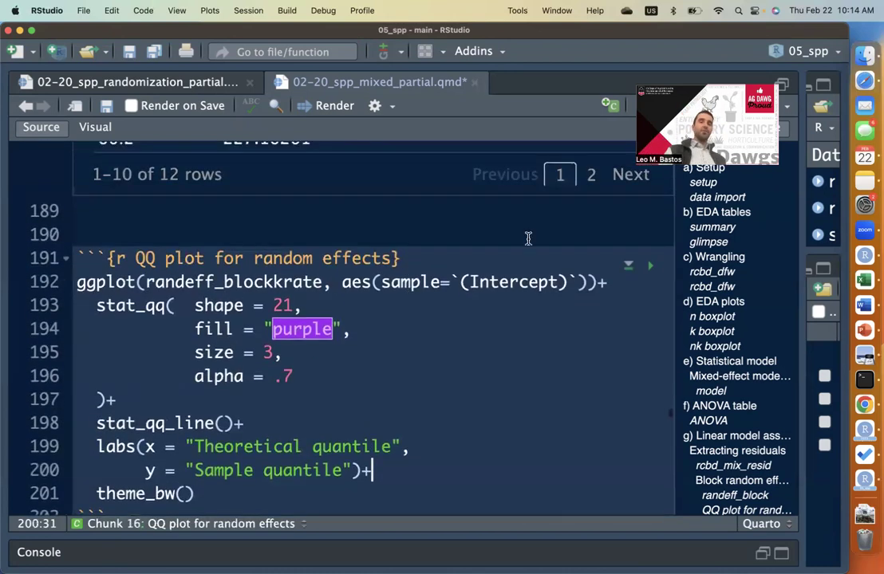
pyautogui.click(459, 287)
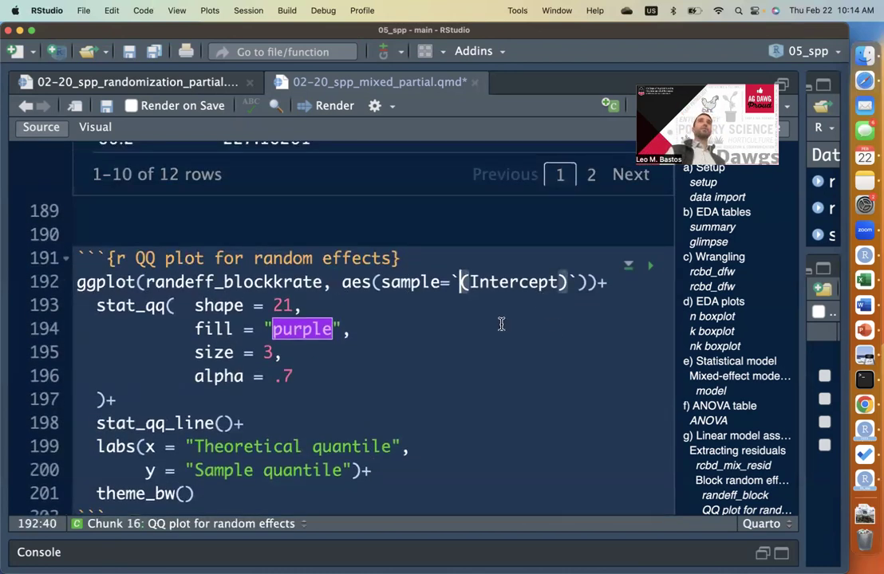
pyautogui.scroll(-15, 501, 324)
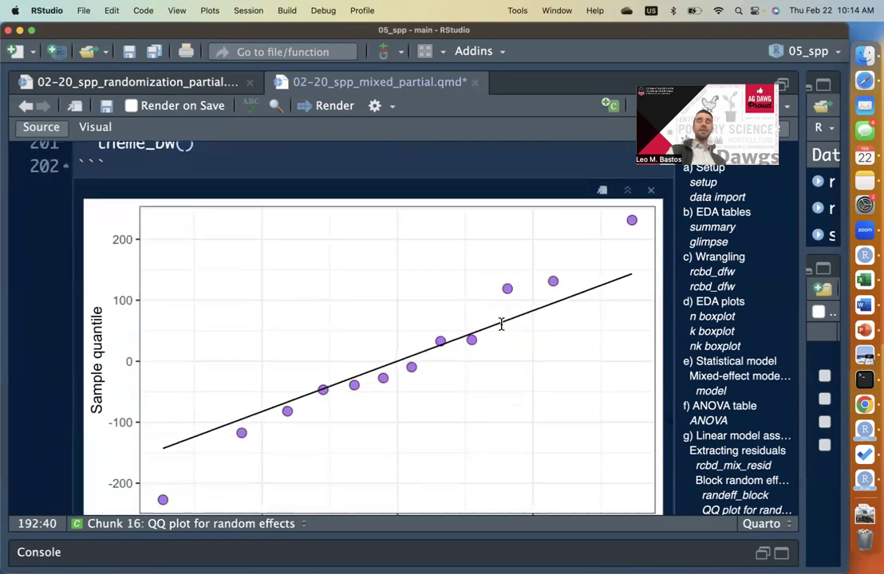
# Review the iid ~ N(0, var_e) assumption in the within-group errors heading, along with the note above it
pyautogui.click(494, 287)
pyautogui.press('Left')
pyautogui.press('Left')
pyautogui.press('Left')
pyautogui.press('Left')
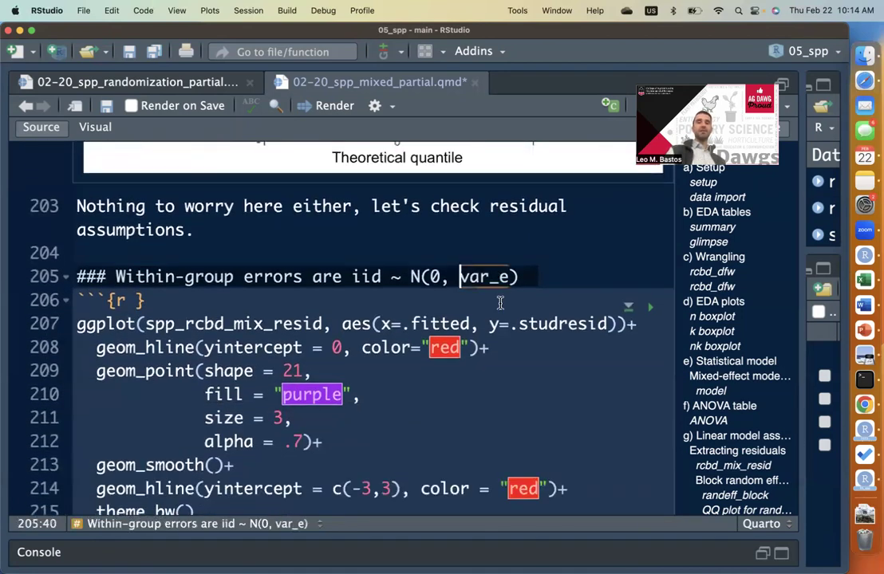
pyautogui.click(501, 303)
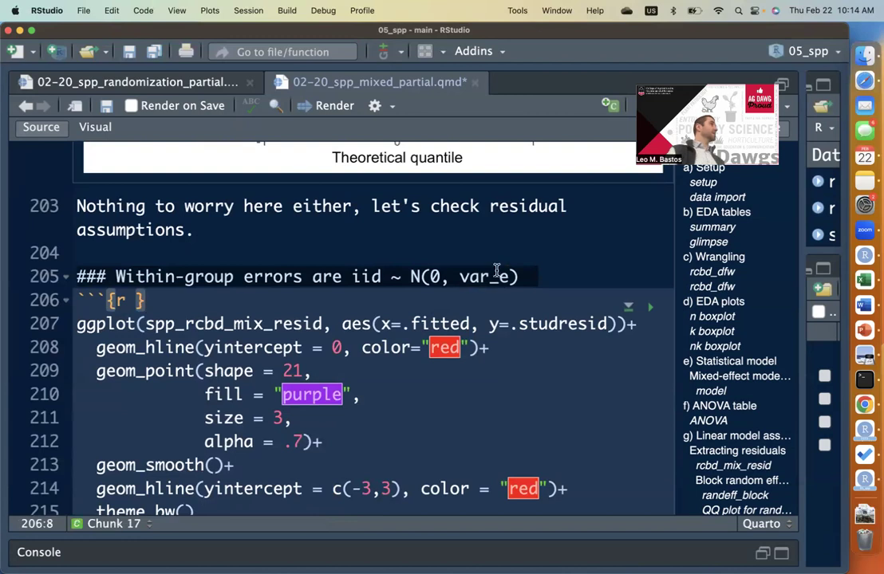
pyautogui.click(494, 278)
pyautogui.click(499, 231)
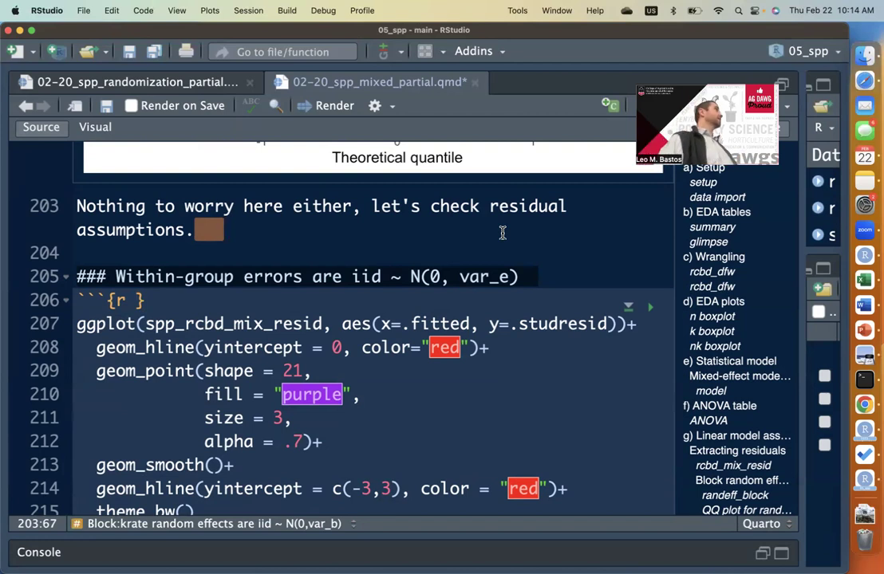
pyautogui.click(461, 277)
pyautogui.click(516, 355)
pyautogui.scroll(-1, 515, 357)
pyautogui.click(450, 272)
# Review the iid ~ N(0,var_b) assumption in the Block:krate random effects heading and compare it with that section's QQ plot
pyautogui.scroll(5, 455, 272)
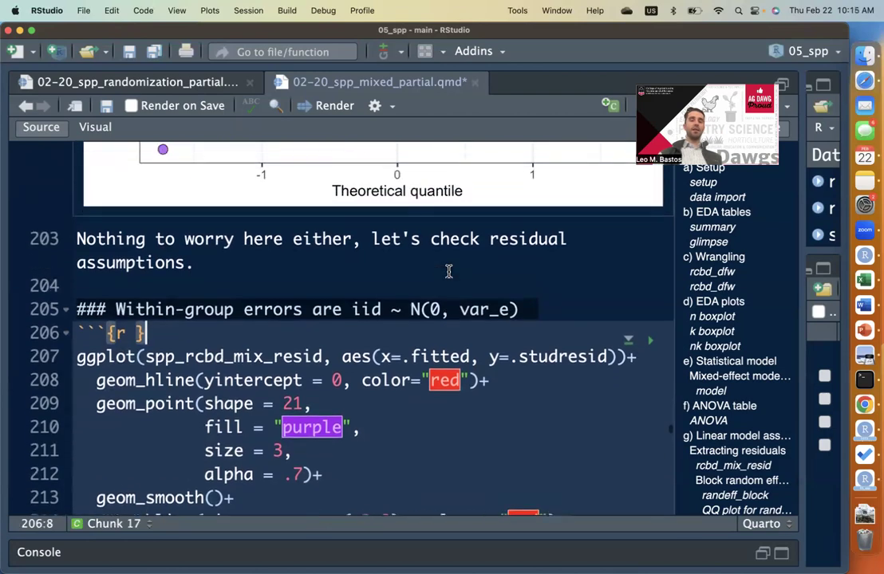
pyautogui.scroll(10, 476, 280)
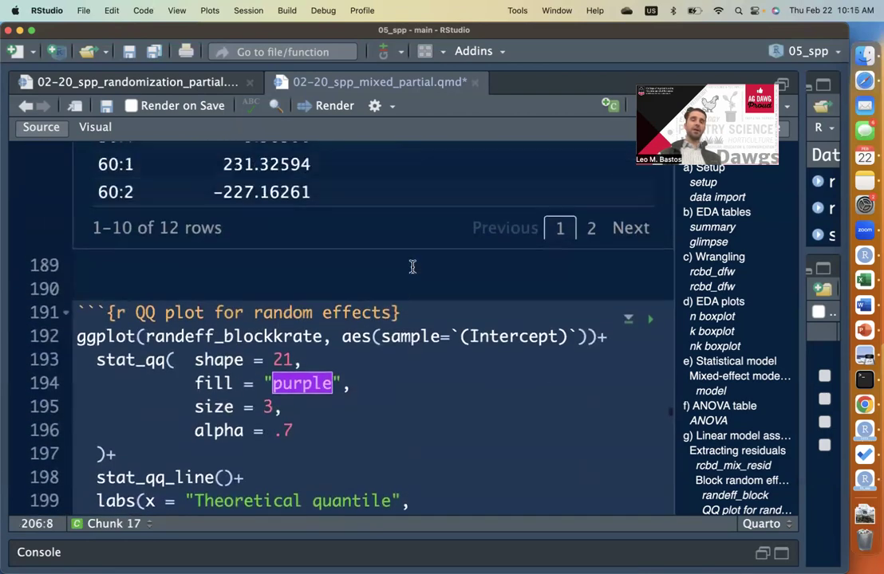
pyautogui.scroll(8, 440, 402)
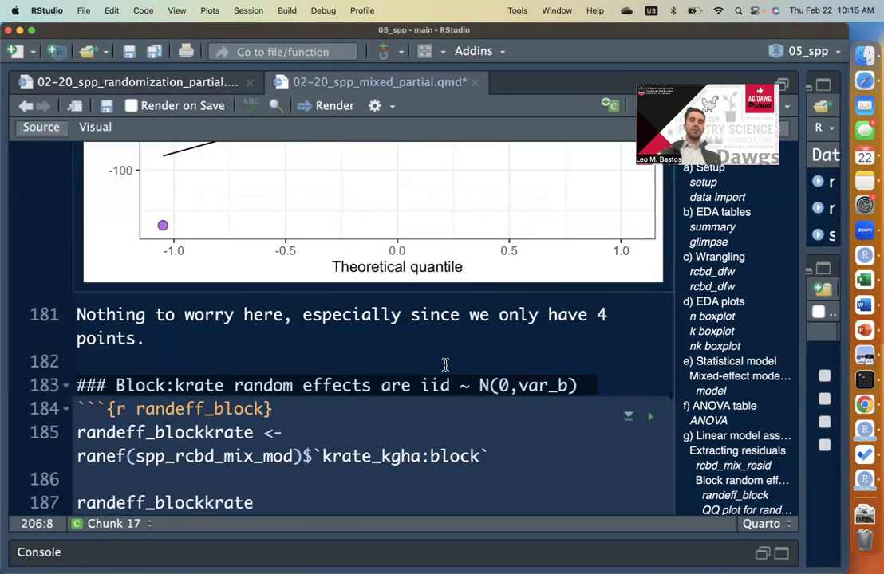
pyautogui.click(447, 388)
pyautogui.click(467, 387)
pyautogui.click(516, 386)
pyautogui.click(534, 383)
pyautogui.click(535, 383)
pyautogui.click(568, 385)
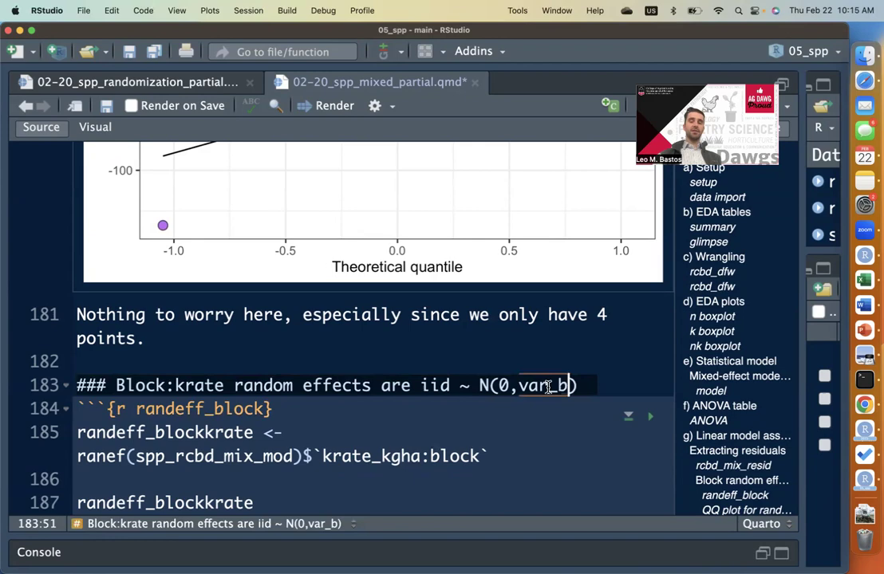
pyautogui.scroll(-15, 574, 416)
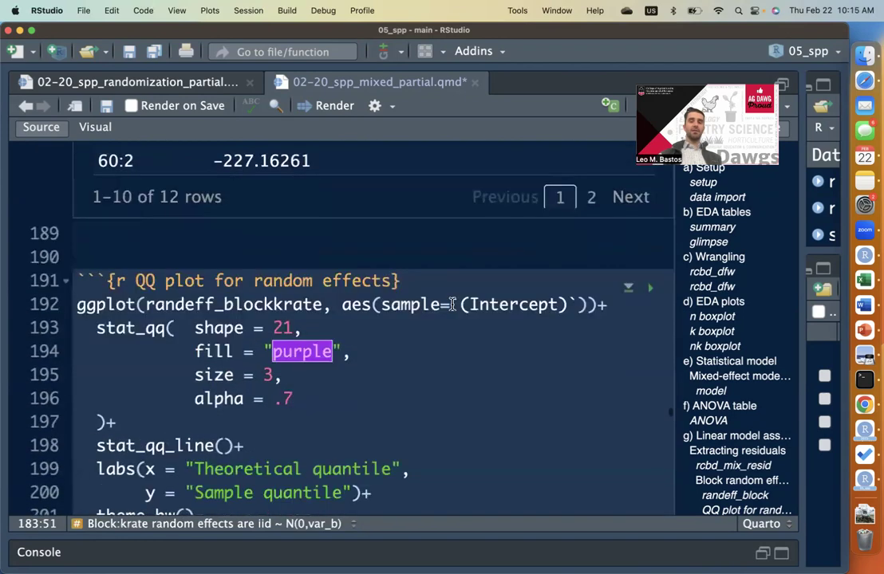
pyautogui.scroll(-3, 452, 304)
pyautogui.scroll(8, 523, 420)
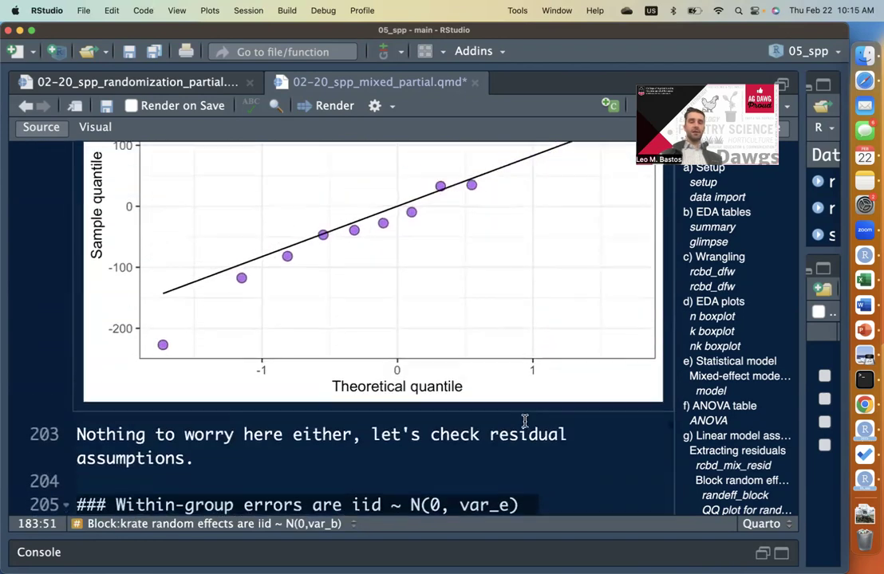
pyautogui.scroll(-5, 519, 265)
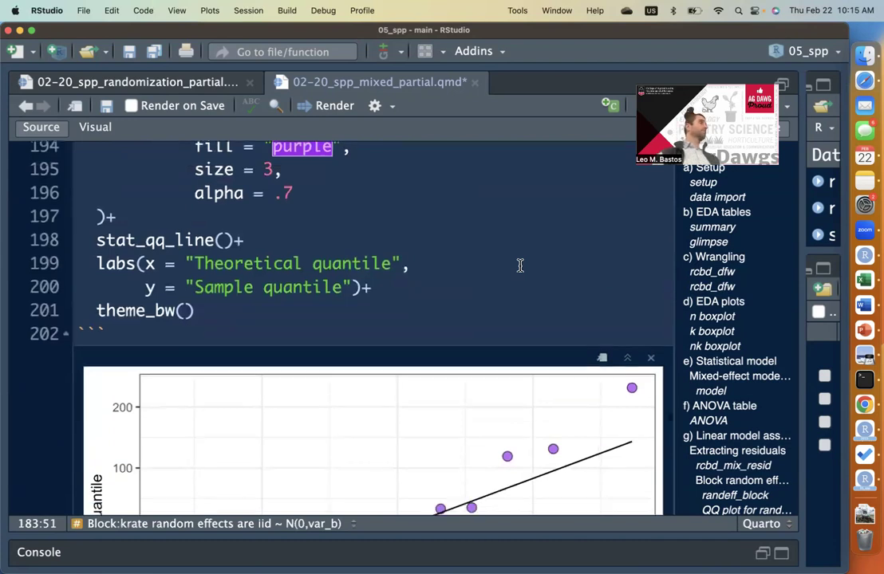
# Return to the within-group errors section and inspect the var_e term and the unnamed residual plot chunk beneath it
pyautogui.scroll(-5, 519, 266)
pyautogui.click(144, 298)
pyautogui.click(459, 274)
pyautogui.click(489, 275)
pyautogui.press('Down')
pyautogui.scroll(-2, 481, 334)
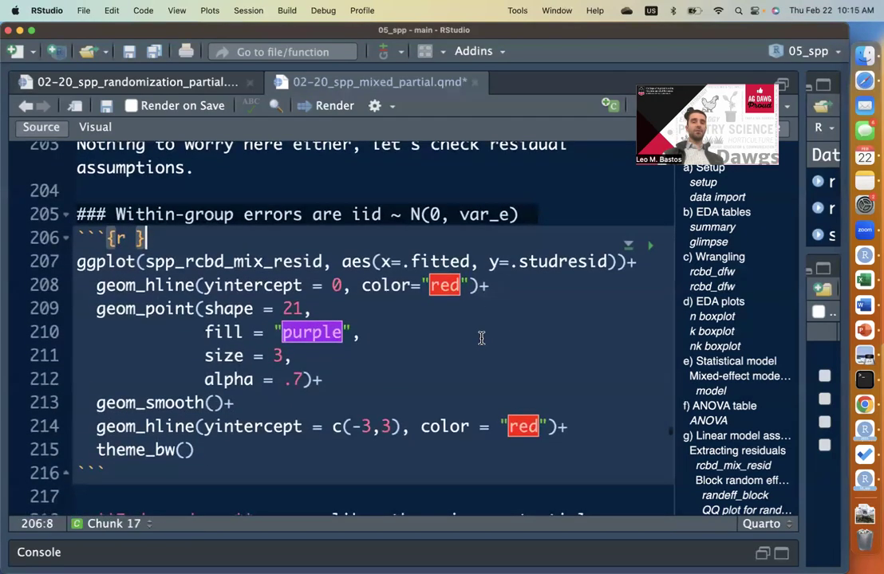
pyautogui.click(470, 339)
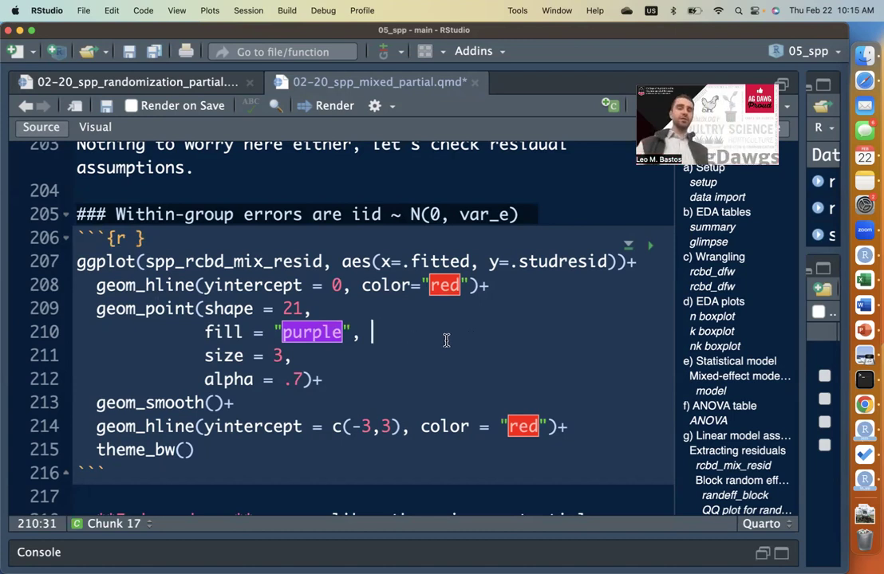
# Run the within-group errors chunk to plot .studresid against .fitted and inspect the smoothed trend around zero
pyautogui.scroll(-2, 456, 331)
pyautogui.scroll(1, 482, 307)
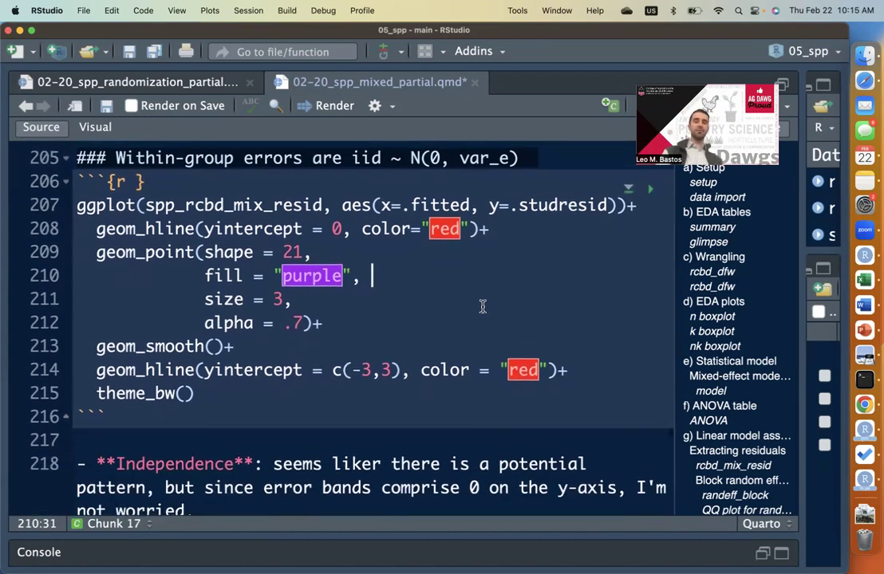
pyautogui.click(651, 199)
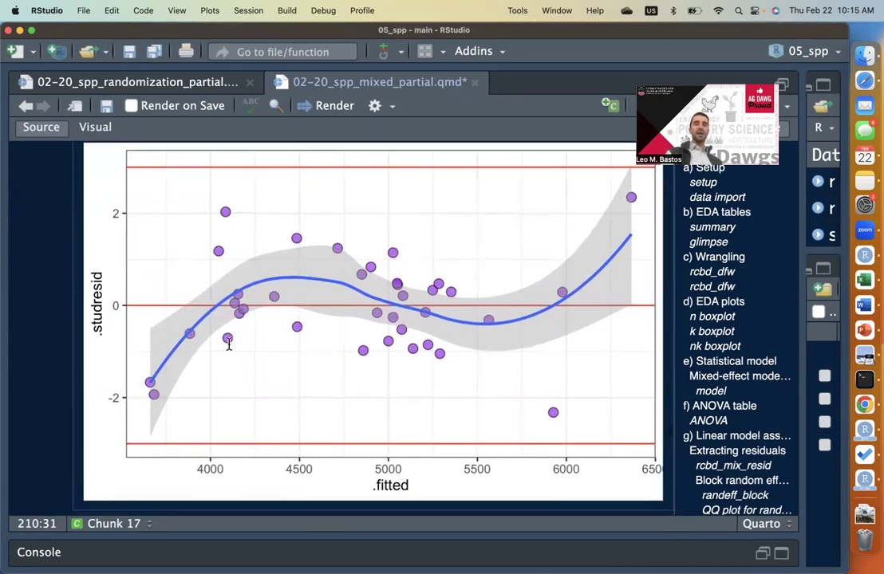
pyautogui.scroll(1, 228, 344)
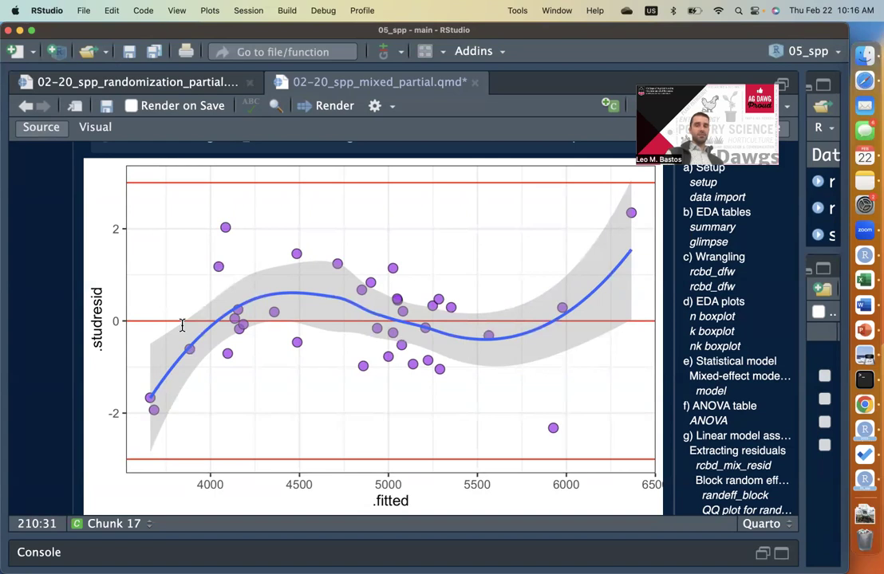
pyautogui.scroll(-1, 182, 325)
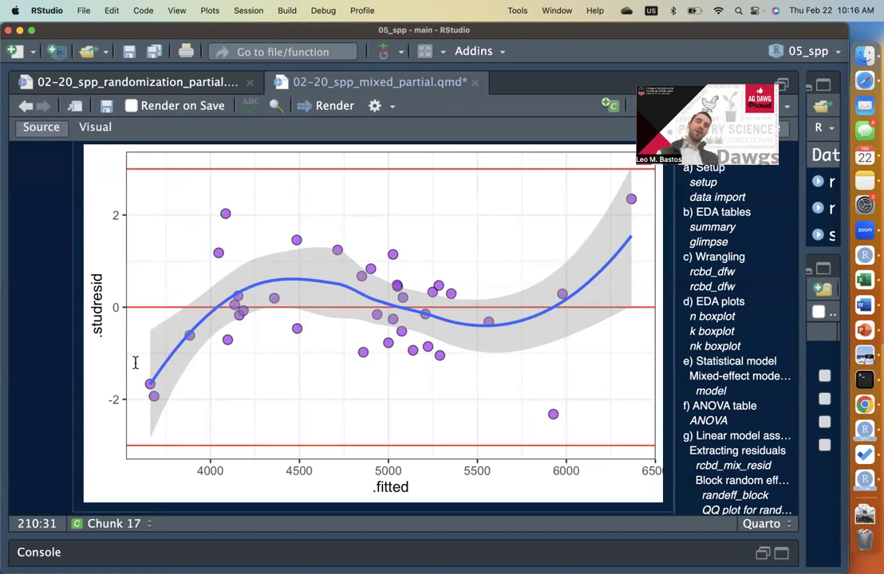
pyautogui.scroll(-1, 253, 324)
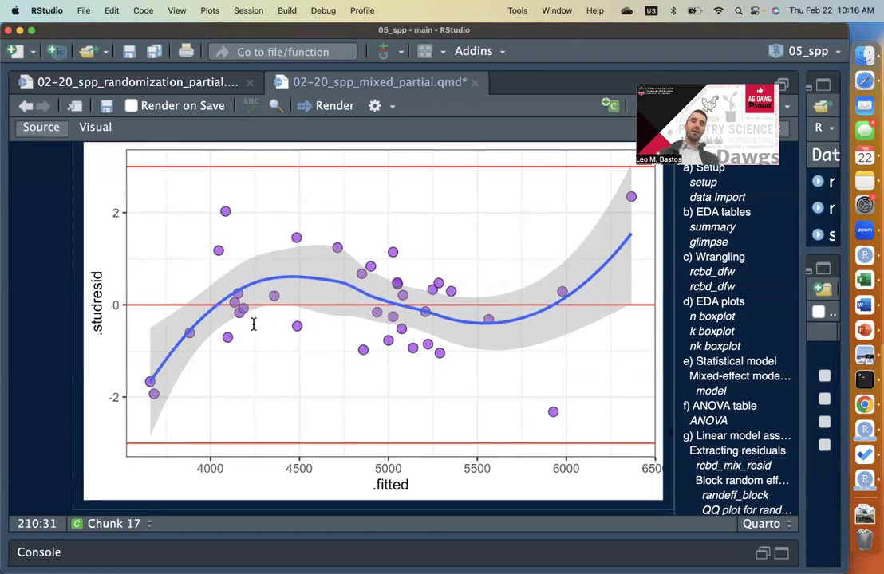
# Read the Independence, Variance homoscedastic and Outliers notes and compare them with the residuals-versus-fitted plot above
pyautogui.scroll(-5, 253, 324)
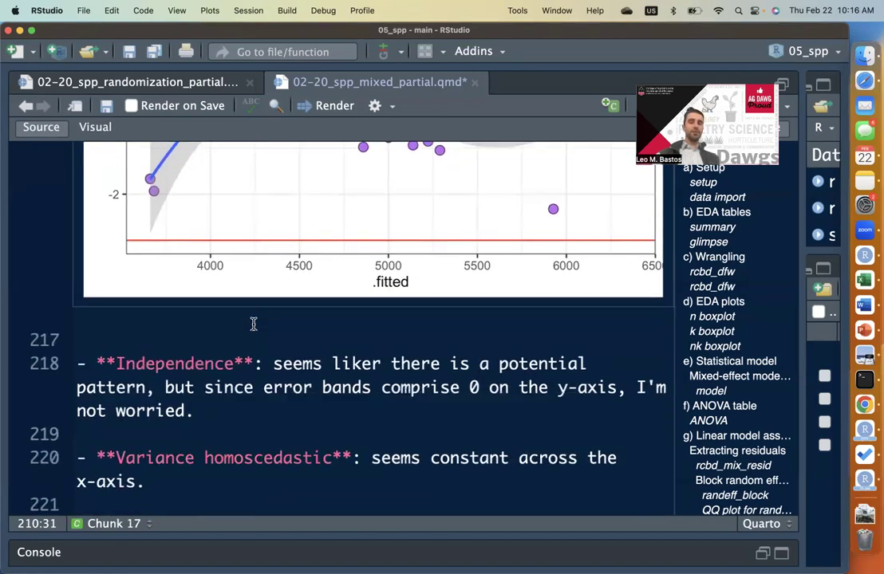
pyautogui.scroll(-3, 253, 324)
pyautogui.click(263, 373)
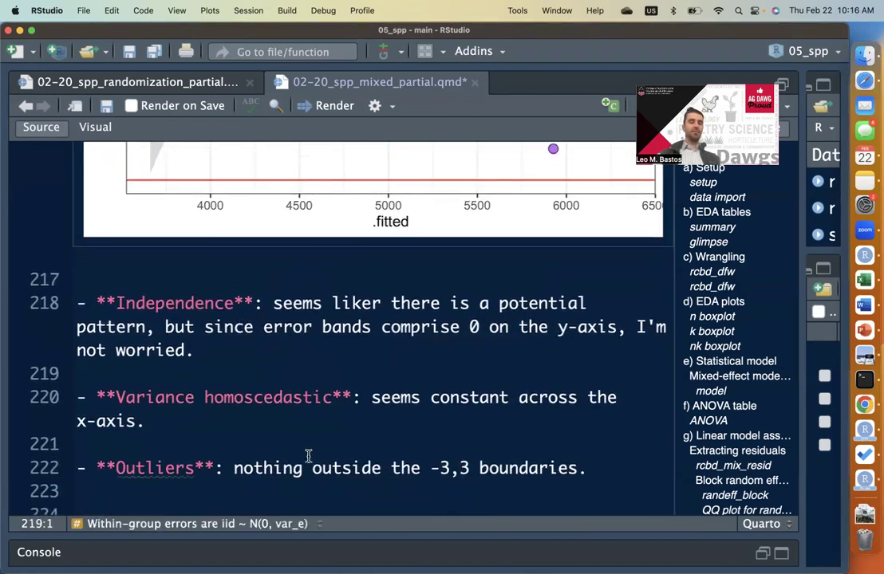
pyautogui.scroll(-1, 308, 456)
pyautogui.click(264, 294)
pyautogui.scroll(5, 266, 327)
pyautogui.scroll(-4, 266, 327)
pyautogui.click(268, 383)
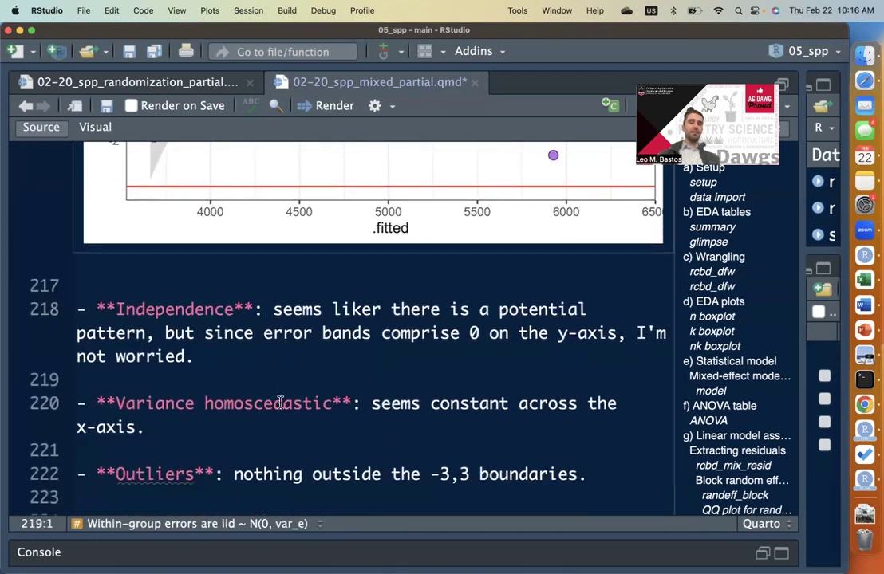
pyautogui.click(280, 403)
pyautogui.scroll(6, 280, 403)
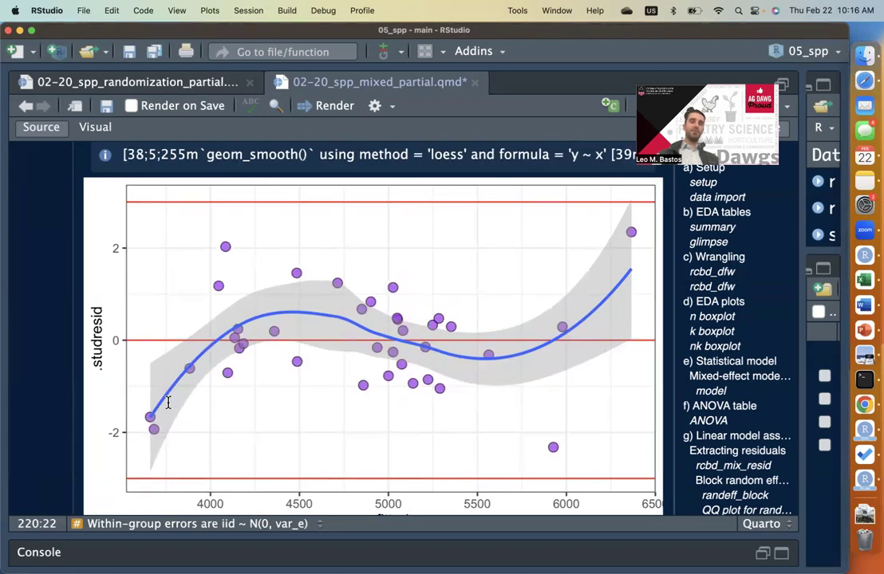
pyautogui.scroll(-5, 354, 433)
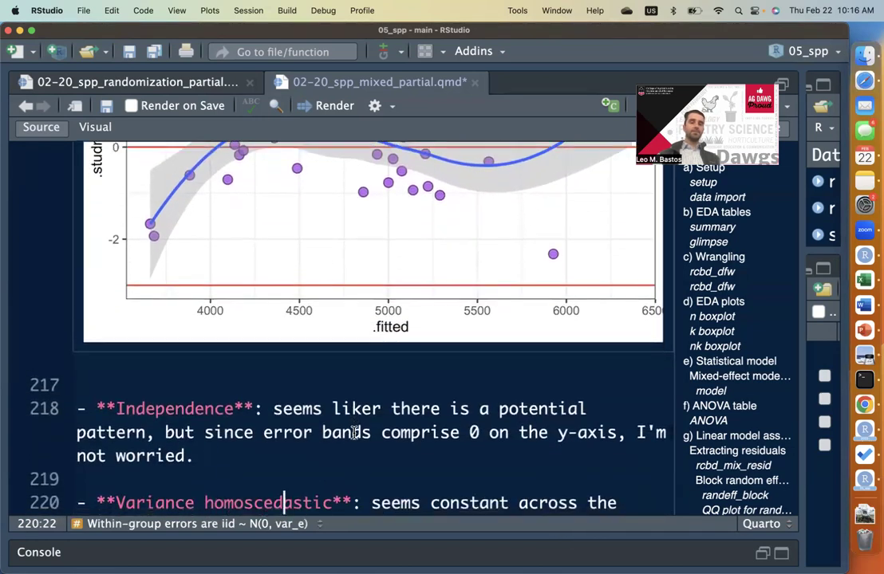
pyautogui.scroll(-2, 353, 432)
pyautogui.scroll(6, 353, 433)
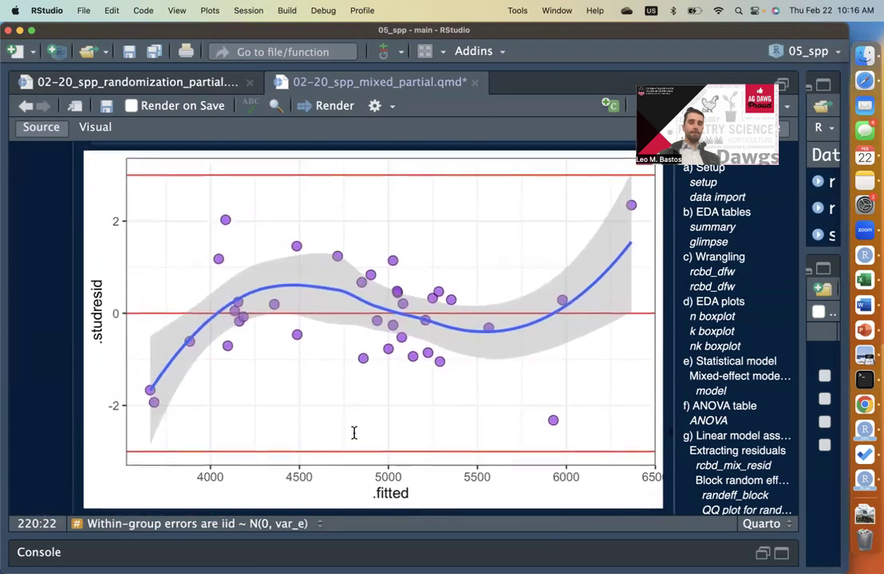
# Examine the residuals-versus-fitted plot for changes in spread along the x-axis and for points near the -3 and 3 limits
pyautogui.scroll(1, 354, 432)
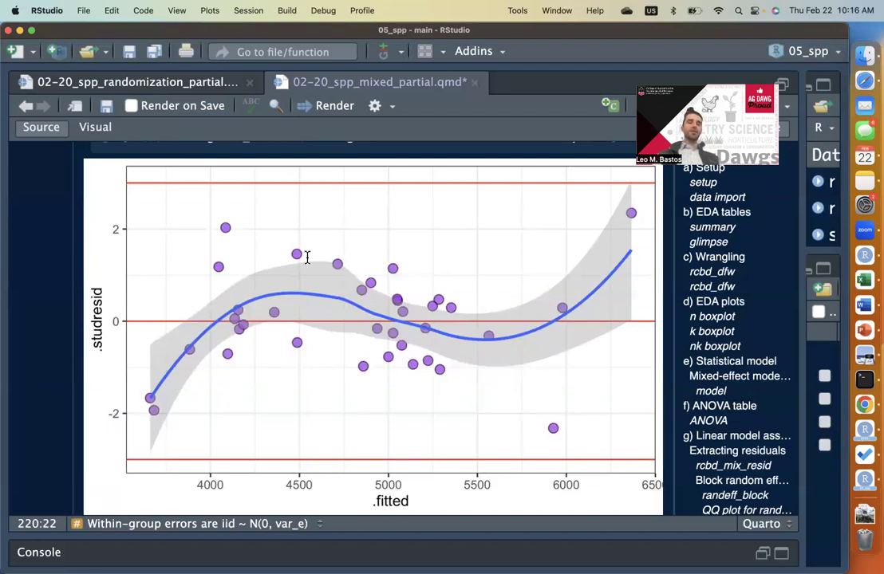
pyautogui.scroll(1, 306, 258)
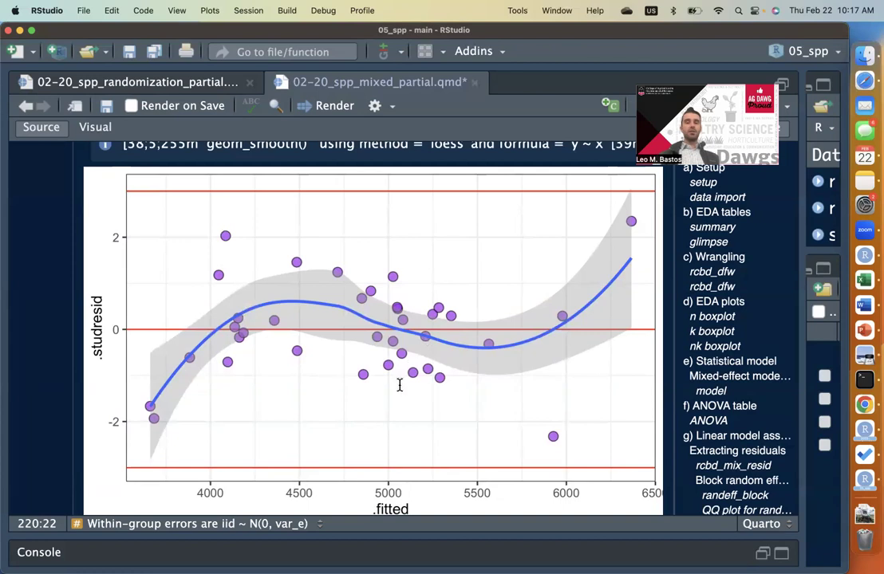
pyautogui.scroll(-1, 401, 385)
pyautogui.scroll(-1, 400, 385)
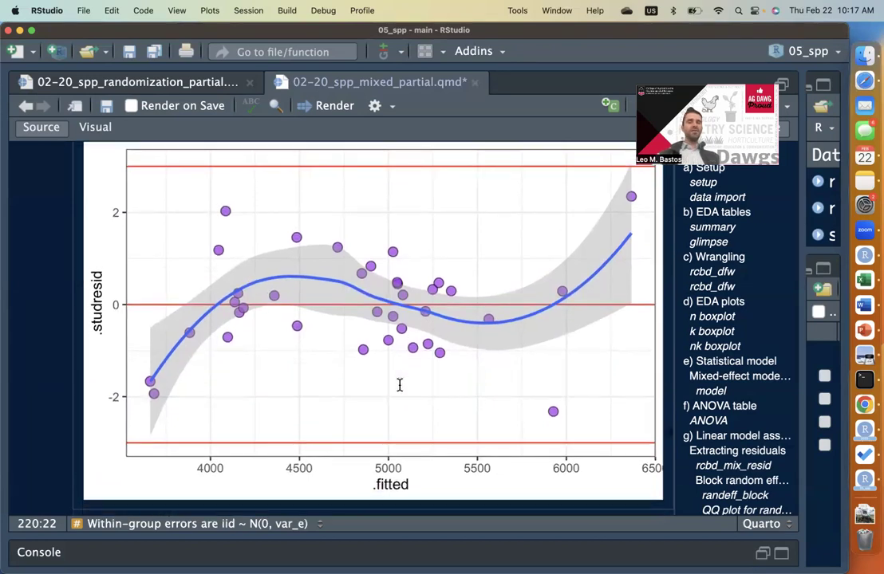
pyautogui.scroll(3, 400, 385)
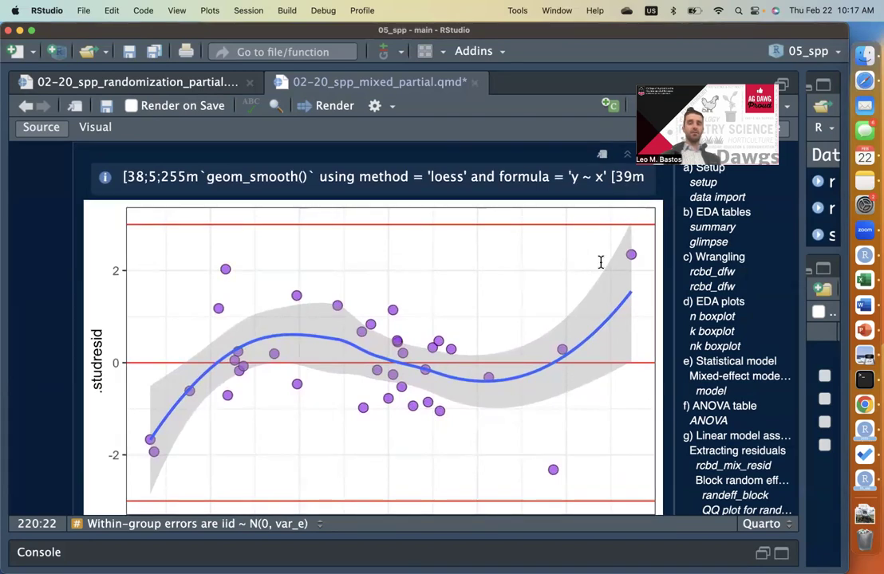
pyautogui.scroll(-1, 604, 337)
pyautogui.scroll(-3, 604, 337)
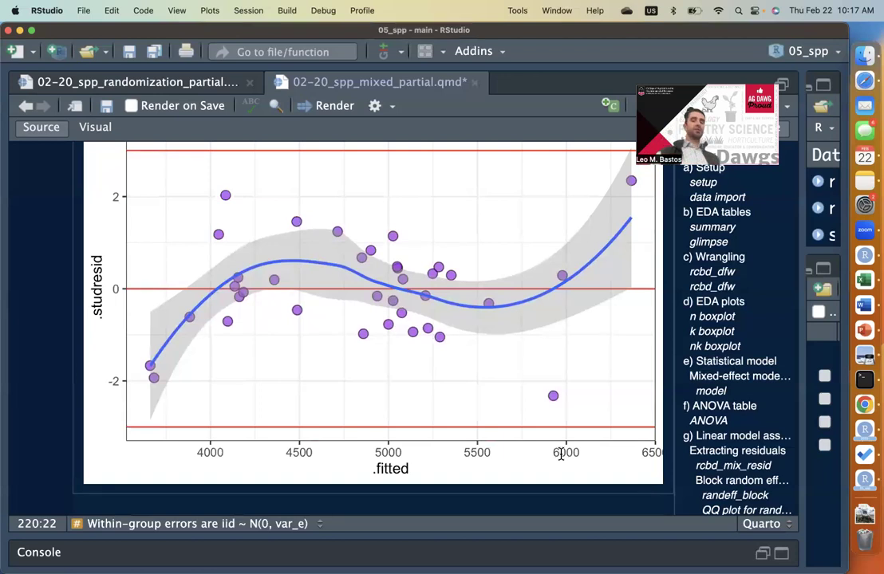
pyautogui.scroll(3, 507, 326)
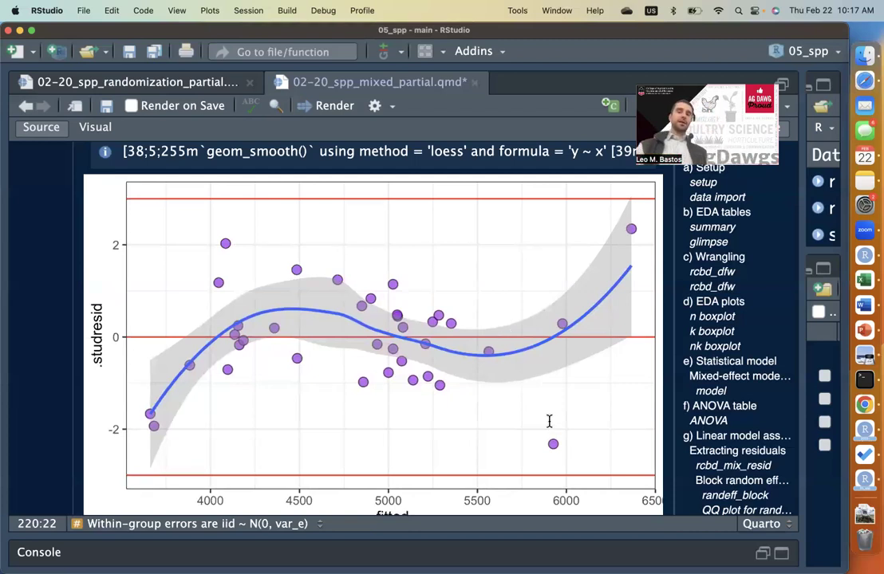
pyautogui.scroll(-1, 576, 434)
pyautogui.scroll(-1, 576, 434)
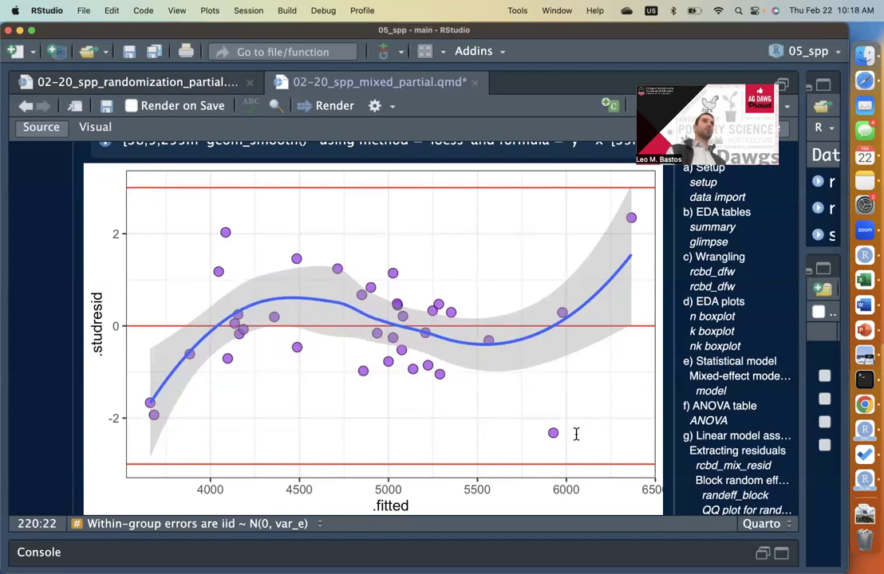
pyautogui.scroll(-1, 577, 431)
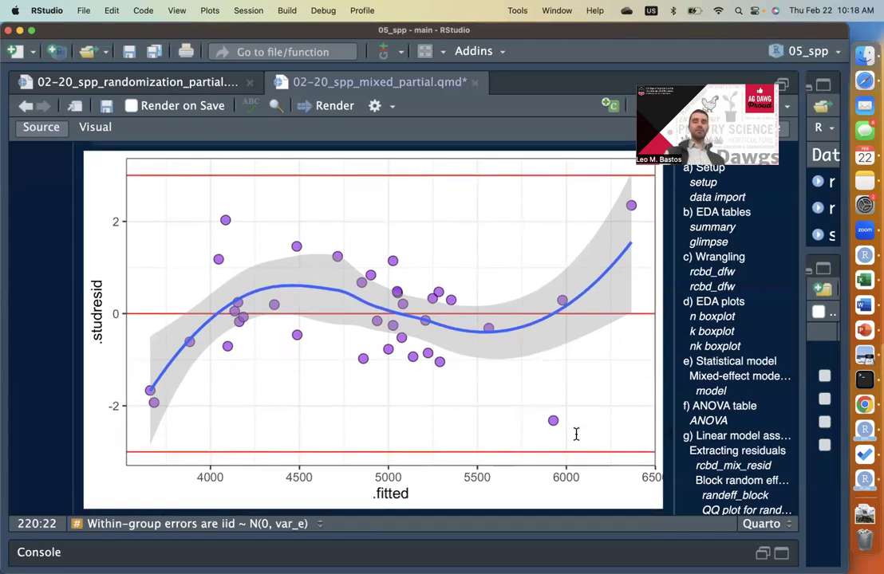
# Recheck the residual assumption notes against the fitted-value plot, continuing down to the stat_qq chunk for .studresid
pyautogui.scroll(-5, 569, 367)
pyautogui.scroll(-7, 570, 367)
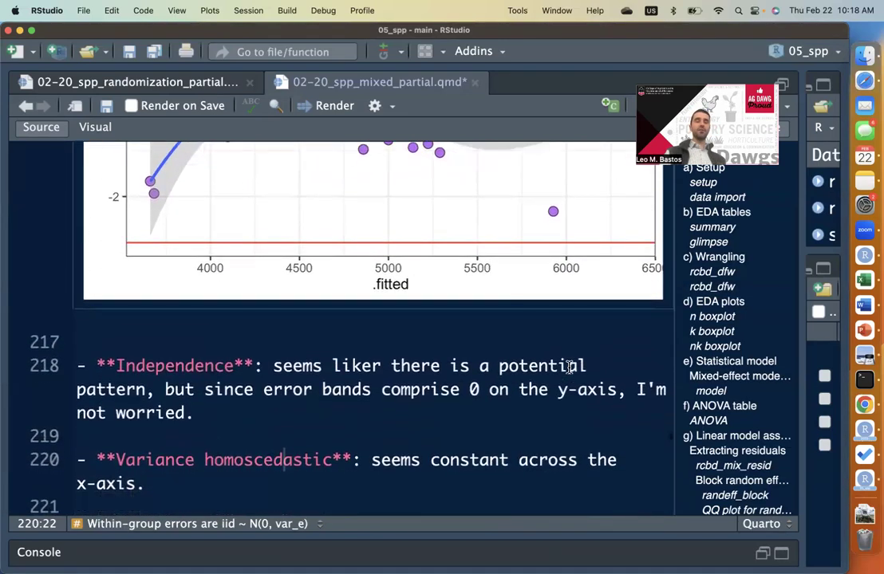
pyautogui.click(578, 390)
pyautogui.scroll(-3, 594, 438)
pyautogui.scroll(-5, 598, 436)
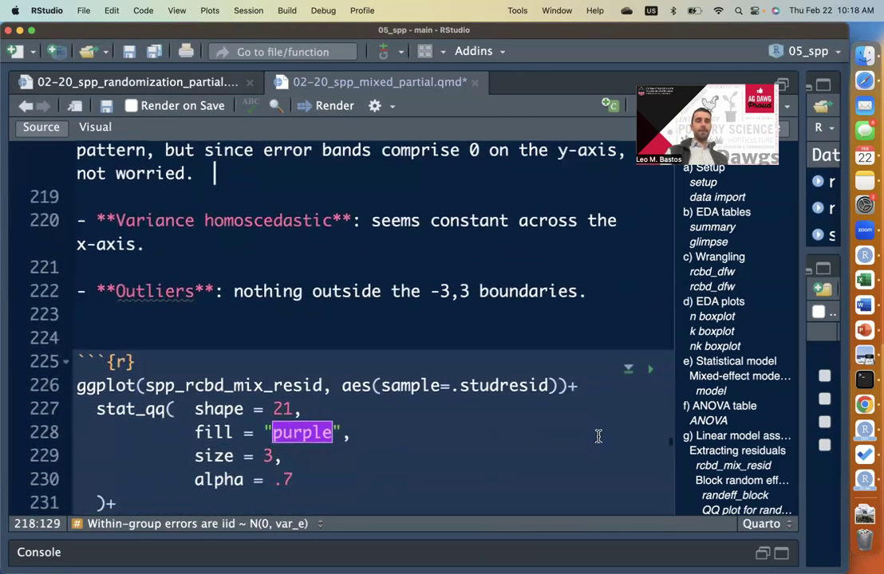
pyautogui.scroll(15, 598, 437)
pyautogui.scroll(1, 598, 436)
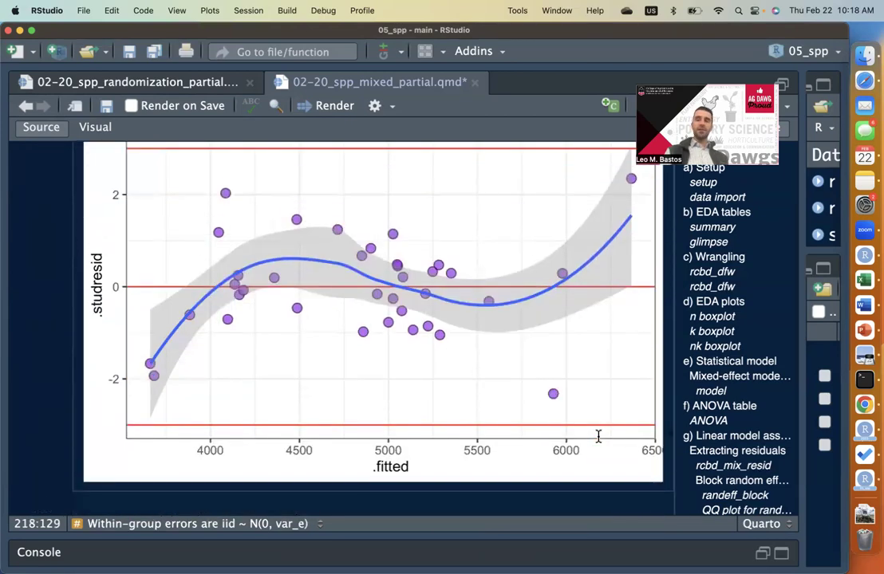
pyautogui.scroll(-17, 599, 437)
pyautogui.scroll(-5, 599, 436)
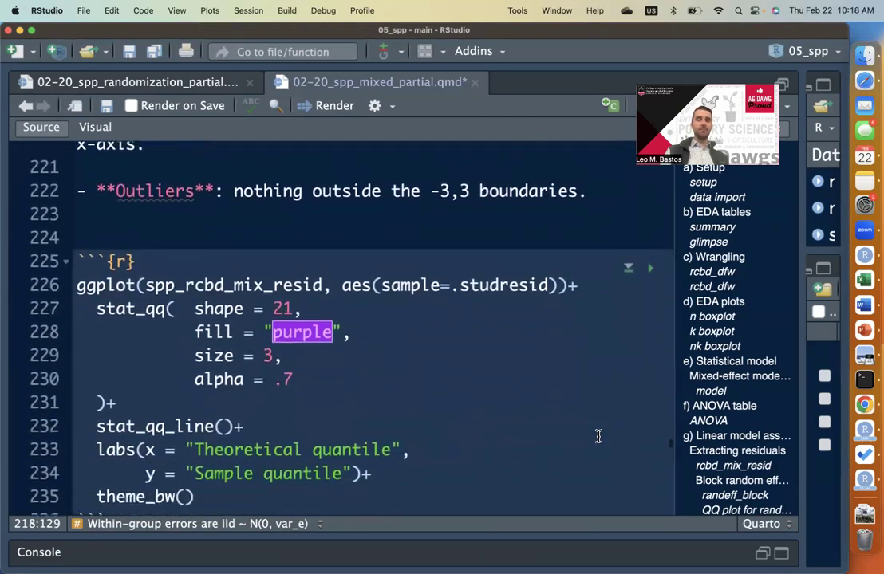
# Run the stat_qq chunk to draw the QQ plot of studentized residuals and inspect its tails against the reference line
pyautogui.click(525, 296)
pyautogui.scroll(1, 585, 312)
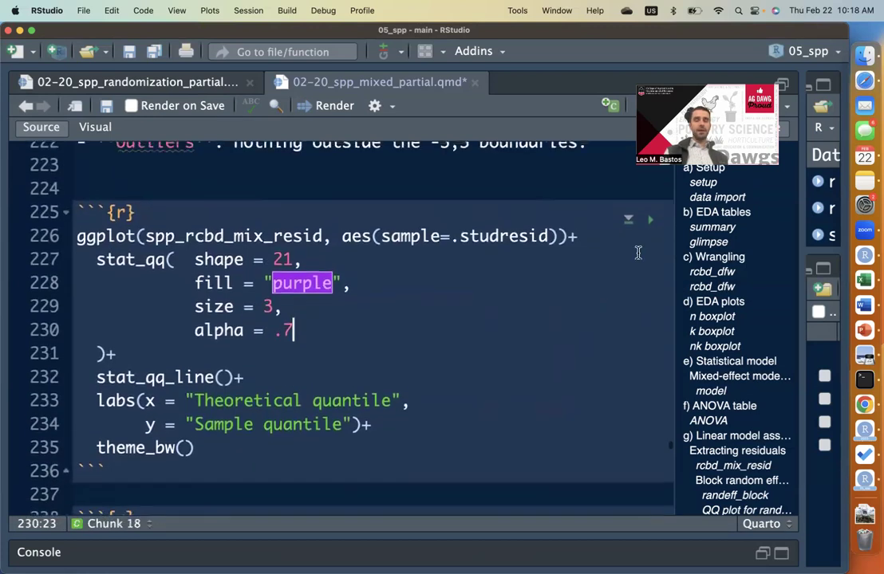
pyautogui.click(651, 220)
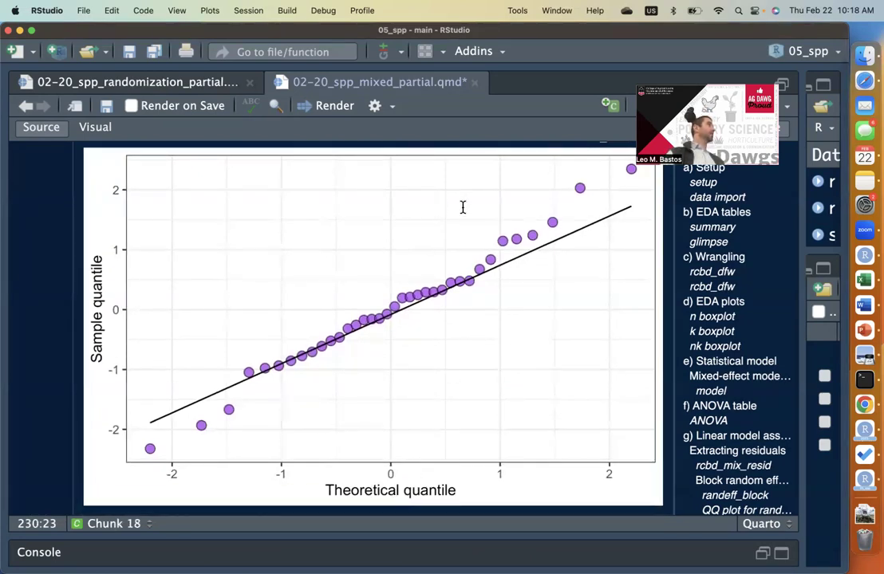
pyautogui.scroll(1, 471, 252)
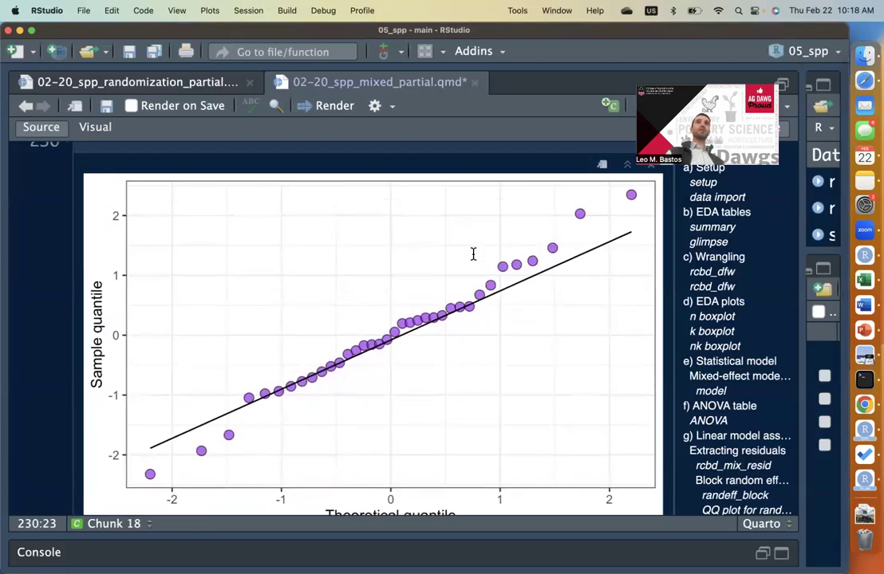
pyautogui.scroll(-1, 502, 317)
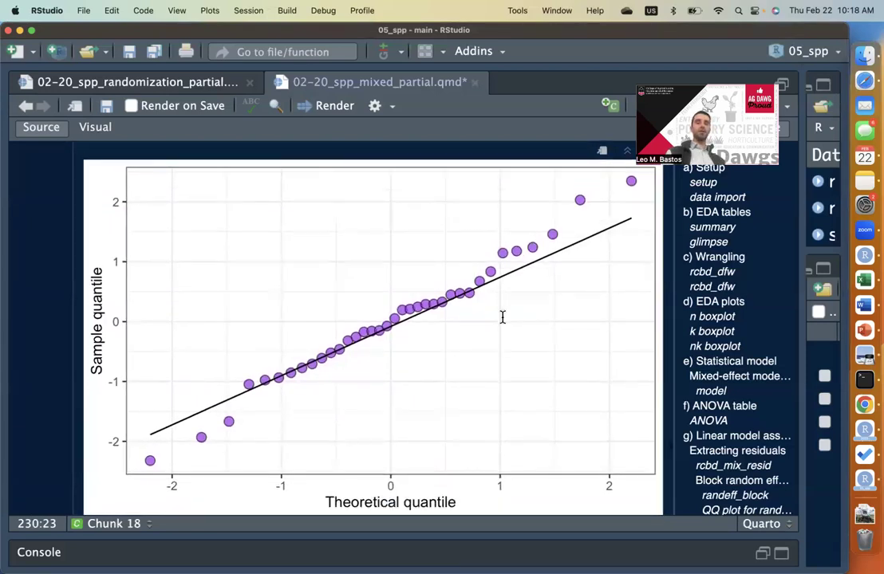
pyautogui.scroll(1, 504, 320)
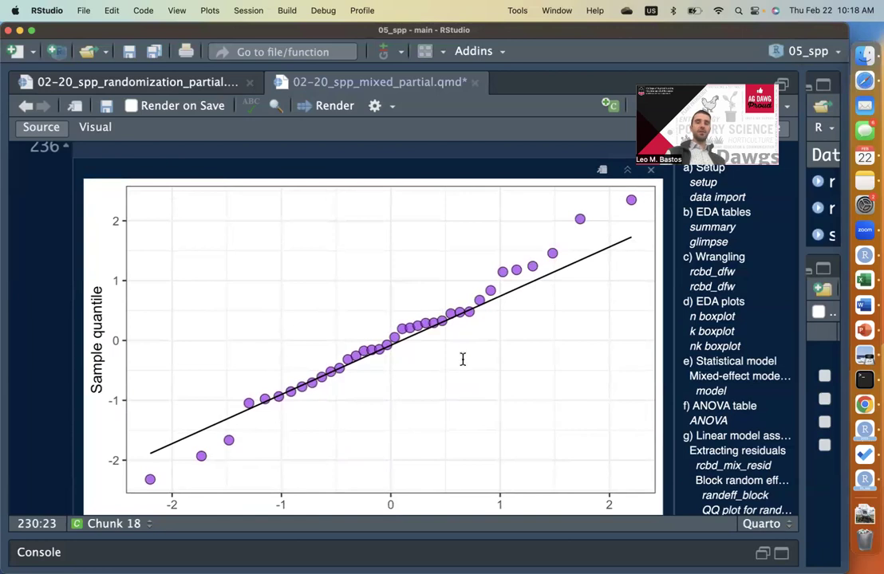
# Run the geom_density chunk to plot the distribution of .studresid between -3 and 3 and check its shape for normality
pyautogui.scroll(-10, 500, 340)
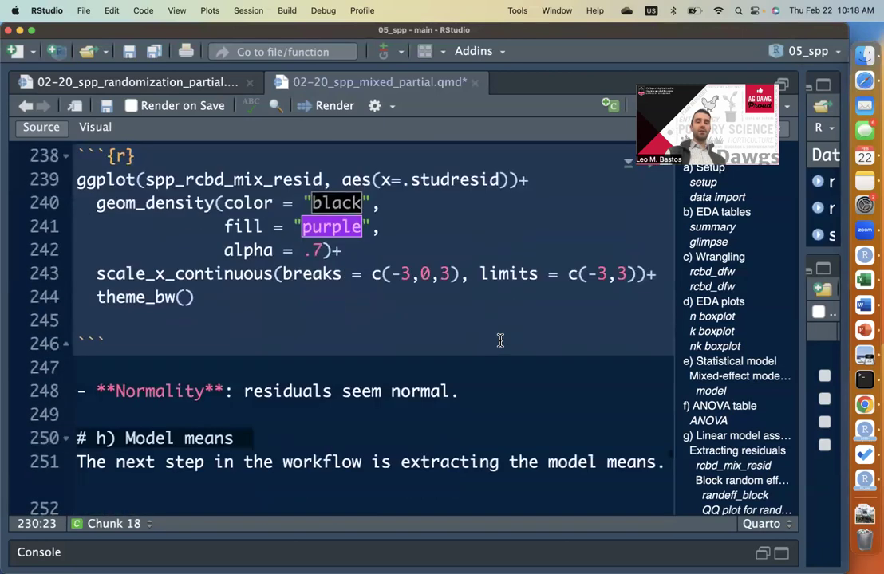
pyautogui.click(552, 249)
pyautogui.scroll(1, 620, 253)
pyautogui.click(651, 193)
pyautogui.scroll(-5, 464, 277)
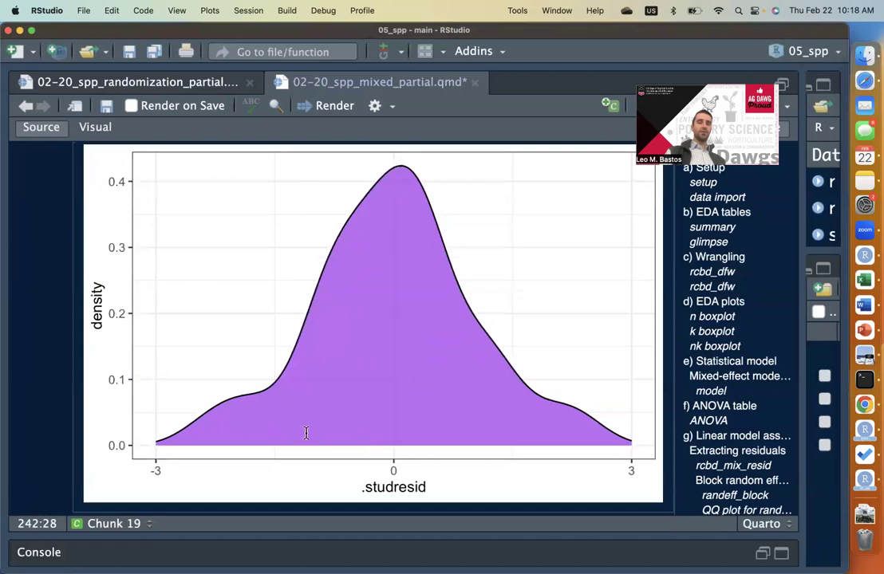
pyautogui.scroll(3, 549, 428)
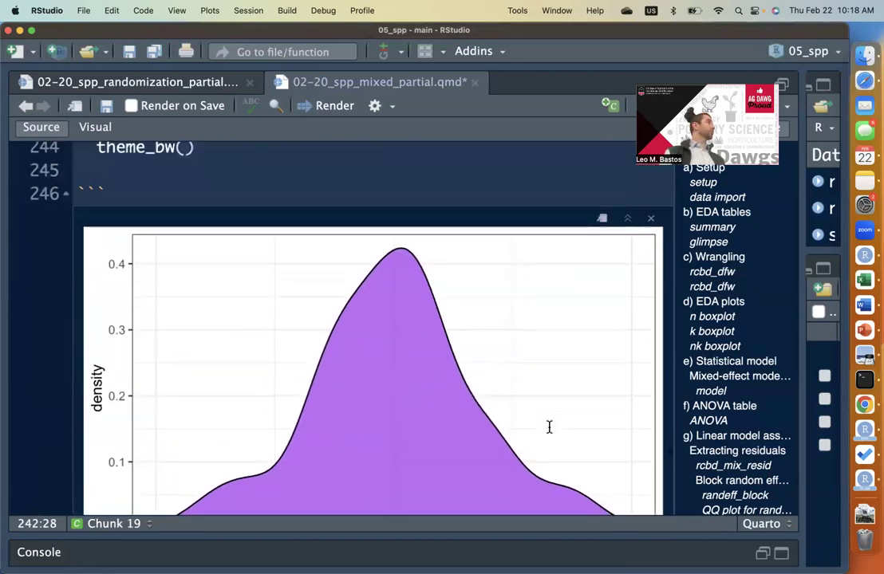
pyautogui.scroll(-5, 549, 428)
pyautogui.scroll(-5, 549, 428)
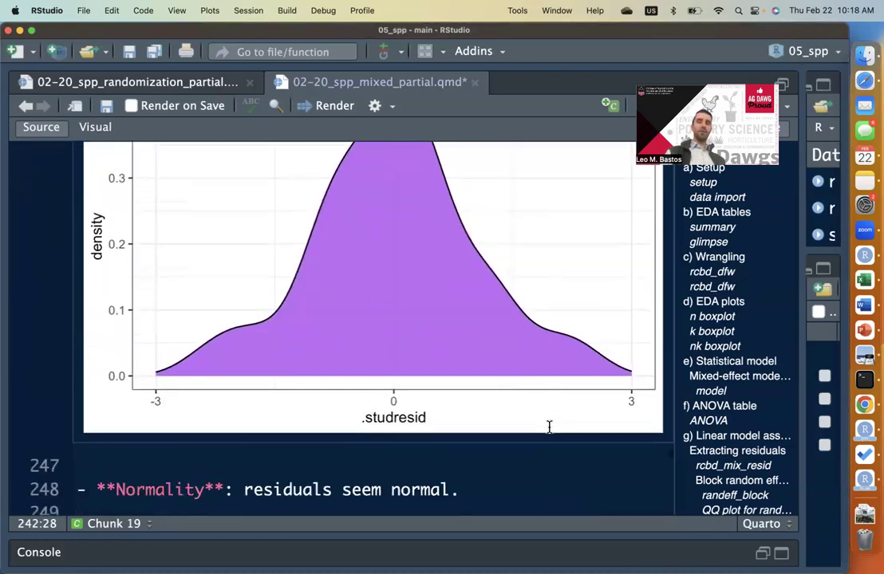
# Proceed to the Model means section and examine the ~nrate_kgha:krate_kgha term in the "interaction means all" emmeans chunk
pyautogui.scroll(-5, 549, 427)
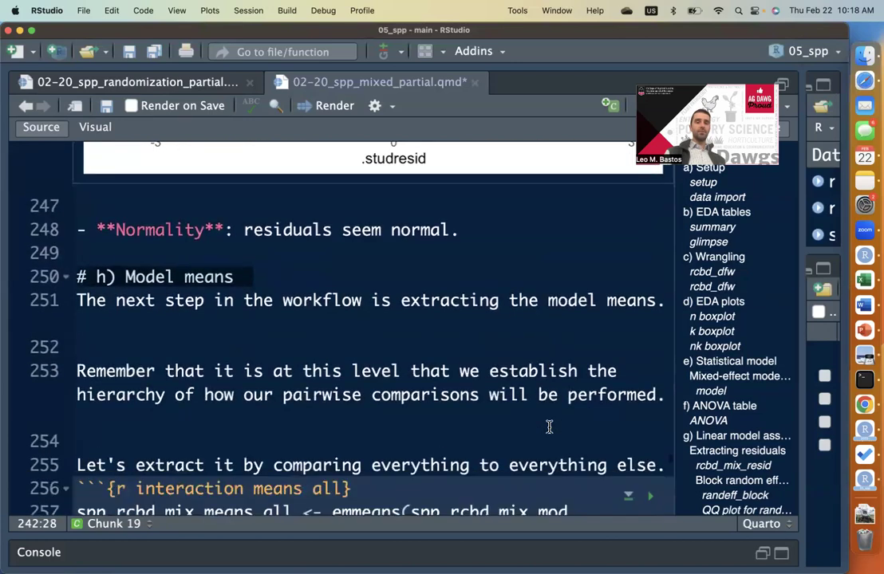
pyautogui.click(450, 326)
pyautogui.scroll(-2, 450, 325)
pyautogui.scroll(-4, 450, 326)
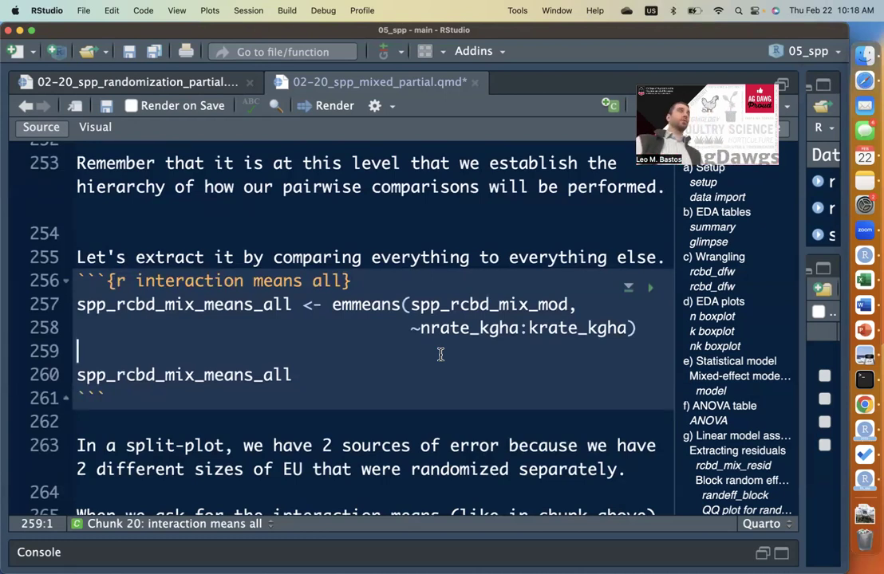
pyautogui.click(449, 327)
pyautogui.click(528, 328)
pyautogui.click(549, 327)
pyautogui.click(528, 327)
pyautogui.click(490, 327)
pyautogui.click(547, 329)
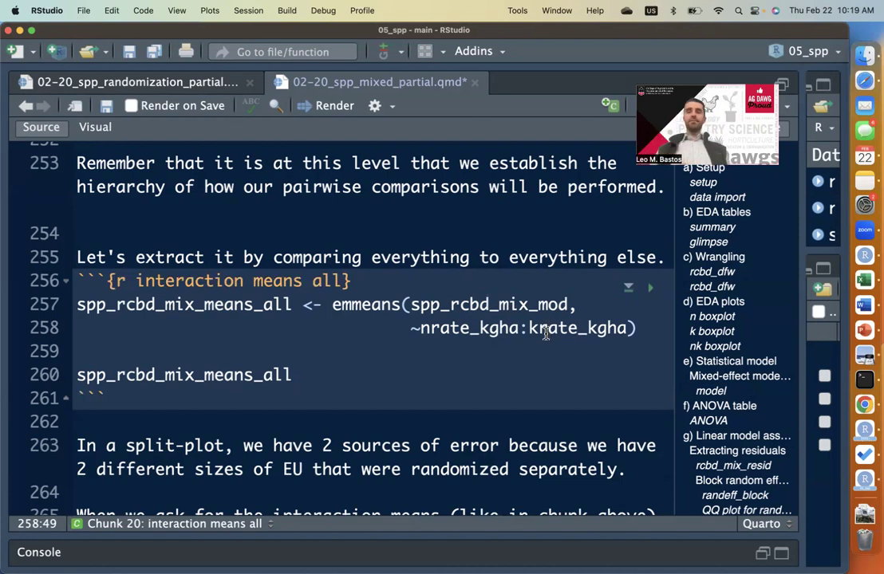
# Review the emmeans call in the "interaction means all" chunk, covering the spp_rcbd_mix_mod argument and the ~nrate_kgha:krate_kgha formula
pyautogui.click(520, 304)
pyautogui.doubleClick(535, 304)
pyautogui.click(559, 328)
pyautogui.press('Right')
pyautogui.press('Right')
pyautogui.press('Right')
pyautogui.press('Right')
pyautogui.press('Right')
pyautogui.press('Right')
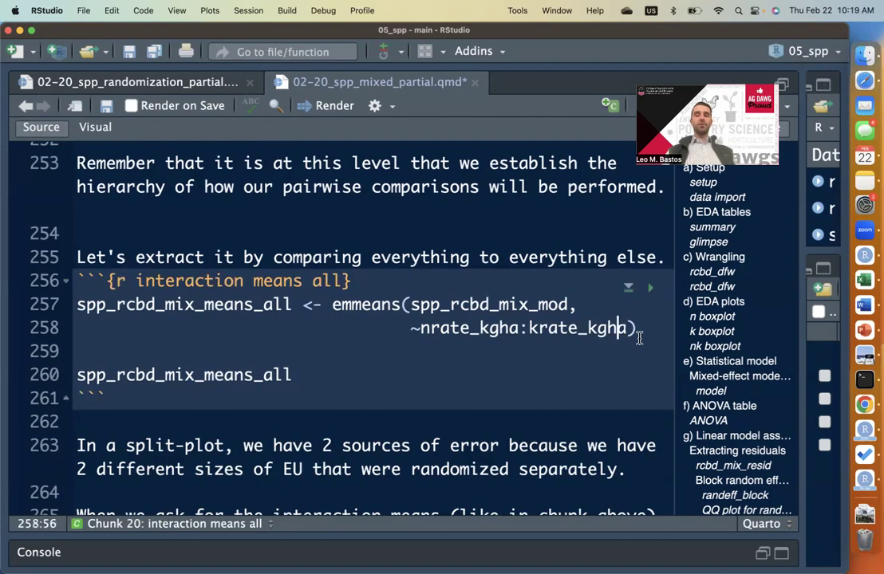
pyautogui.scroll(-1, 560, 312)
pyautogui.press('Left')
pyautogui.press('Left')
pyautogui.press('Left')
pyautogui.press('Left')
pyautogui.press('Left')
pyautogui.press('Left')
pyautogui.press('Left')
pyautogui.press('Left')
pyautogui.press('Left')
pyautogui.press('Left')
pyautogui.press('Left')
pyautogui.press('Left')
pyautogui.press('Left')
pyautogui.press('Left')
pyautogui.press('Left')
pyautogui.press('Left')
pyautogui.press('Left')
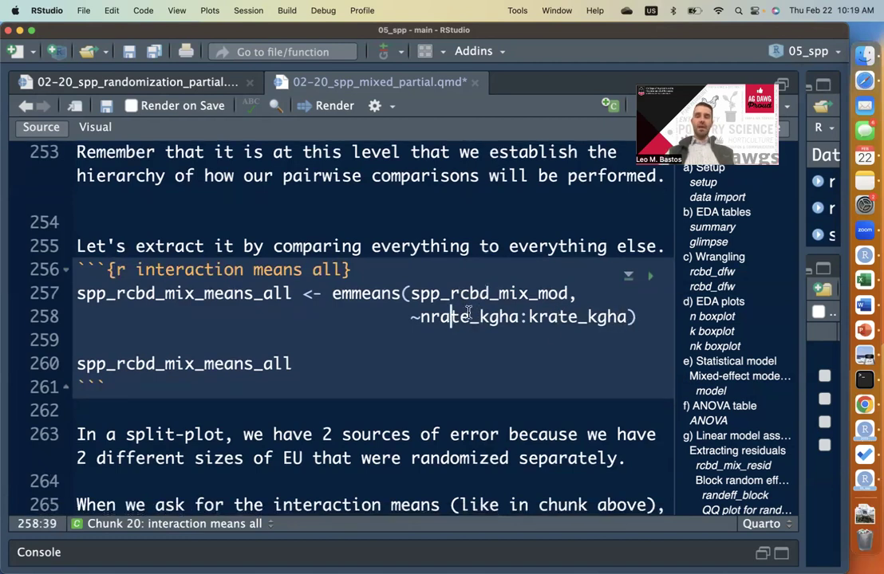
# Examine the krate_kgha term of the interaction formula and how it joins nrate_kgha
pyautogui.doubleClick(568, 317)
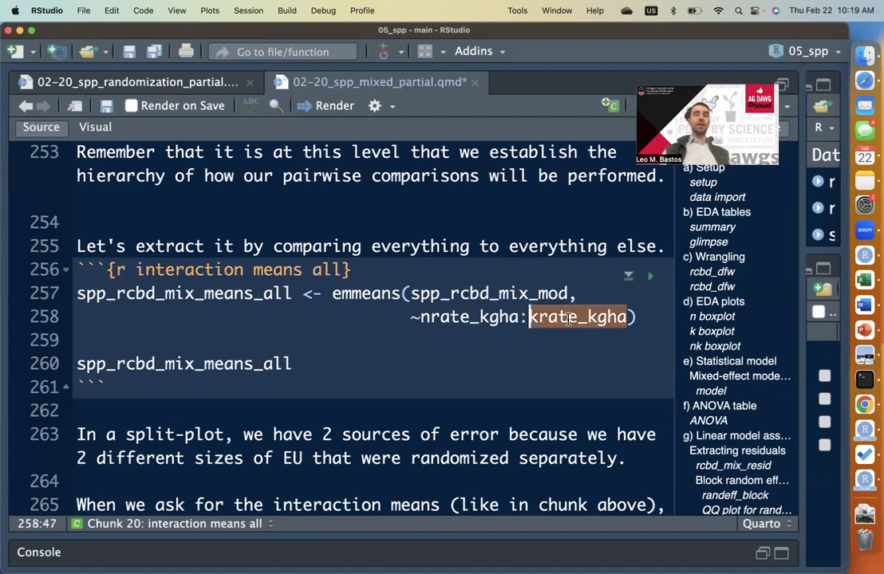
pyautogui.click(567, 317)
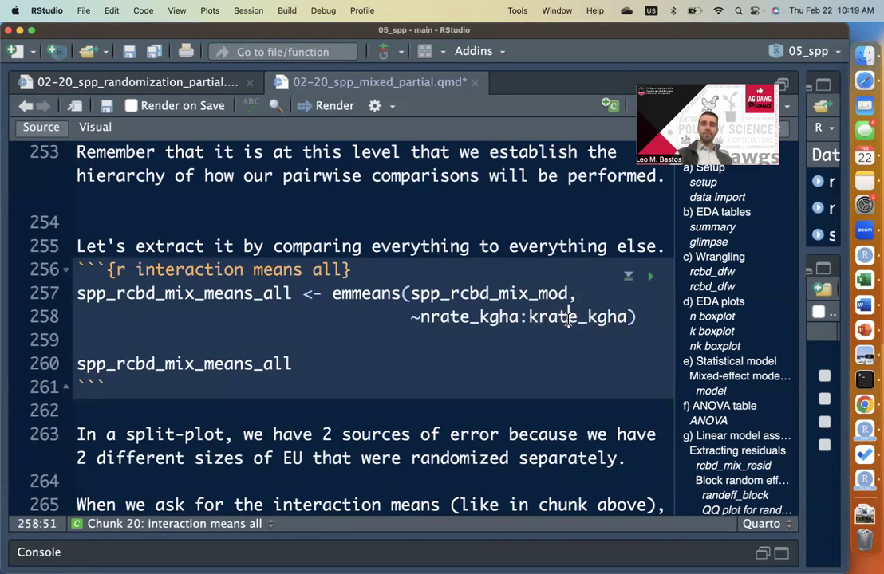
pyautogui.press('super+Return')
pyautogui.click(567, 318)
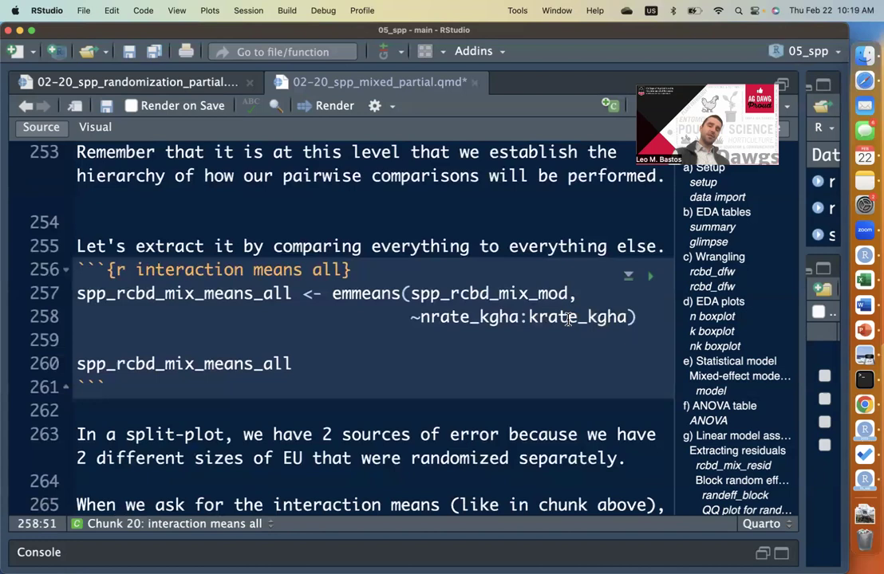
pyautogui.doubleClick(542, 316)
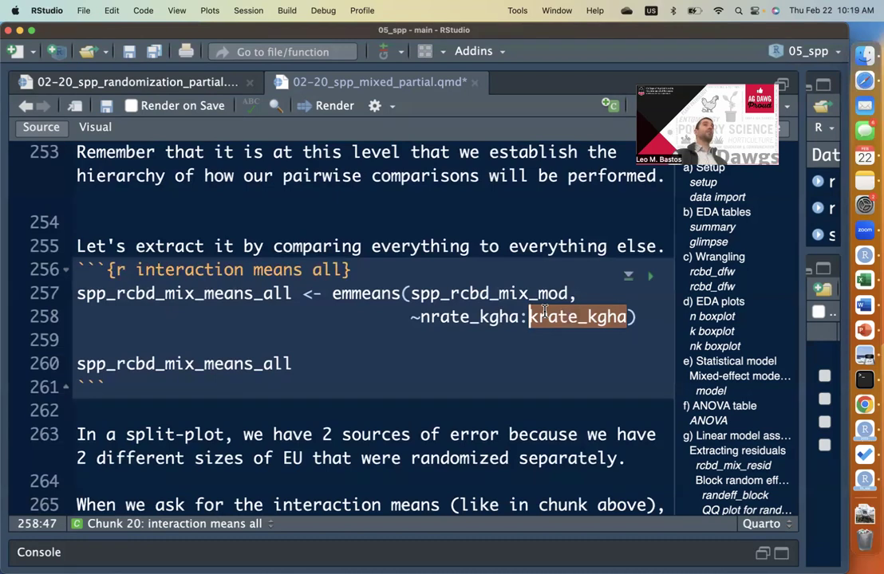
pyautogui.click(558, 314)
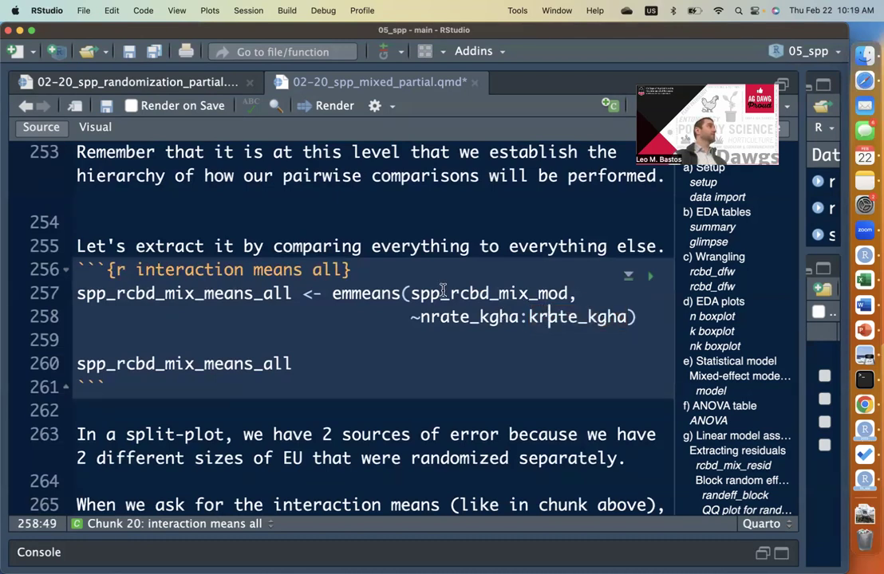
pyautogui.press('Left')
pyautogui.press('Left')
pyautogui.press('Left')
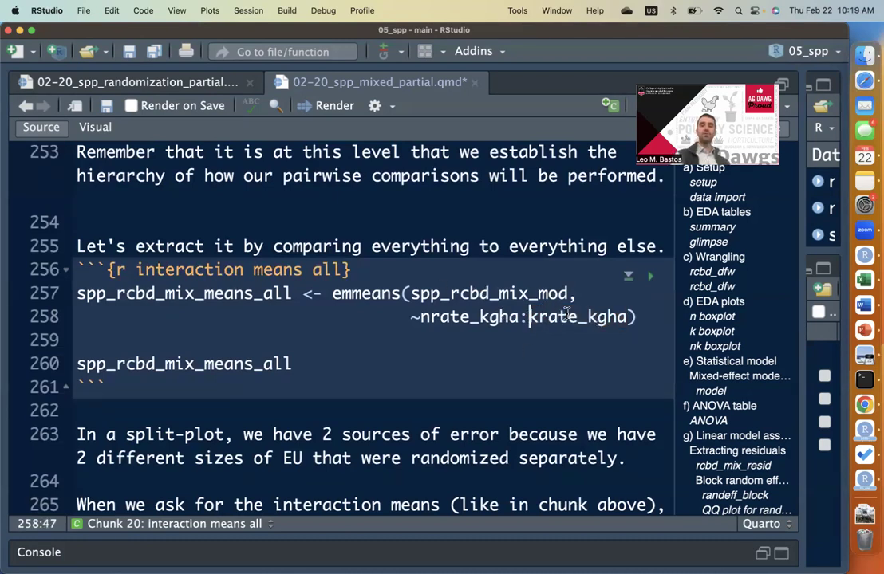
# Run the "interaction means all" chunk and inspect the SE column of the nrate by krate means
pyautogui.click(650, 279)
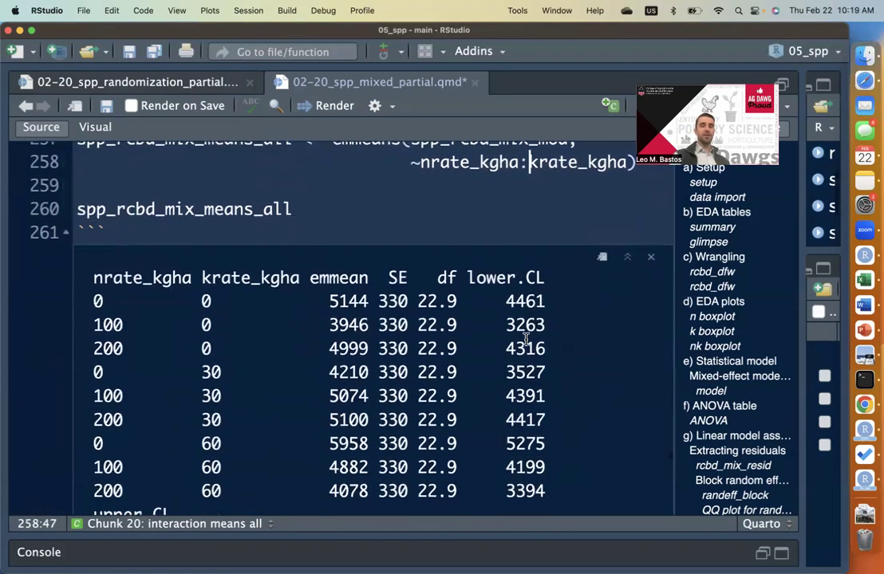
pyautogui.scroll(-3, 526, 339)
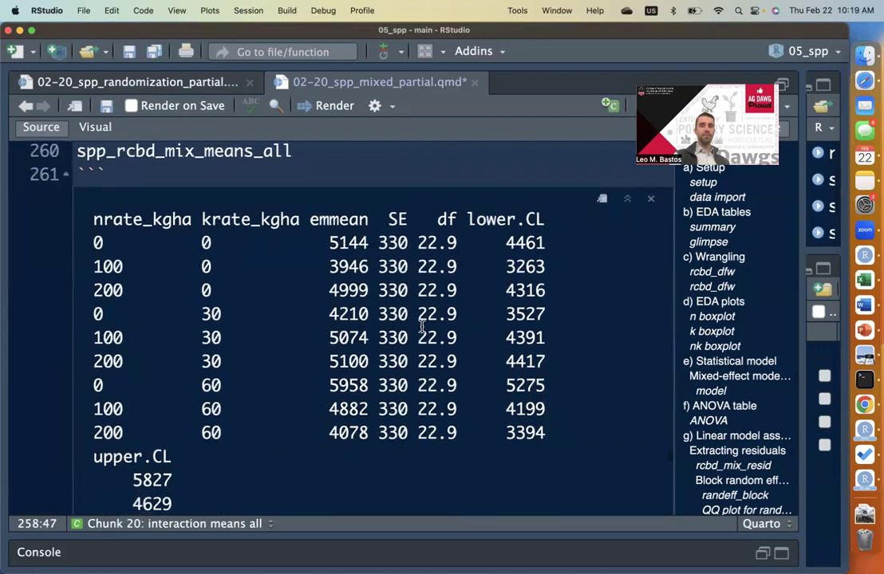
pyautogui.doubleClick(393, 243)
pyautogui.scroll(5, 392, 243)
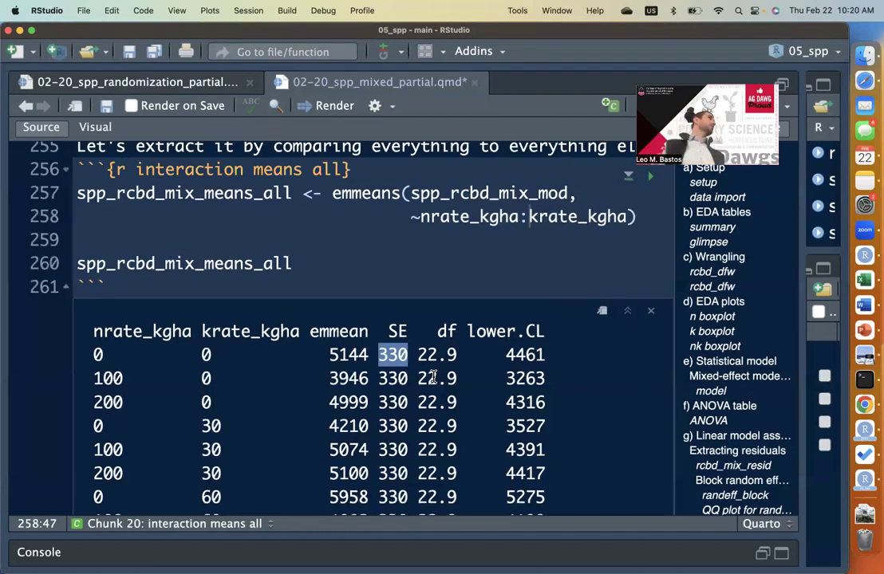
pyautogui.click(438, 327)
pyautogui.doubleClick(393, 355)
pyautogui.click(423, 358)
pyautogui.doubleClick(392, 355)
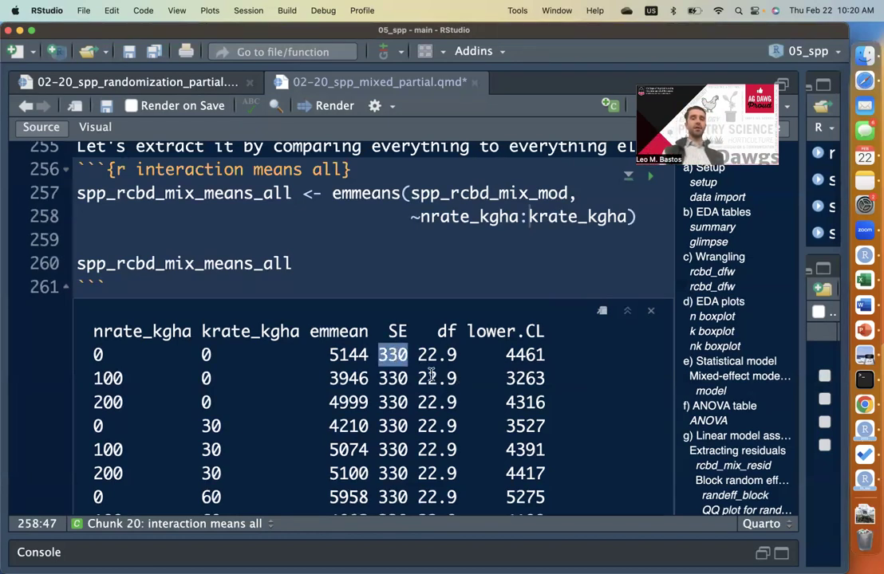
# Read the notes on the two split-plot error sources and go to the empty "k rate means" chunk
pyautogui.scroll(-1, 428, 377)
pyautogui.scroll(-10, 428, 333)
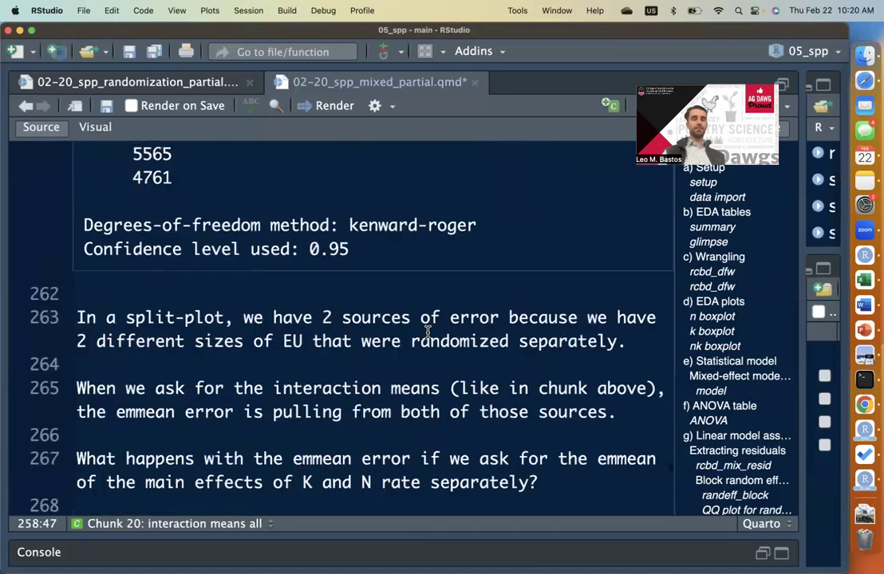
pyautogui.click(460, 328)
pyautogui.scroll(-4, 511, 383)
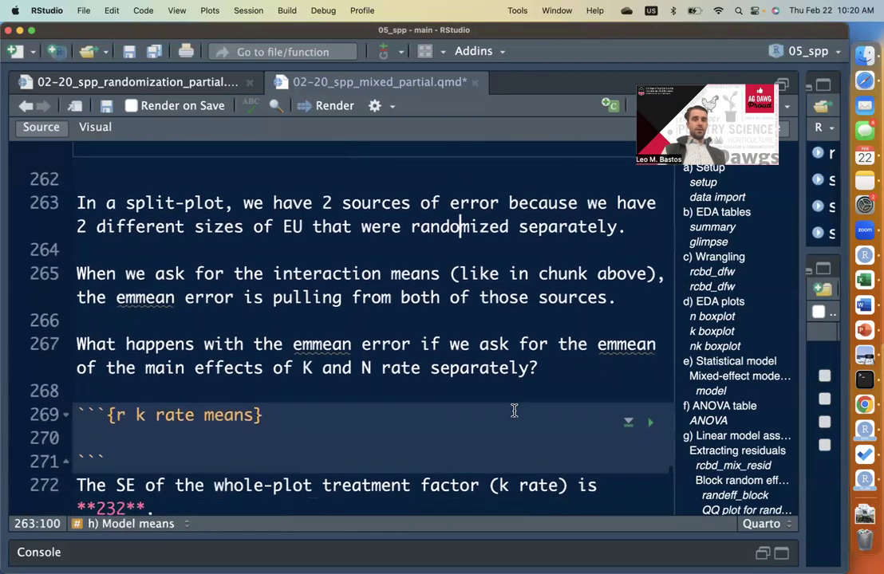
pyautogui.scroll(-2, 525, 385)
pyautogui.click(433, 380)
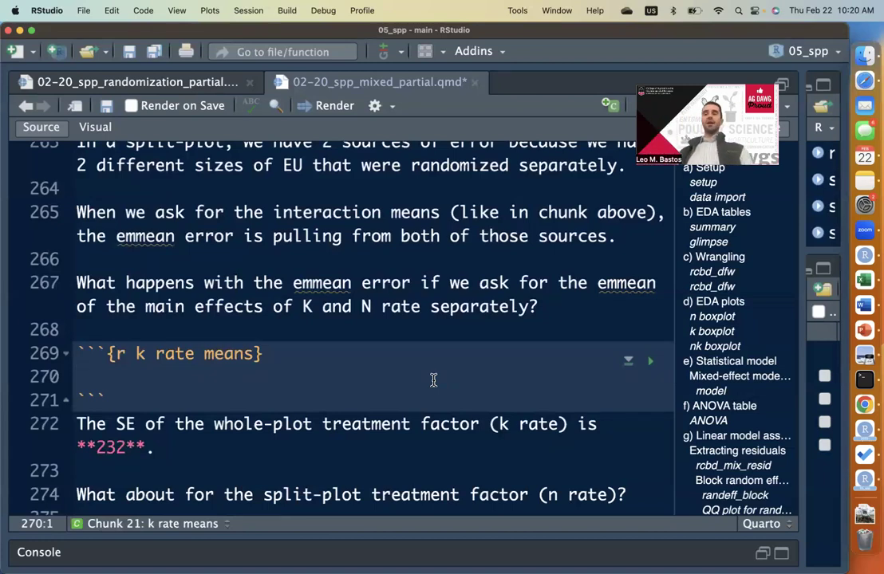
pyautogui.scroll(-1, 434, 380)
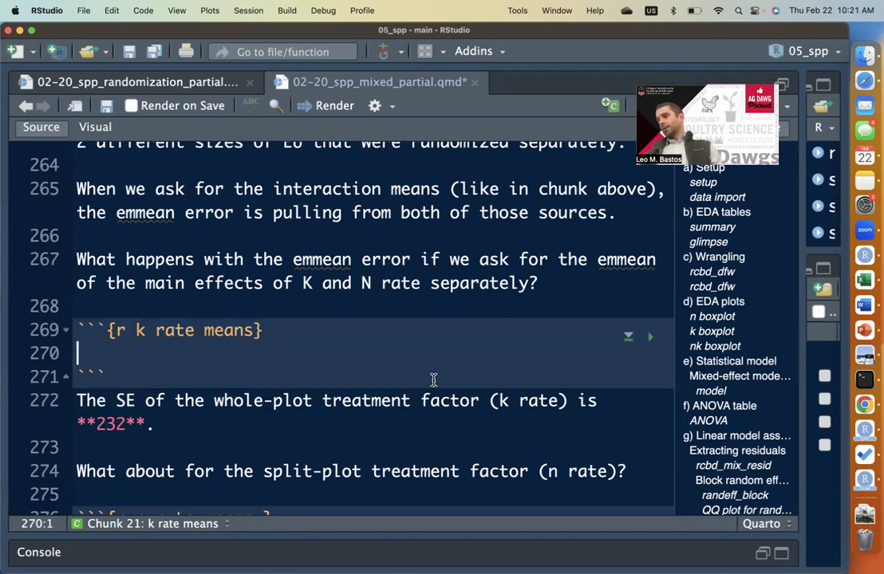
# Start an emmeans() call in the "k rate means" chunk with spp_rcbd_mix_mod as its model object
pyautogui.write('emme')
pyautogui.press('Tab')
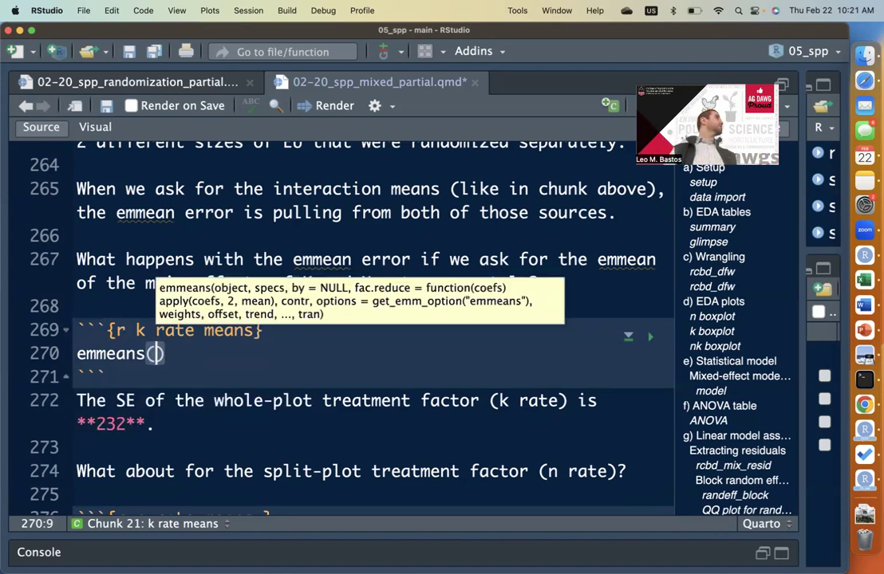
pyautogui.click(254, 365)
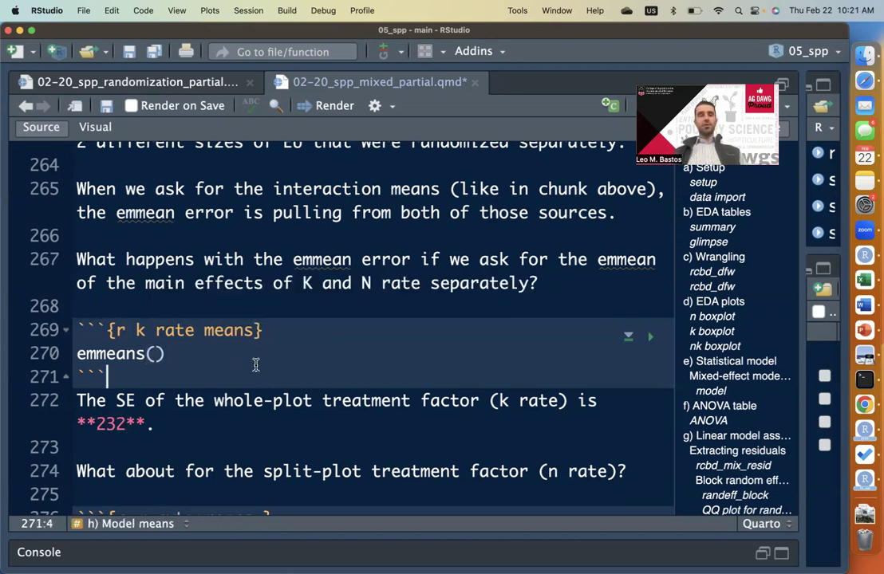
pyautogui.scroll(-1, 201, 367)
pyautogui.write('spp_')
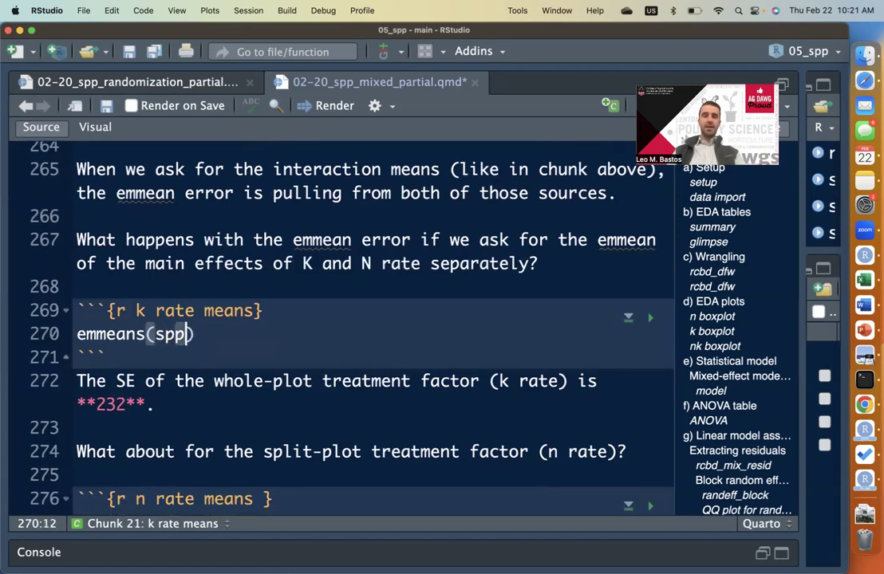
pyautogui.write('rcbd')
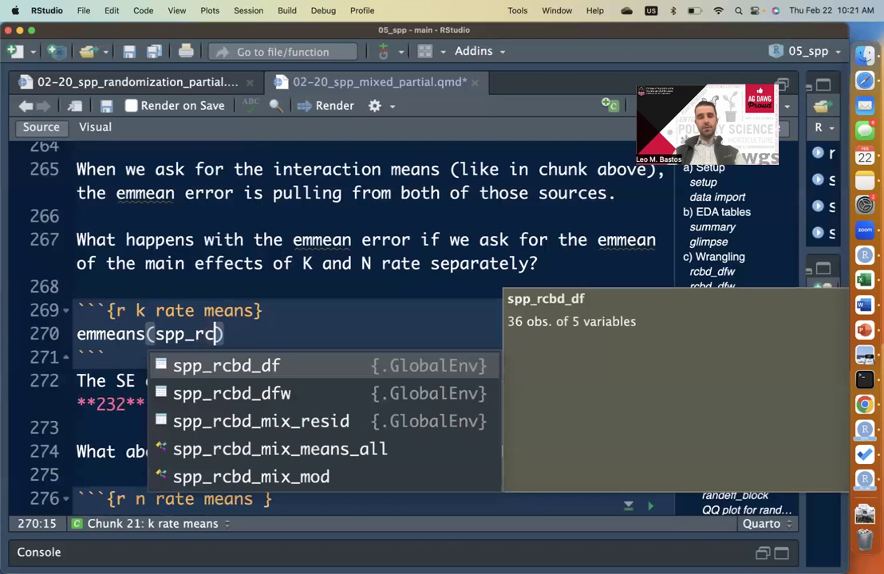
pyautogui.write('_mix')
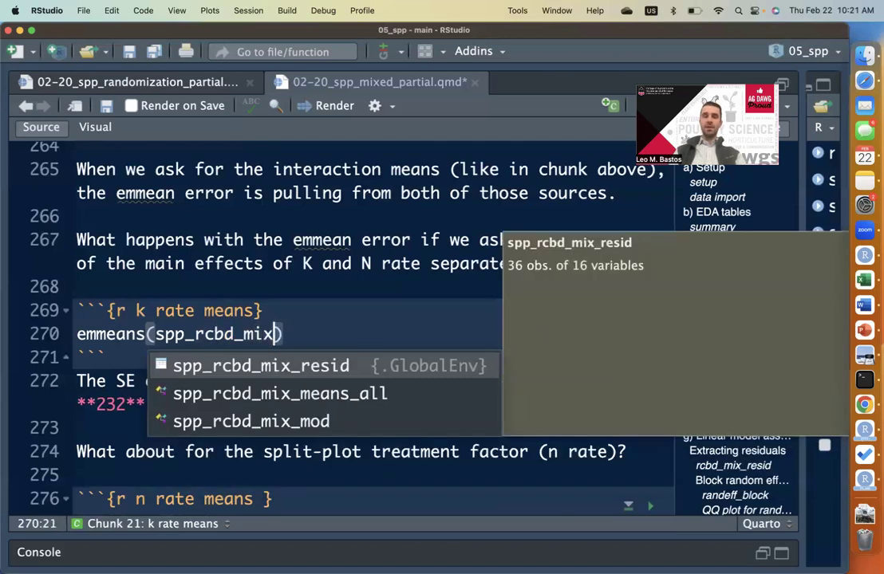
pyautogui.press('Down')
pyautogui.press('Down')
pyautogui.press('Return')
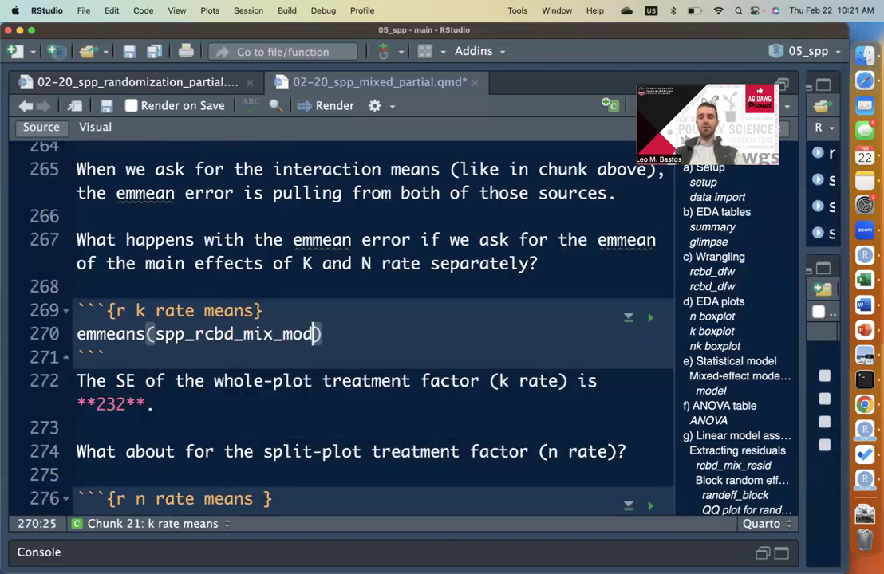
# Complete the emmeans call with the formula ~krate_kgha and run it to get the K rate main-effect means
pyautogui.write(', ')
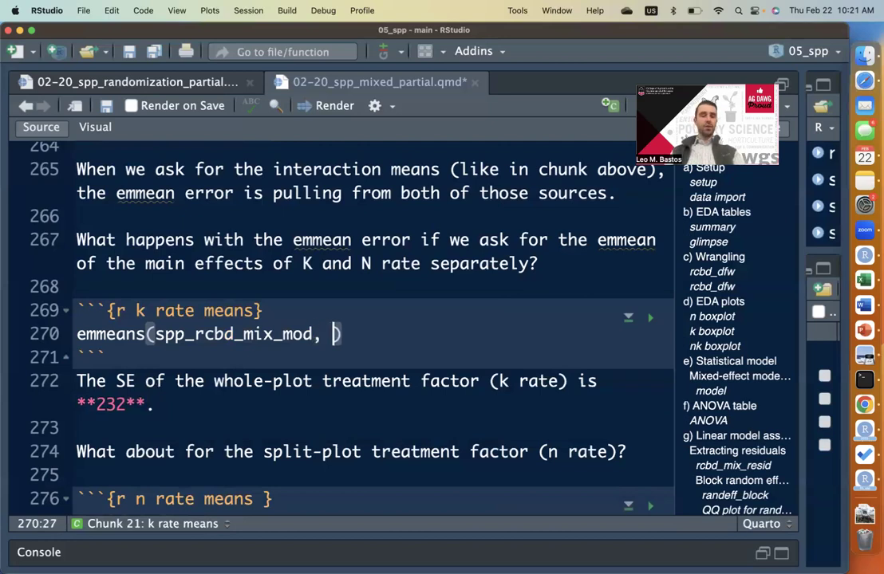
pyautogui.write('~')
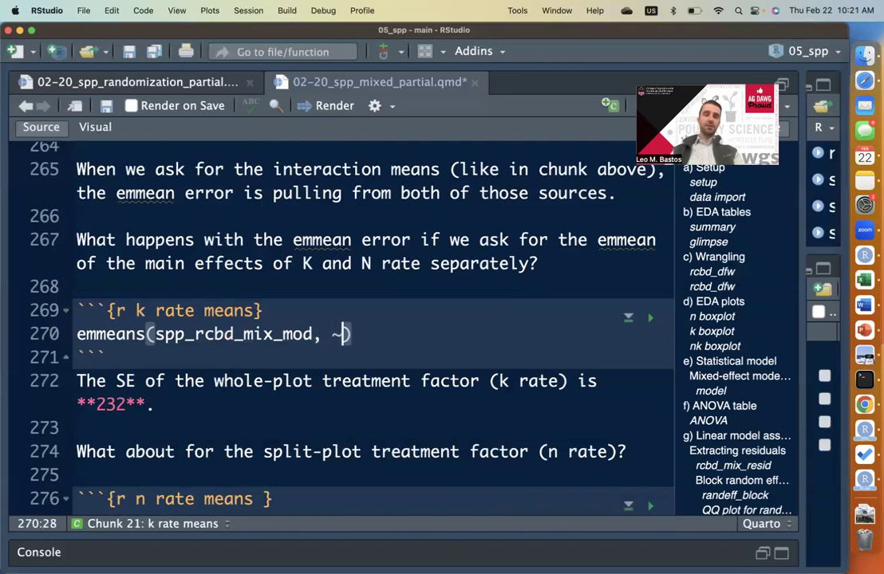
pyautogui.write('krate_k')
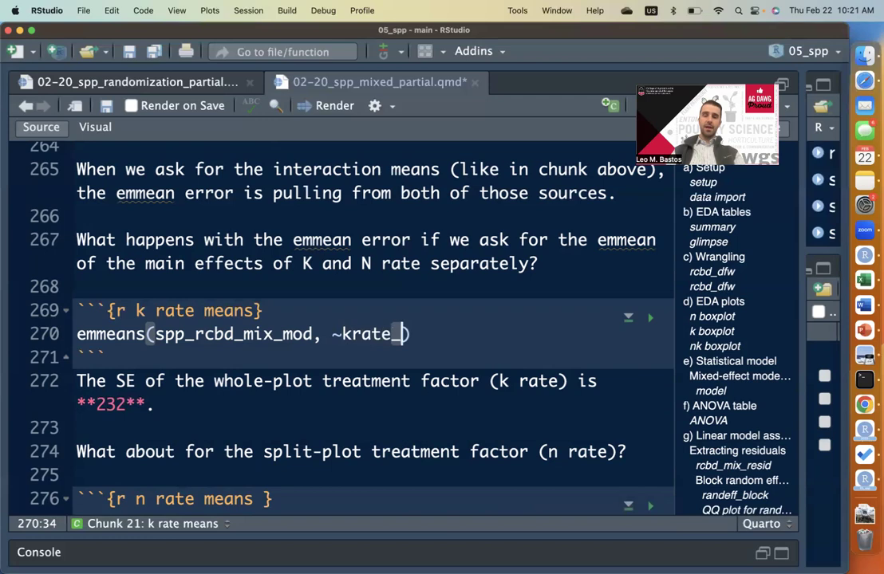
pyautogui.write('gha')
pyautogui.press('super+Return')
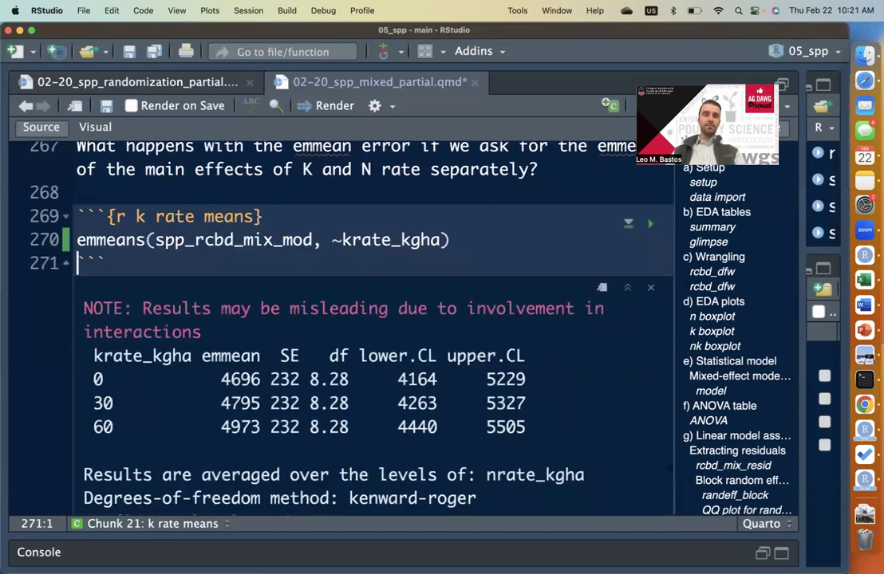
# Check the krate_kgha term in the call and examine the SE column of the K rate means
pyautogui.scroll(1, 441, 392)
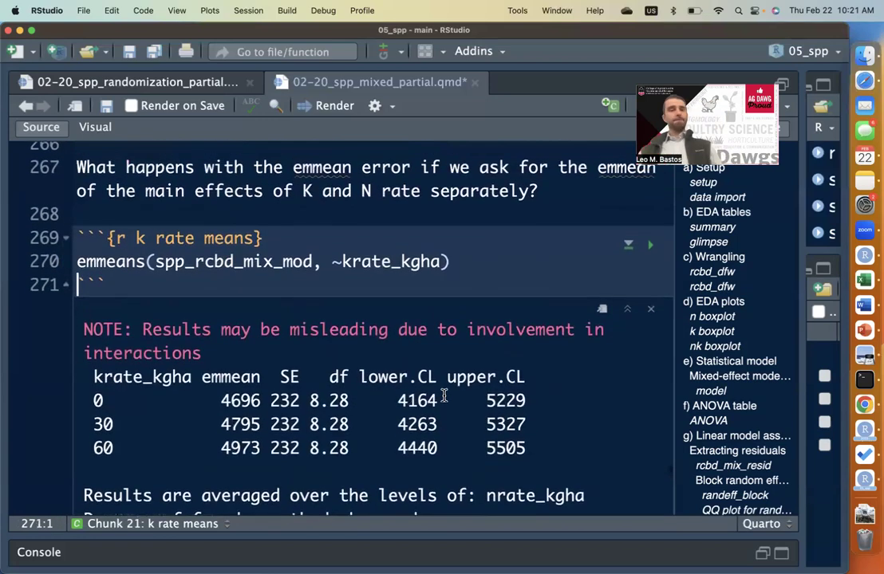
pyautogui.click(310, 262)
pyautogui.click(394, 277)
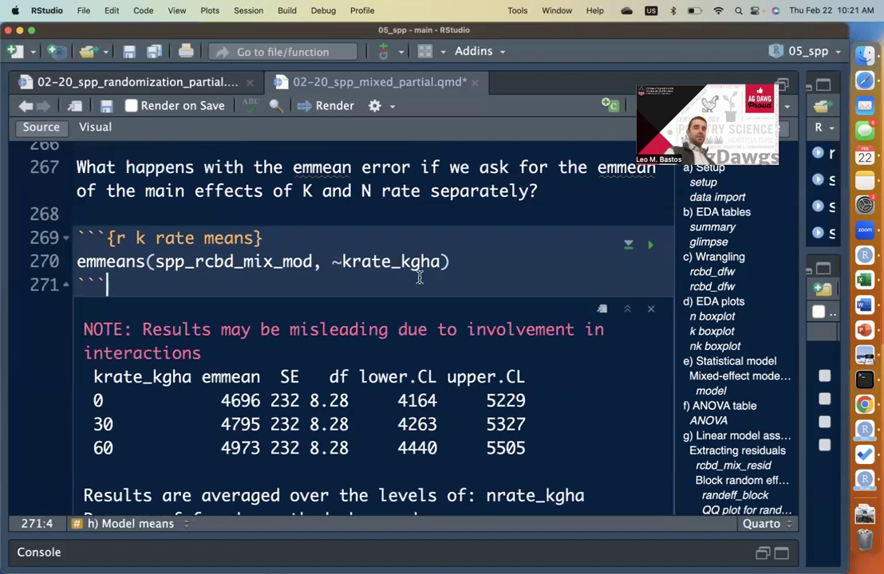
pyautogui.doubleClick(399, 263)
pyautogui.click(398, 264)
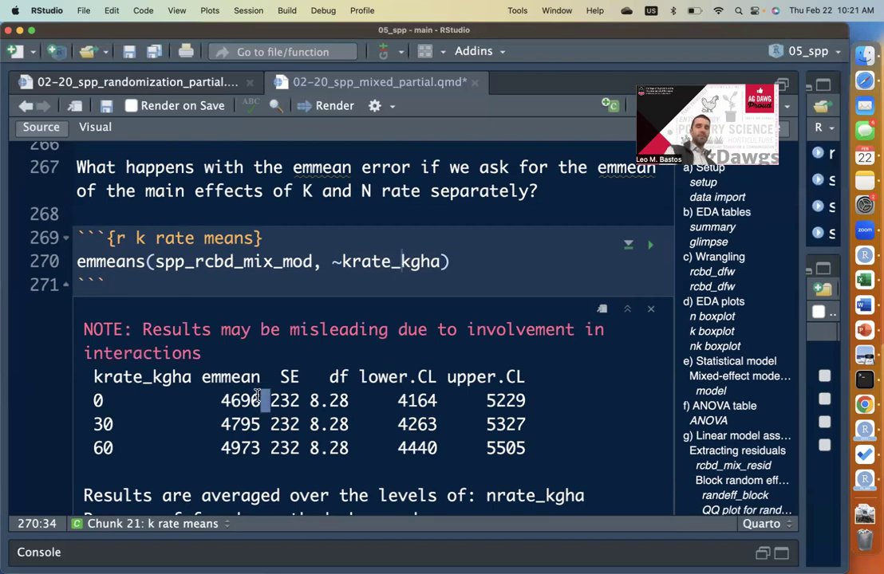
pyautogui.doubleClick(285, 402)
pyautogui.scroll(-2, 311, 407)
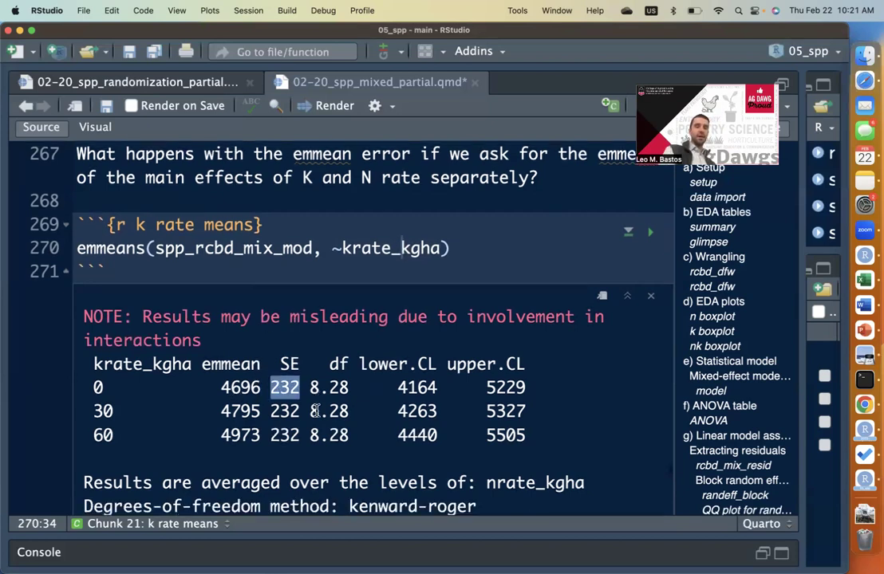
pyautogui.moveTo(292, 340); pyautogui.dragTo(327, 340)
pyautogui.doubleClick(285, 364)
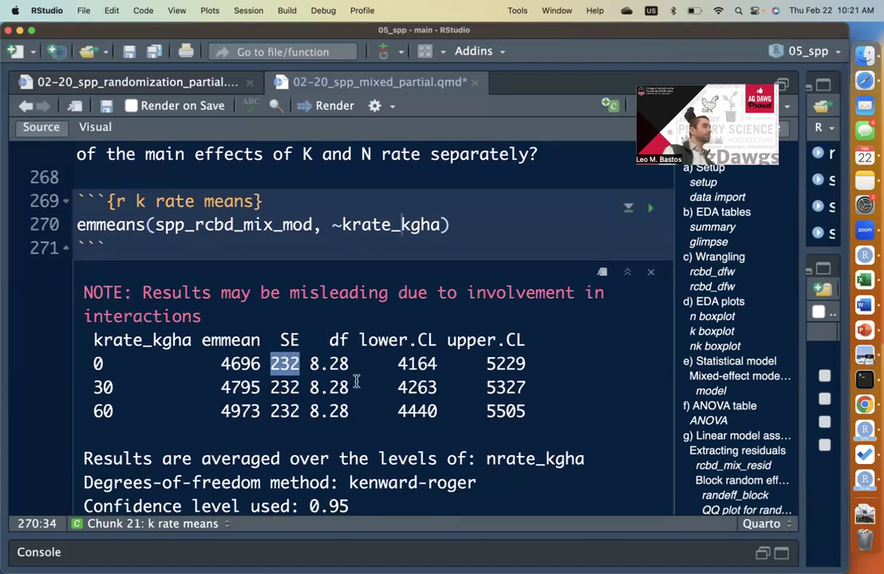
# Compare the SE in the interaction means table with the K rate means, returning to the krate_kgha term
pyautogui.scroll(3, 289, 369)
pyautogui.scroll(10, 289, 369)
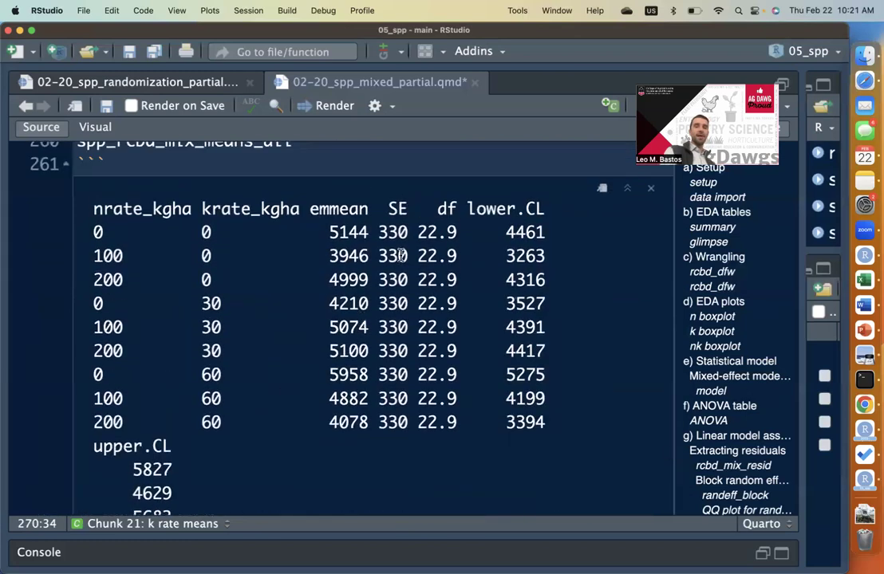
pyautogui.doubleClick(401, 255)
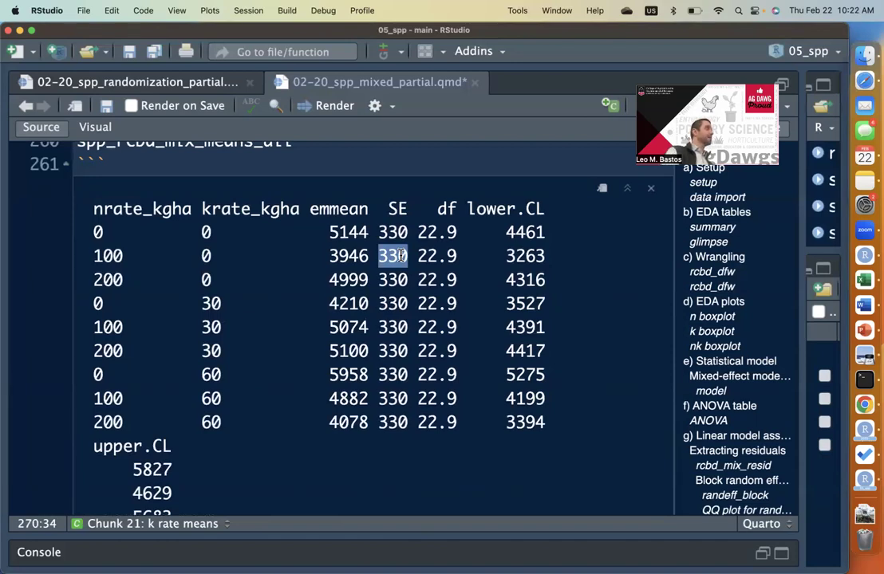
pyautogui.scroll(-10, 401, 255)
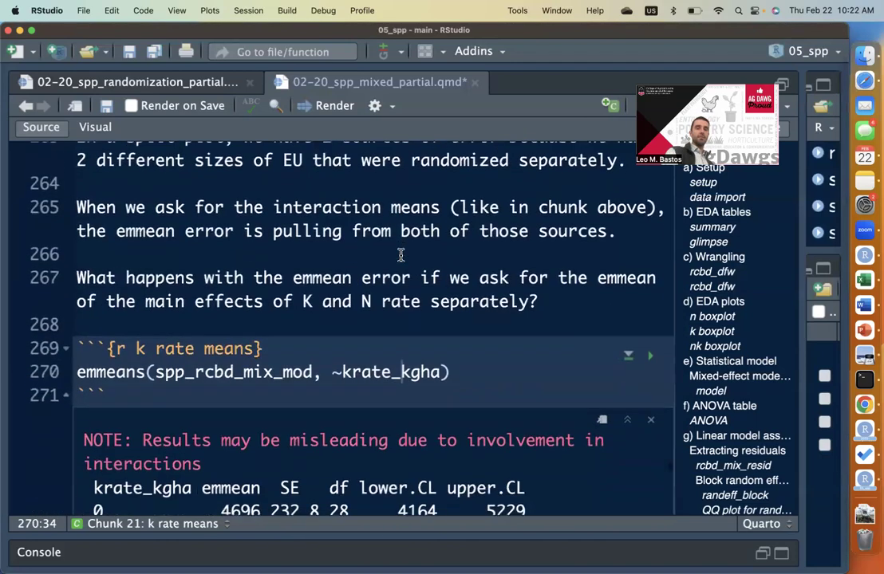
pyautogui.click(360, 279)
pyautogui.doubleClick(361, 279)
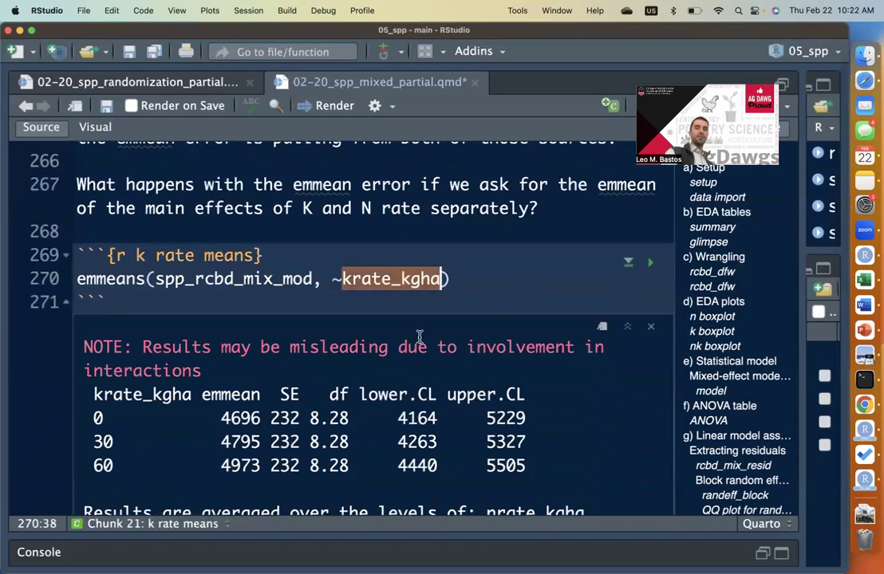
pyautogui.scroll(-1, 363, 291)
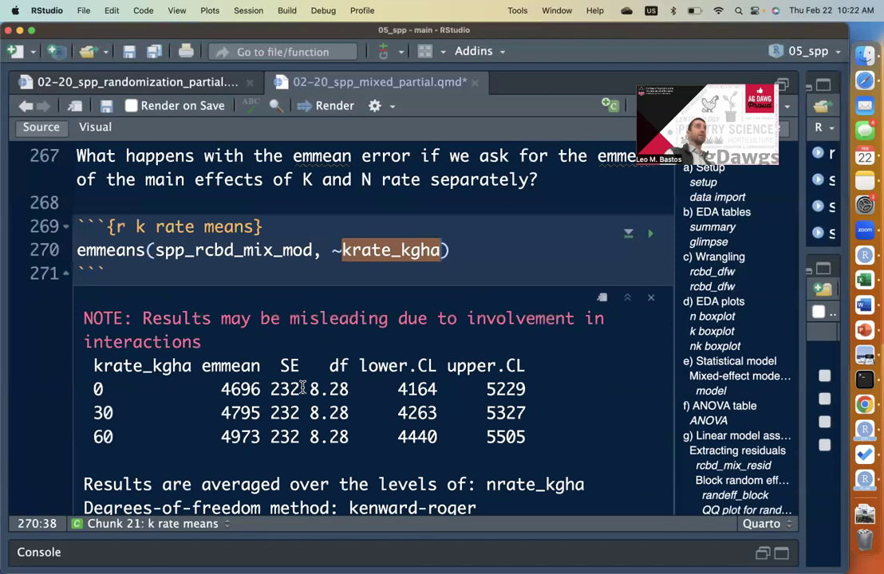
pyautogui.scroll(-1, 302, 389)
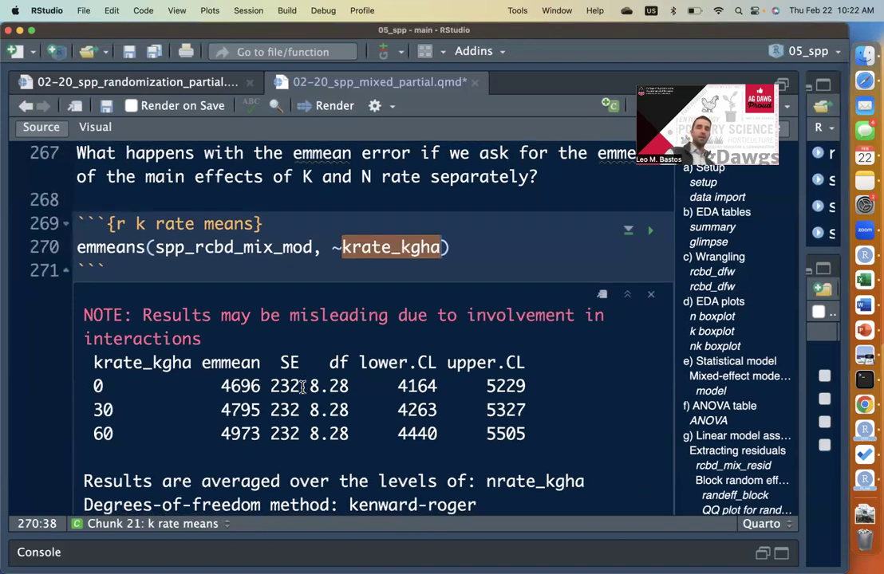
pyautogui.scroll(-10, 351, 351)
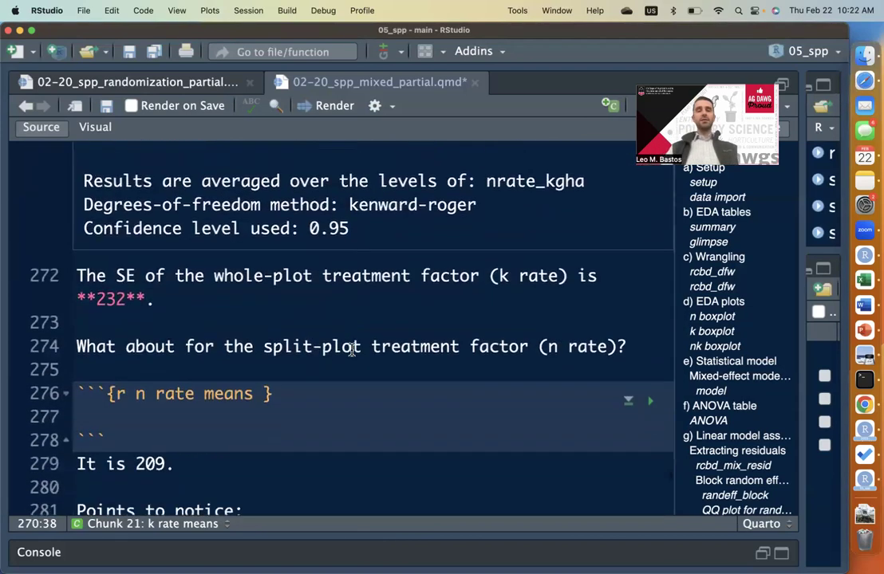
pyautogui.click(228, 410)
pyautogui.write('emme')
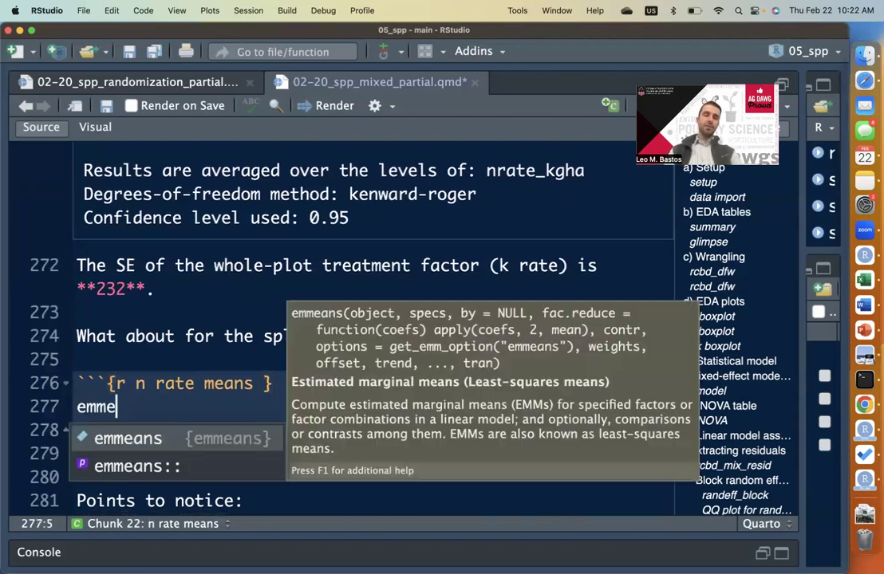
pyautogui.press('BackSpace')
pyautogui.press('BackSpace')
pyautogui.press('BackSpace')
pyautogui.press('BackSpace')
pyautogui.click(184, 434)
# Copy the emmeans(spp_rcbd_mix_mod, ~krate_kgha) line from the "k rate means" chunk into the "n rate means" chunk
pyautogui.scroll(6, 174, 393)
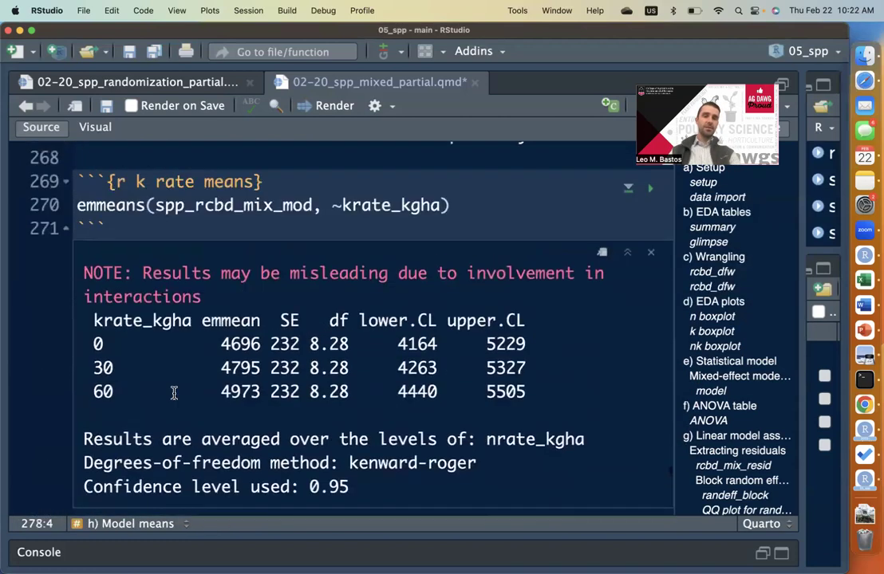
pyautogui.click(42, 204)
pyautogui.press('super+c')
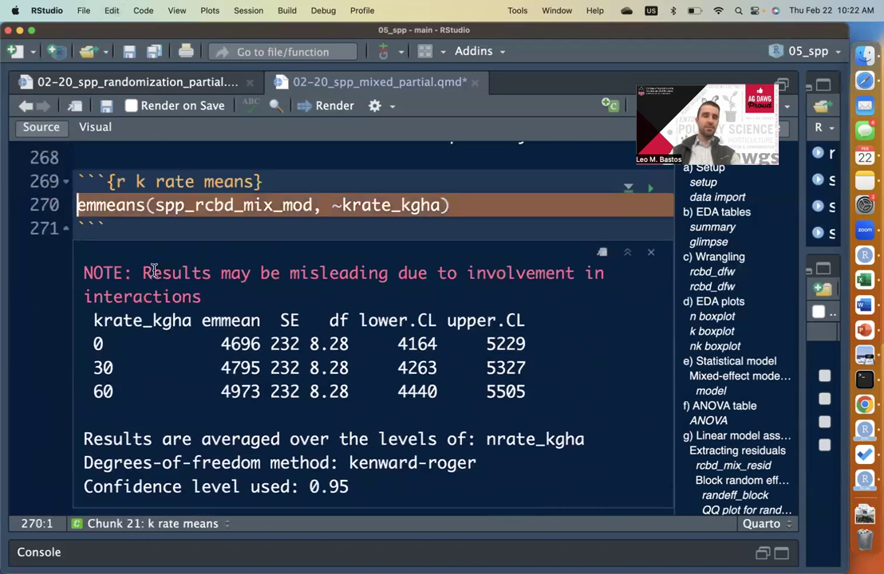
pyautogui.scroll(-5, 148, 268)
pyautogui.click(114, 373)
pyautogui.press('super+v')
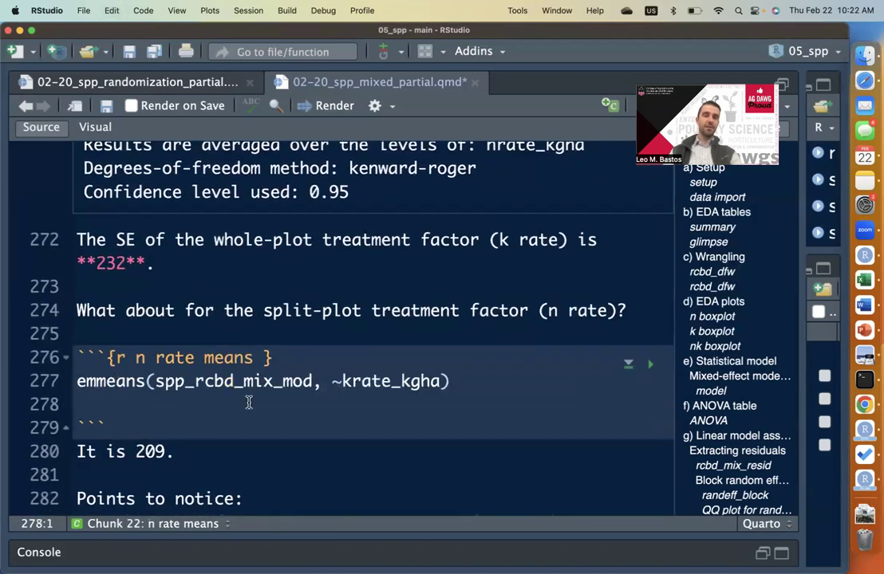
# Change the copied formula to ~nrate_kgha and run the call to get the N rate main-effect means
pyautogui.click(360, 381)
pyautogui.press('Left')
pyautogui.press('BackSpace')
pyautogui.write('n')
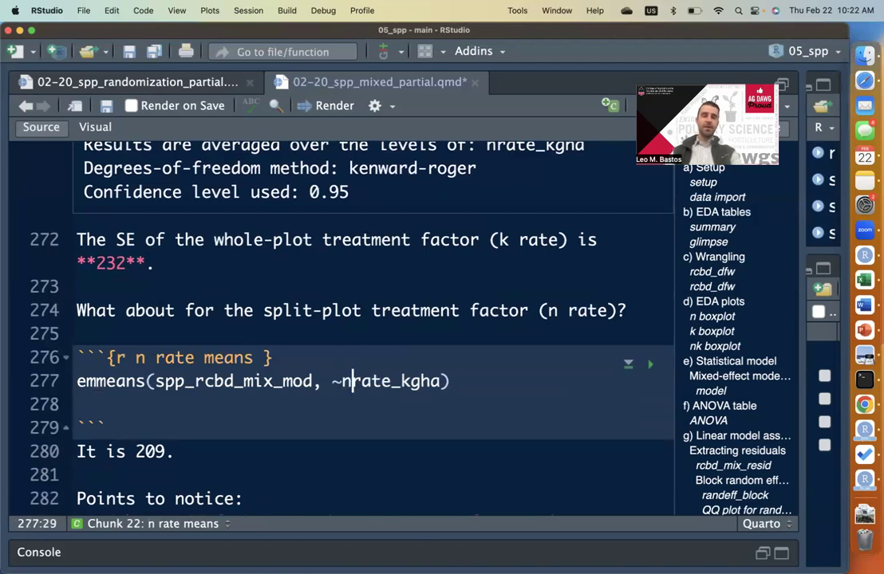
pyautogui.press('super+Return')
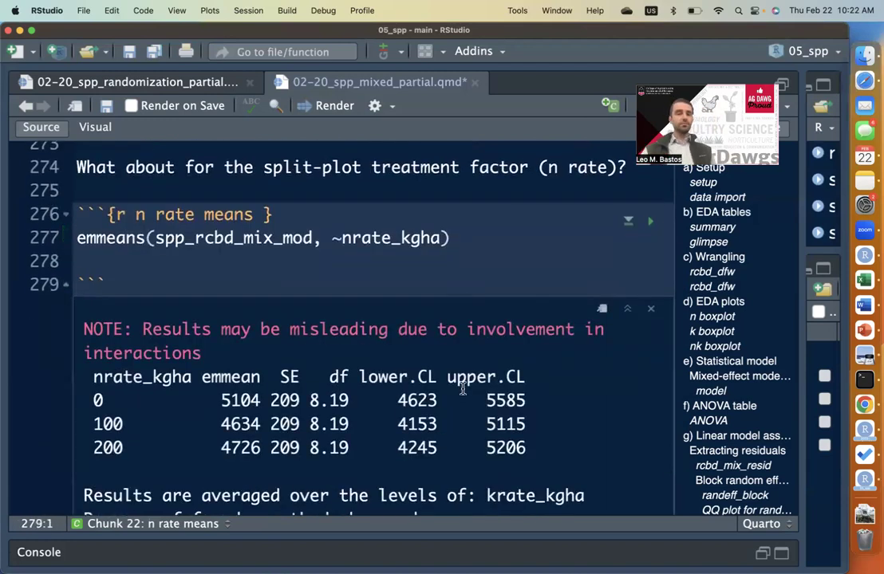
# Remove the blank line below the emmeans call in the "n rate means" chunk
pyautogui.click(318, 276)
pyautogui.click(267, 242)
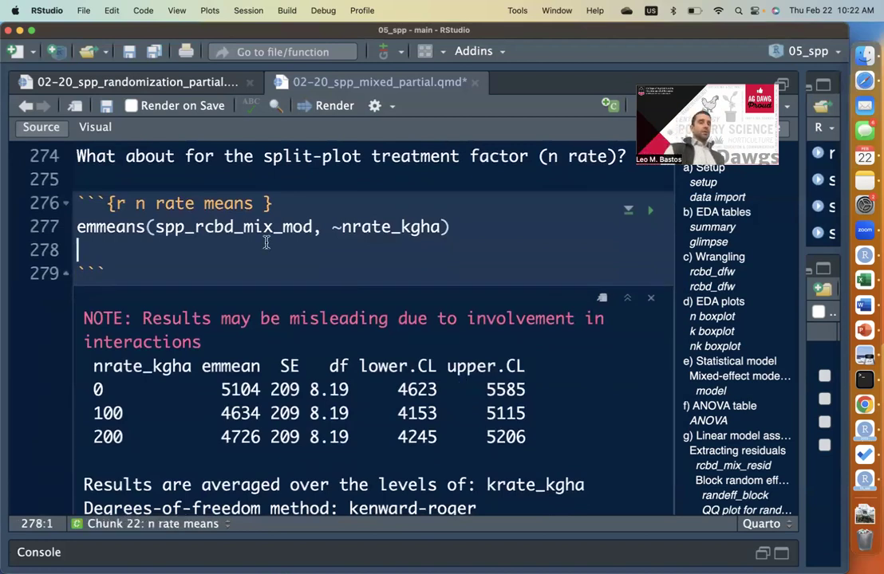
pyautogui.press('BackSpace')
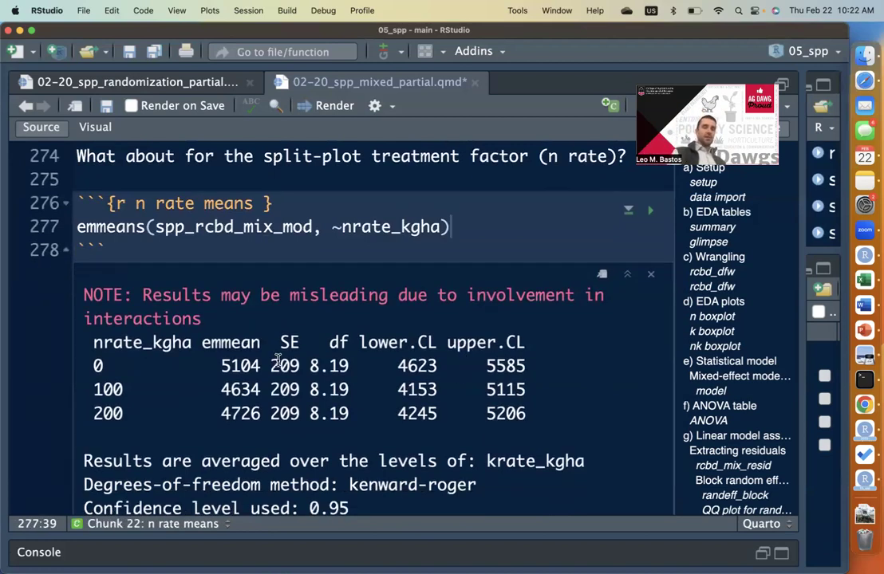
# Compare the SE of the N rate means with that of the K rate means, and save the document
pyautogui.doubleClick(289, 342)
pyautogui.doubleClick(285, 366)
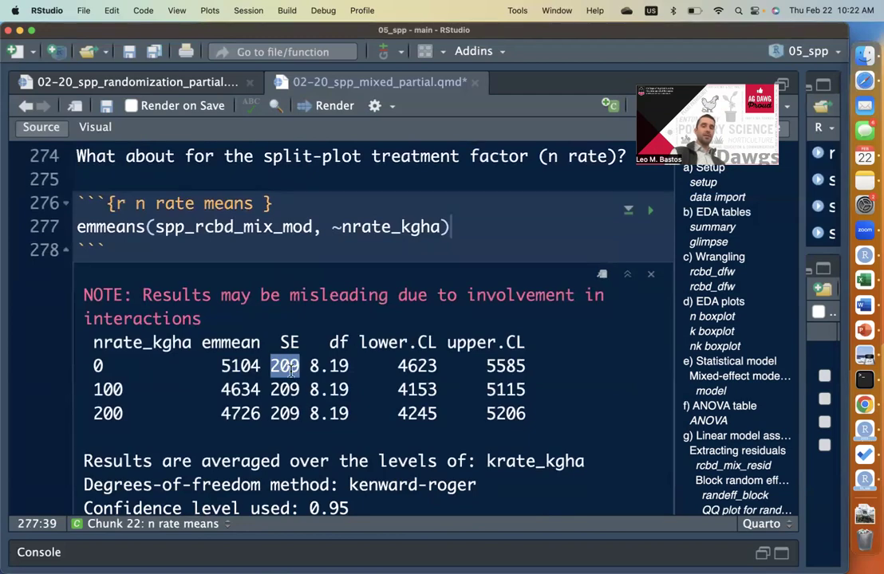
pyautogui.scroll(5, 290, 364)
pyautogui.scroll(6, 289, 364)
pyautogui.doubleClick(285, 324)
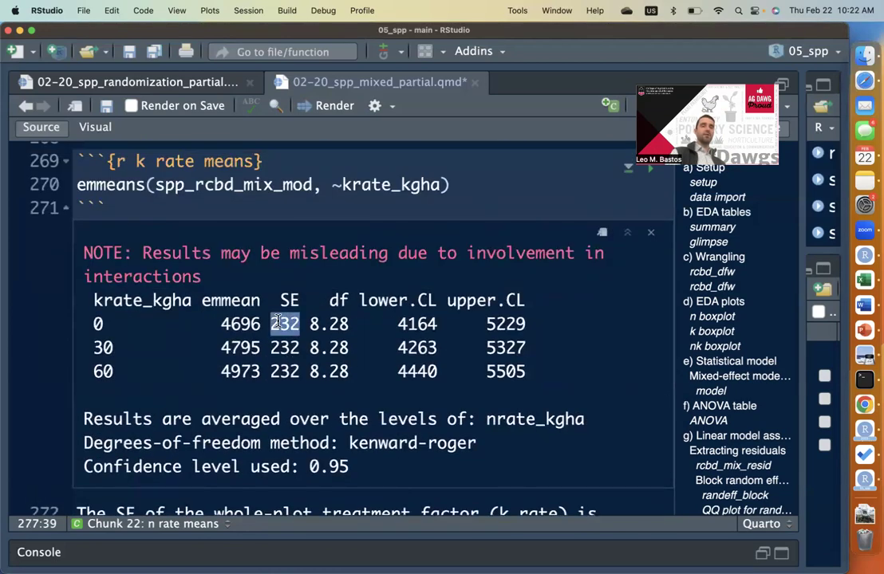
pyautogui.scroll(-1, 302, 353)
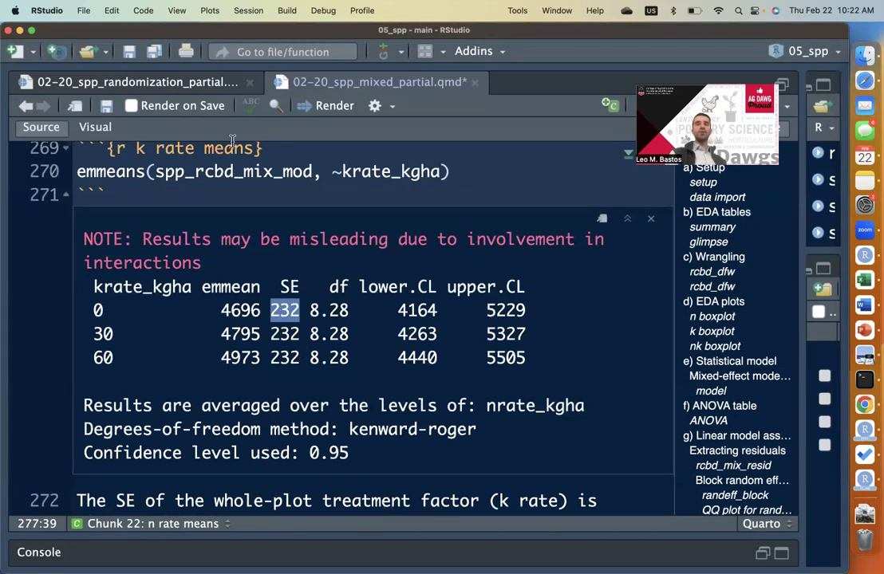
pyautogui.click(126, 52)
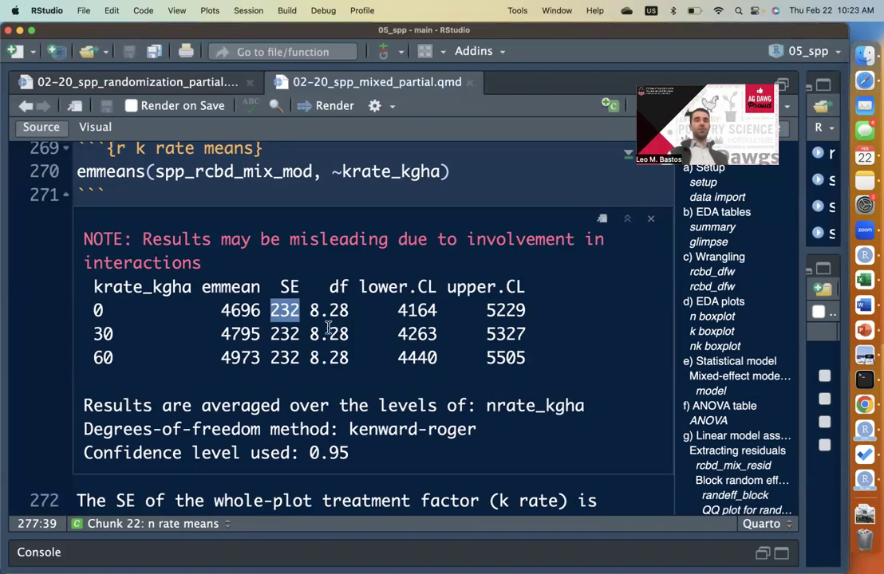
# Check the krate_kgha term and its SE against the SE column of the N rate means
pyautogui.doubleClick(393, 169)
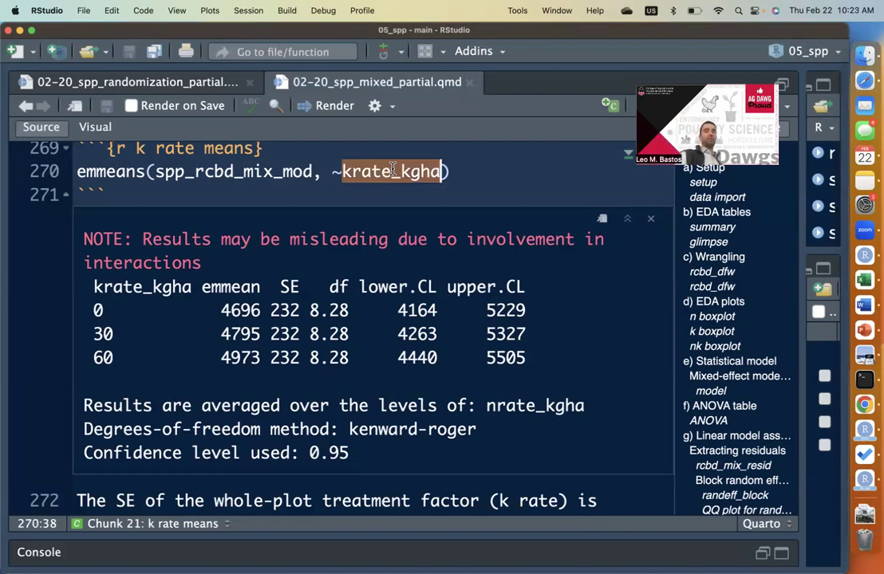
pyautogui.doubleClick(283, 310)
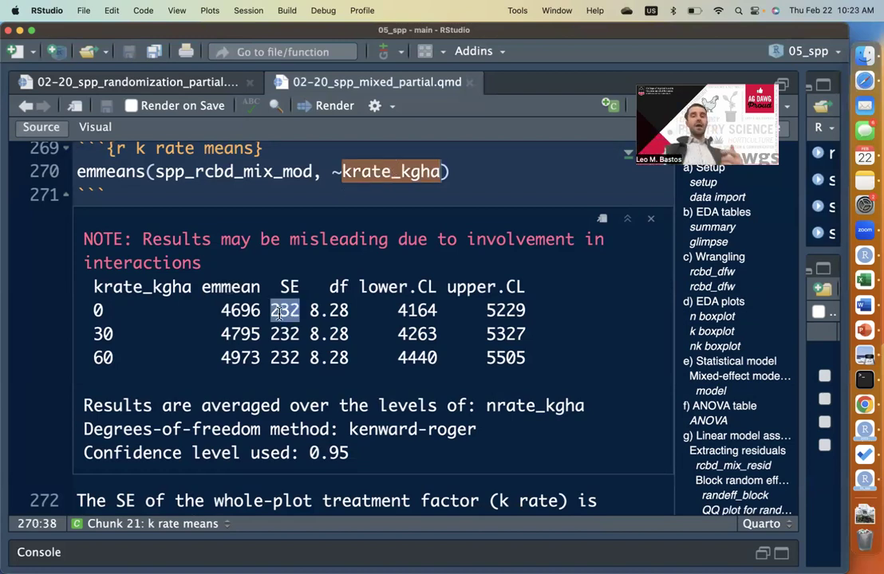
pyautogui.scroll(-10, 285, 310)
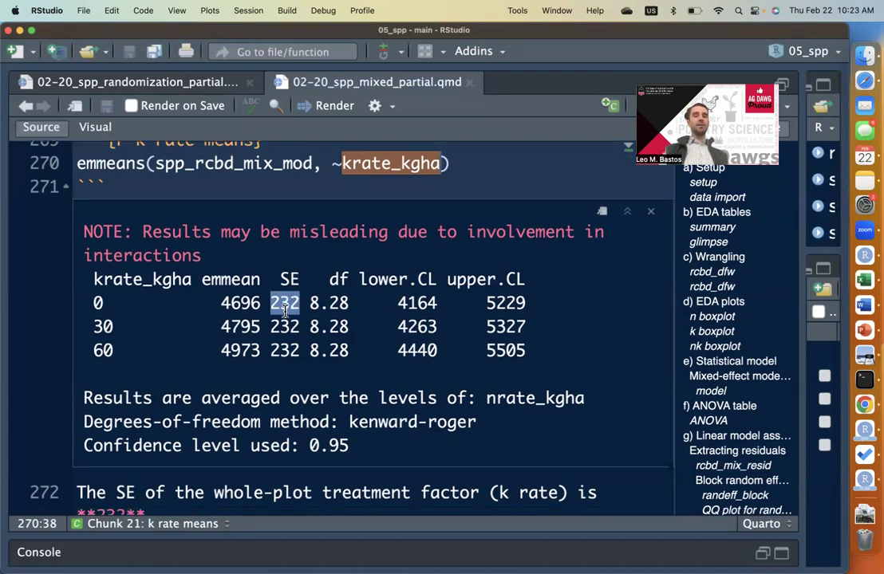
pyautogui.doubleClick(284, 374)
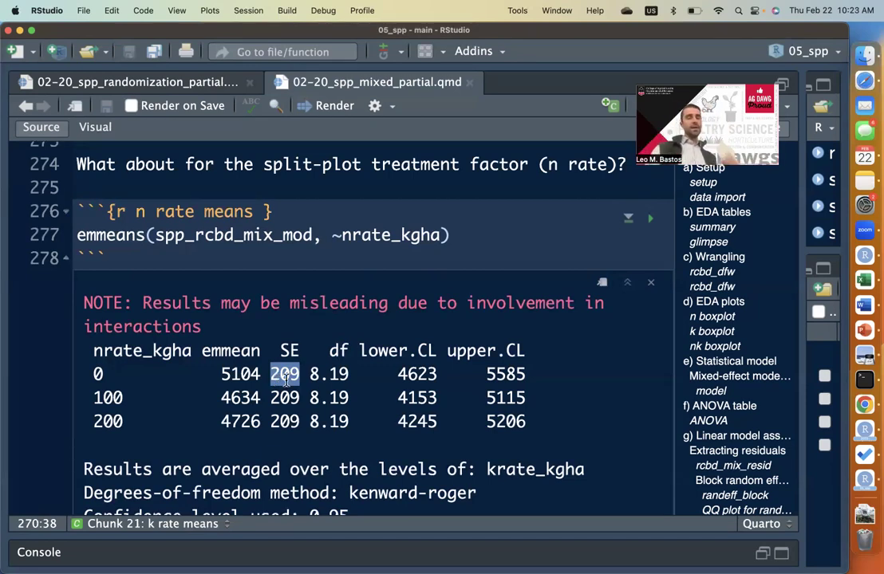
pyautogui.click(351, 367)
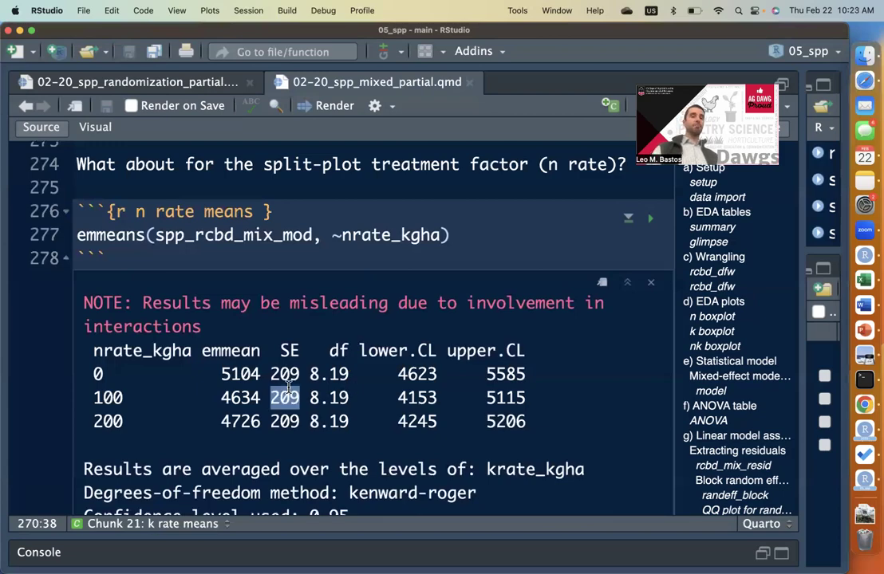
# Go back to the spp_rcbd_mix_means_all output and examine the SE column of the interaction means
pyautogui.scroll(1, 289, 389)
pyautogui.scroll(5, 279, 391)
pyautogui.scroll(12, 316, 362)
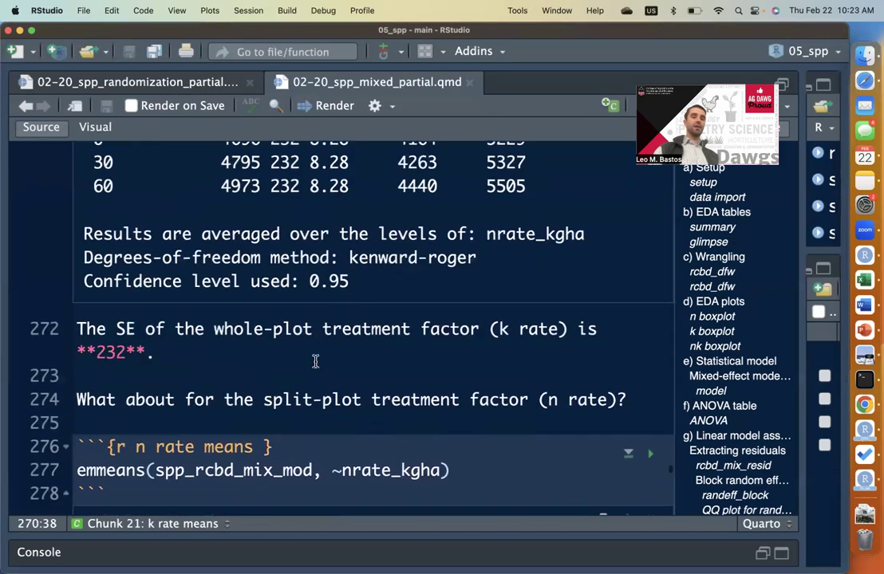
pyautogui.scroll(10, 316, 362)
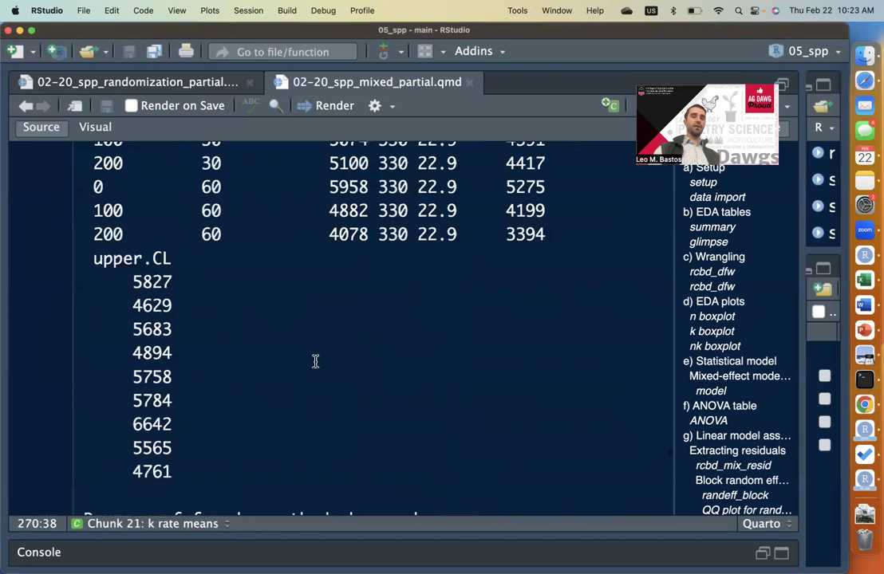
pyautogui.doubleClick(348, 290)
pyautogui.click(325, 382)
pyautogui.scroll(-1, 351, 343)
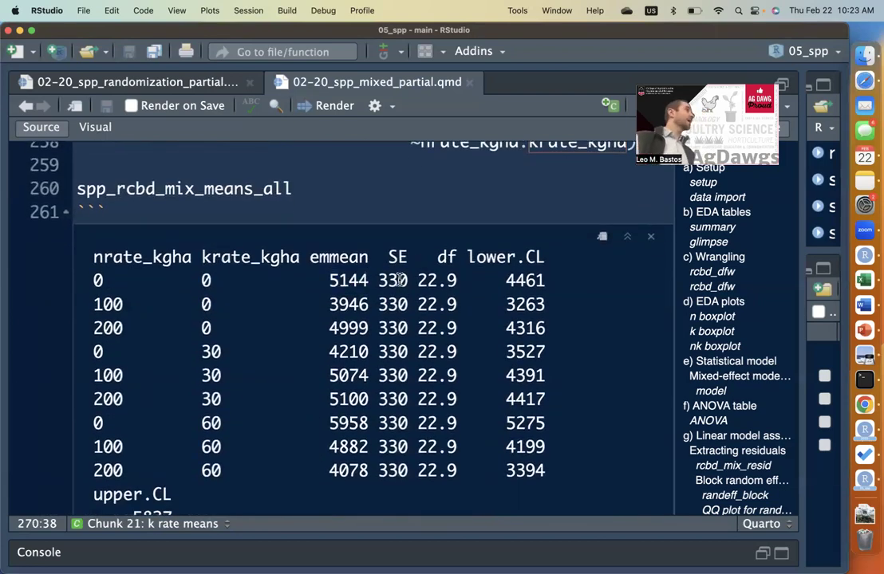
pyautogui.doubleClick(395, 281)
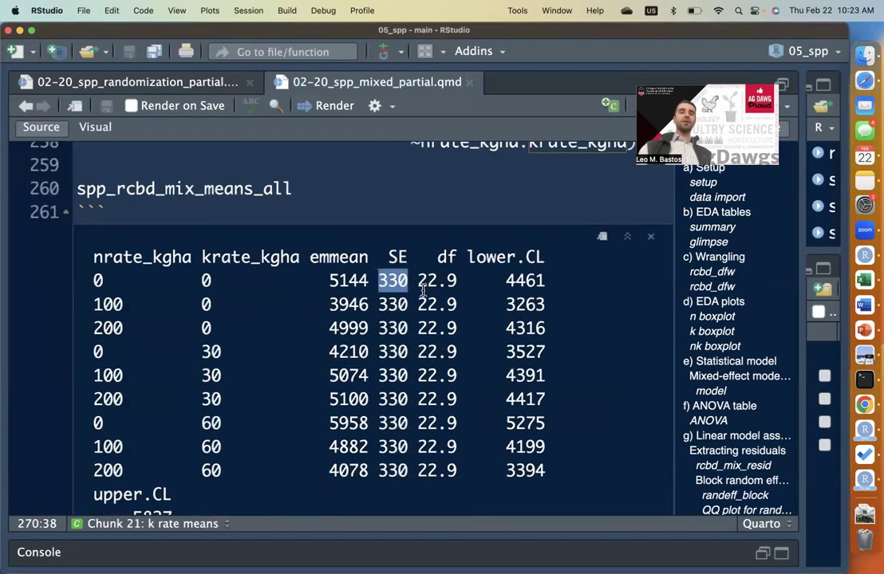
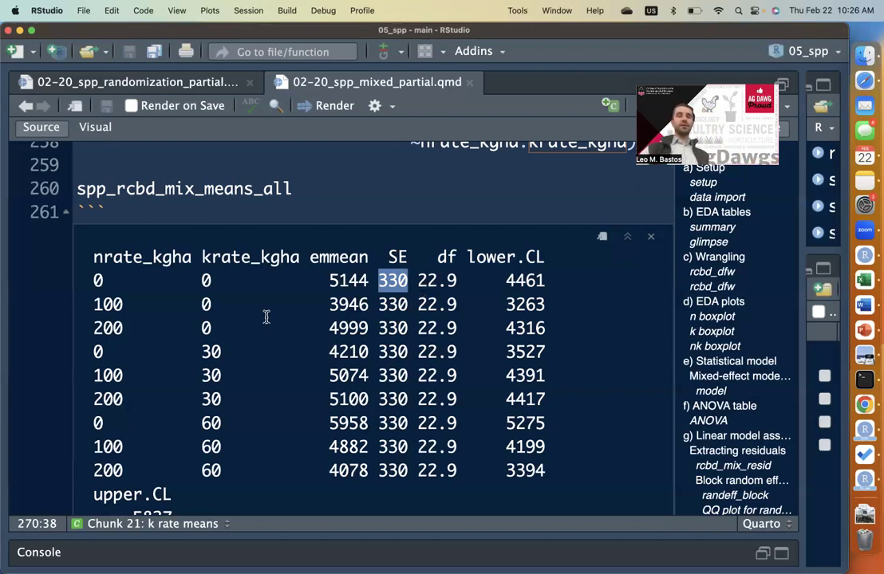
# Review the "interaction means all" chunk and its output, then compare it with the SE and call in the "k rate means" chunk
pyautogui.scroll(5, 367, 295)
pyautogui.click(328, 313)
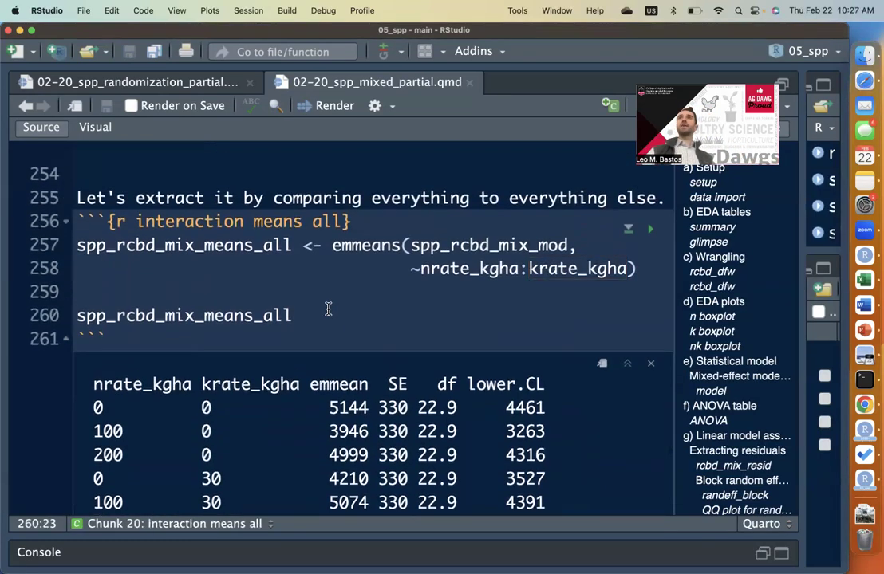
pyautogui.scroll(-5, 328, 309)
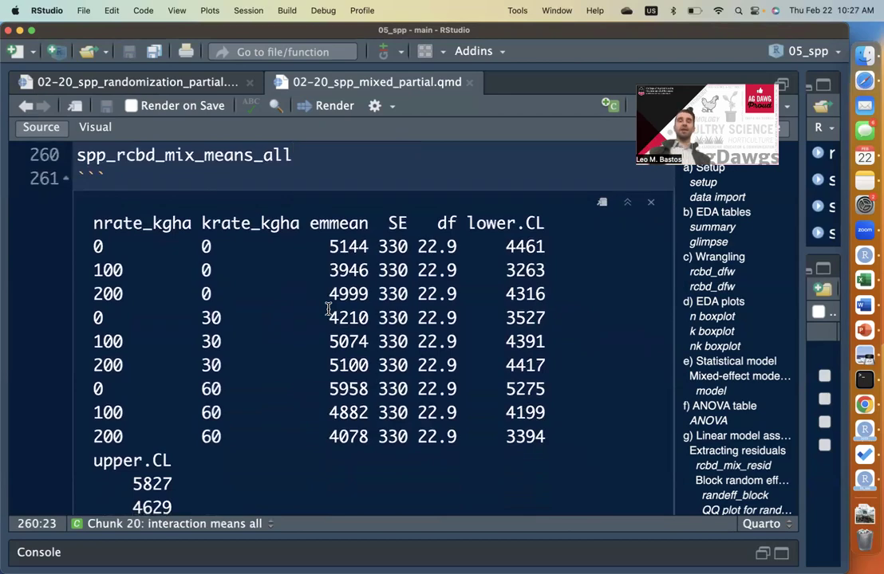
pyautogui.scroll(3, 367, 335)
pyautogui.click(277, 264)
pyautogui.scroll(-10, 341, 259)
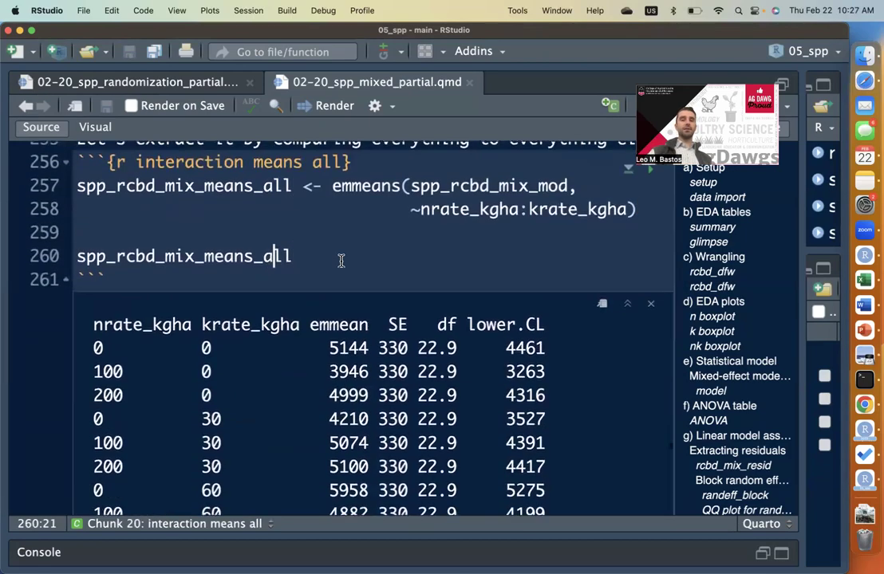
pyautogui.click(463, 358)
pyautogui.click(470, 333)
pyautogui.scroll(-3, 431, 319)
pyautogui.doubleClick(283, 343)
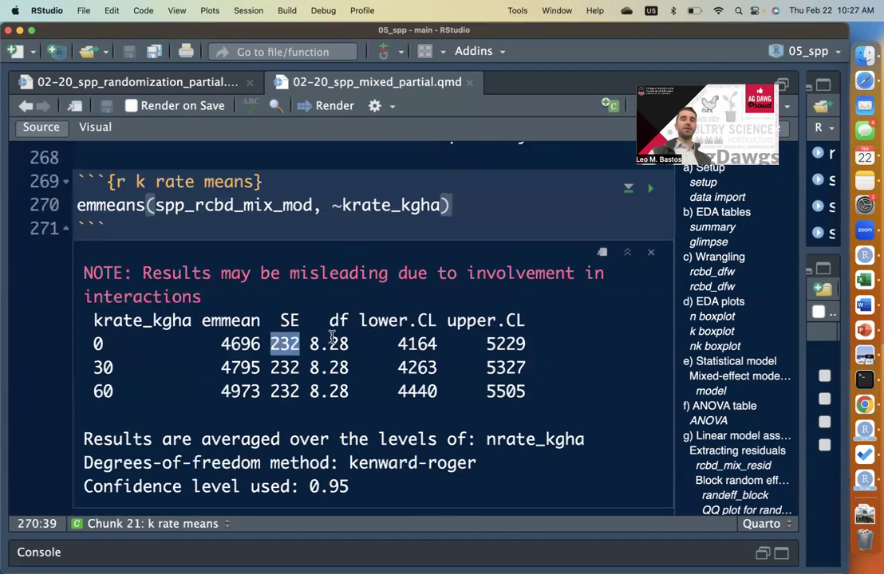
pyautogui.click(465, 222)
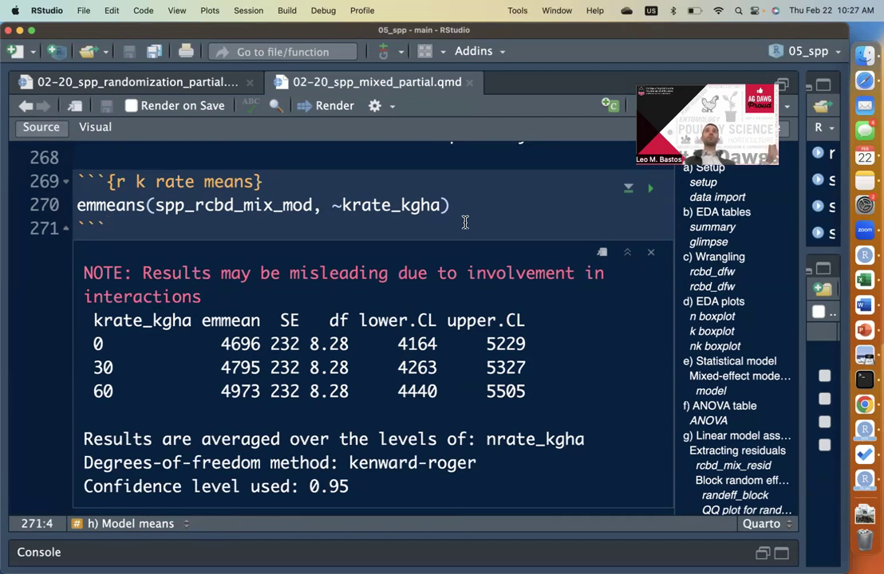
# Return to the ANOVA table section and examine the Pr(>Chisq) values of the main effects and their interaction
pyautogui.scroll(20, 465, 223)
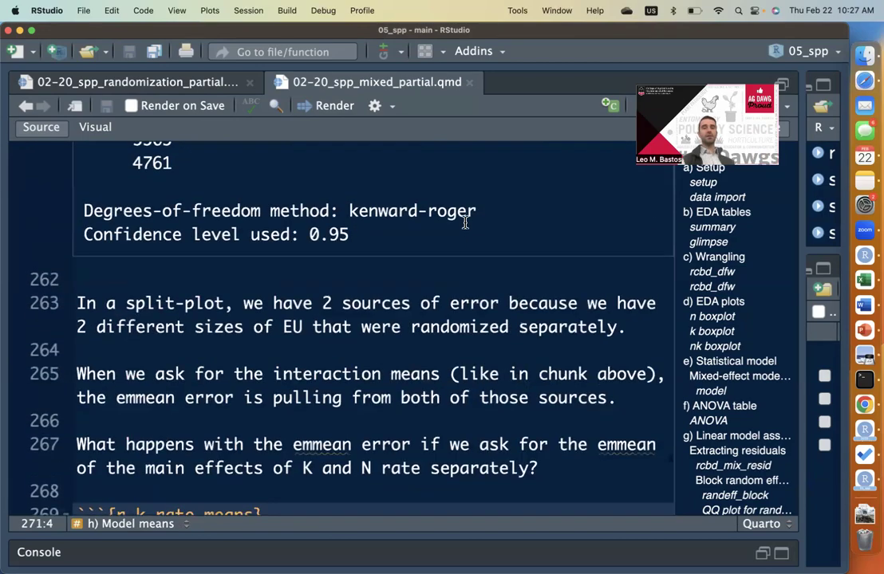
pyautogui.scroll(20, 465, 223)
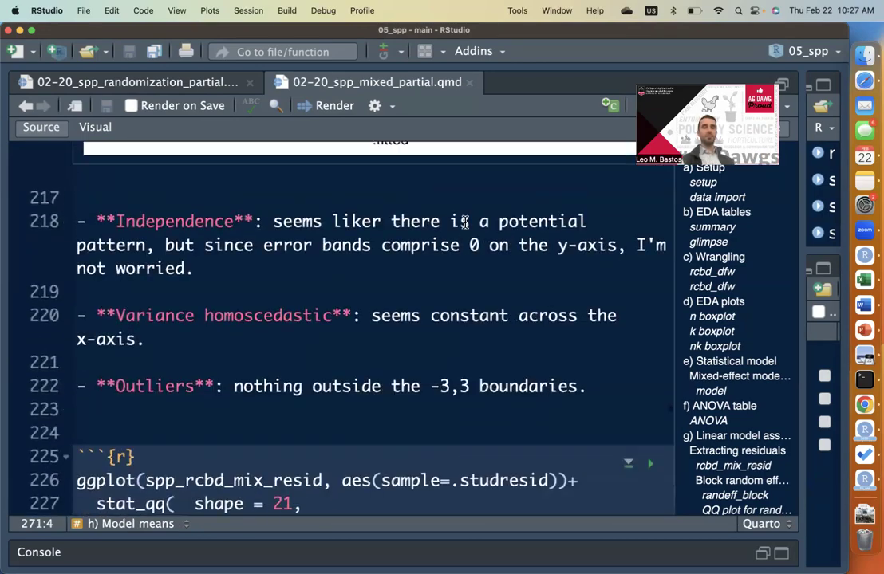
pyautogui.scroll(20, 465, 223)
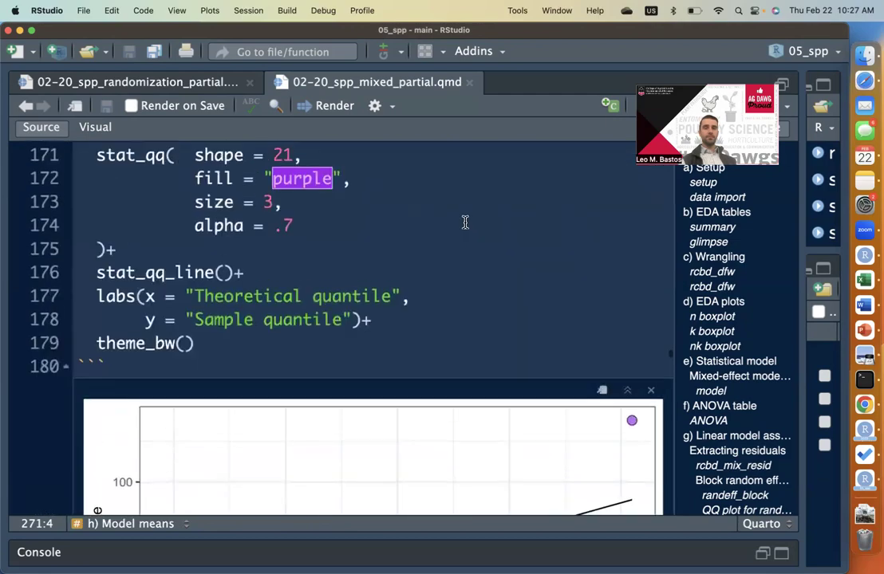
pyautogui.scroll(10, 466, 221)
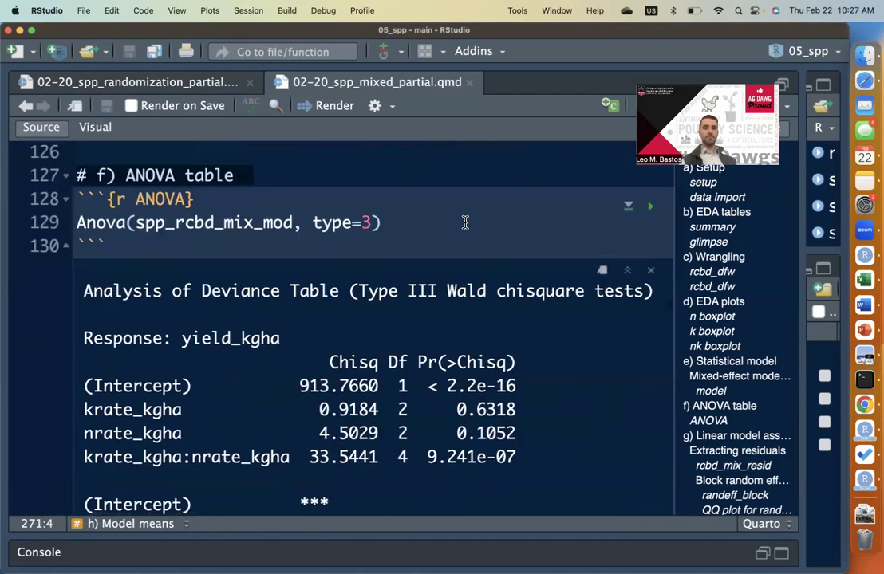
pyautogui.scroll(-4, 466, 221)
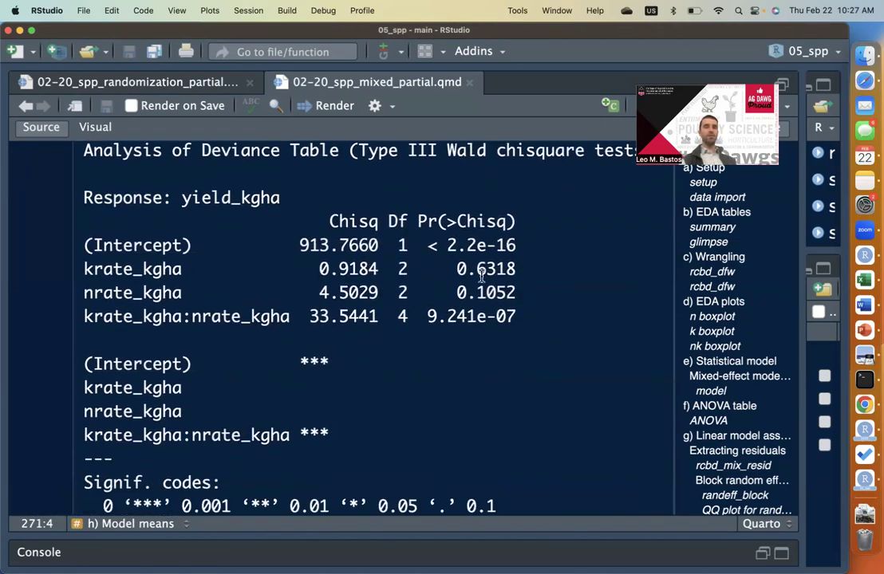
# Compare the p-value of nrate_kgha with the krate_kgha:nrate_kgha interaction row in the Analysis of Deviance Table
pyautogui.tripleClick(434, 247)
pyautogui.click(434, 249)
pyautogui.doubleClick(502, 293)
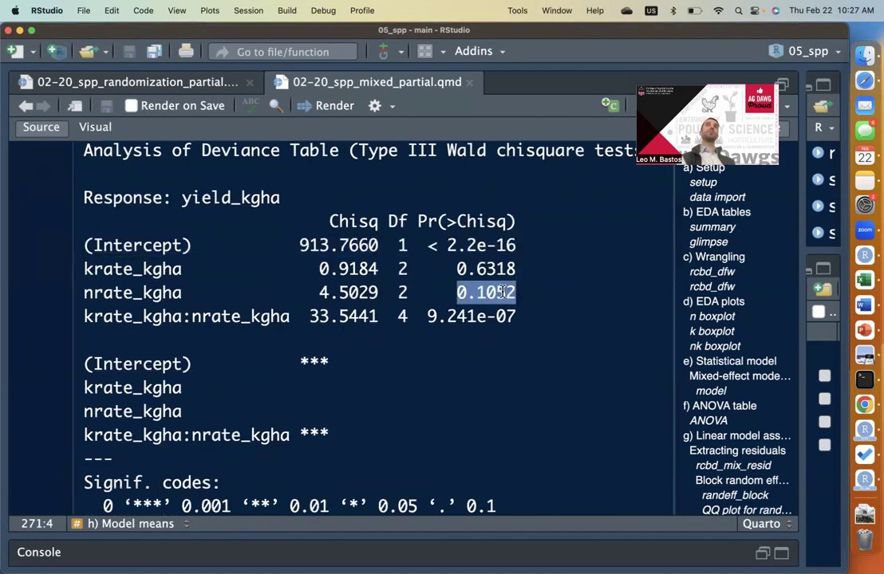
pyautogui.click(490, 318)
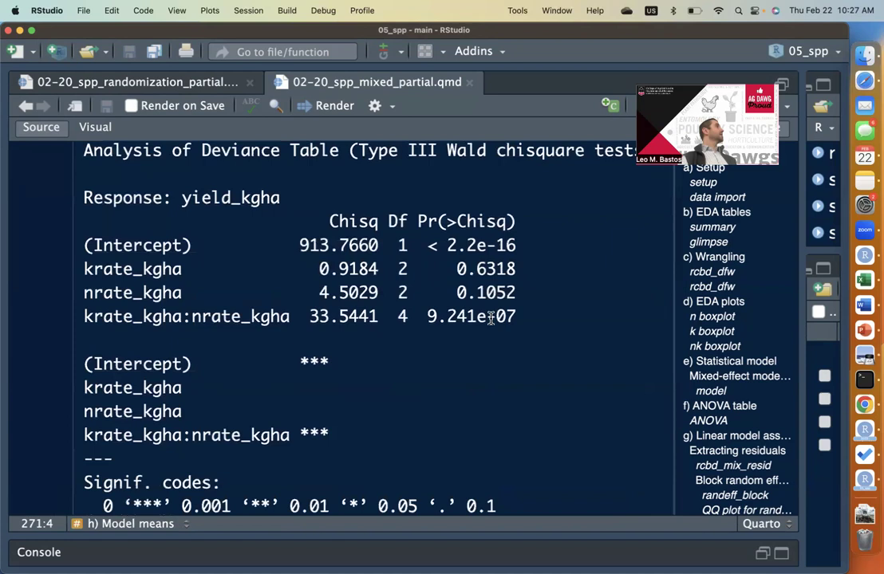
pyautogui.tripleClick(490, 319)
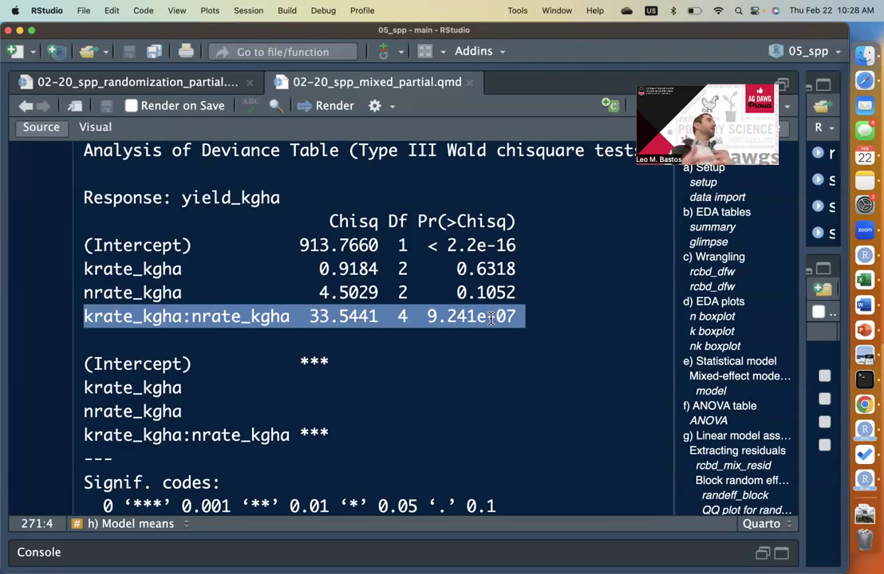
pyautogui.click(509, 300)
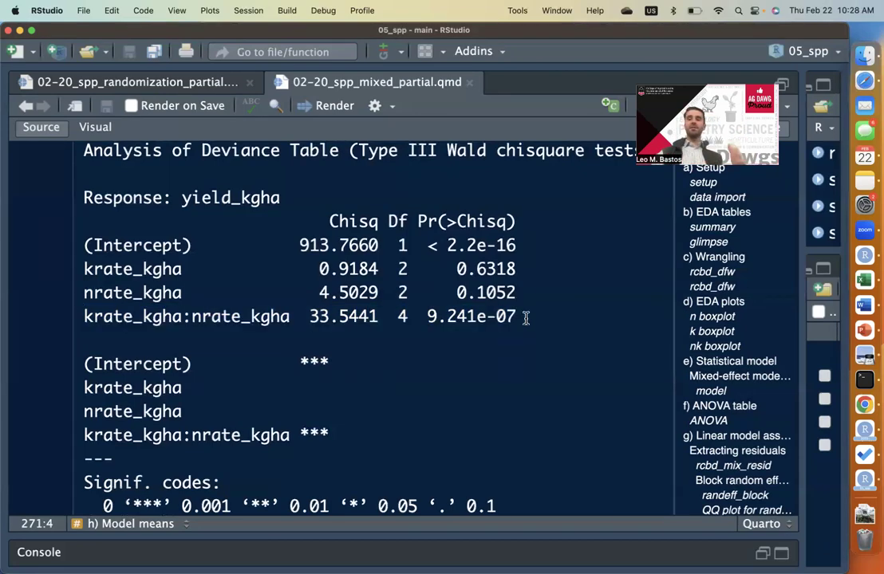
# Skim the residuals, random effects and QQ plot outputs, then go to the "i) Pairwise comparisons" section
pyautogui.scroll(-15, 525, 319)
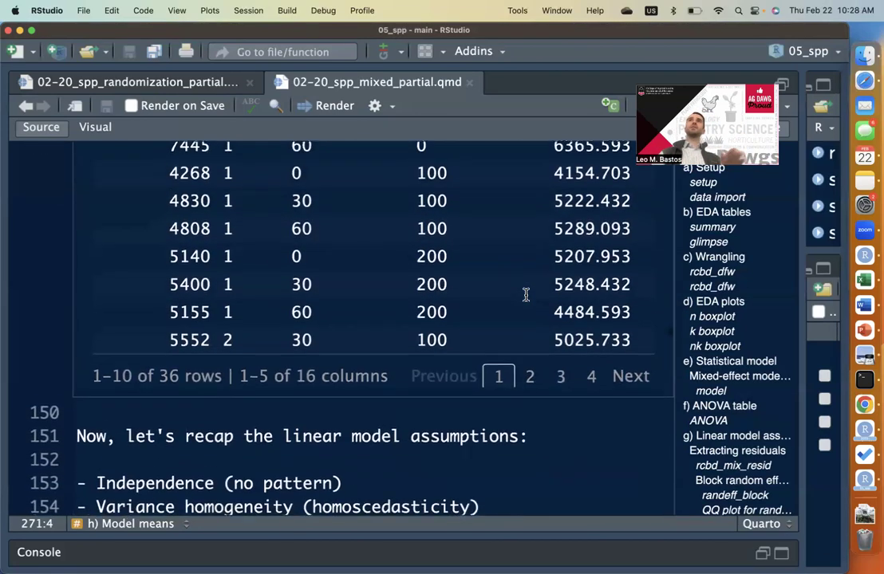
pyautogui.scroll(-1, 526, 295)
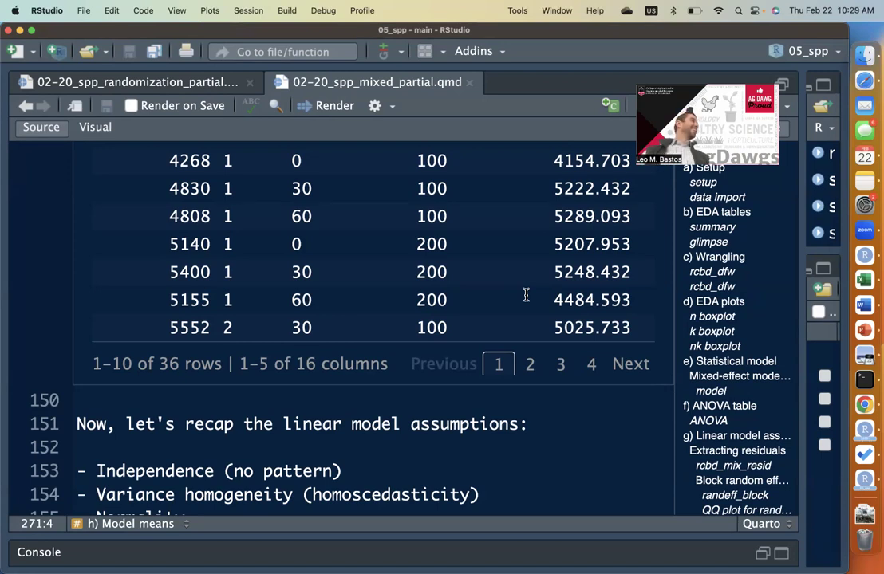
pyautogui.scroll(-10, 525, 296)
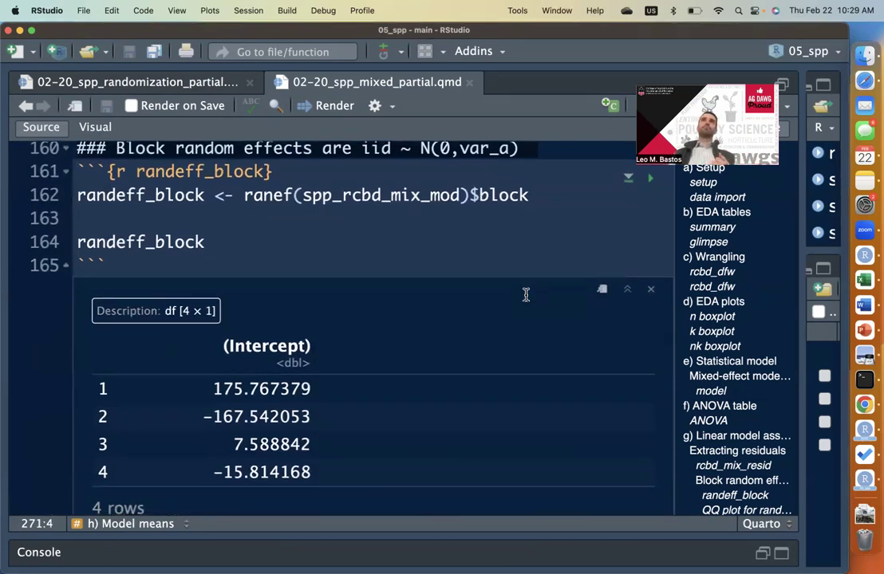
pyautogui.scroll(-20, 526, 295)
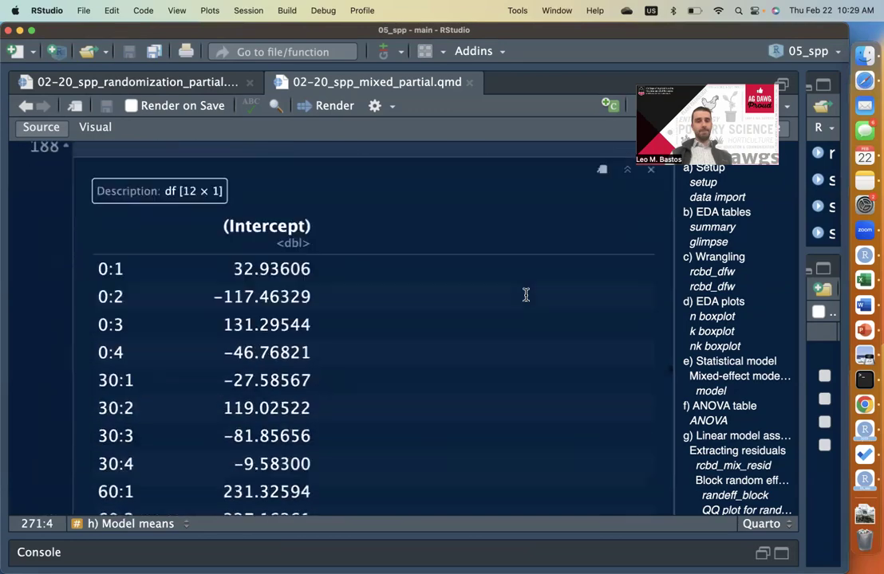
pyautogui.scroll(-20, 526, 295)
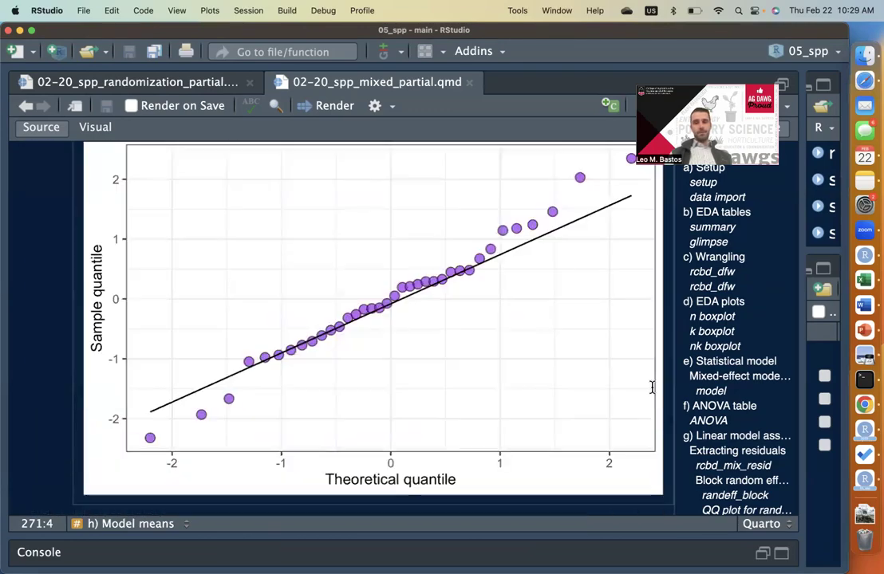
pyautogui.scroll(-5, 754, 404)
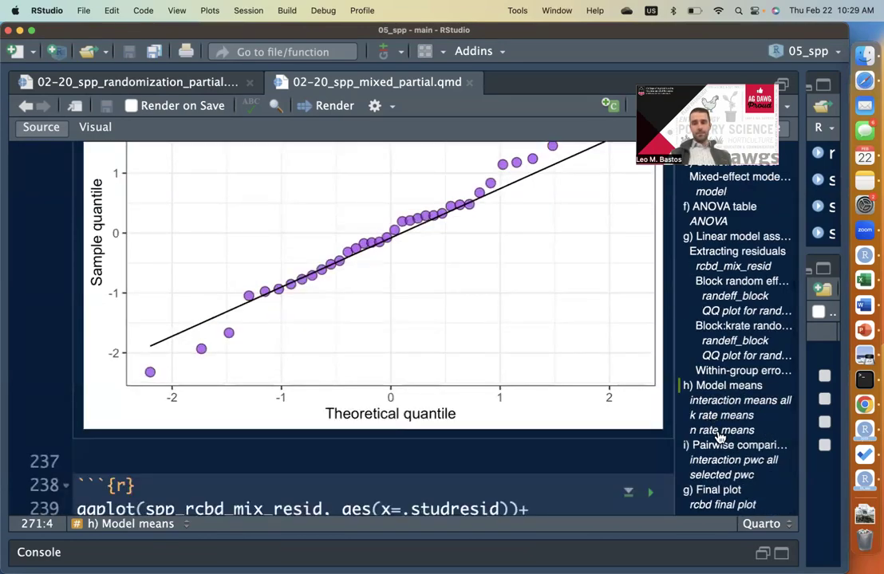
pyautogui.click(721, 433)
pyautogui.click(722, 445)
pyautogui.scroll(-3, 468, 454)
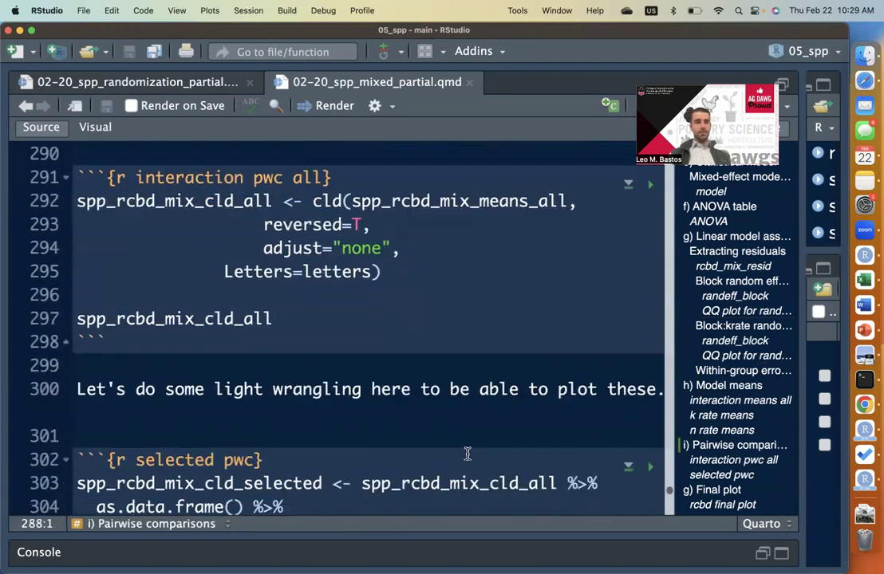
# Review the "Points to notice" notes on how the SEs of the WP, SP and interaction means differ
pyautogui.click(467, 279)
pyautogui.scroll(8, 468, 291)
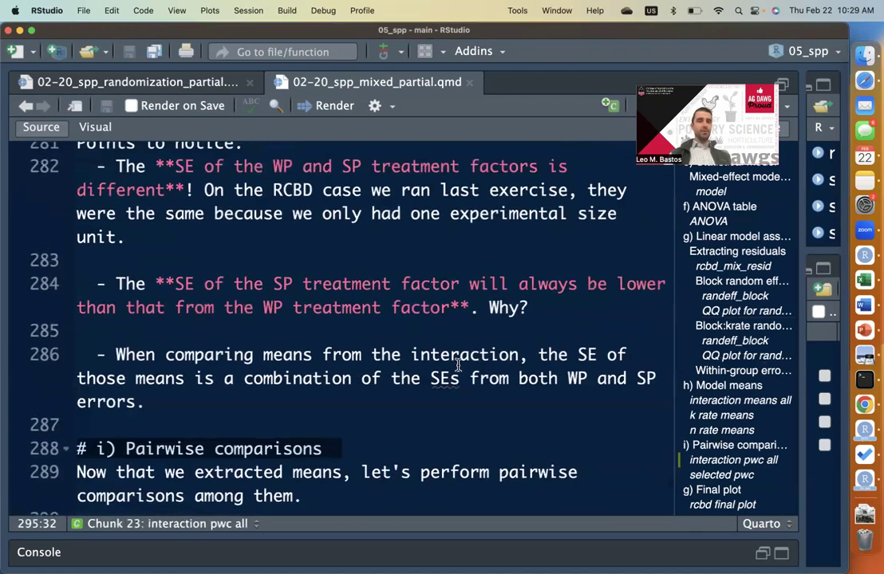
pyautogui.scroll(3, 458, 364)
pyautogui.click(228, 292)
pyautogui.scroll(1, 156, 334)
pyautogui.scroll(-3, 155, 333)
pyautogui.moveTo(30, 231); pyautogui.dragTo(156, 471)
pyautogui.click(238, 481)
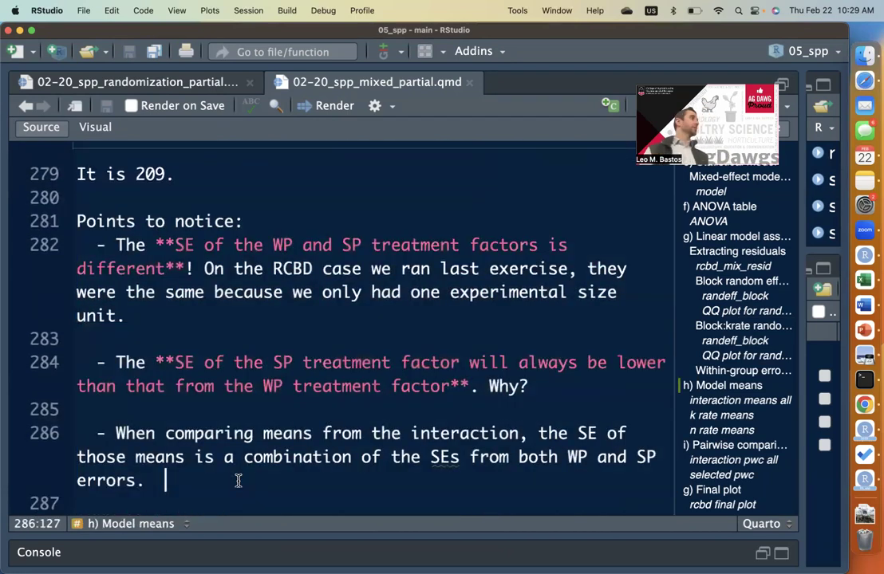
pyautogui.scroll(-4, 237, 480)
pyautogui.click(240, 320)
pyautogui.click(351, 309)
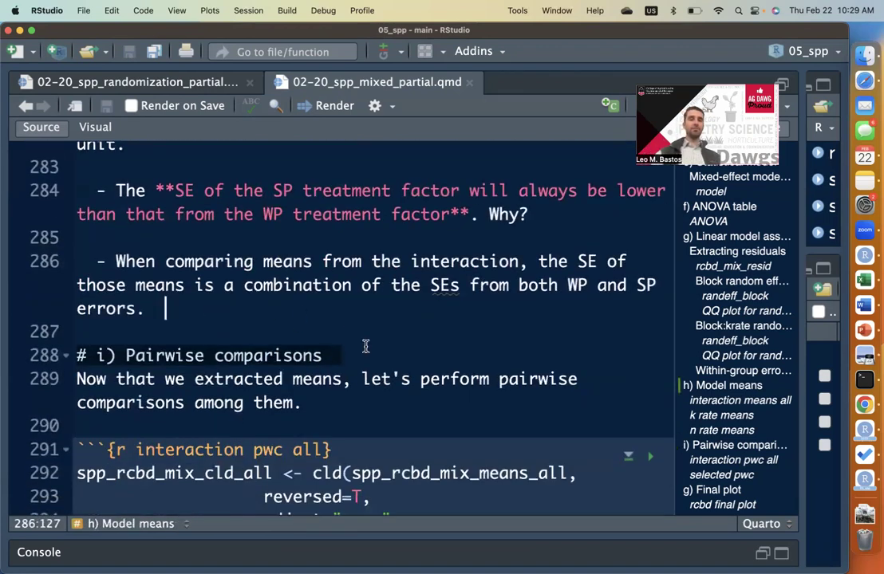
# Run the "interaction pwc all" chunk to get letter separations for spp_rcbd_mix_means_all with reversed=T and adjust="none"
pyautogui.scroll(-5, 383, 331)
pyautogui.click(410, 330)
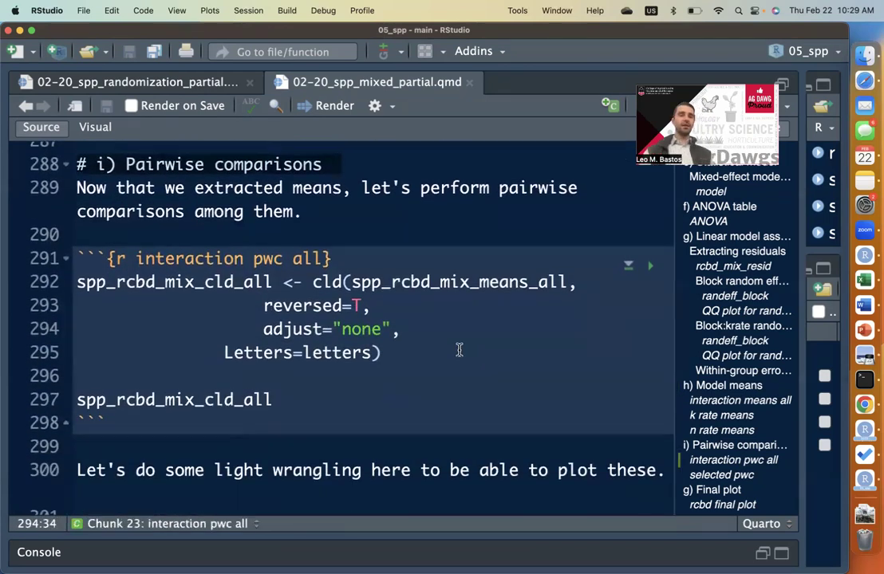
pyautogui.click(419, 296)
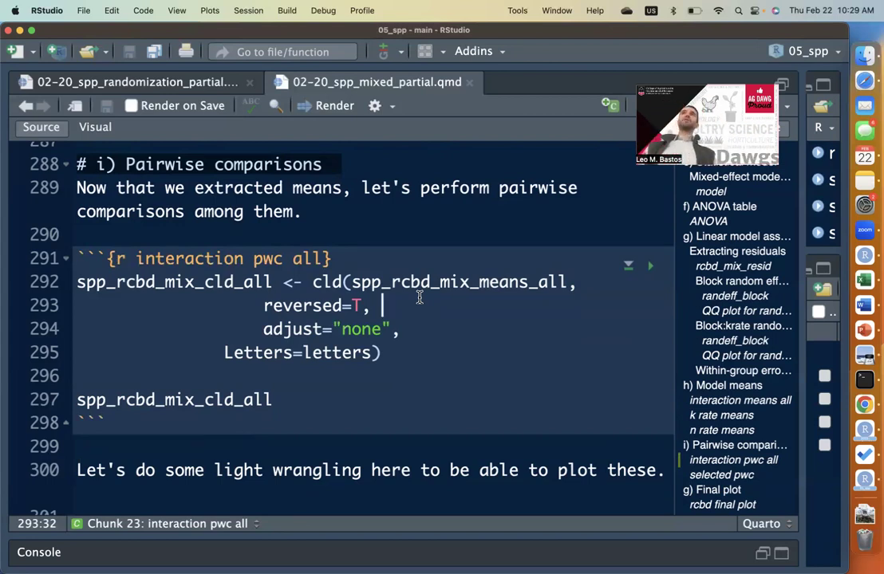
pyautogui.press('Up')
pyautogui.press('Up')
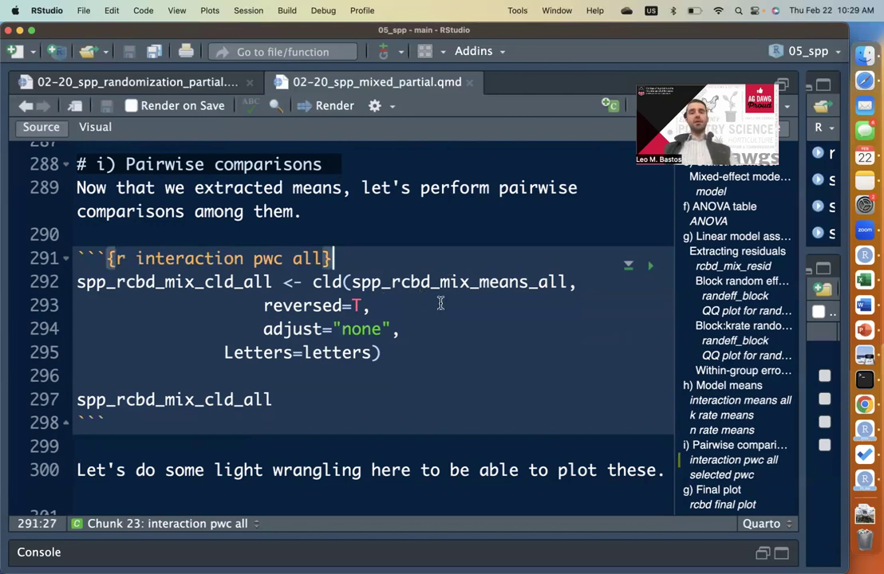
pyautogui.press('Down')
pyautogui.press('Down')
pyautogui.click(547, 329)
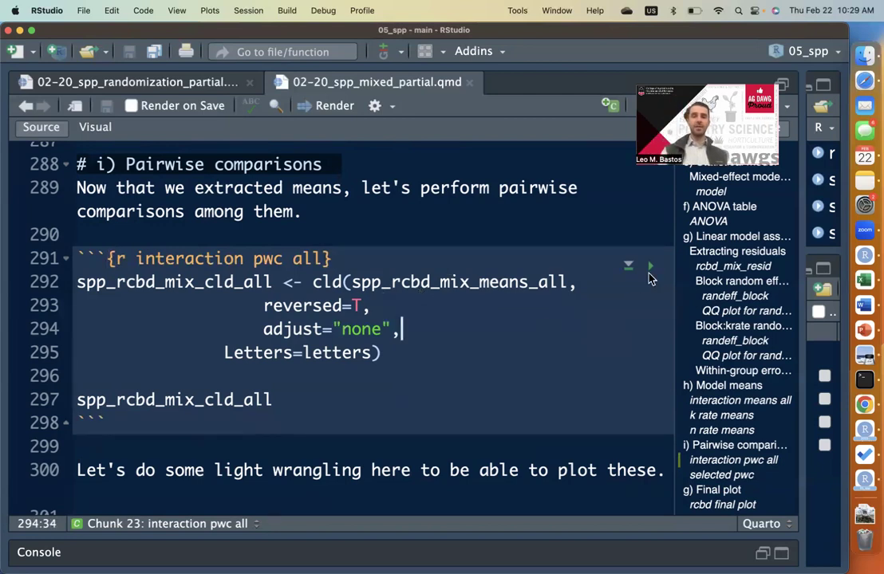
pyautogui.click(650, 266)
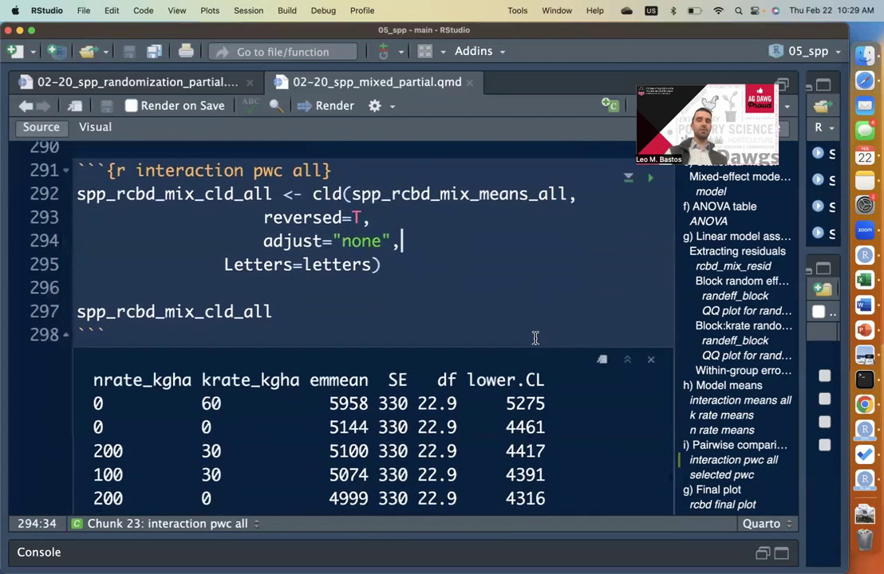
# Check the letter groups in the output, then run the "selected pwc" chunk to add the letter and trtname columns
pyautogui.scroll(-15, 535, 338)
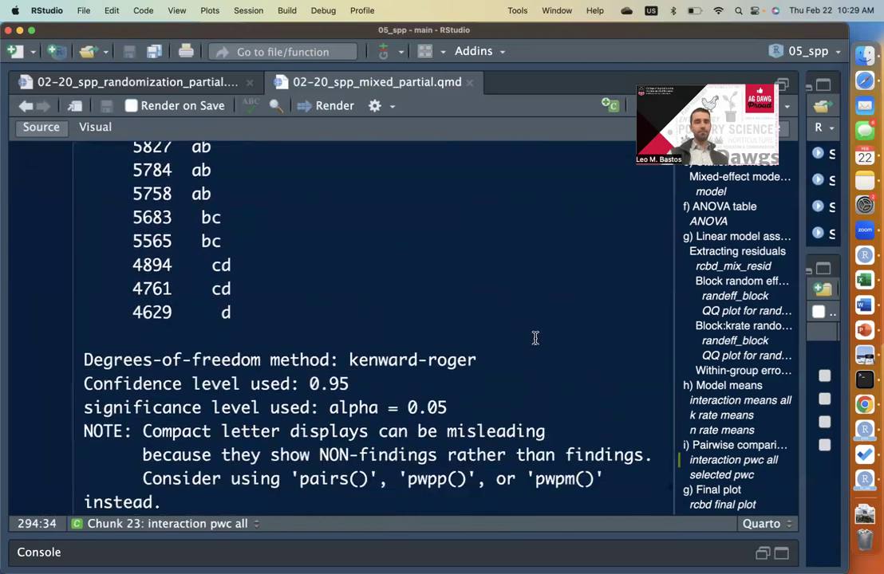
pyautogui.click(510, 318)
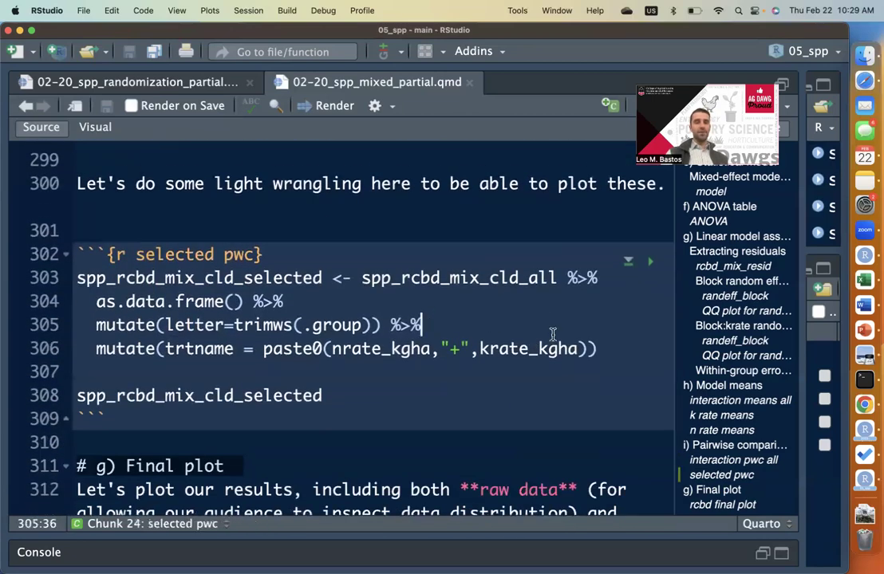
pyautogui.press('Down')
pyautogui.press('Right')
pyautogui.press('Right')
pyautogui.press('Right')
pyautogui.press('Right')
pyautogui.press('Right')
pyautogui.press('Right')
pyautogui.press('Right')
pyautogui.press('Right')
pyautogui.press('Right')
pyautogui.press('Right')
pyautogui.press('Right')
pyautogui.press('Right')
pyautogui.press('Right')
pyautogui.press('Right')
pyautogui.press('Right')
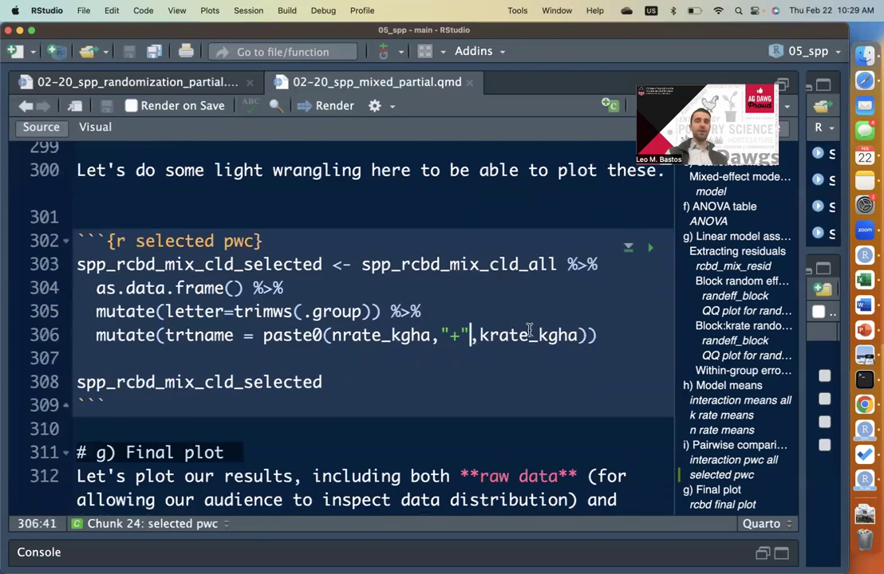
pyautogui.click(650, 249)
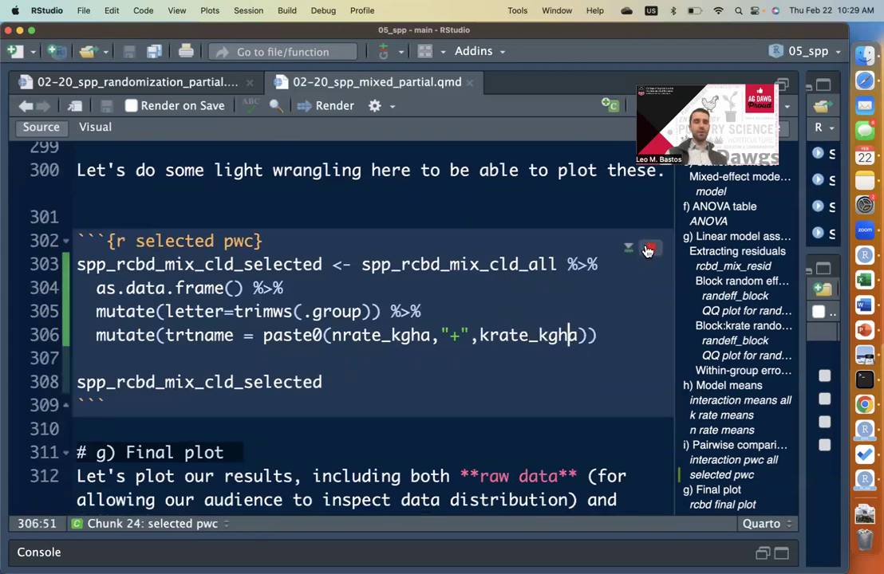
# Run the "rcbd final plot" chunk to draw the yield boxplots with letters and save them as spp_rcbd_mix_means.png
pyautogui.scroll(-10, 536, 309)
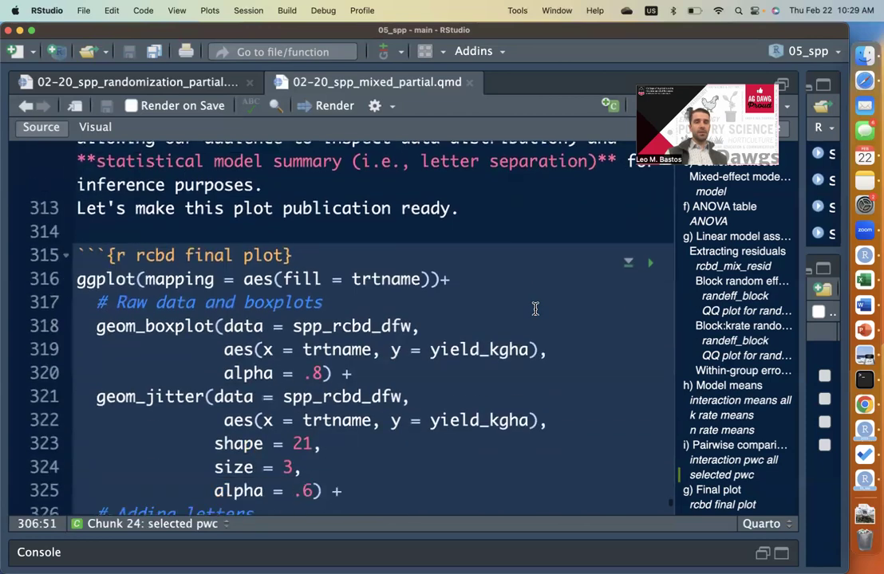
pyautogui.scroll(-5, 535, 309)
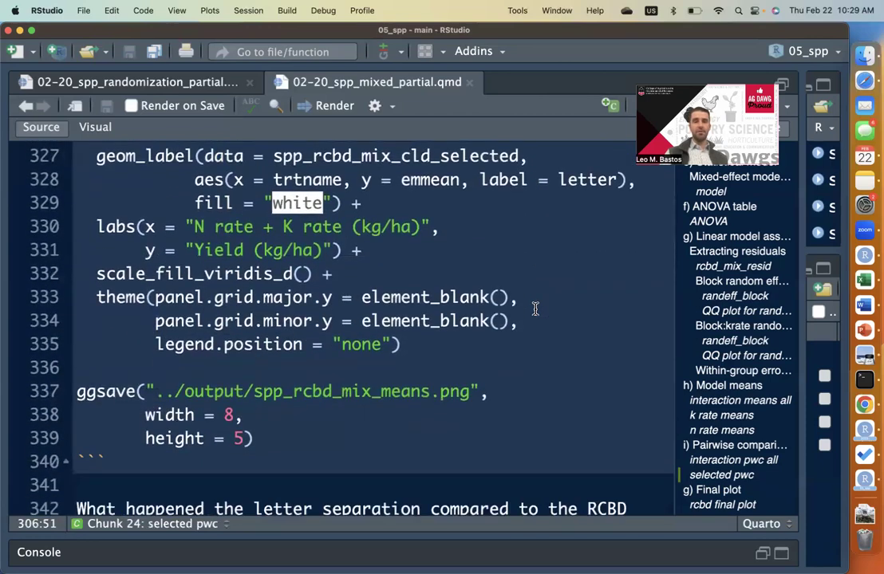
pyautogui.scroll(7, 535, 309)
pyautogui.click(576, 292)
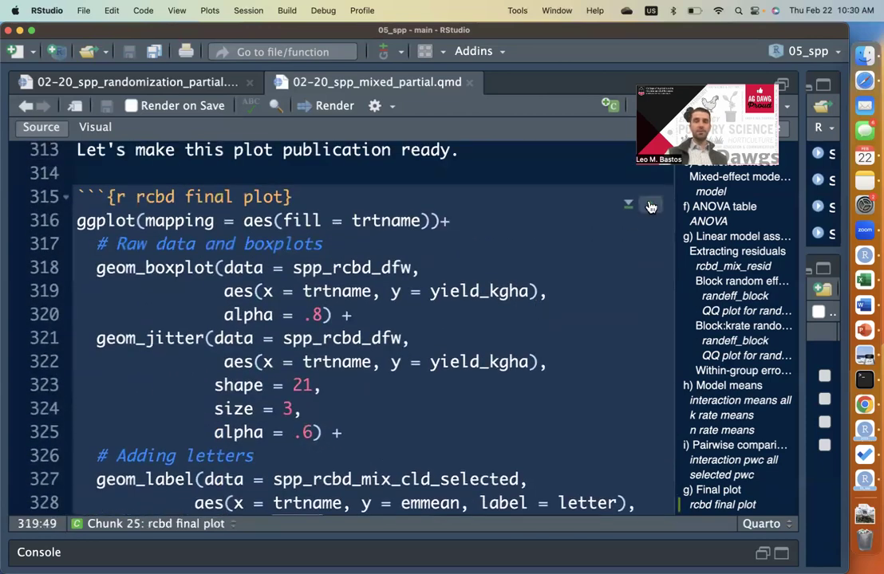
pyautogui.click(651, 207)
pyautogui.scroll(-6, 556, 306)
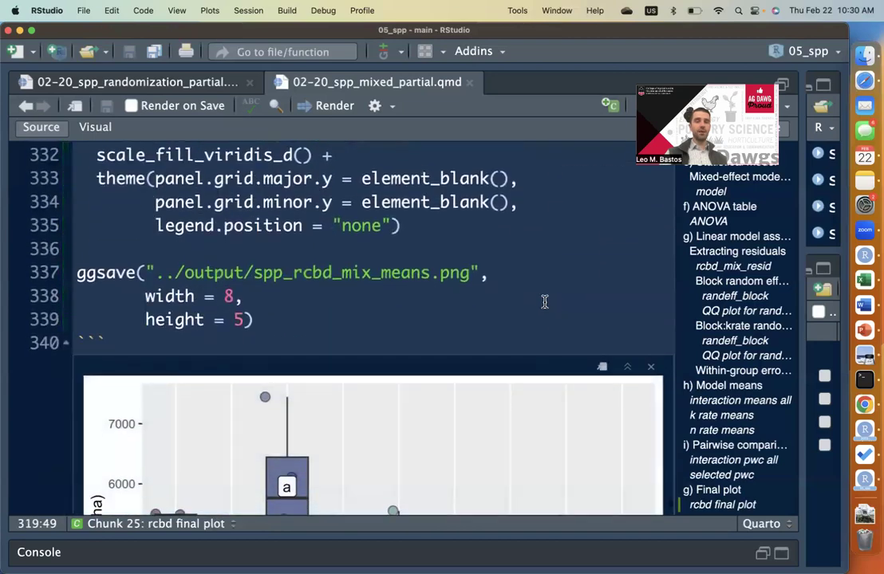
# Examine the letter separation across N rate + K rate treatments in the final plot against the question comparing it to the RCBD model
pyautogui.scroll(-5, 453, 301)
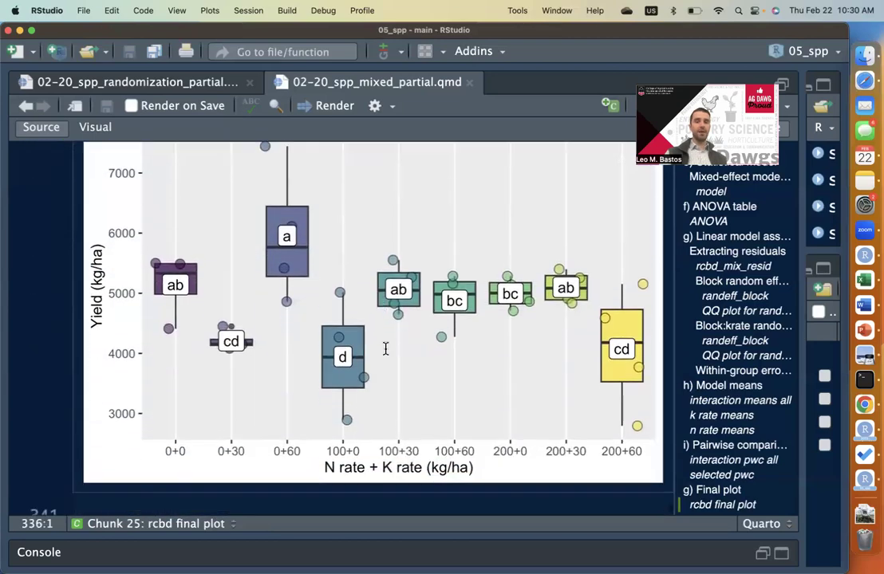
pyautogui.scroll(-3, 385, 349)
pyautogui.click(410, 456)
pyautogui.click(382, 428)
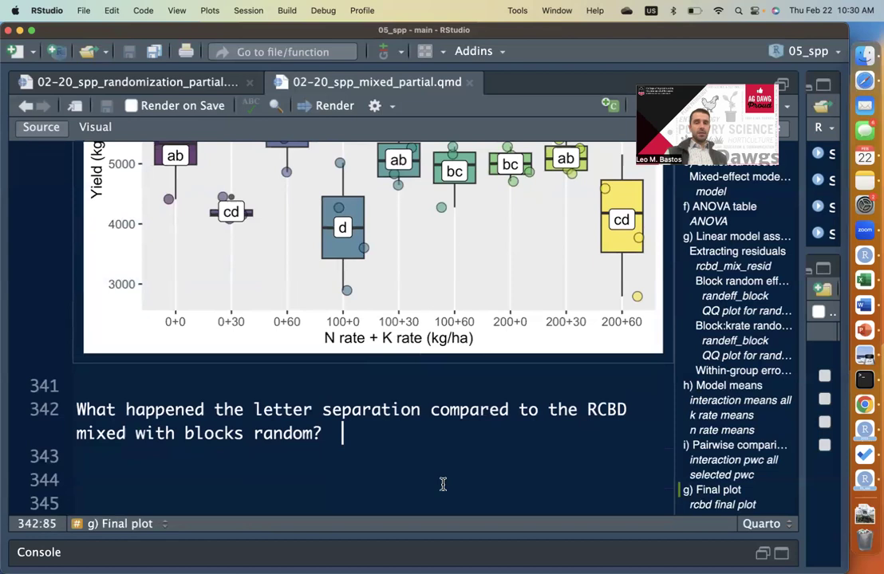
pyautogui.scroll(1, 443, 484)
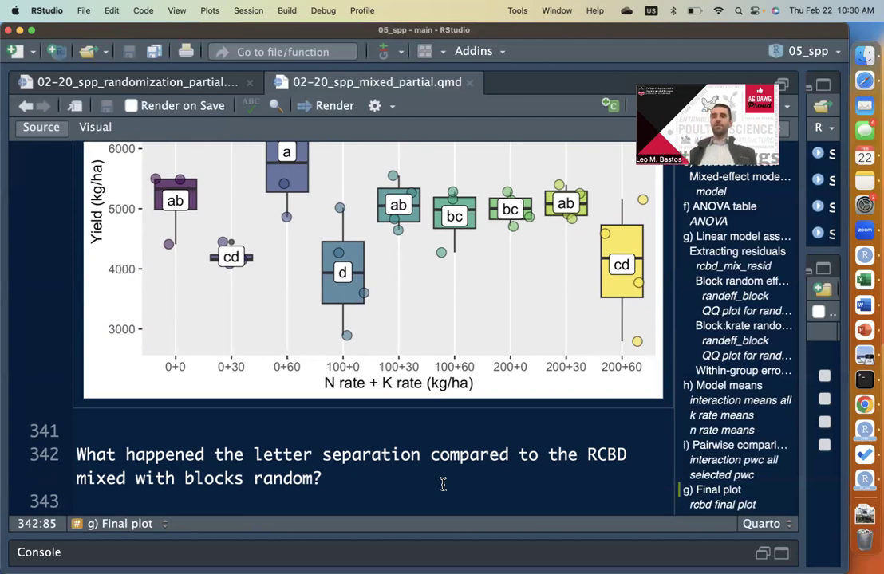
pyautogui.scroll(-1, 446, 442)
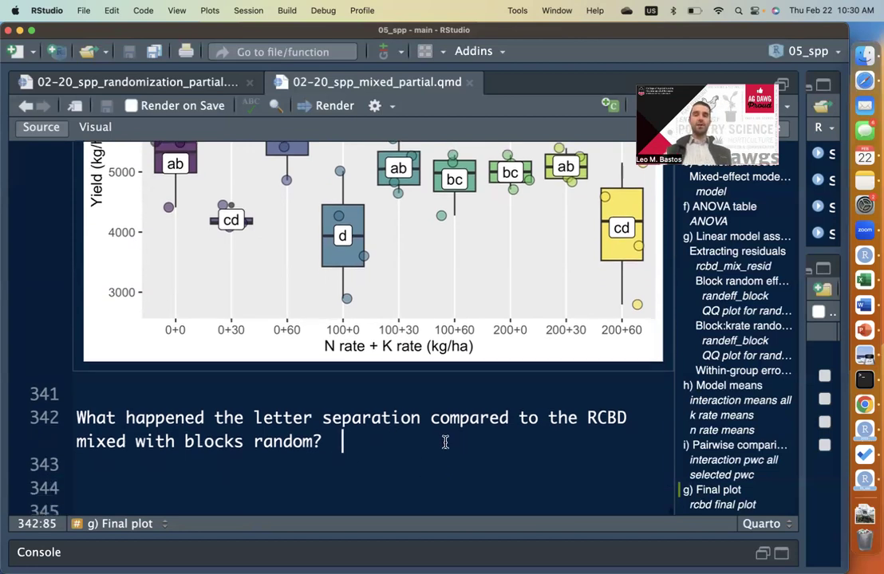
pyautogui.scroll(3, 480, 437)
pyautogui.scroll(-3, 480, 436)
pyautogui.scroll(3, 479, 434)
pyautogui.scroll(1, 471, 408)
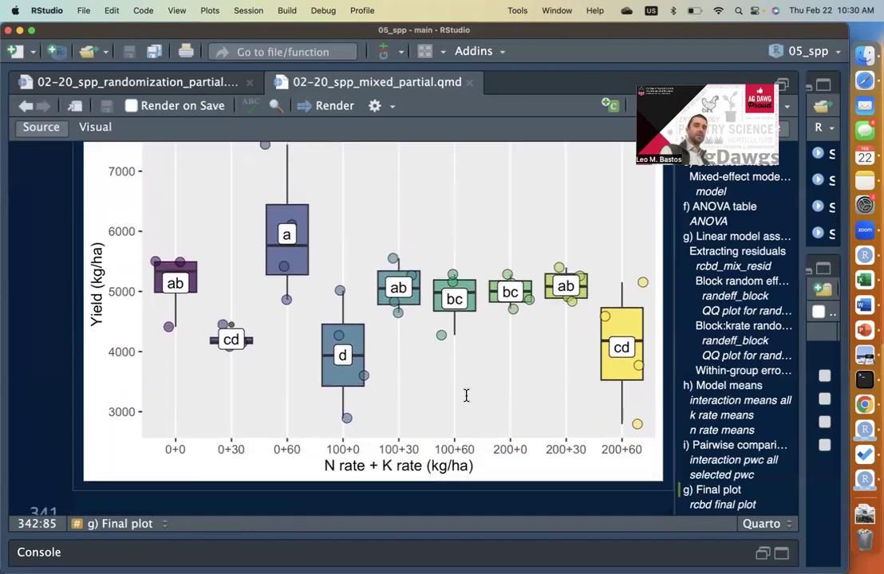
pyautogui.scroll(3, 429, 351)
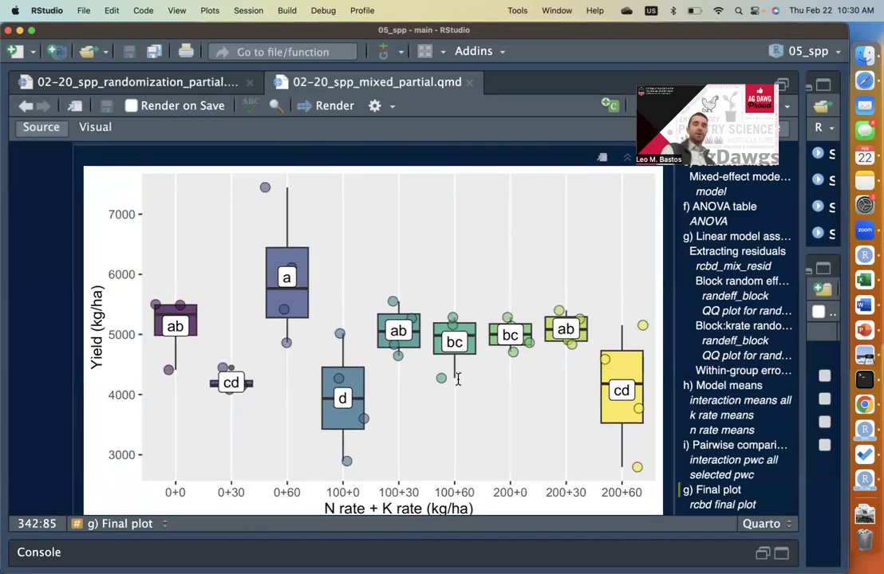
pyautogui.scroll(-1, 375, 354)
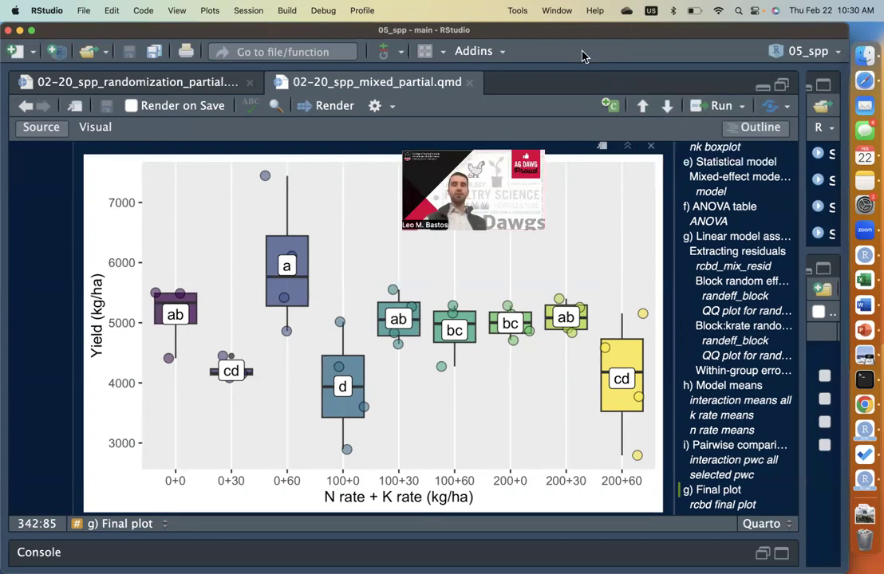
pyautogui.scroll(-2, 550, 391)
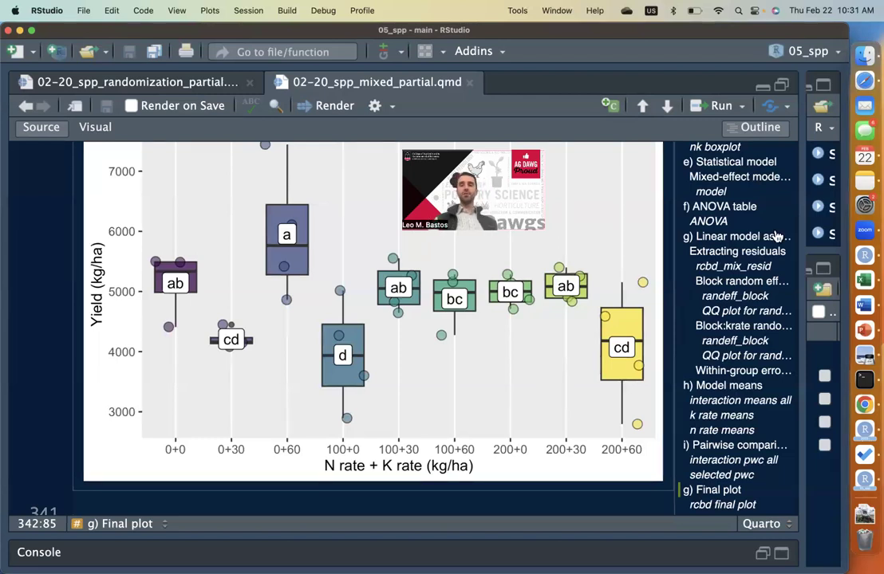
# Widen the Environment and Files panes by narrowing the source editor beside the final plot
pyautogui.moveTo(802, 231); pyautogui.dragTo(746, 231)
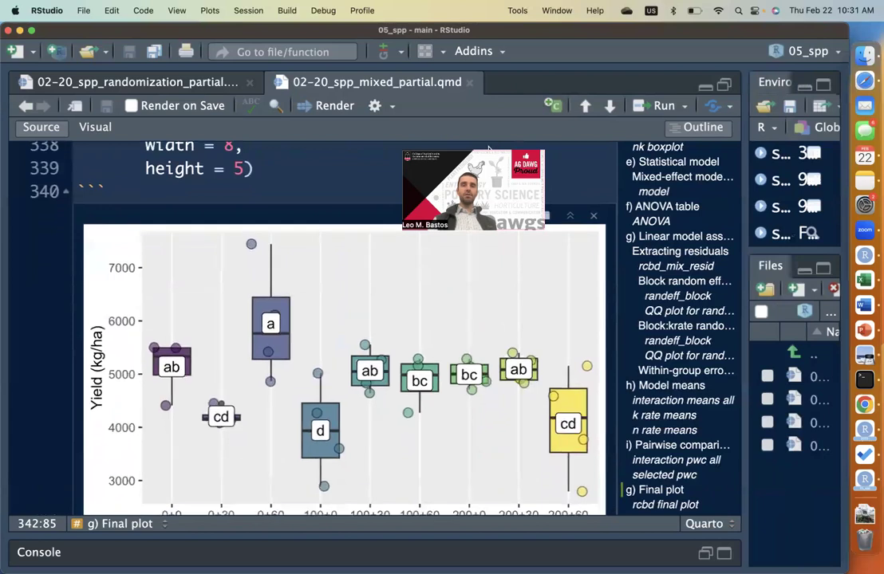
pyautogui.scroll(-1, 423, 295)
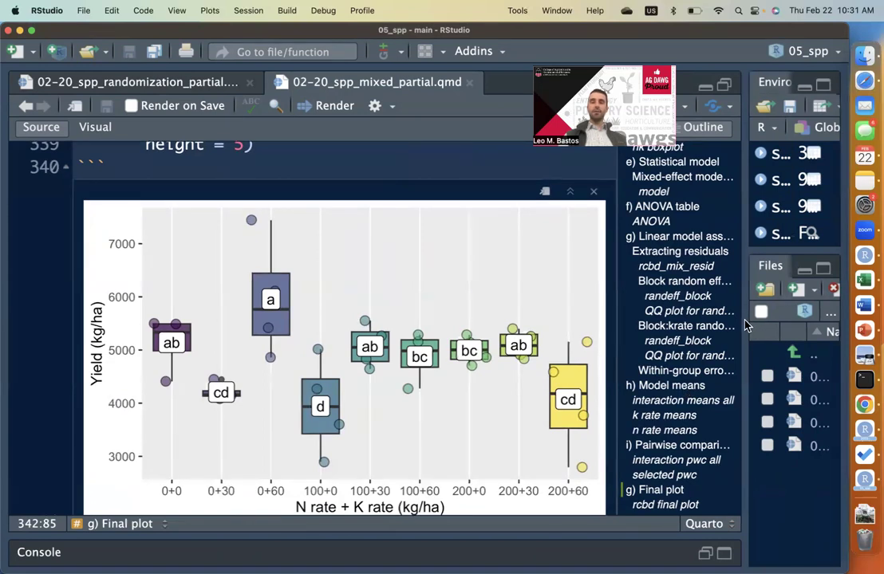
pyautogui.moveTo(748, 326); pyautogui.dragTo(739, 326)
pyautogui.scroll(2, 438, 284)
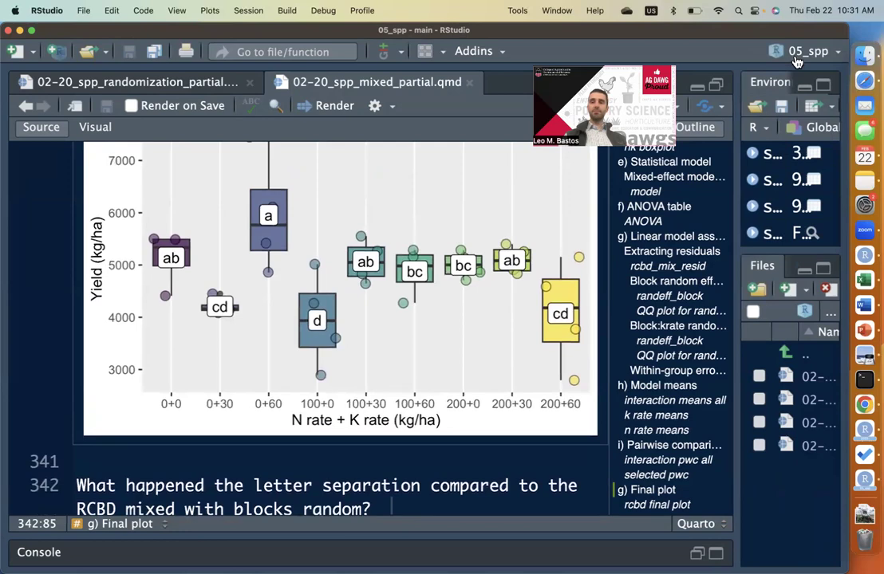
pyautogui.moveTo(736, 367); pyautogui.dragTo(702, 367)
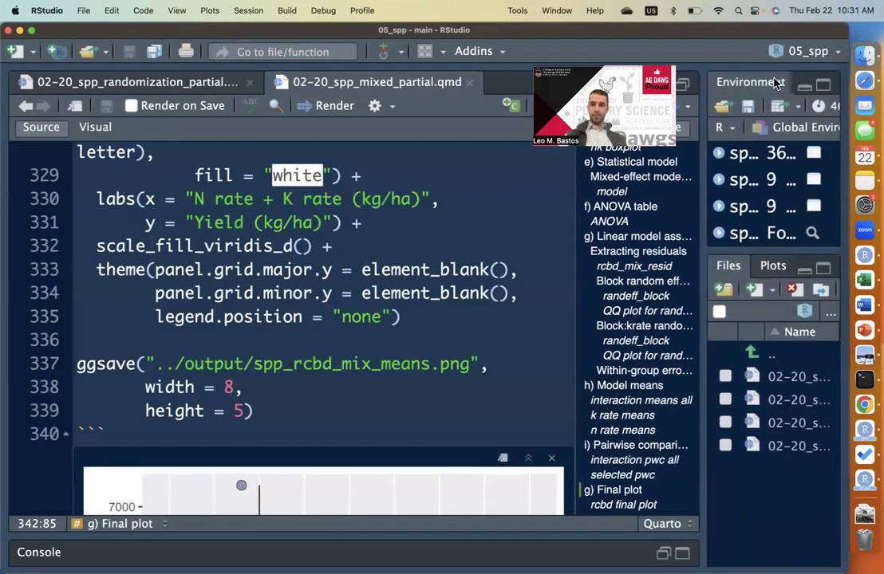
# Switch to Finder, open rcbd_mix_means.png from the 04_rcbd output folder, and shrink its Preview window
pyautogui.hotkey('ctrl', 'Up')
pyautogui.click(247, 187)
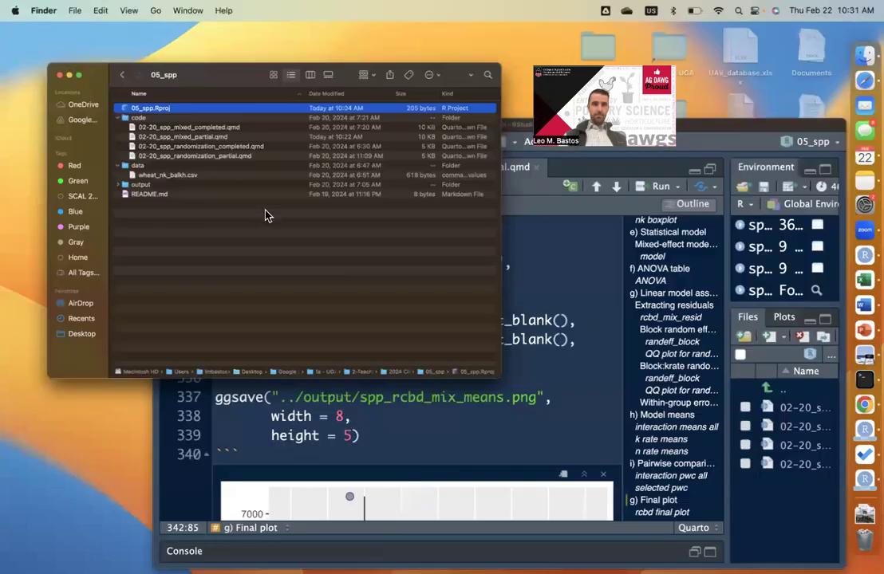
pyautogui.click(170, 77)
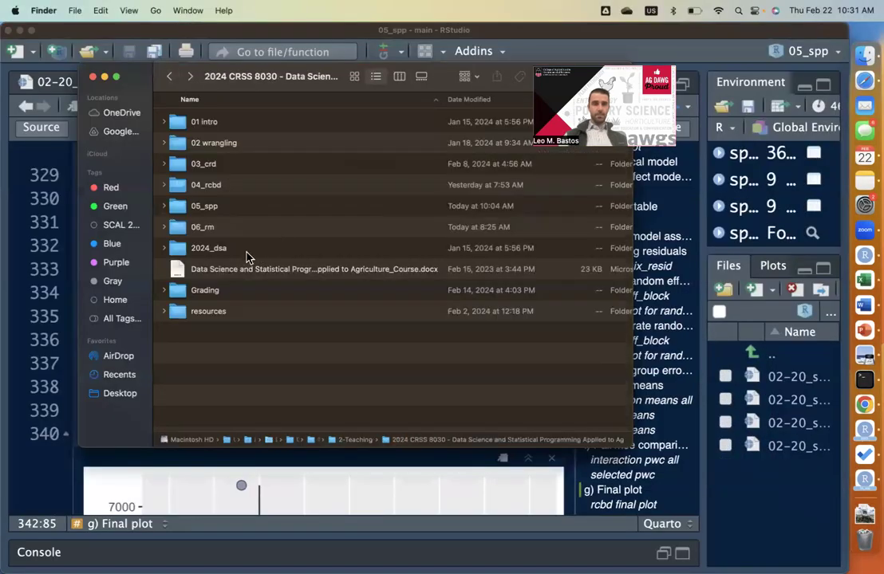
pyautogui.click(233, 208)
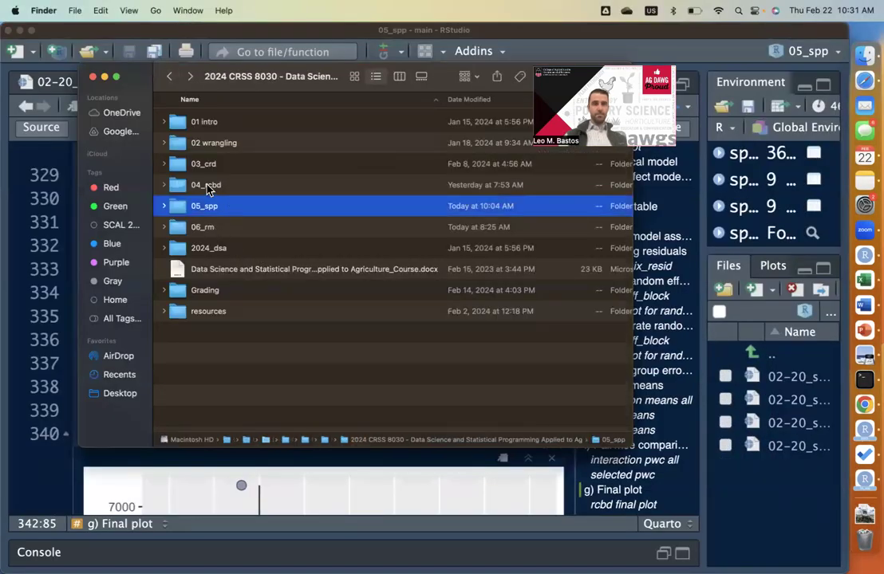
pyautogui.doubleClick(209, 186)
pyautogui.doubleClick(212, 151)
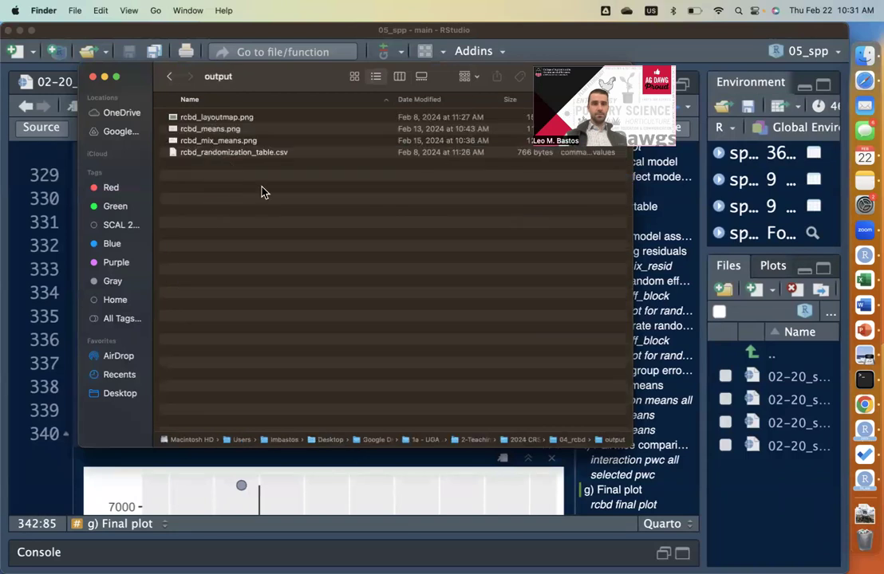
pyautogui.doubleClick(242, 141)
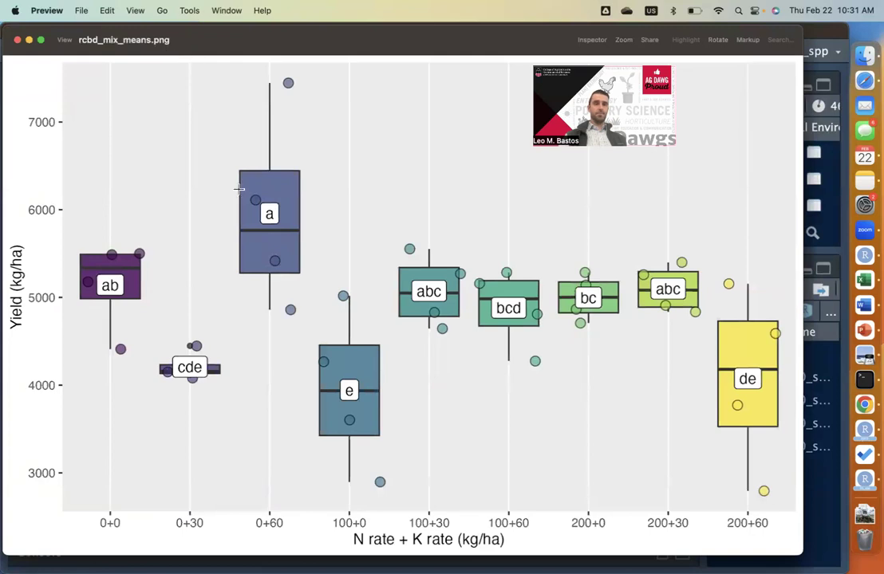
pyautogui.moveTo(800, 556); pyautogui.dragTo(499, 367)
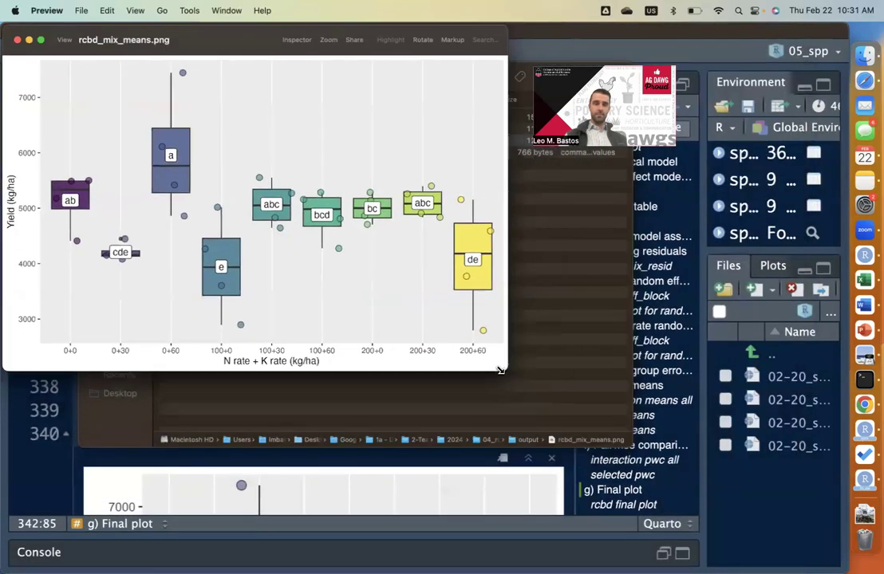
pyautogui.click(574, 418)
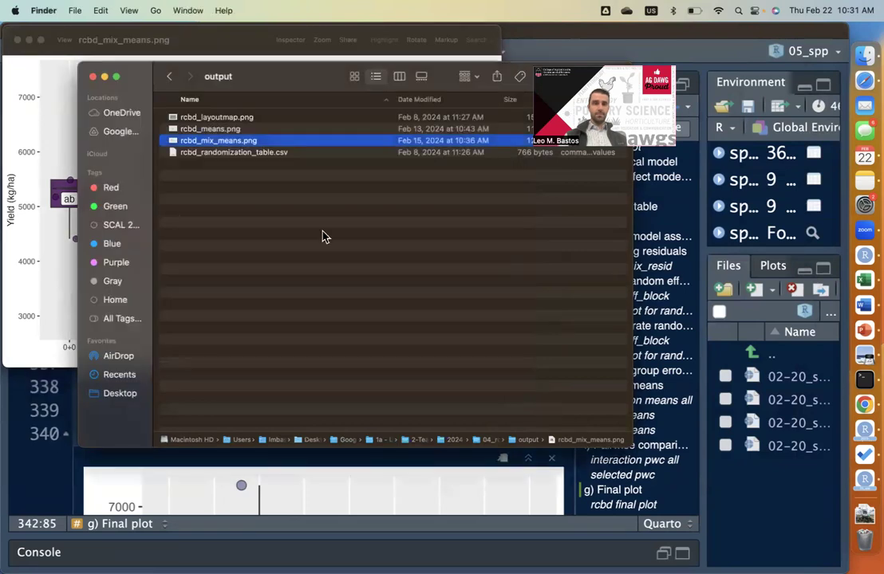
pyautogui.click(169, 77)
pyautogui.click(168, 77)
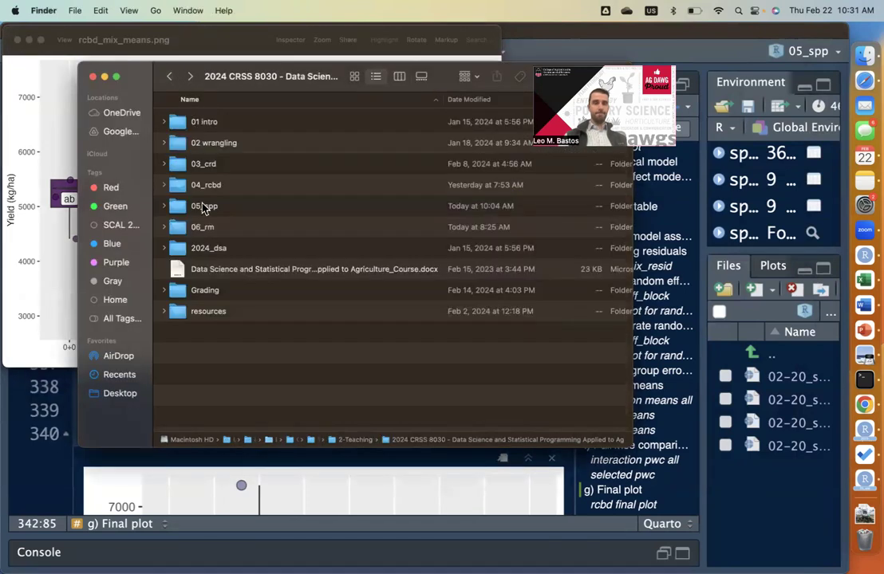
pyautogui.doubleClick(208, 206)
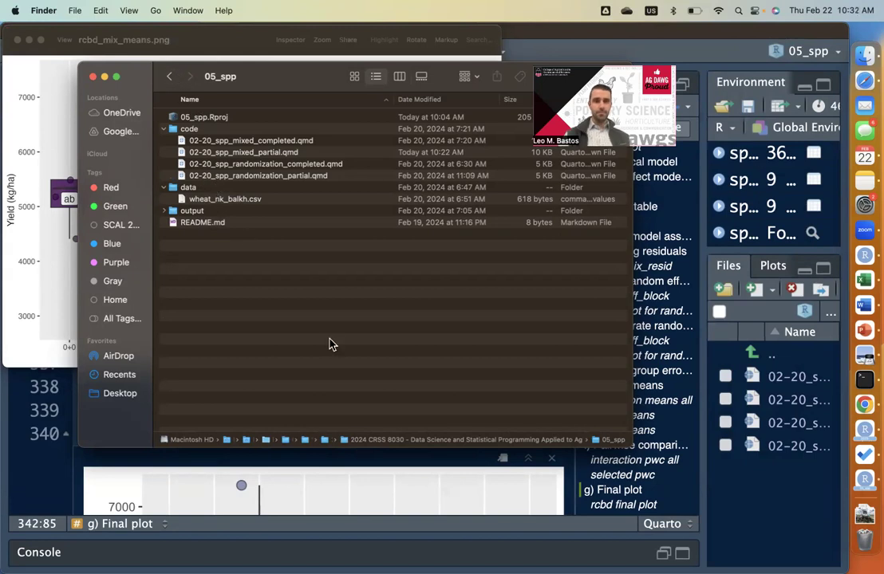
# Switch to RStudio and open spp_rcbd_mix_means.png from the 05_spp project's output folder
pyautogui.click(394, 487)
pyautogui.click(371, 389)
pyautogui.scroll(-1, 408, 424)
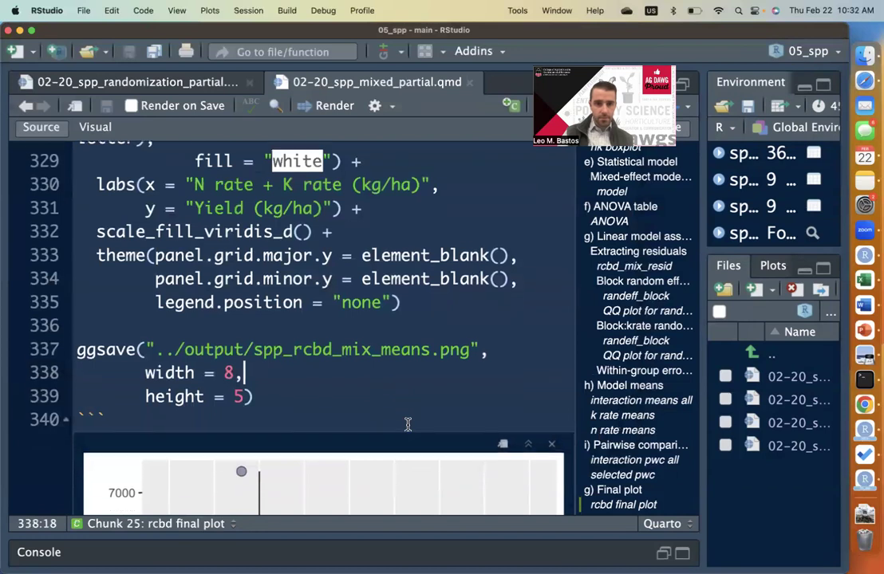
pyautogui.click(771, 354)
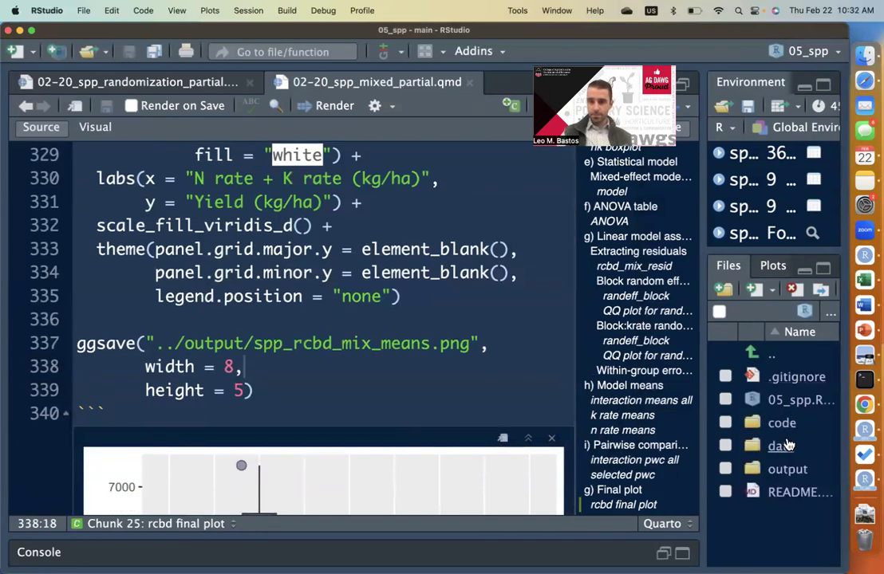
pyautogui.click(786, 470)
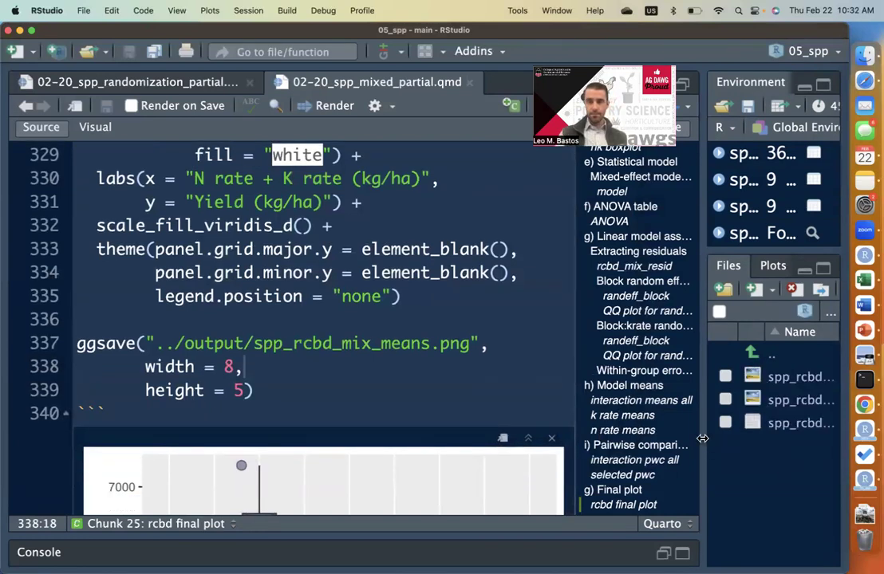
pyautogui.moveTo(702, 439); pyautogui.dragTo(683, 438)
pyautogui.moveTo(682, 441); pyautogui.dragTo(600, 425)
pyautogui.click(701, 402)
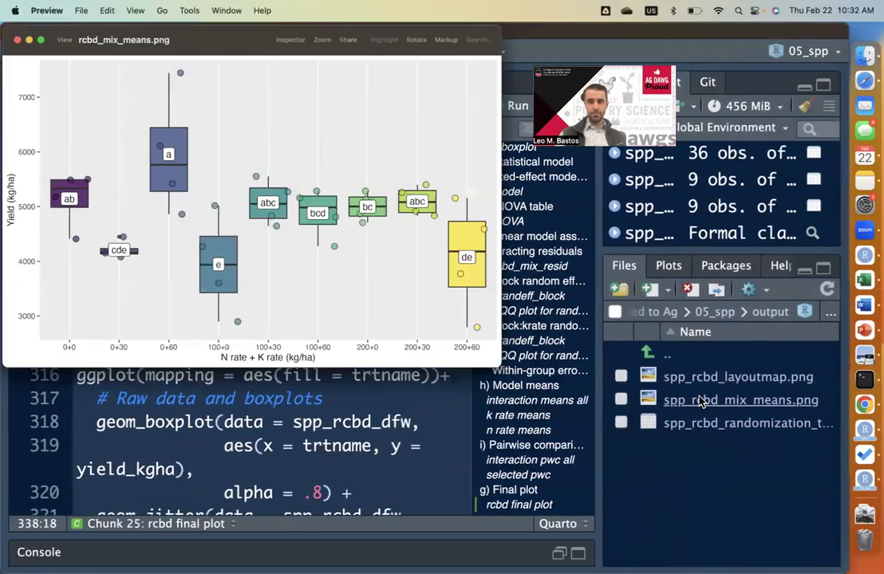
pyautogui.doubleClick(160, 36)
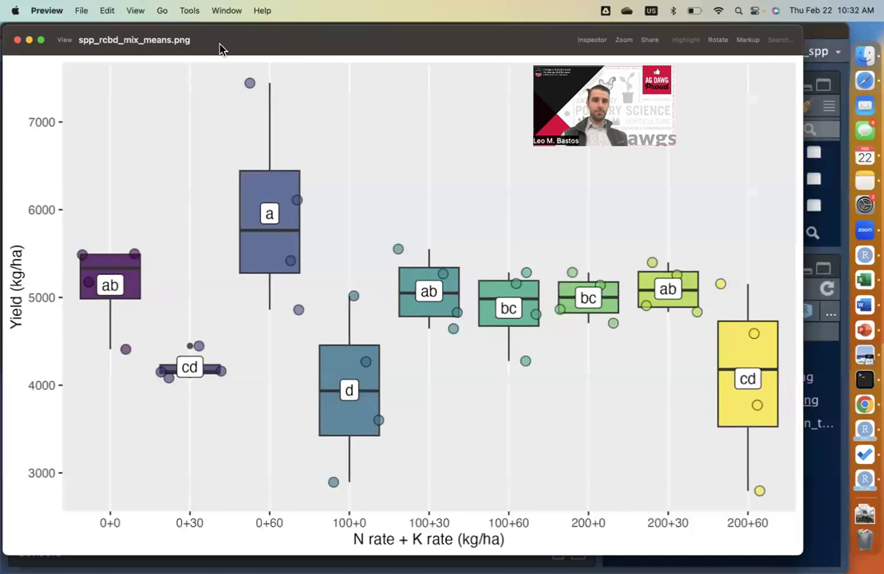
# Shrink and reposition the spp_rcbd_mix_means.png and rcbd_mix_means.png windows so both plots are in view
pyautogui.moveTo(797, 552); pyautogui.dragTo(481, 373)
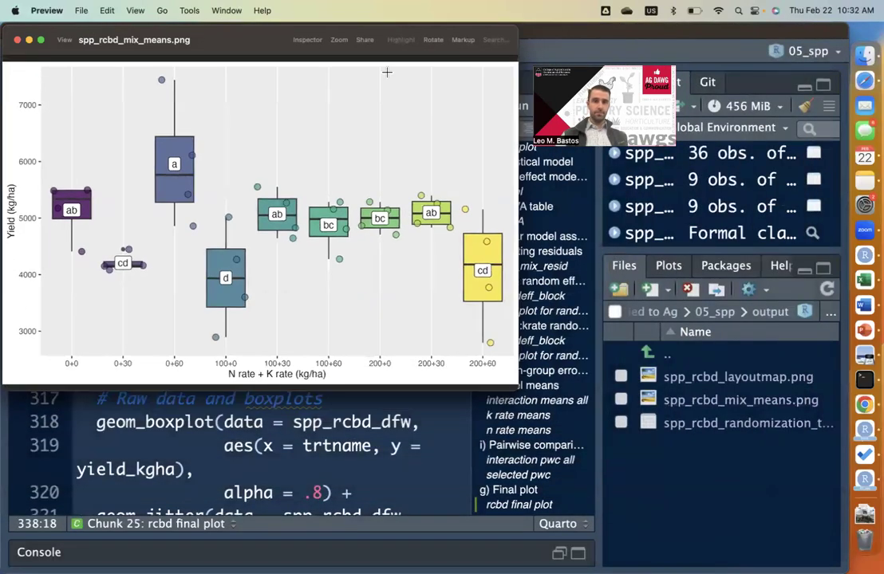
pyautogui.moveTo(64, 59); pyautogui.dragTo(358, 238)
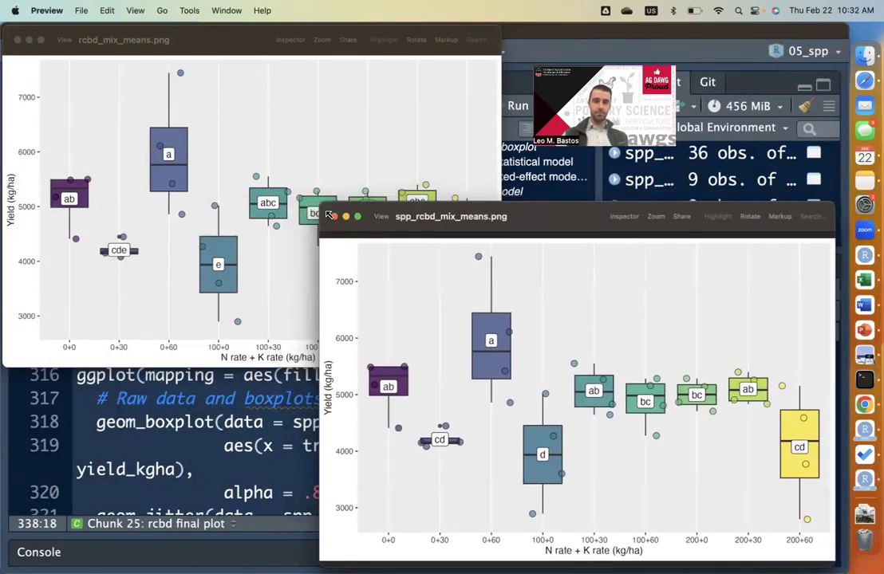
pyautogui.moveTo(321, 209); pyautogui.dragTo(421, 281)
pyautogui.click(418, 255)
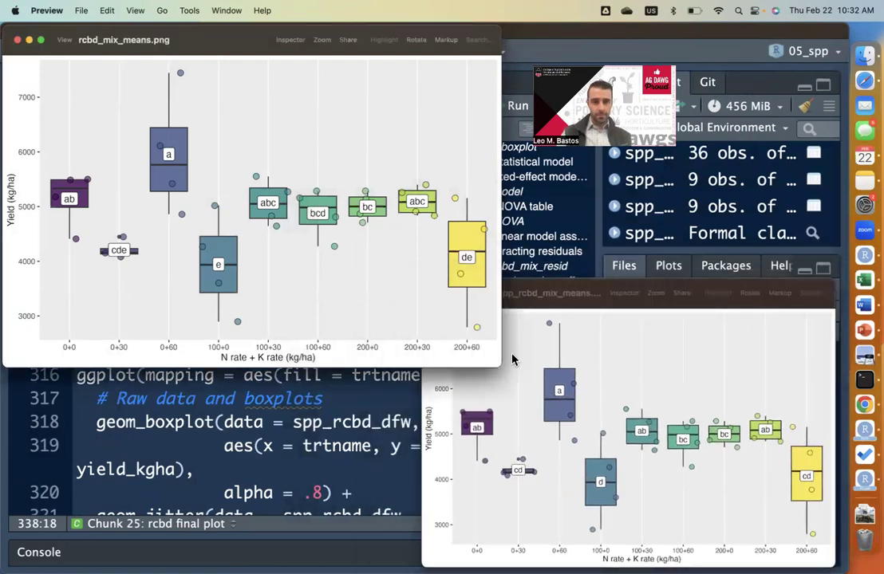
pyautogui.moveTo(494, 363); pyautogui.dragTo(451, 339)
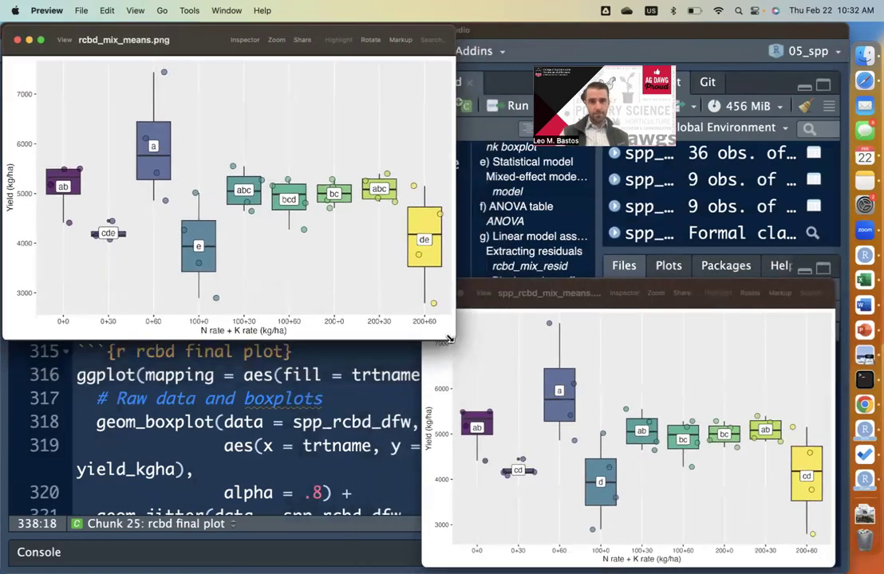
# Move both plot windows to Desktop 5 and switch to that desktop
pyautogui.hotkey('ctrl', 'Up')
pyautogui.moveTo(182, 180); pyautogui.dragTo(399, 55)
pyautogui.moveTo(662, 423); pyautogui.dragTo(416, 77)
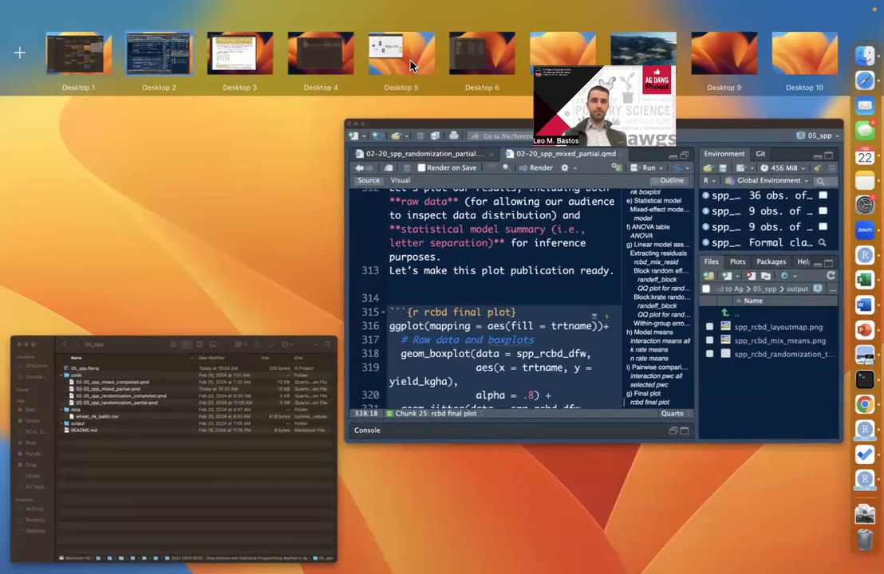
pyautogui.click(411, 66)
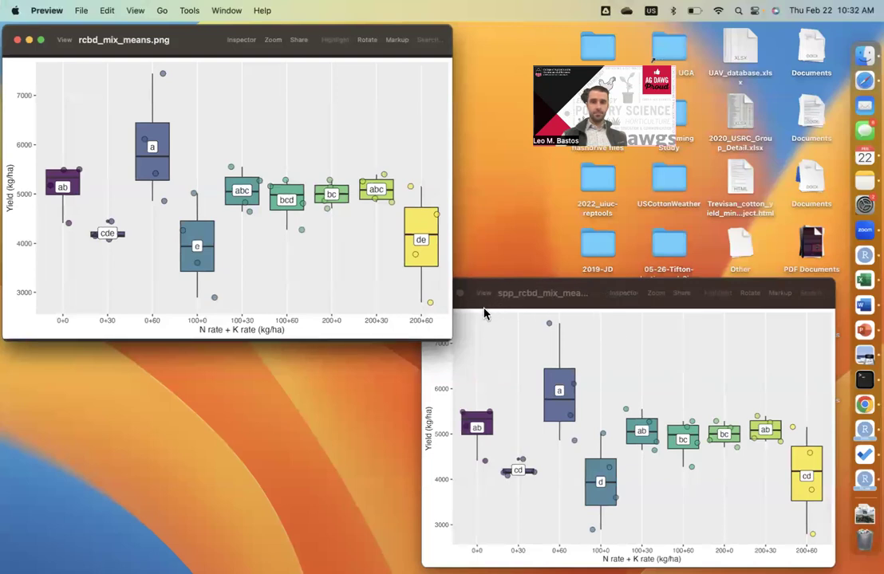
# Place spp_rcbd_mix_means.png beside rcbd_mix_means.png and align the two windows at a similar height
pyautogui.click(499, 282)
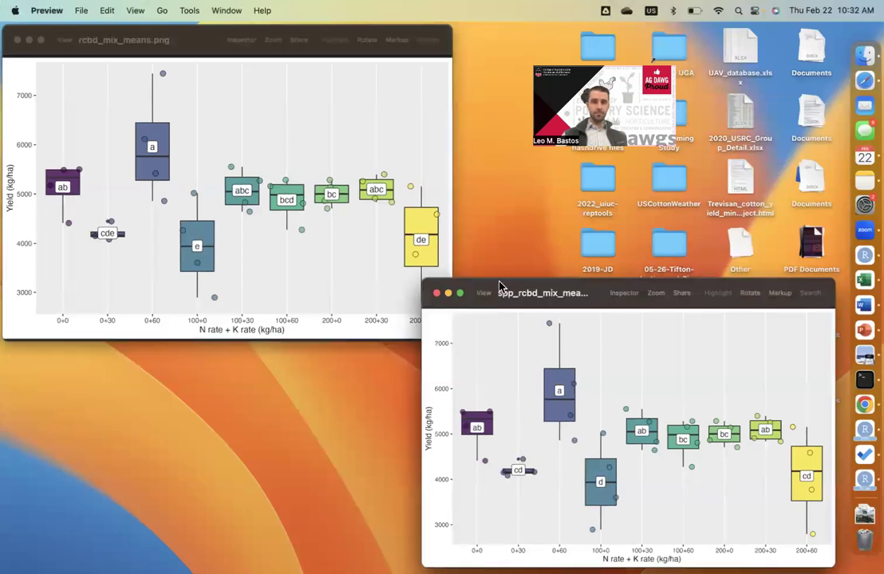
pyautogui.moveTo(475, 288); pyautogui.dragTo(501, 41)
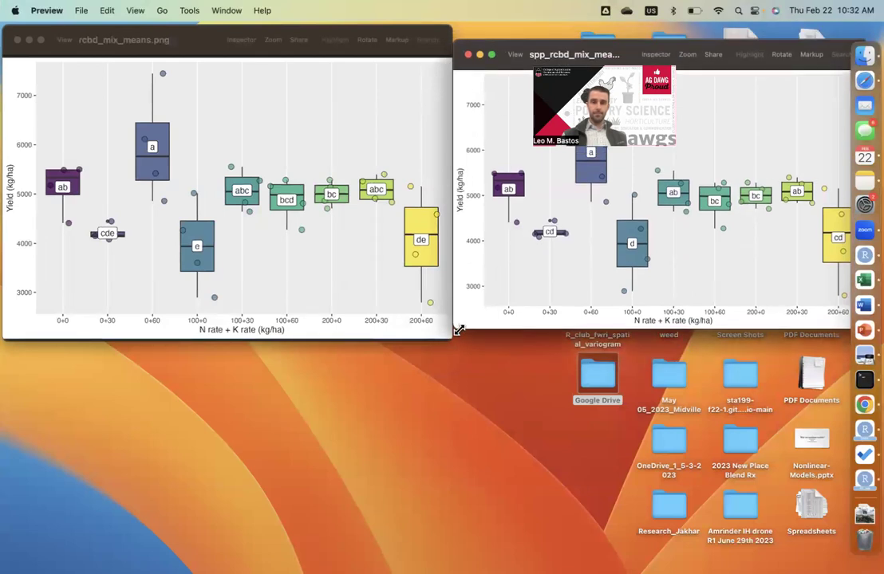
pyautogui.moveTo(459, 329); pyautogui.dragTo(454, 340)
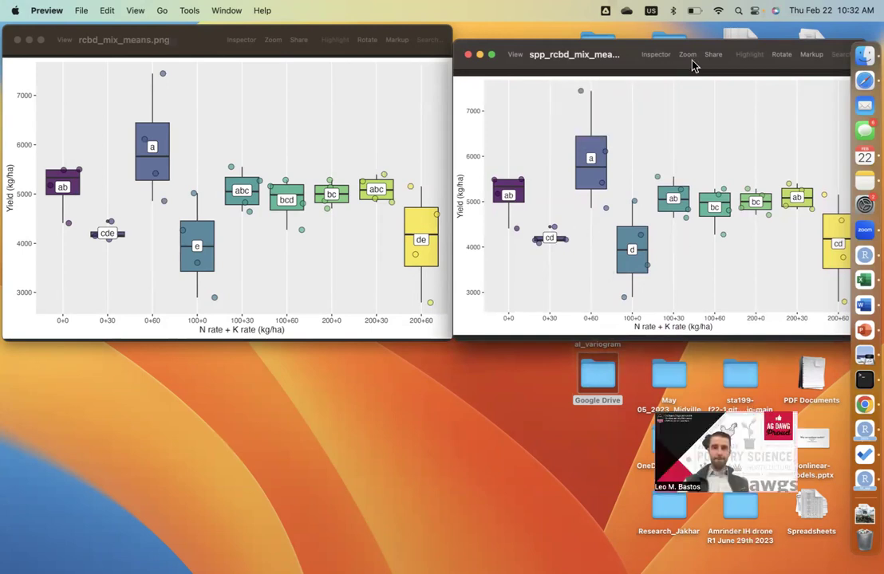
pyautogui.moveTo(622, 56)
pyautogui.mouseDown()
pyautogui.moveTo(622, 41)
pyautogui.moveTo(619, 53)
pyautogui.mouseUp()
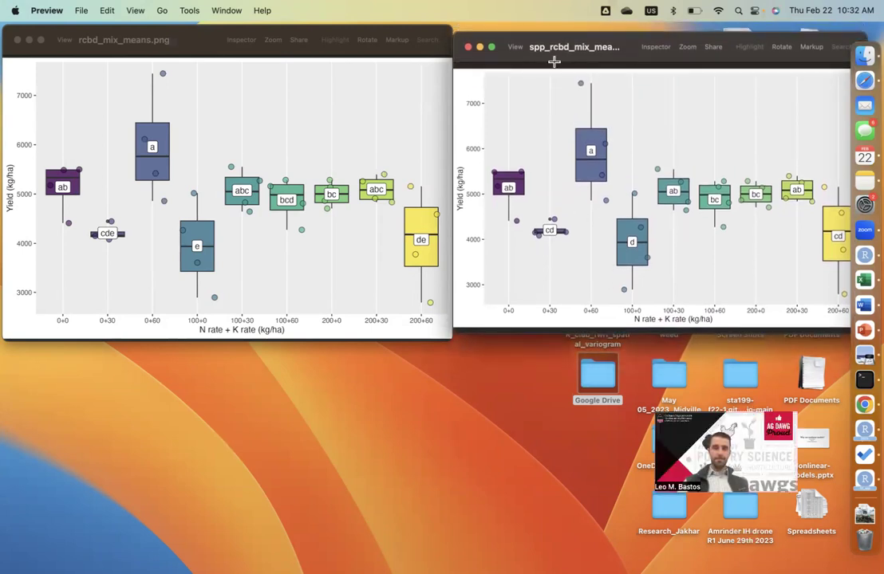
pyautogui.moveTo(192, 46); pyautogui.dragTo(177, 42)
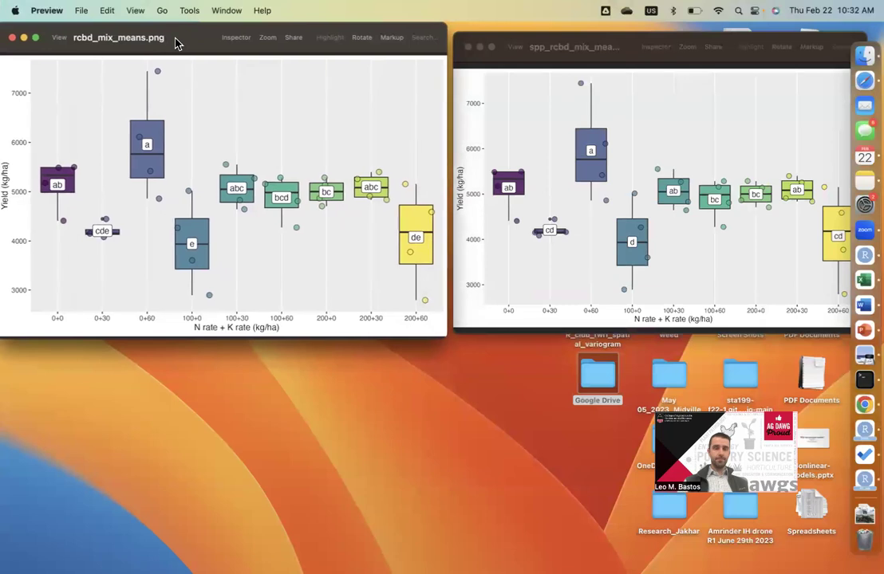
pyautogui.click(616, 49)
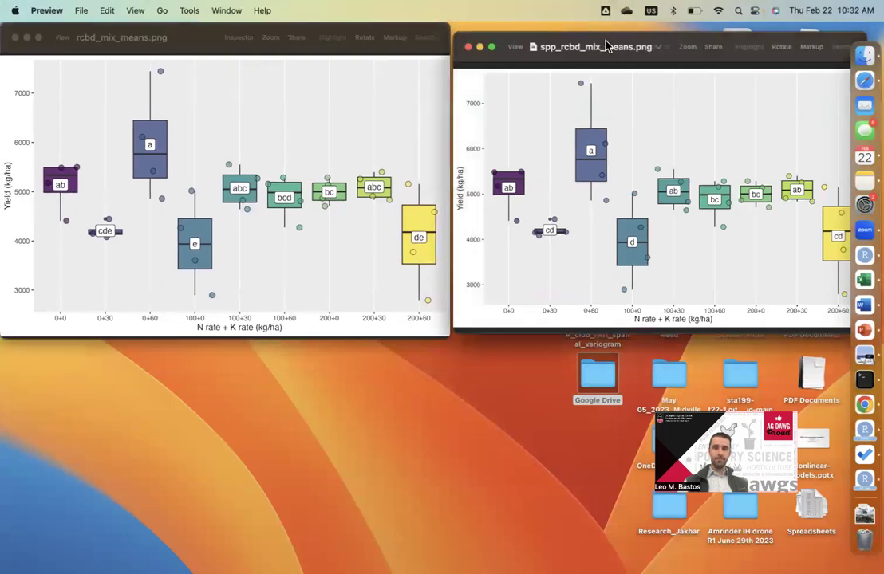
pyautogui.moveTo(504, 45); pyautogui.dragTo(501, 51)
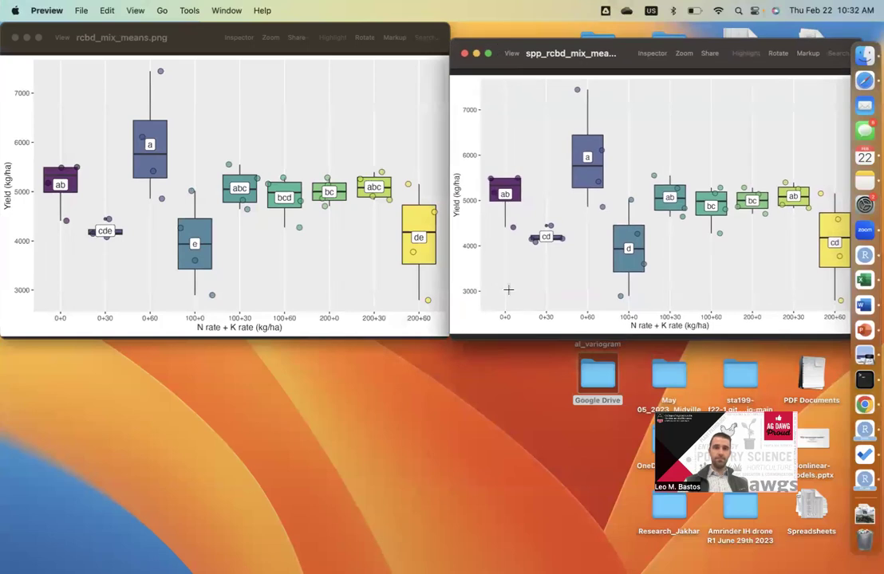
# Compare the letter separation for each N rate + K rate treatment between the RCBD and split-plot plots
pyautogui.click(427, 461)
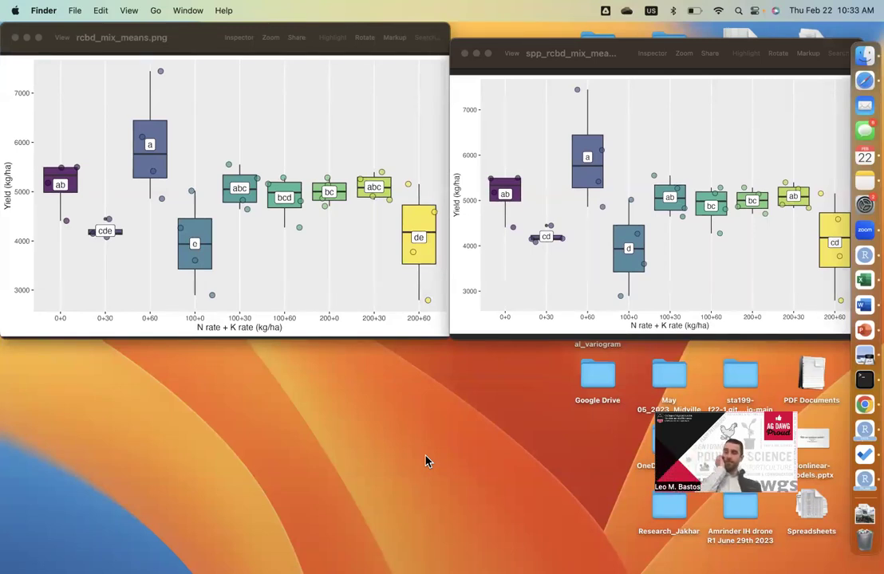
pyautogui.click(495, 51)
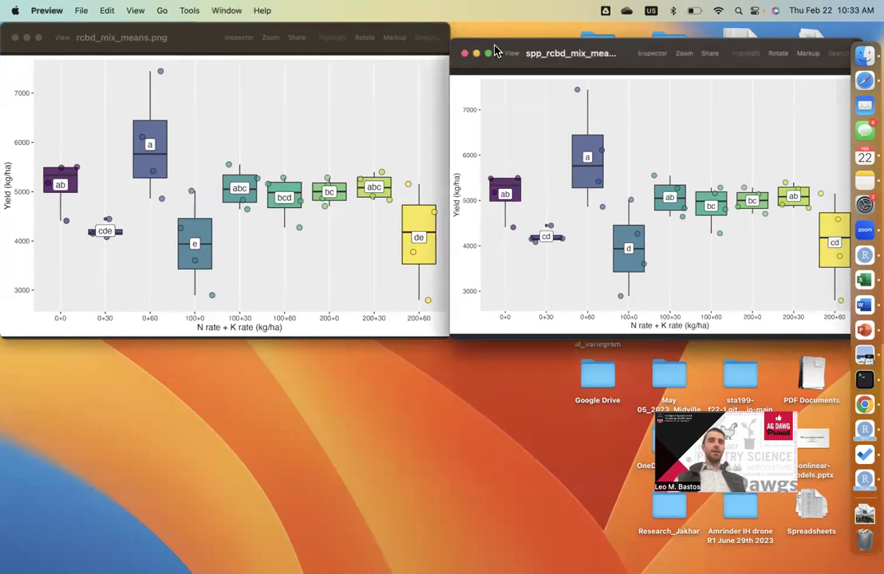
pyautogui.click(422, 391)
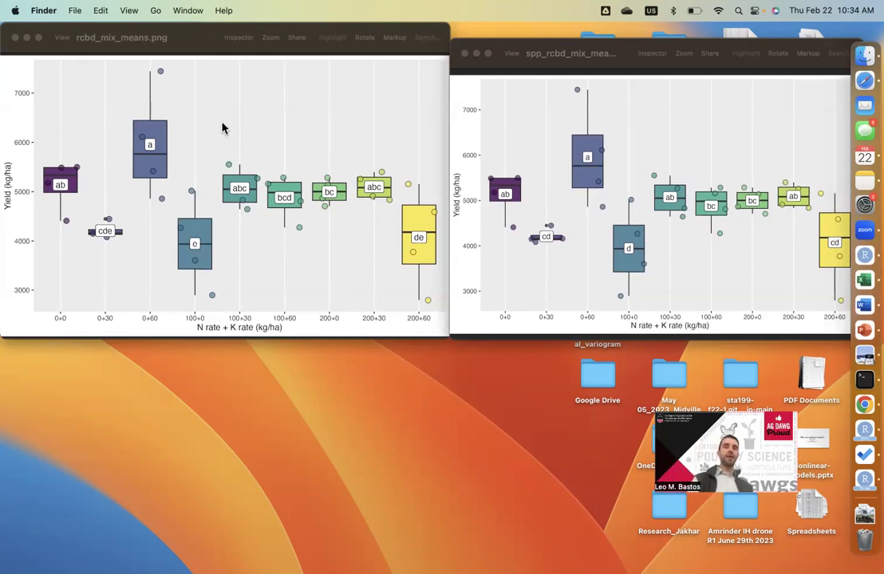
pyautogui.click(245, 168)
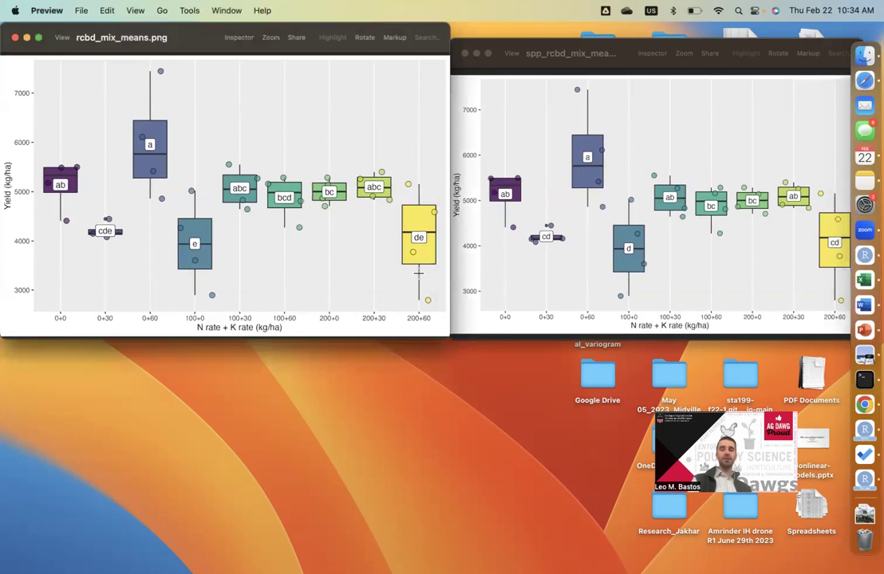
# Close the rcbd_mix_means.png and spp_rcbd_mix_means.png plot windows
pyautogui.click(606, 258)
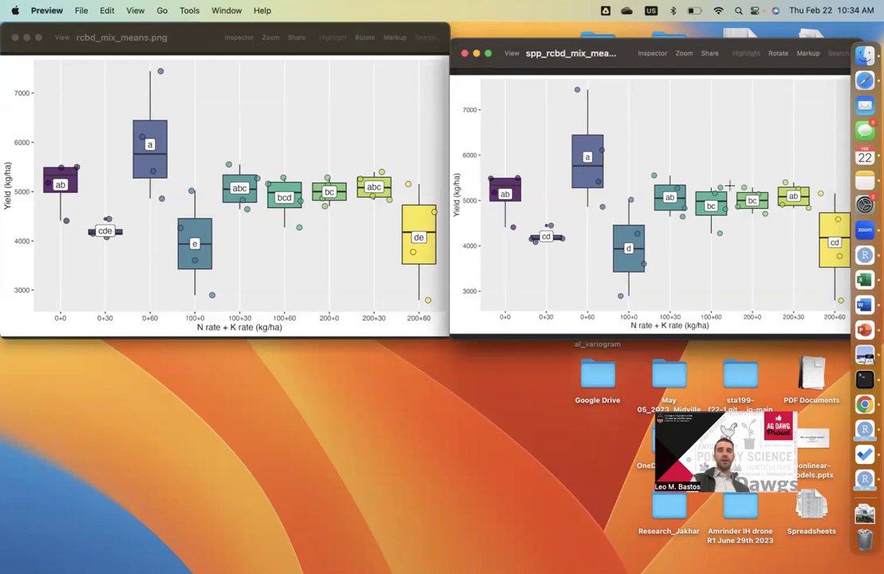
pyautogui.moveTo(453, 332)
pyautogui.mouseDown()
pyautogui.moveTo(436, 365)
pyautogui.moveTo(452, 338)
pyautogui.mouseUp()
pyautogui.click(443, 377)
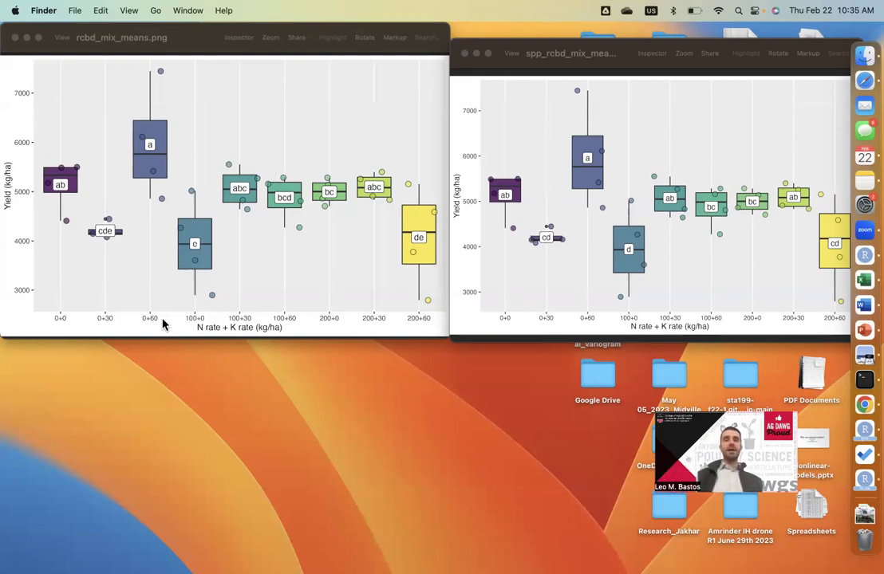
pyautogui.click(14, 38)
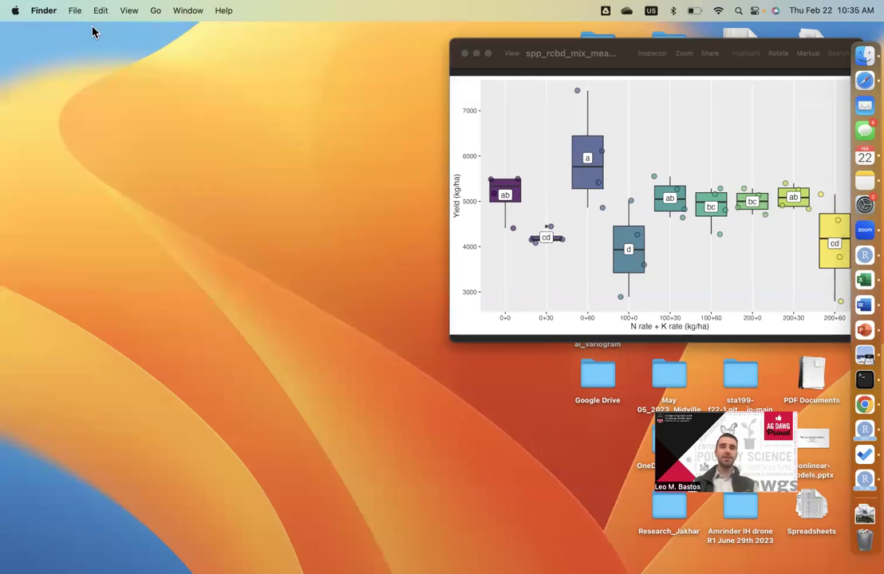
pyautogui.click(465, 53)
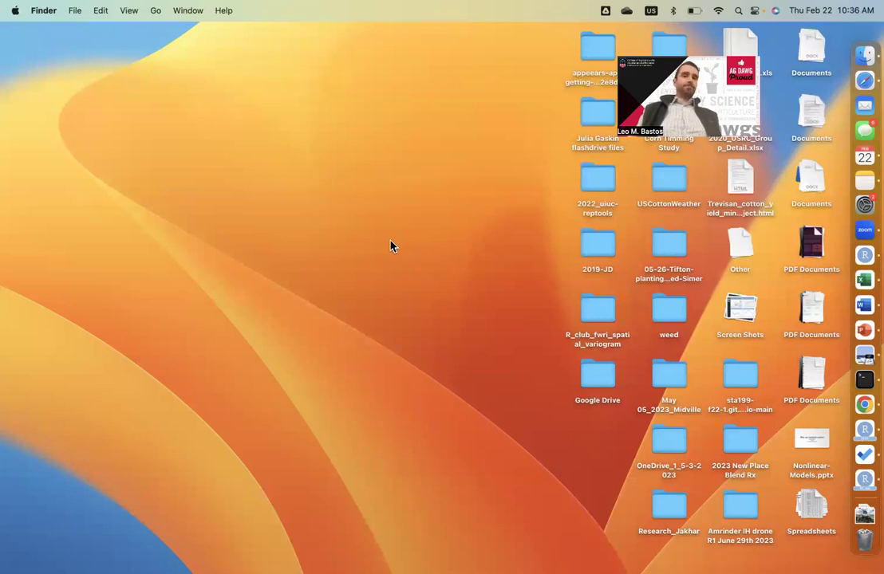
# Switch to Safari and open the Thu, Feb 22 Repeated measures slides from the course schedule in a new tab
pyautogui.click(850, 88)
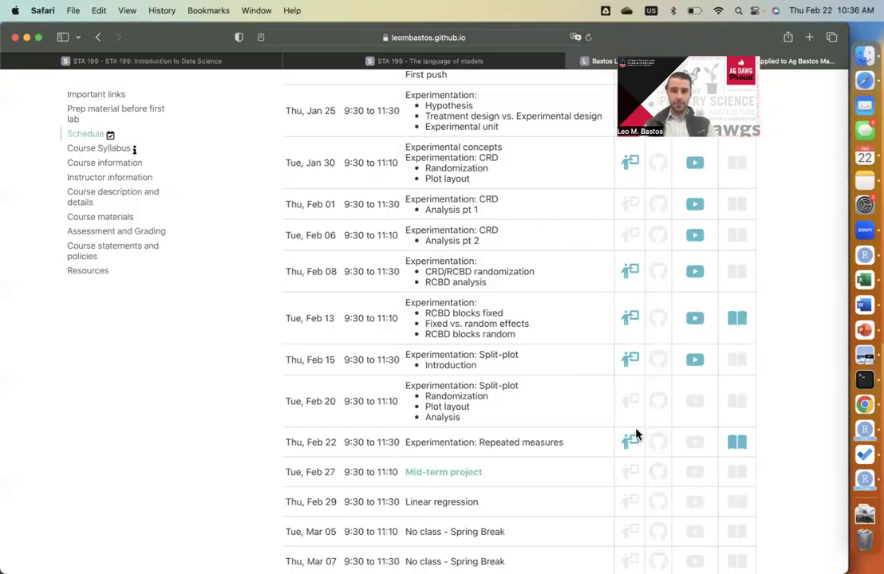
pyautogui.rightClick(628, 441)
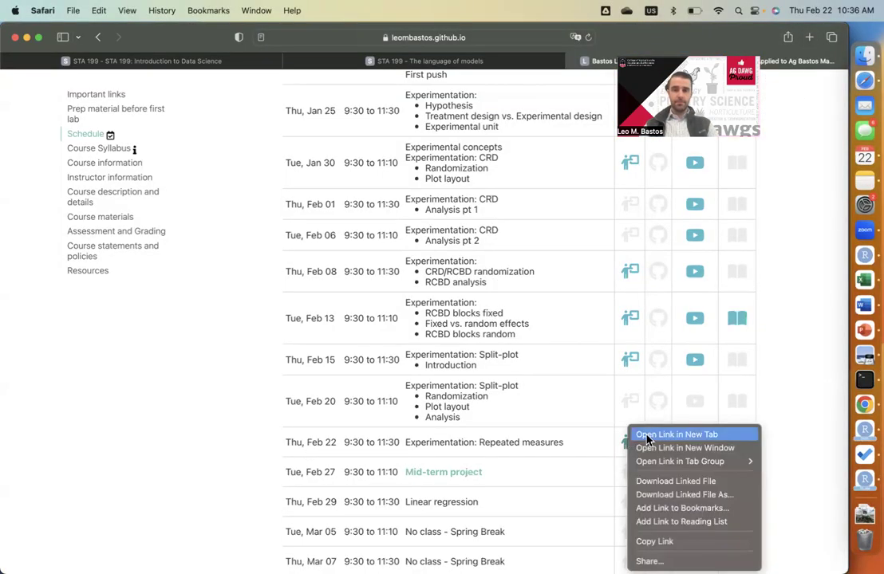
pyautogui.click(650, 437)
pyautogui.click(770, 60)
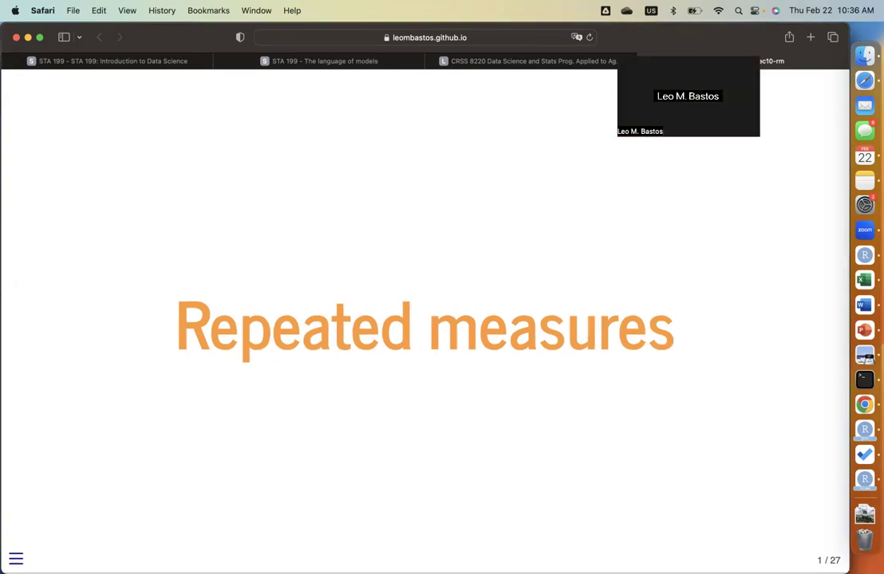
# Search for "timer" in a new browser tab and start a countdown of 4 minutes 30 seconds
pyautogui.click(811, 38)
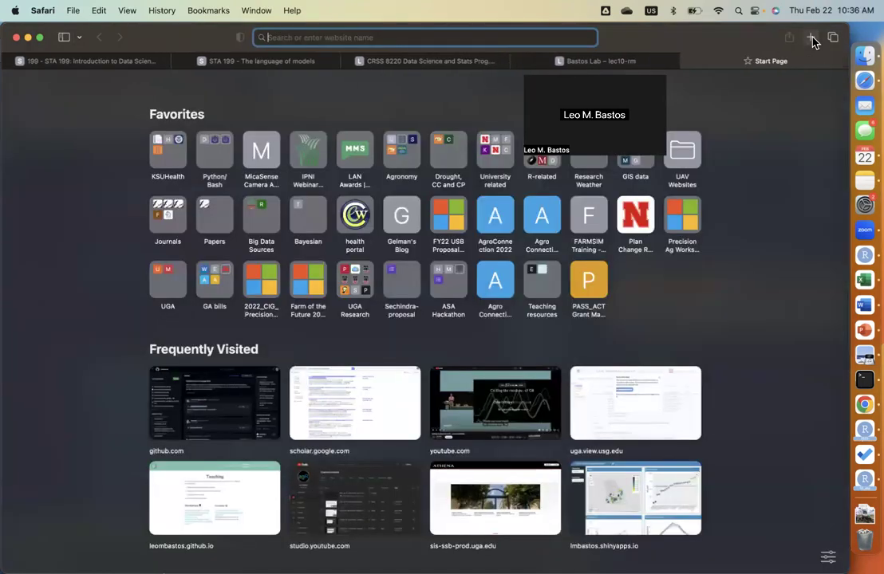
pyautogui.write('timer')
pyautogui.press('Return')
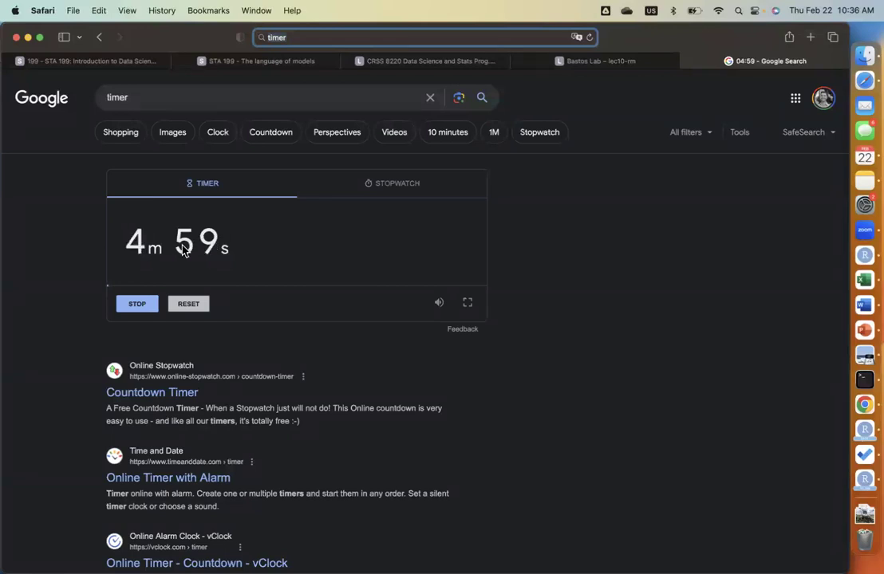
pyautogui.click(182, 250)
pyautogui.write('4s')
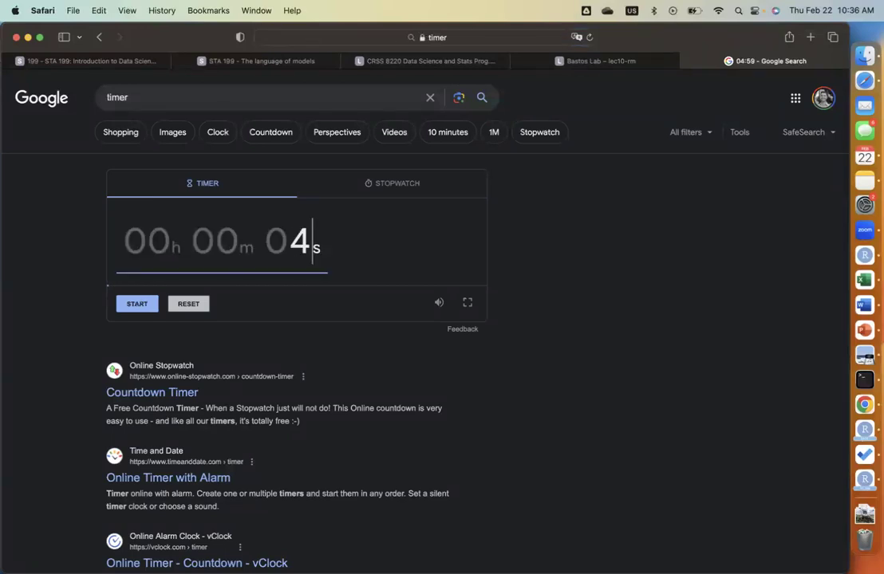
pyautogui.write('00')
pyautogui.press('BackSpace')
pyautogui.press('BackSpace')
pyautogui.write('30')
pyautogui.click(144, 306)
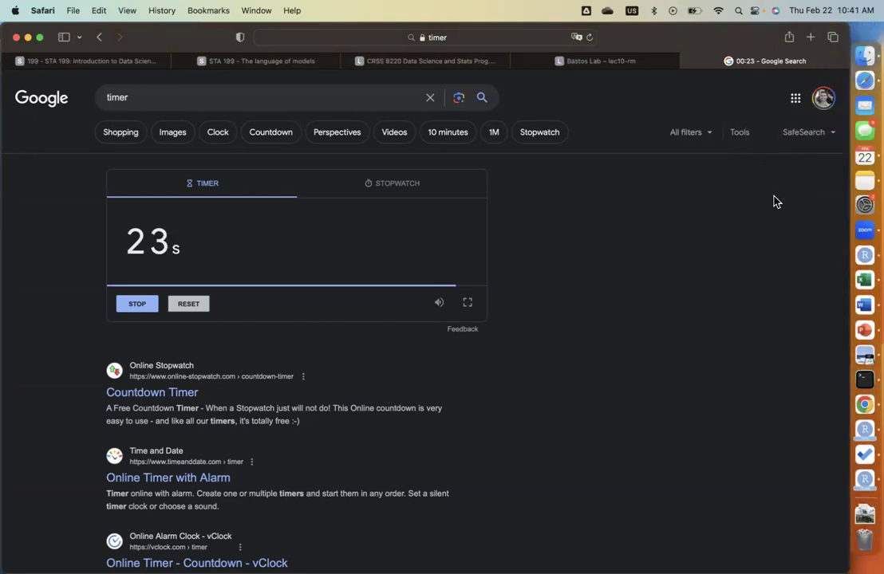
# Dismiss the finished countdown timer
pyautogui.rightClick(848, 382)
pyautogui.click(695, 489)
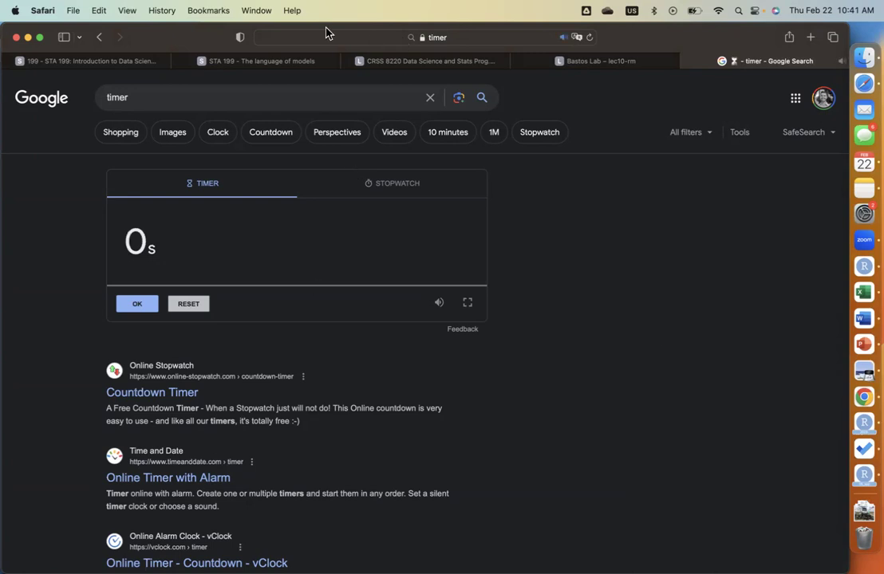
pyautogui.click(137, 305)
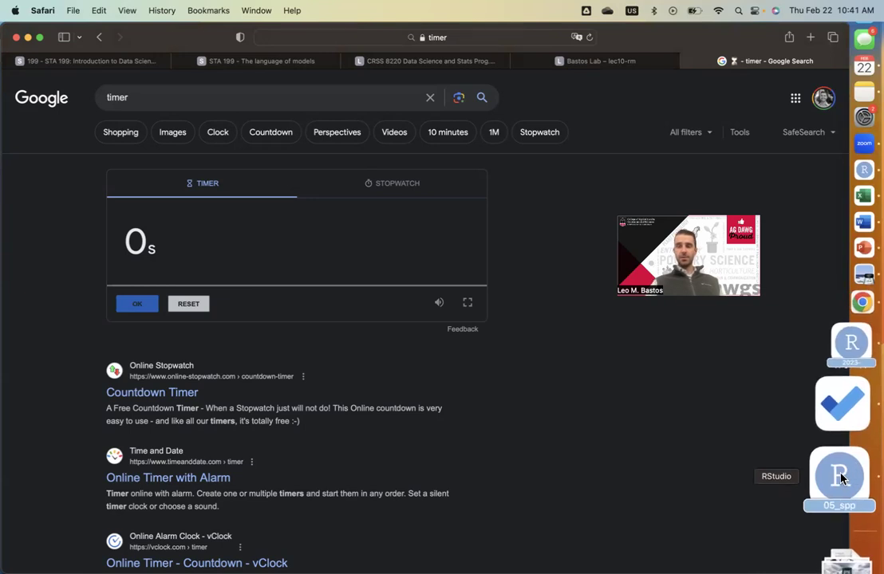
# Switch to the 05_spp project in RStudio and stage 05_spp.Rproj and the code, data and output folders for Git
pyautogui.click(842, 477)
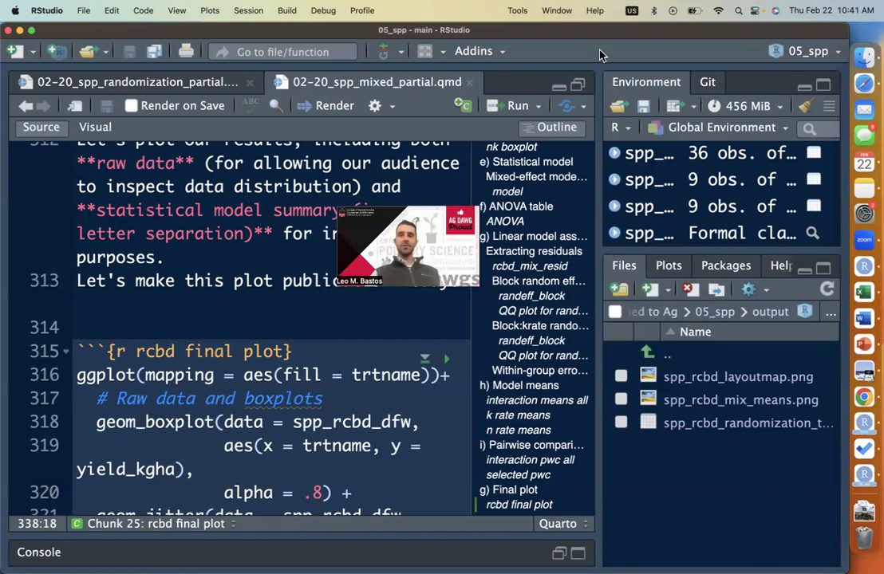
pyautogui.click(709, 83)
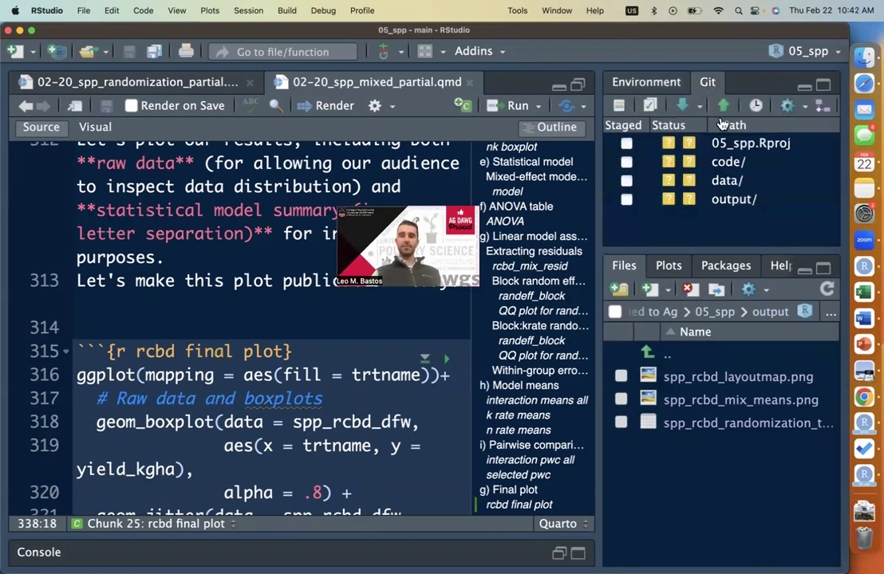
pyautogui.click(630, 142)
pyautogui.click(630, 162)
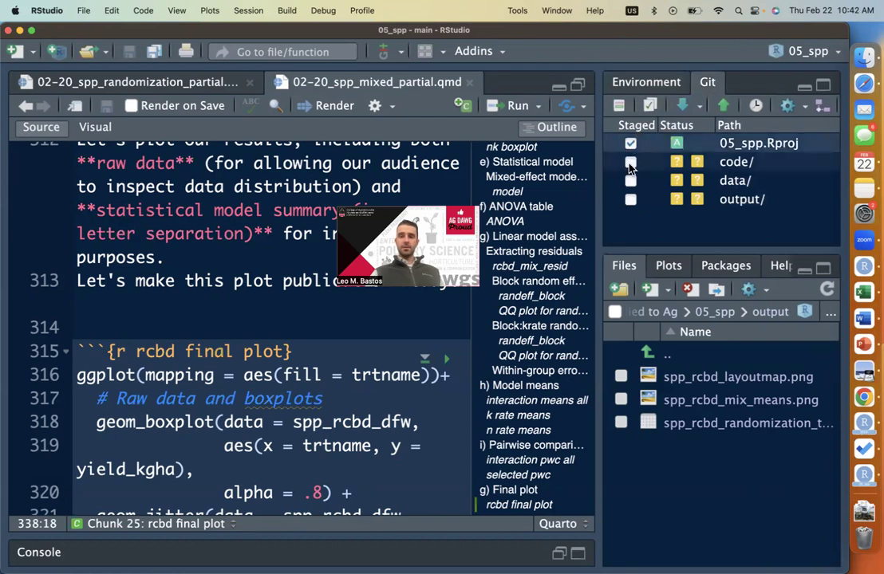
pyautogui.scroll(-3, 630, 191)
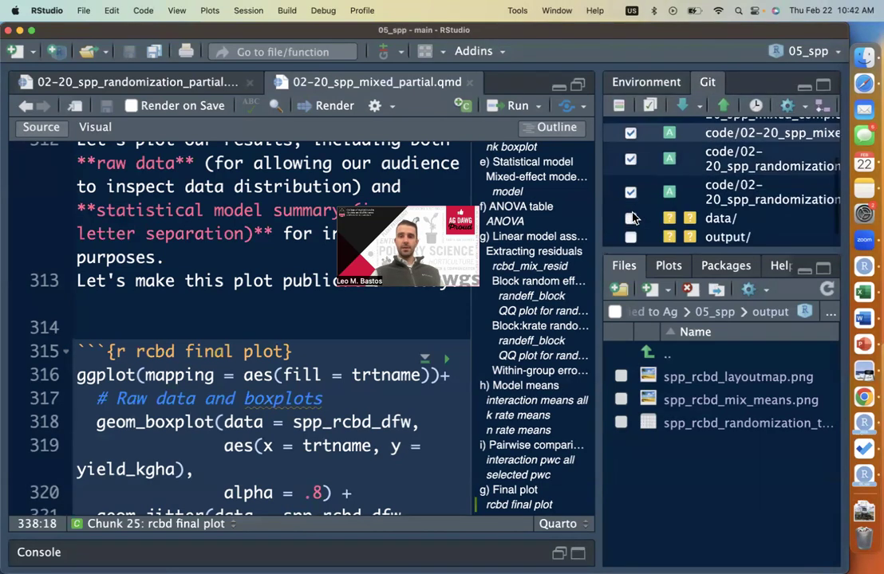
pyautogui.click(631, 219)
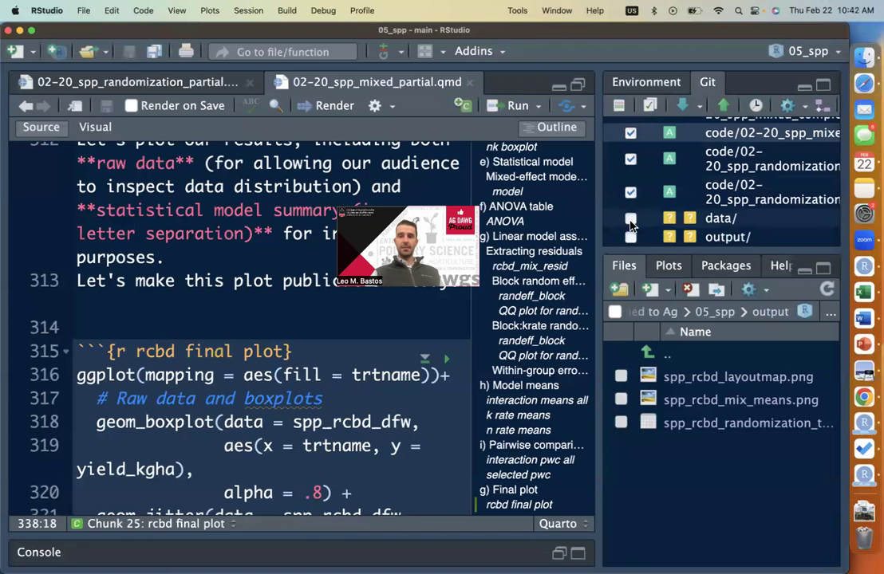
pyautogui.scroll(5, 644, 209)
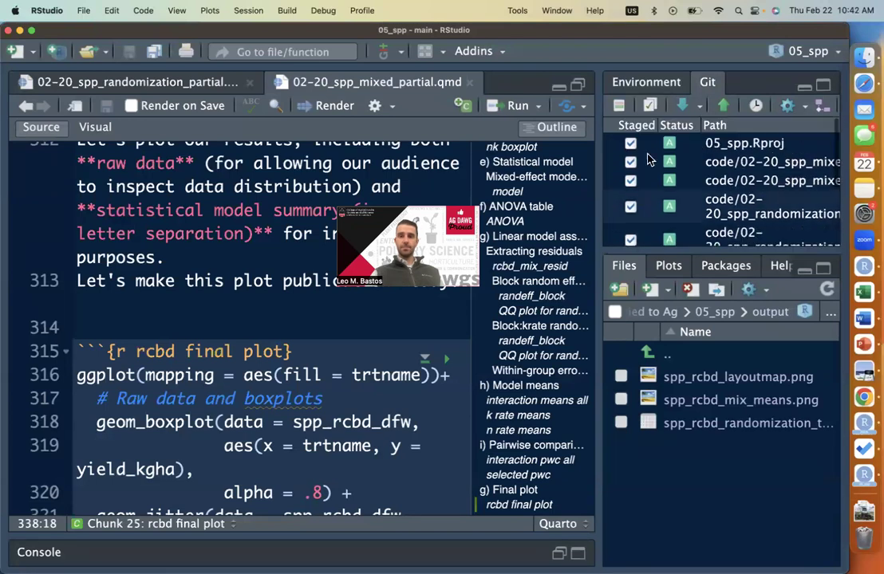
# Commit the staged files with the message "finished spp exercise" and dismiss the commit output
pyautogui.click(651, 107)
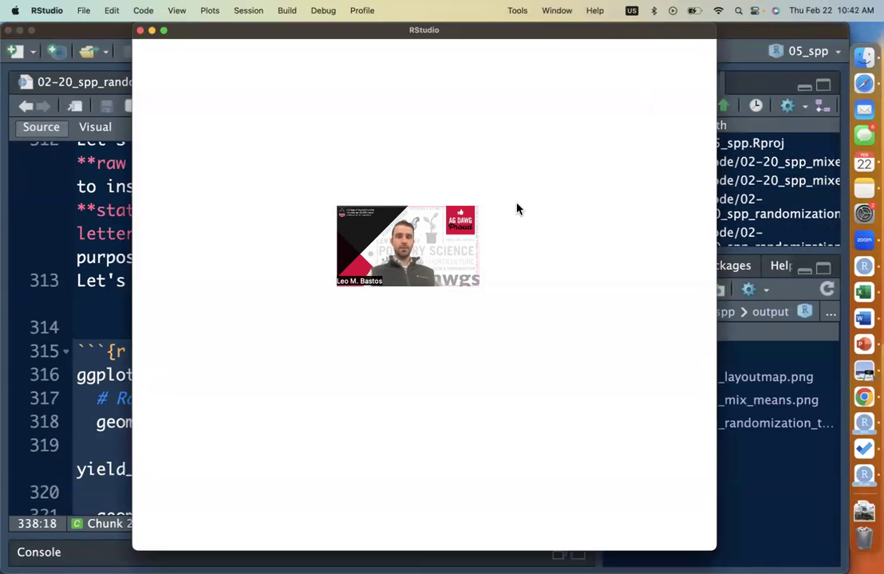
pyautogui.click(416, 118)
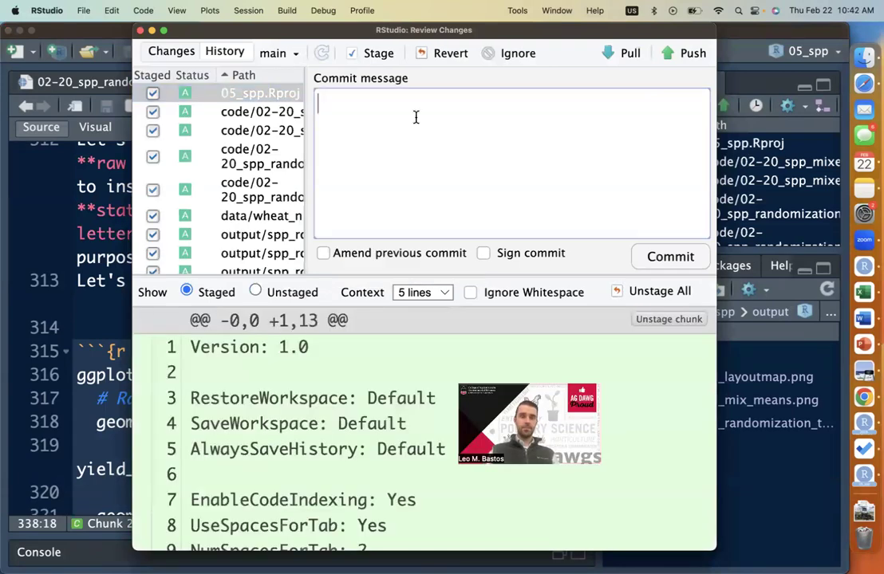
pyautogui.write('fi')
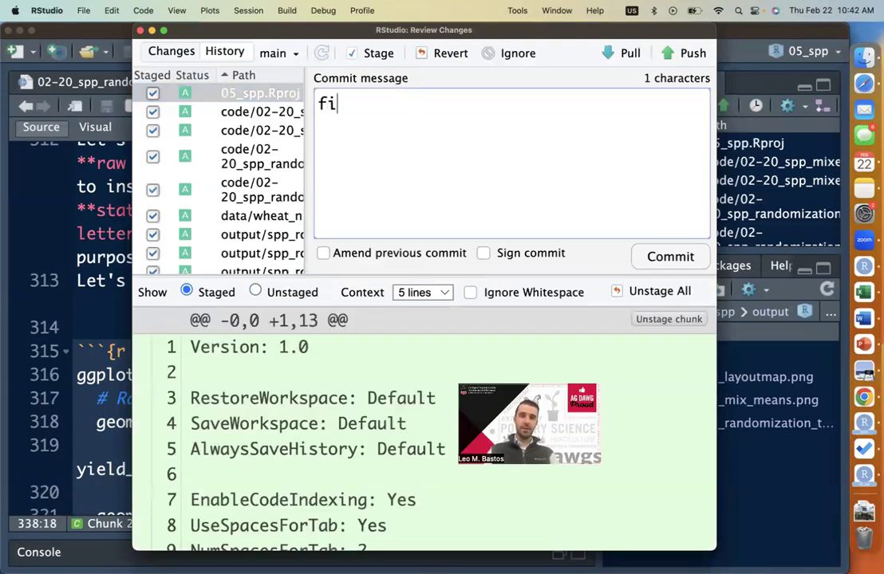
pyautogui.write('nished ')
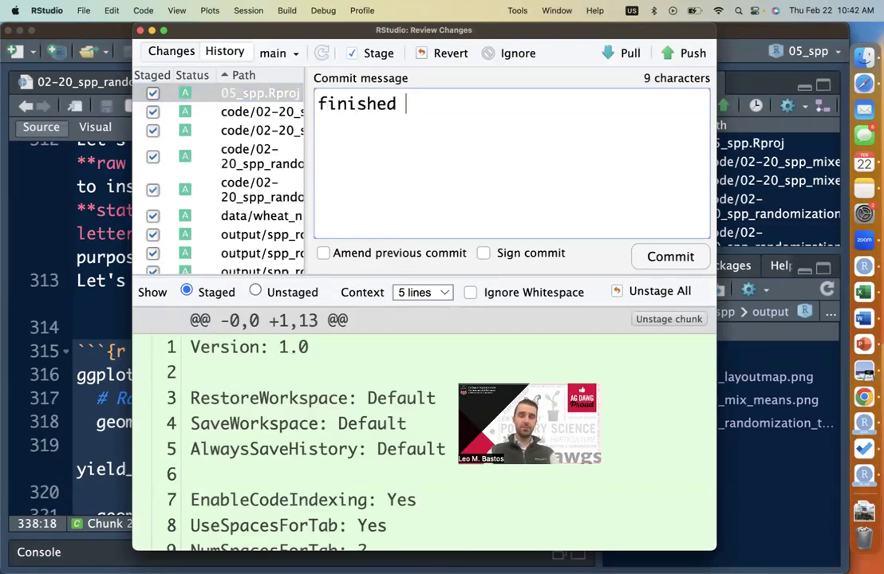
pyautogui.write('spp ')
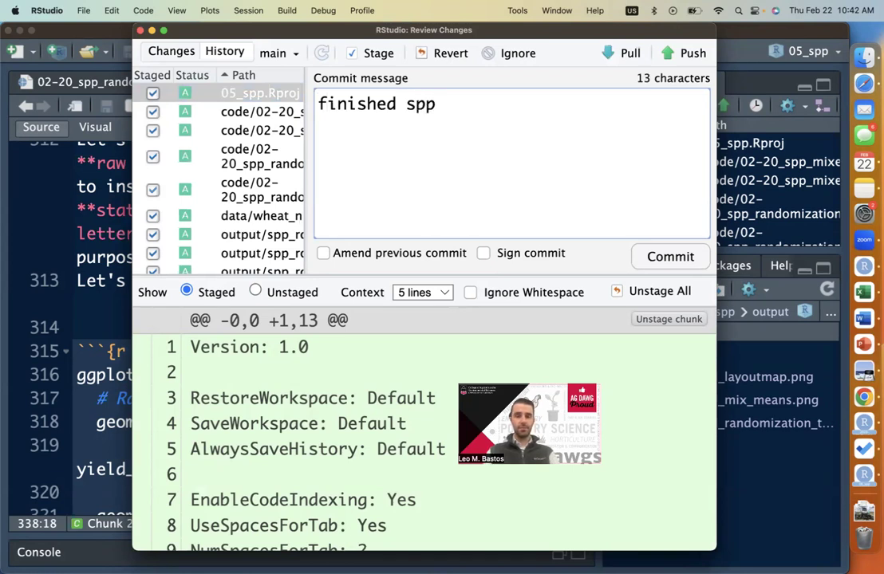
pyautogui.write('exercise')
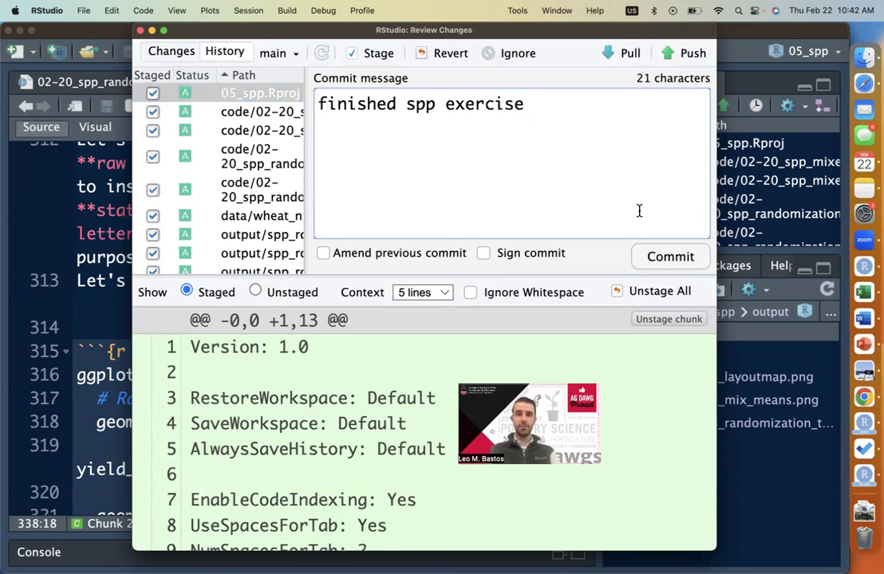
pyautogui.click(671, 256)
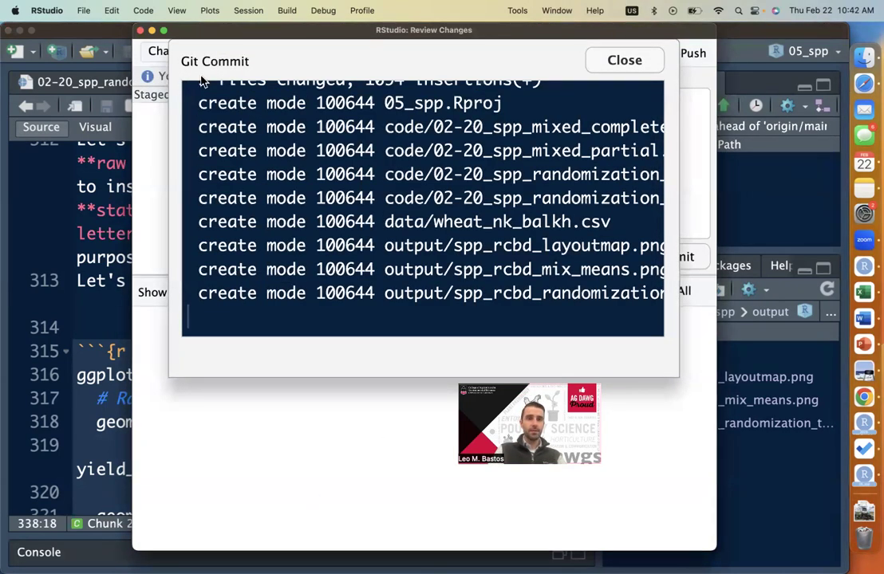
pyautogui.moveTo(193, 35); pyautogui.dragTo(194, 129)
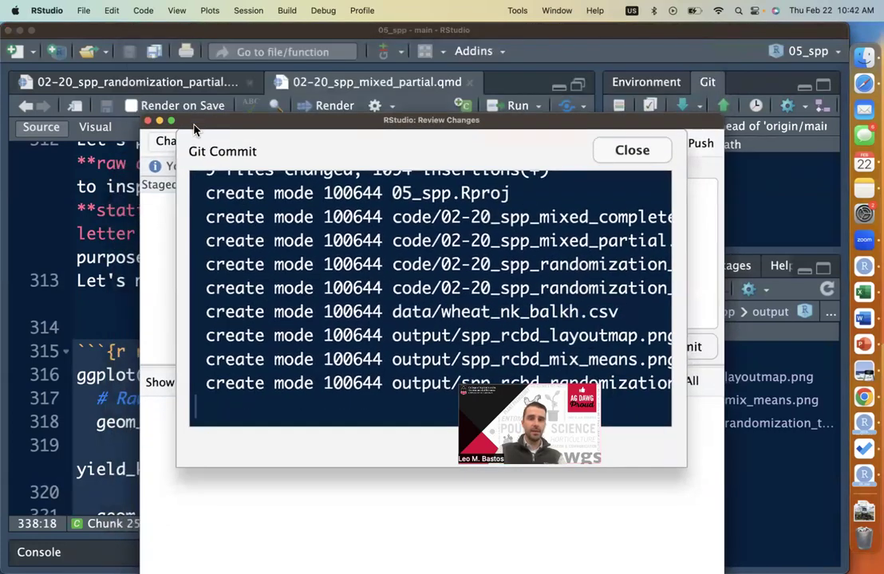
pyautogui.click(631, 151)
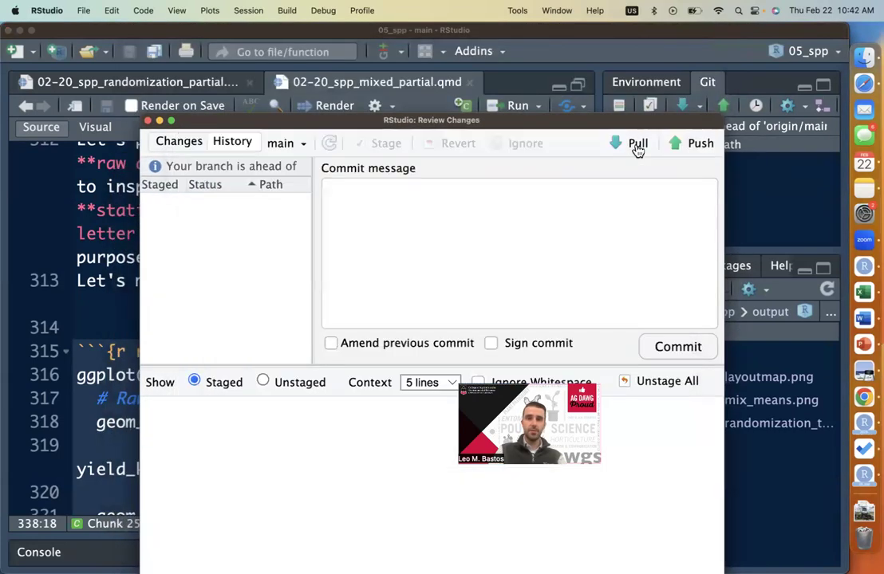
# Push the commit to the remote GitHub repository and close the Review Changes window
pyautogui.click(700, 150)
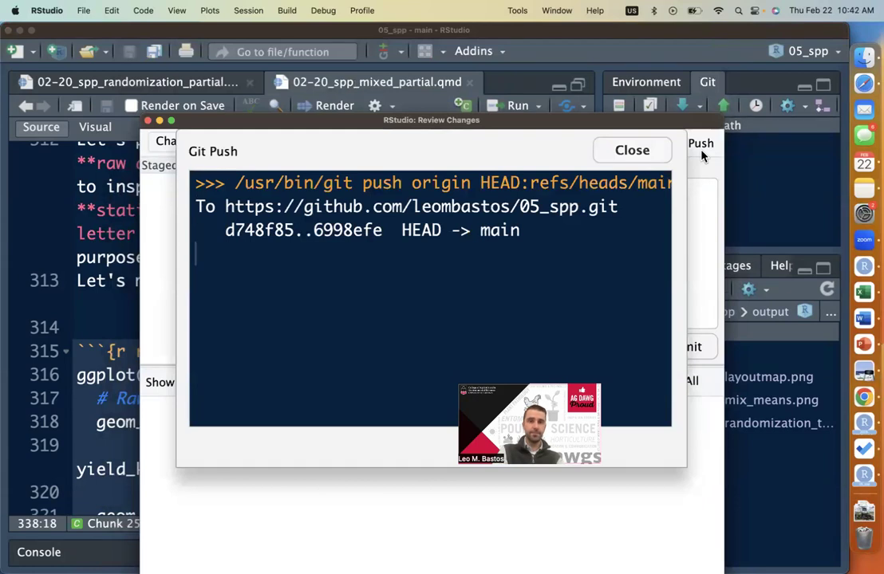
pyautogui.click(633, 151)
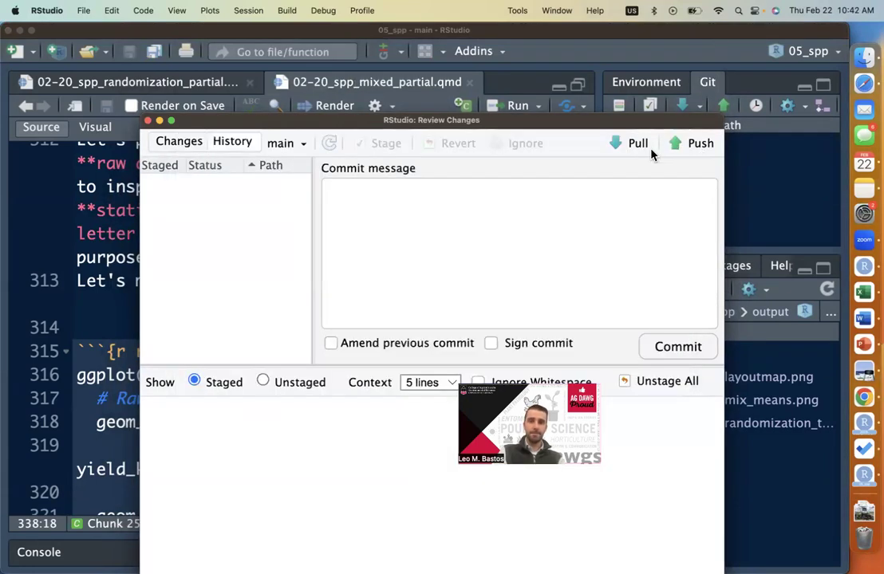
pyautogui.moveTo(613, 127); pyautogui.dragTo(627, 64)
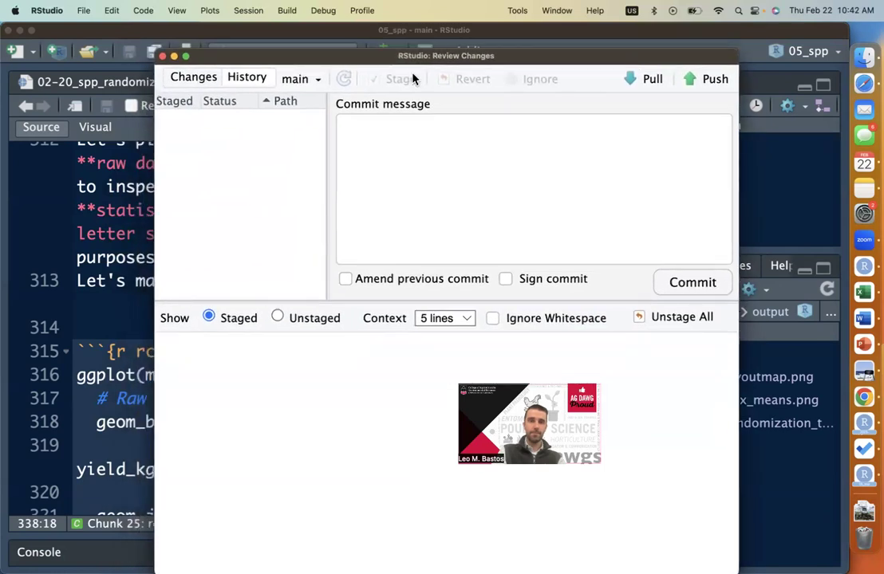
pyautogui.click(162, 57)
pyautogui.click(156, 163)
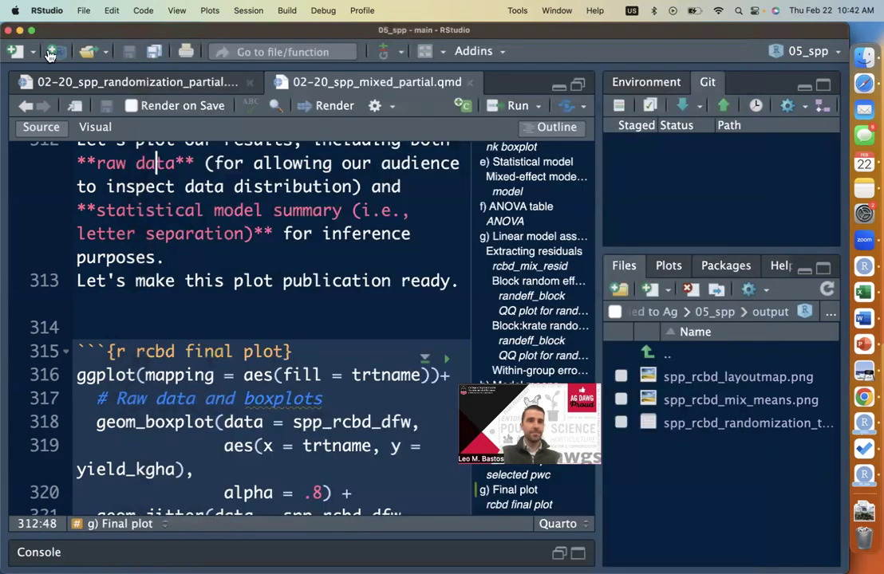
# Switch back to Safari and show the lec10-rm Repeated measures slides in full screen
pyautogui.press('super+Tab')
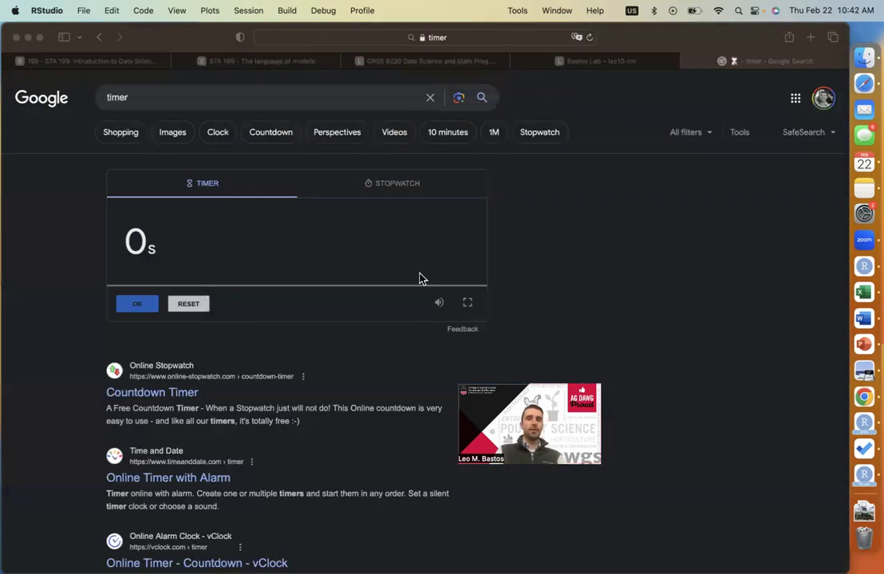
pyautogui.click(451, 62)
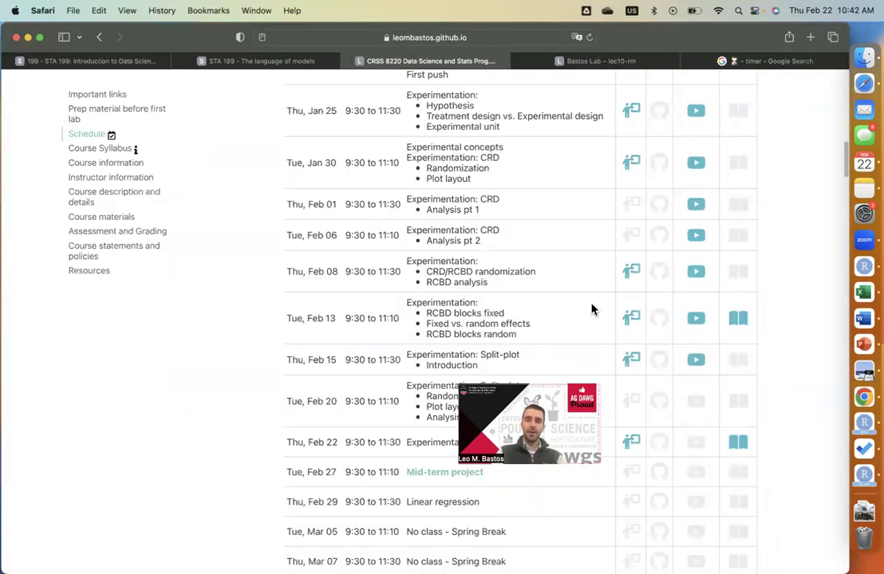
pyautogui.scroll(-2, 603, 372)
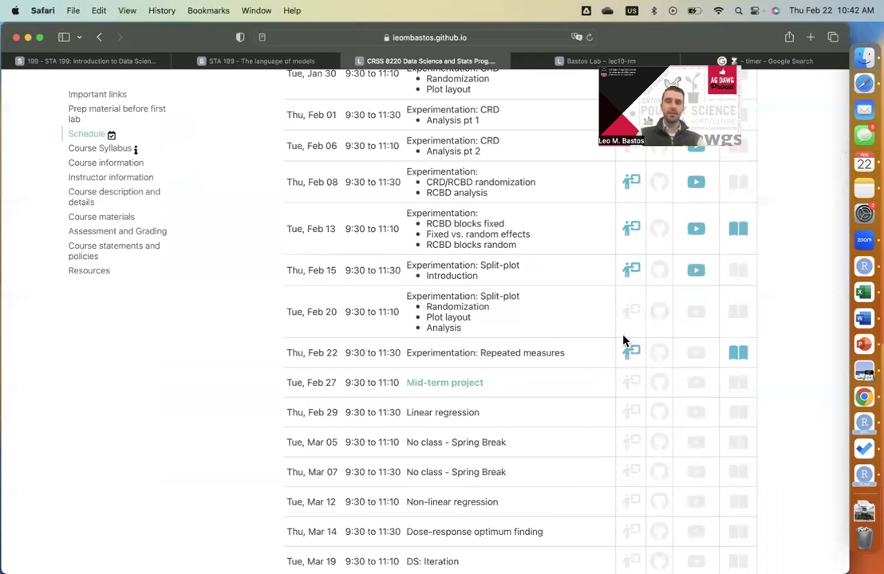
pyautogui.click(576, 62)
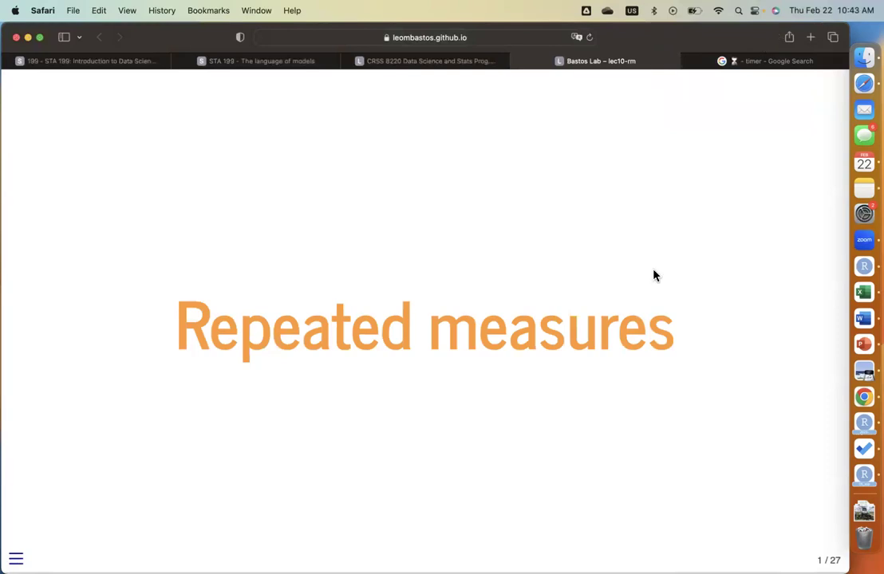
pyautogui.press('f')
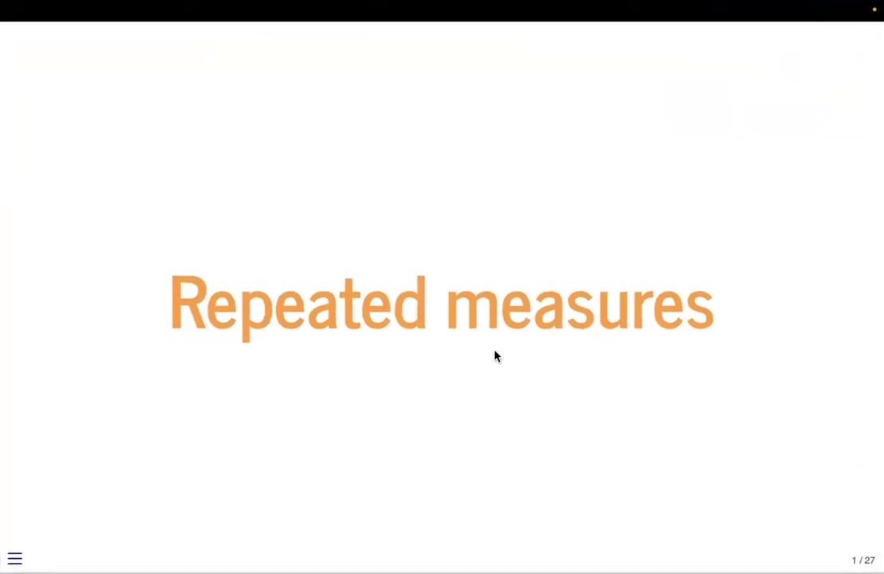